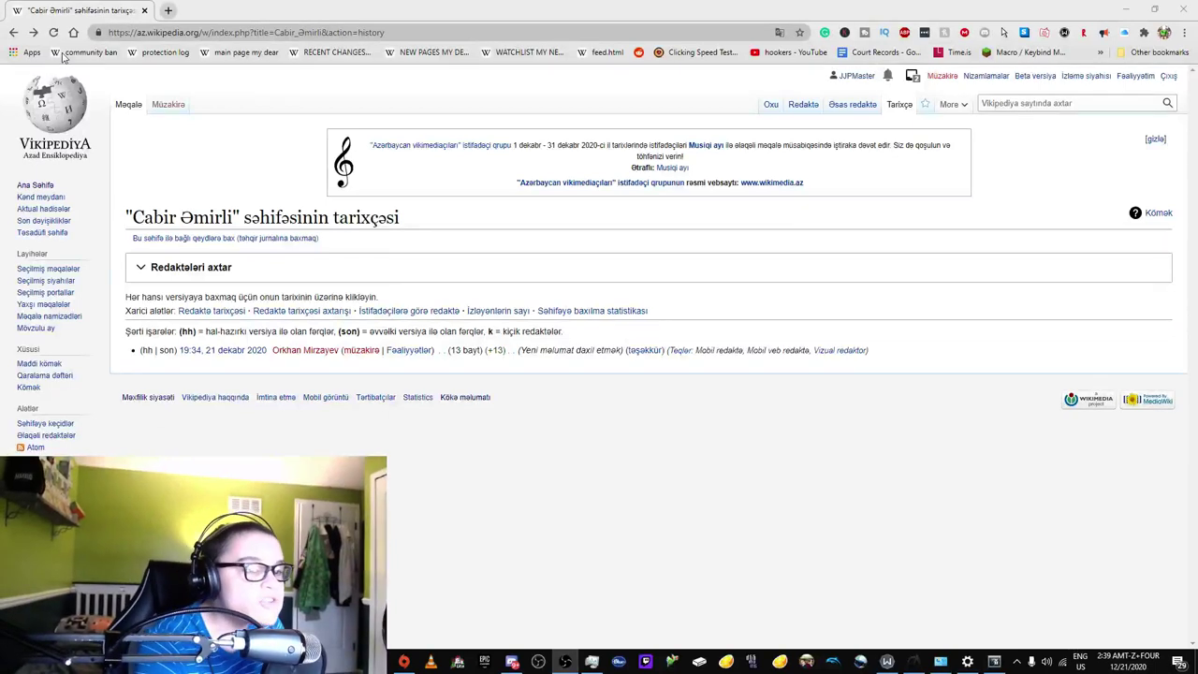
Reload the Cabir Əmirli history on Azerbaijani Wikipedia, minimize it, and open Pashto Wikipedia notifications
{"action": "left_click", "coordinate": [54, 32]}
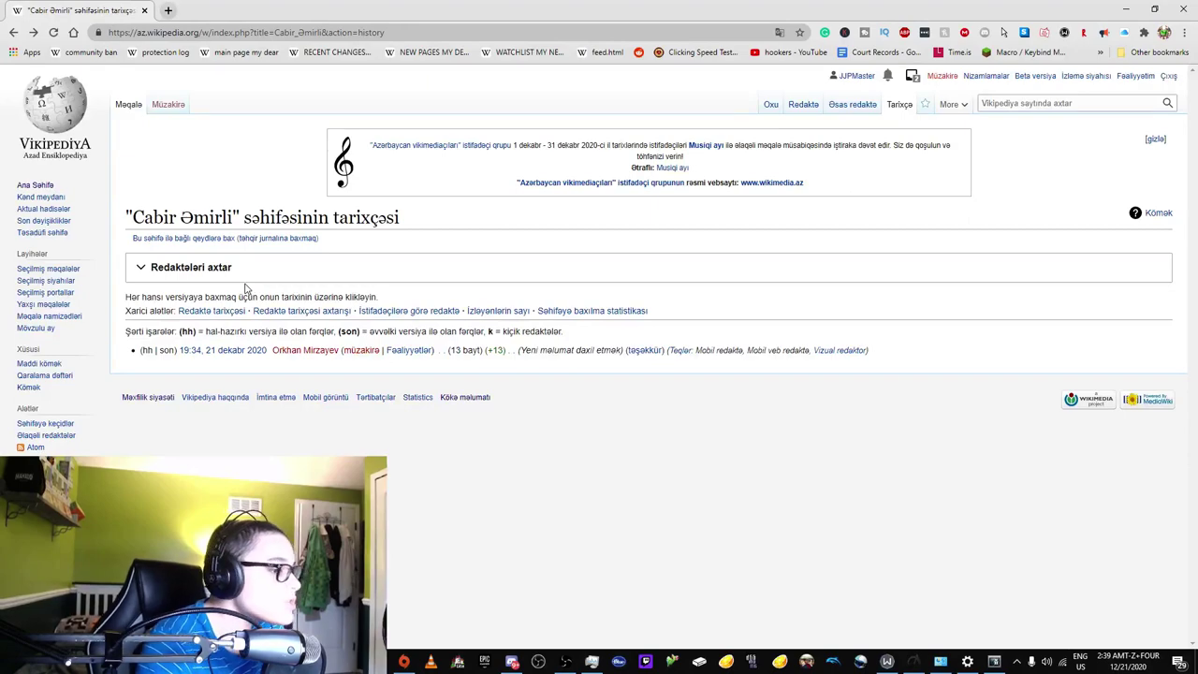
{"action": "key", "text": "super+Down"}
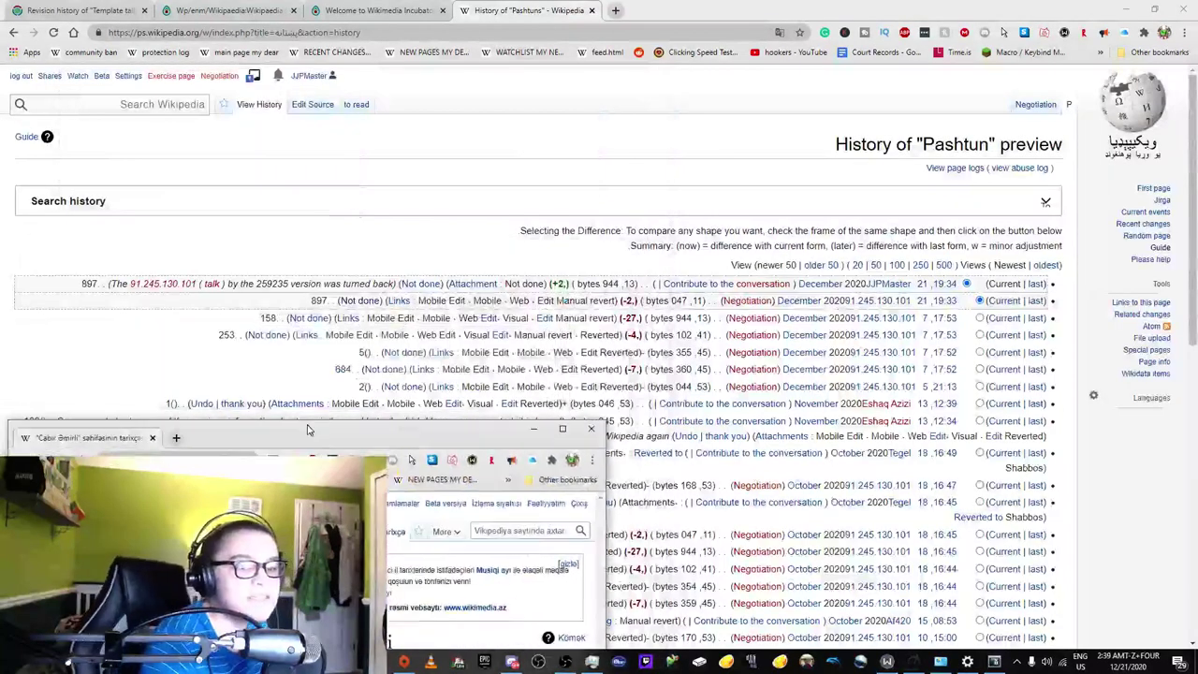
{"action": "left_click", "coordinate": [252, 78]}
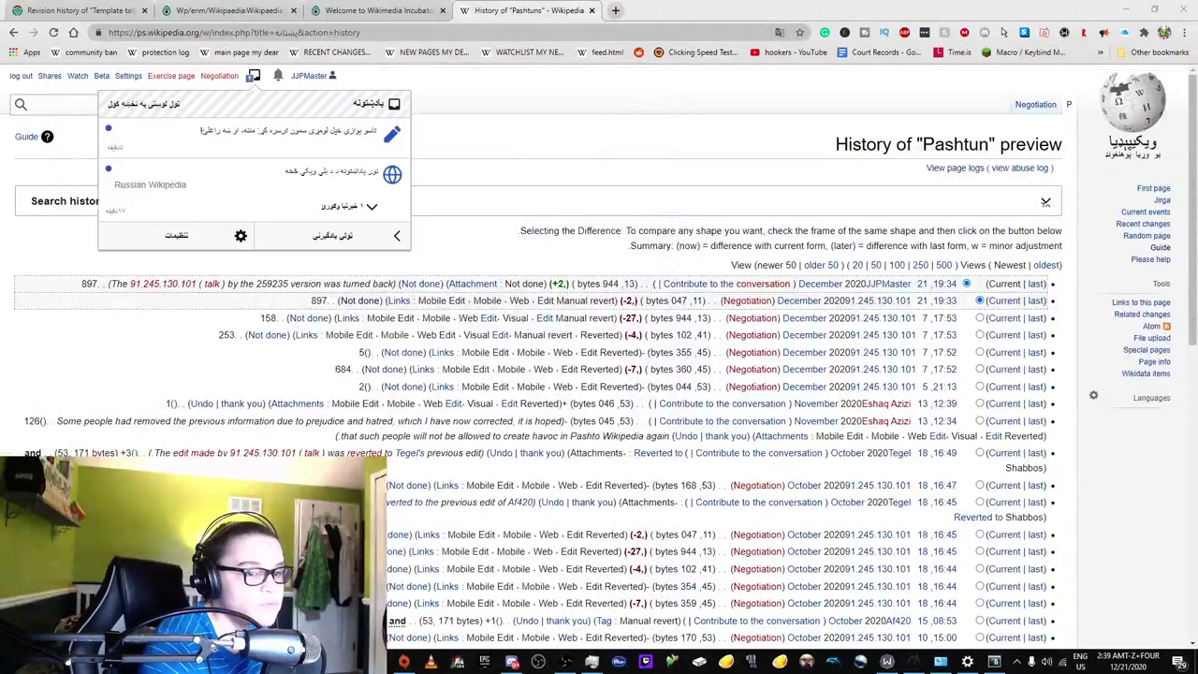
Maximize the Azerbaijani Wikipedia window, then return to Pashto Wikipedia and reload the Pashtun history
{"action": "key", "text": "alt+Tab"}
{"action": "double_click", "coordinate": [916, 6]}
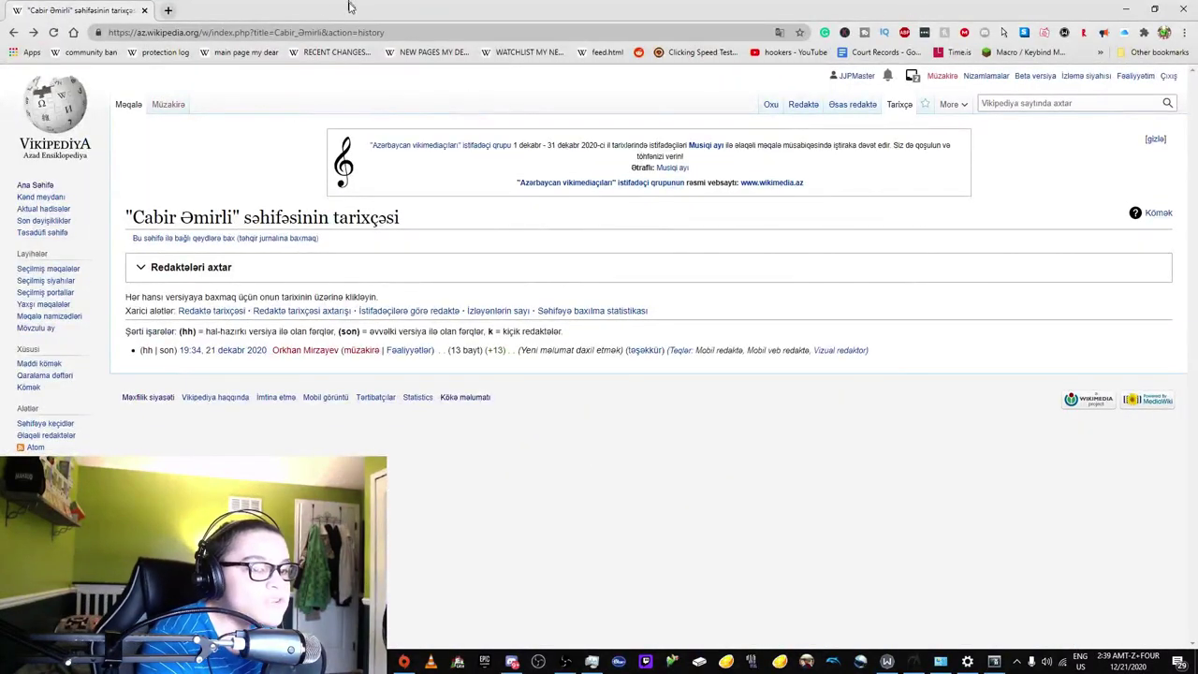
{"action": "key", "text": "alt+Tab"}
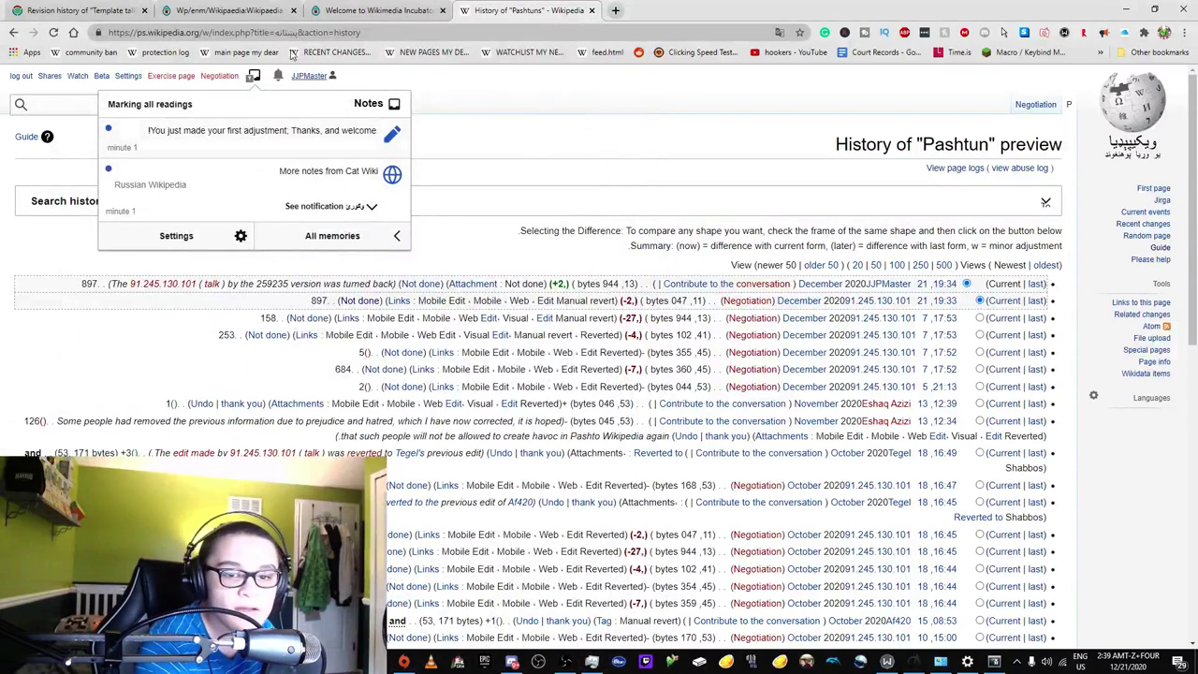
{"action": "left_click", "coordinate": [55, 36]}
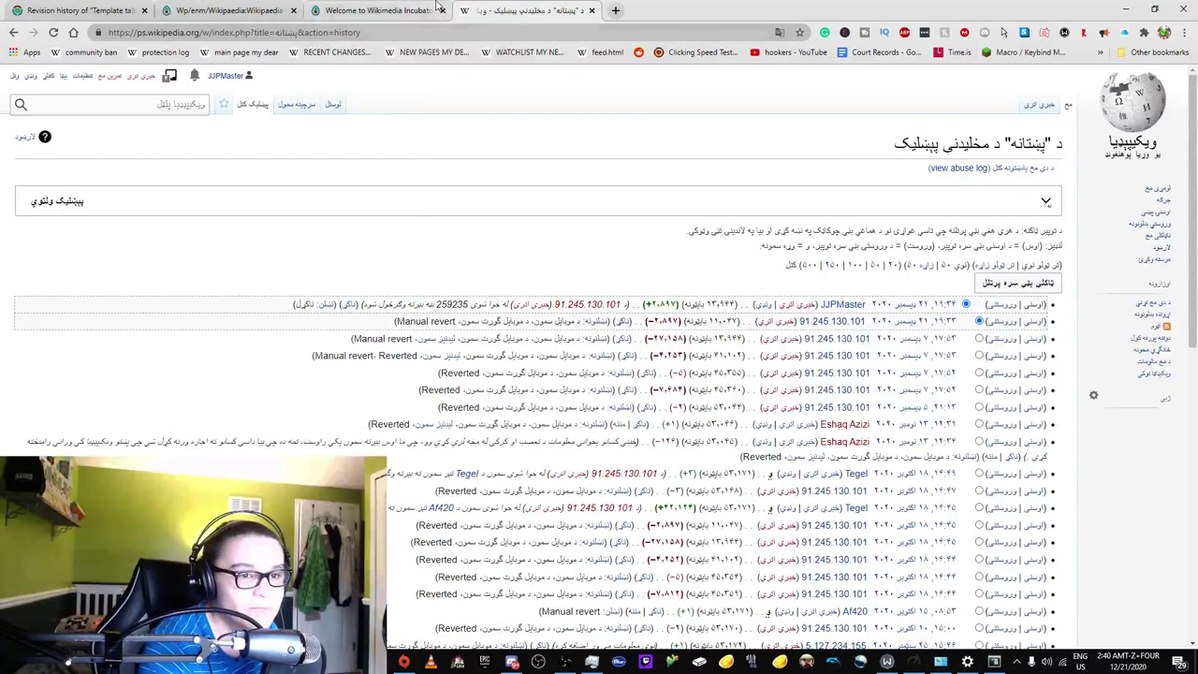
Search 'w:Pashto' from the Incubator tab, then return to the Pashtun history page
{"action": "left_click", "coordinate": [235, 10]}
{"action": "left_click", "coordinate": [1061, 103]}
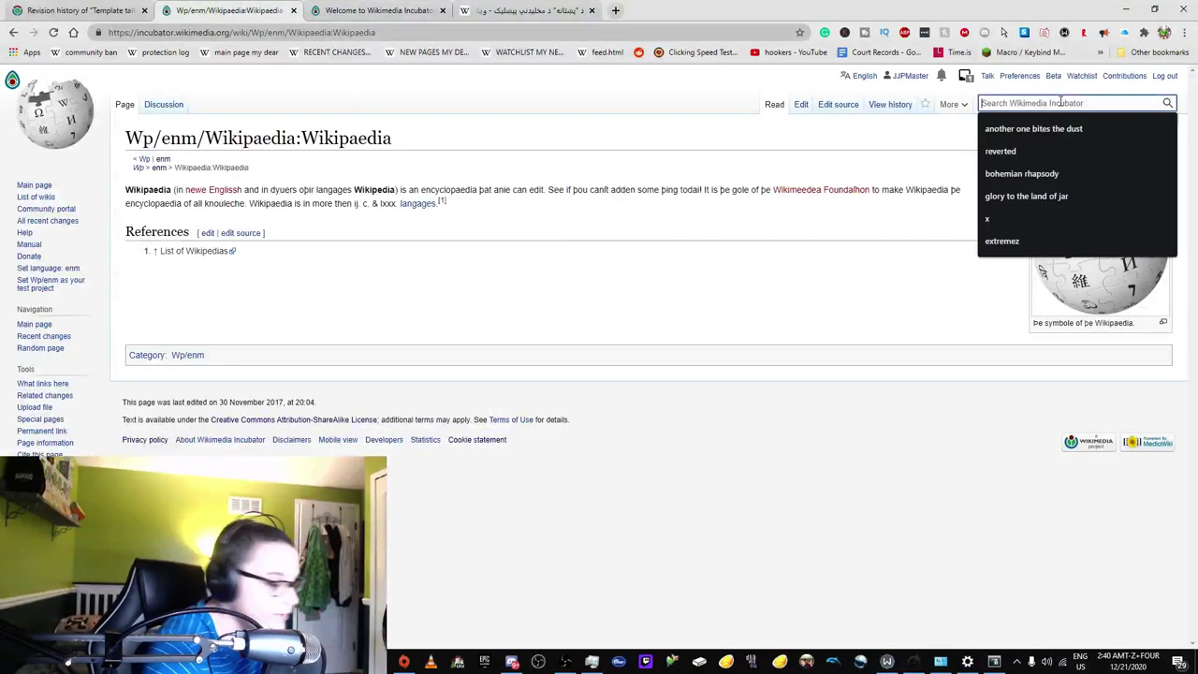
{"action": "type", "text": "w:"}
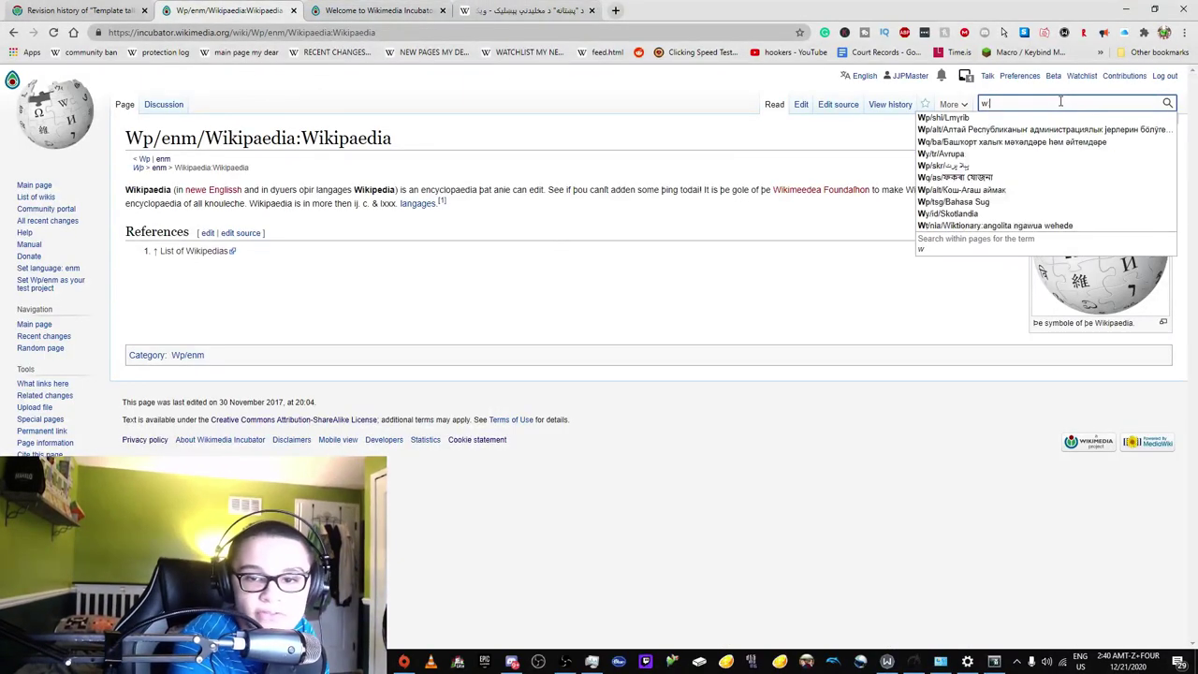
{"action": "type", "text": "Pashto"}
{"action": "key", "text": "Return"}
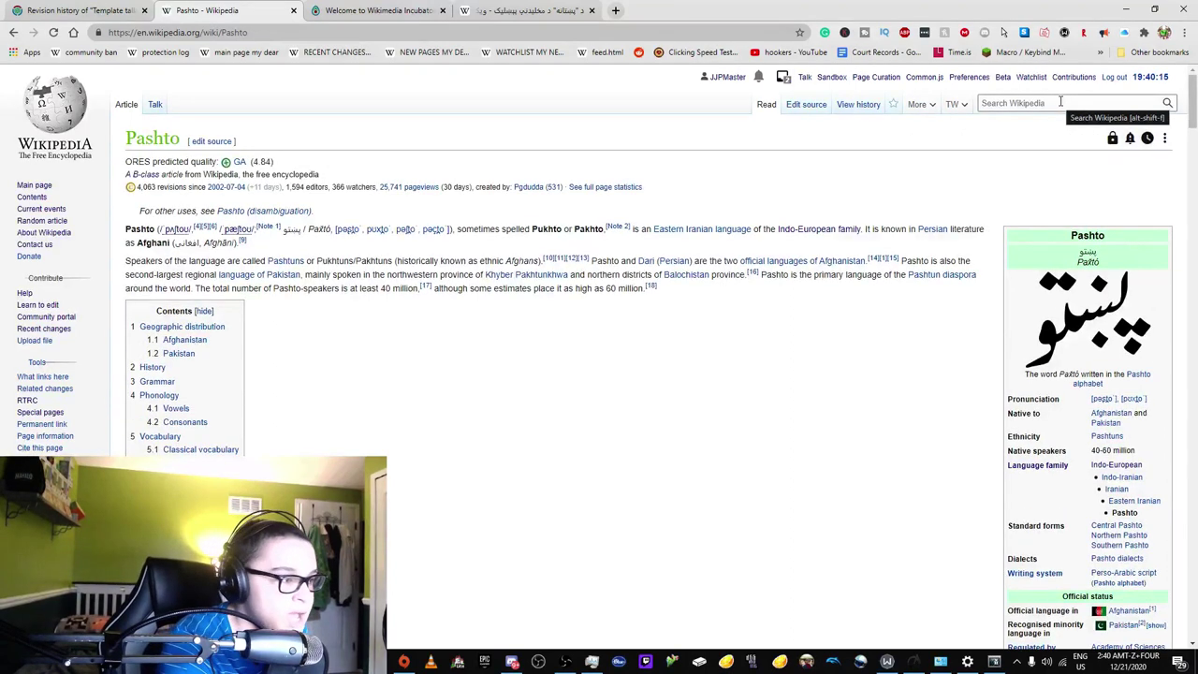
{"action": "left_click", "coordinate": [355, 7]}
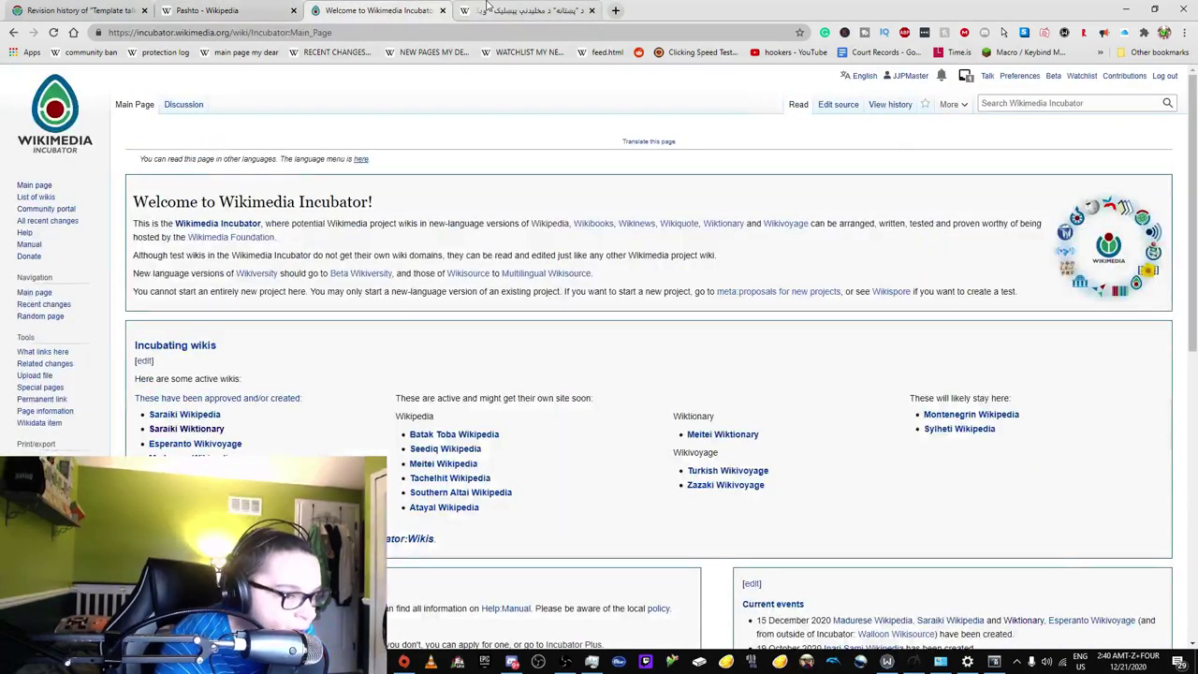
{"action": "left_click", "coordinate": [525, 8]}
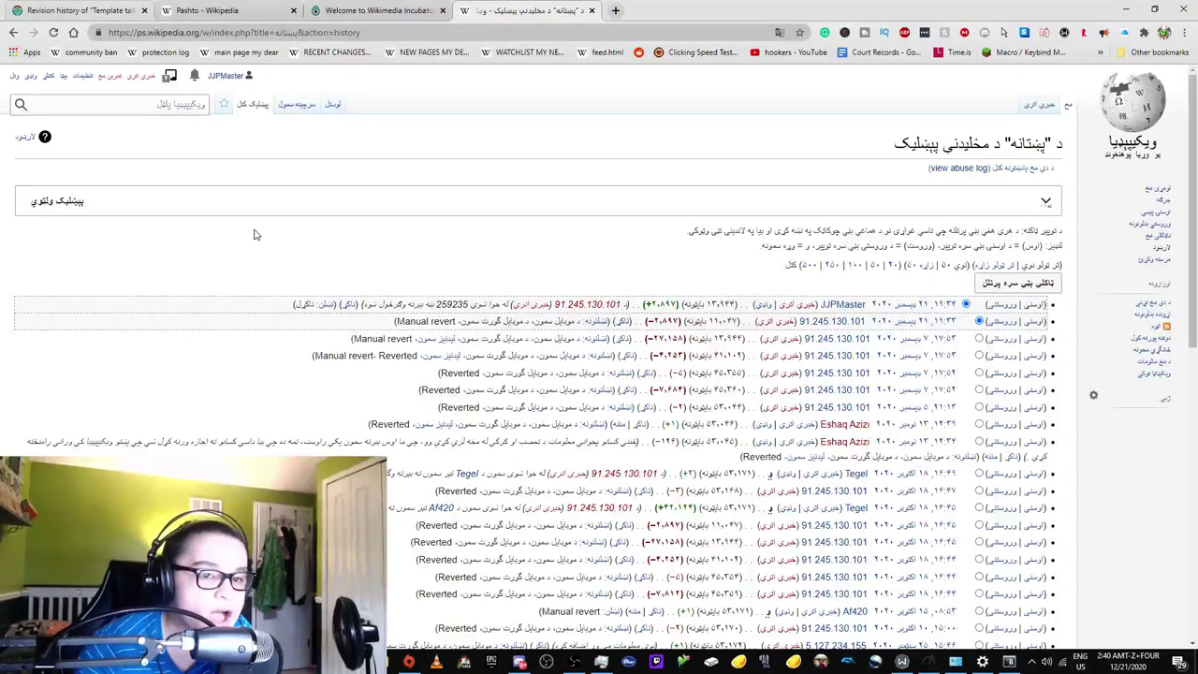
Bring the Azerbaijani Wikipedia Cabir Əmirli history window to the front from the taskbar
{"action": "mouse_move", "coordinate": [520, 662]}
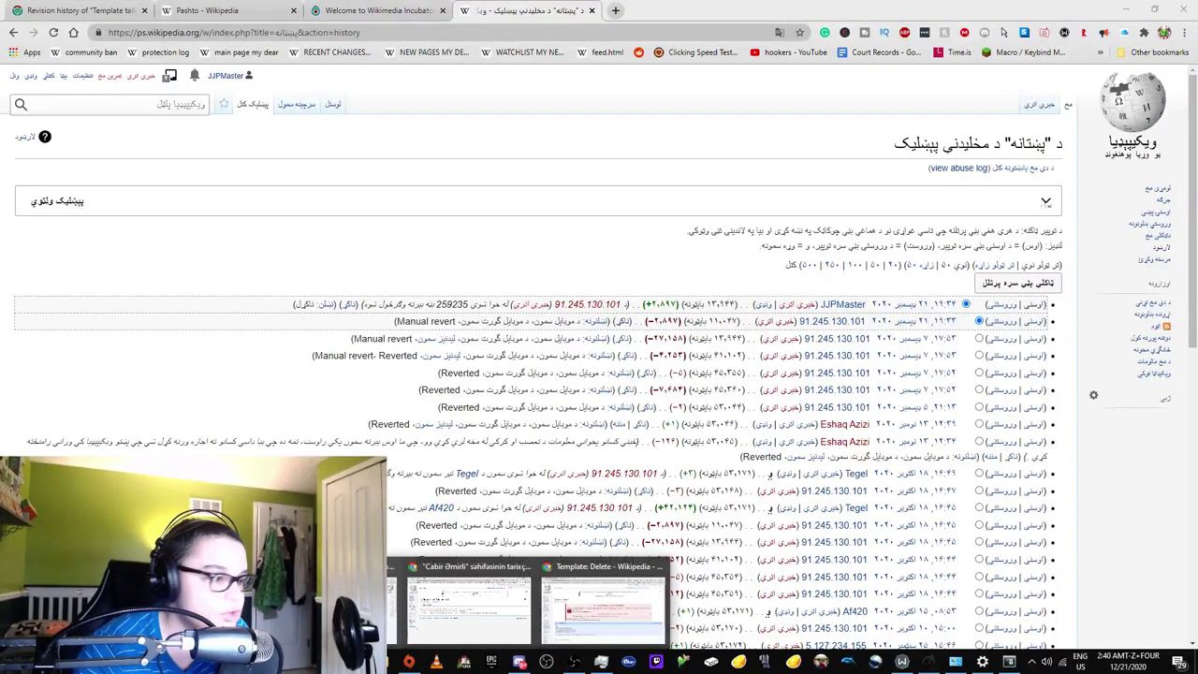
{"action": "mouse_move", "coordinate": [468, 609]}
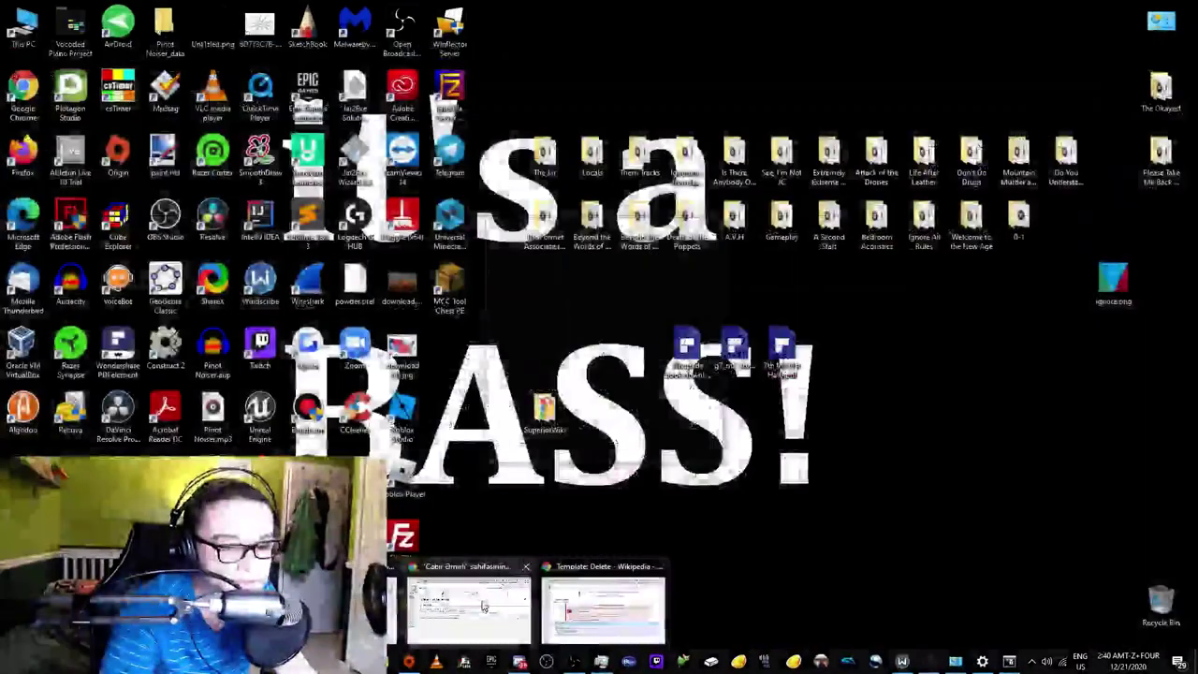
{"action": "left_click", "coordinate": [437, 610]}
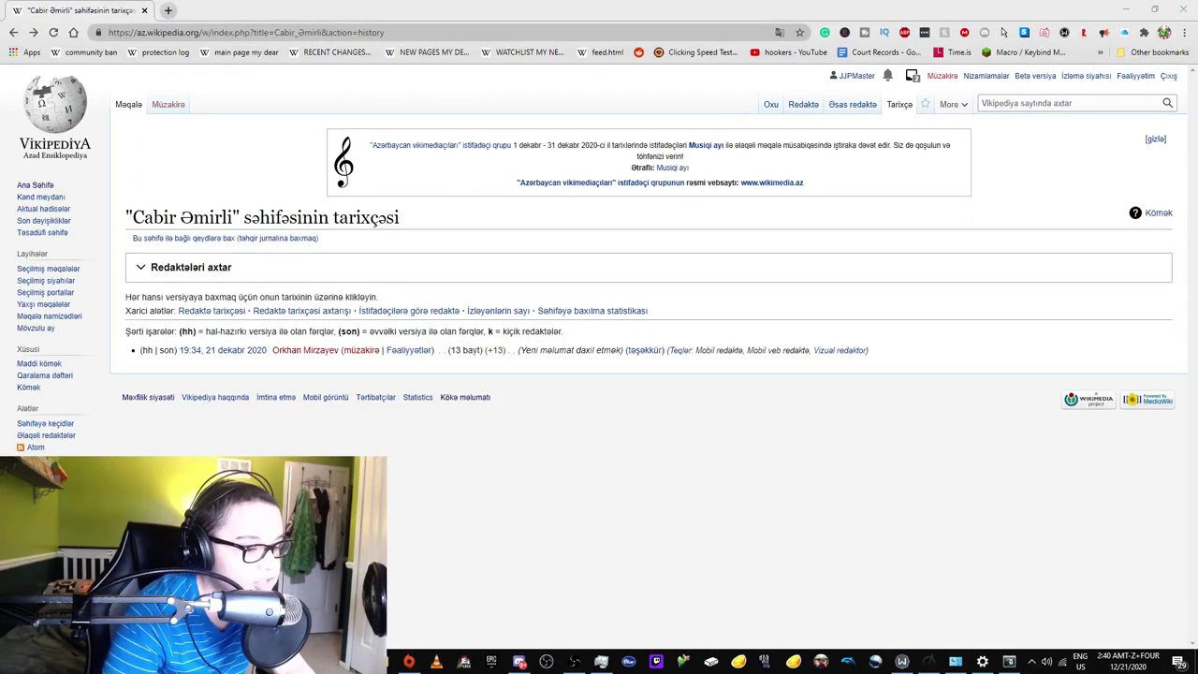
{"action": "left_click", "coordinate": [889, 83]}
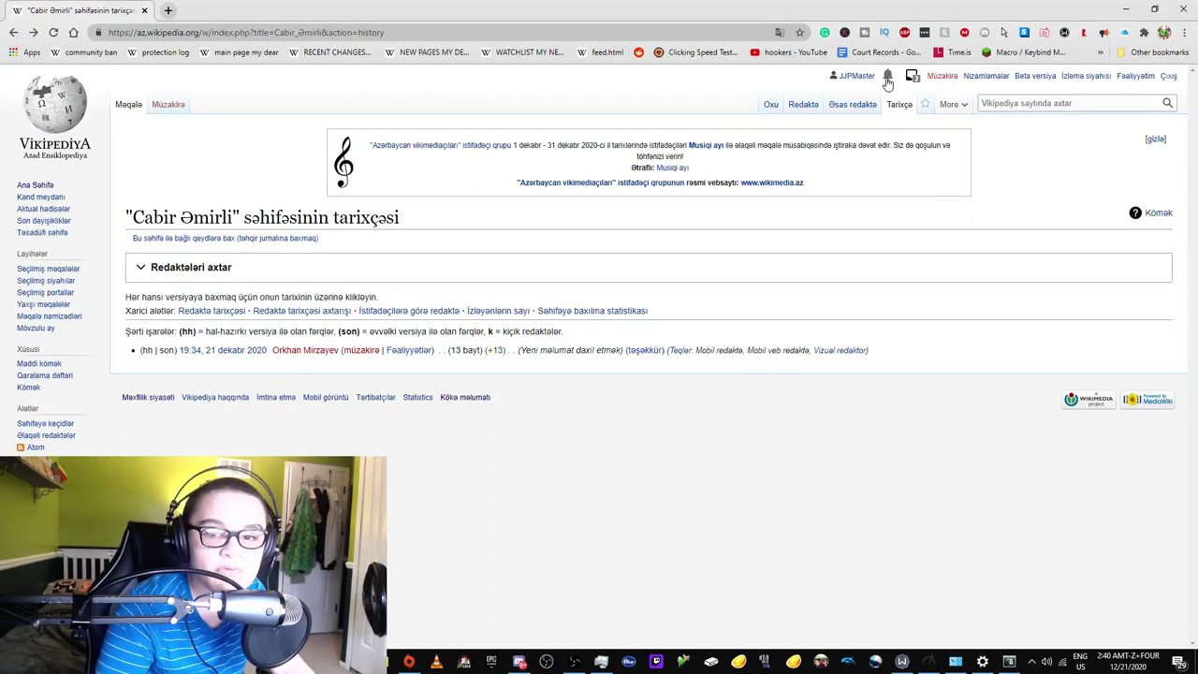
Open notifications, expand and collapse the other-wiki alerts, then close the list
{"action": "left_click", "coordinate": [890, 83]}
{"action": "left_click", "coordinate": [800, 165]}
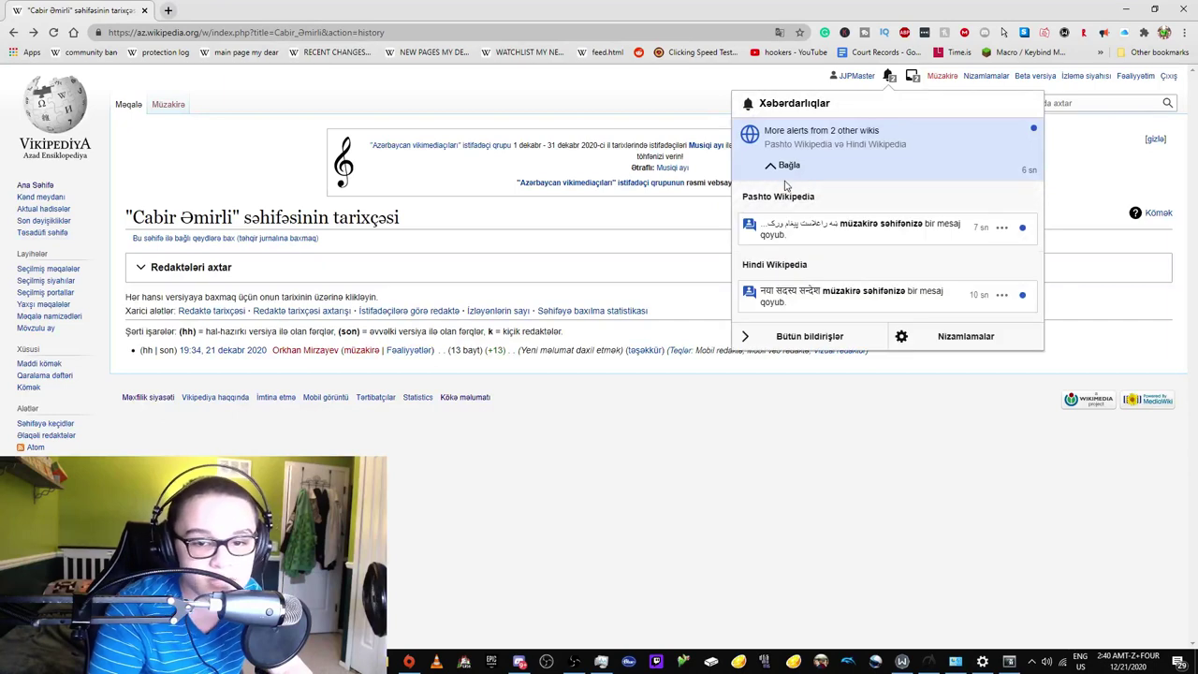
{"action": "left_click", "coordinate": [789, 169]}
{"action": "left_click", "coordinate": [225, 153]}
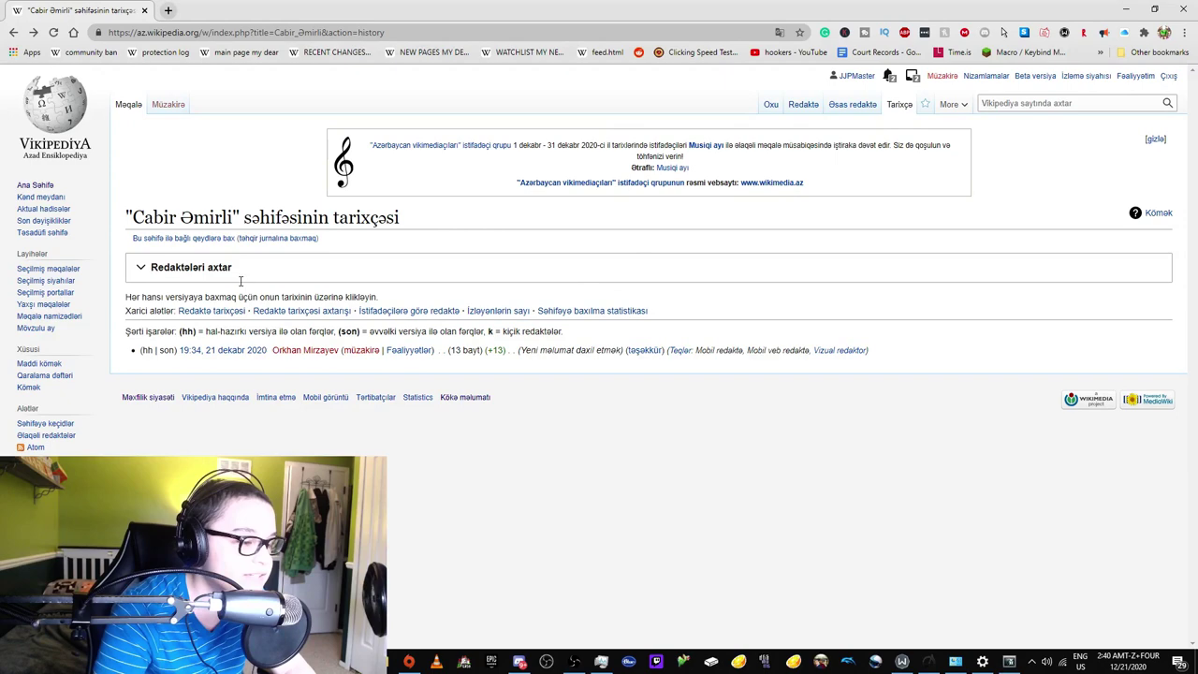
{"action": "left_click", "coordinate": [128, 107]}
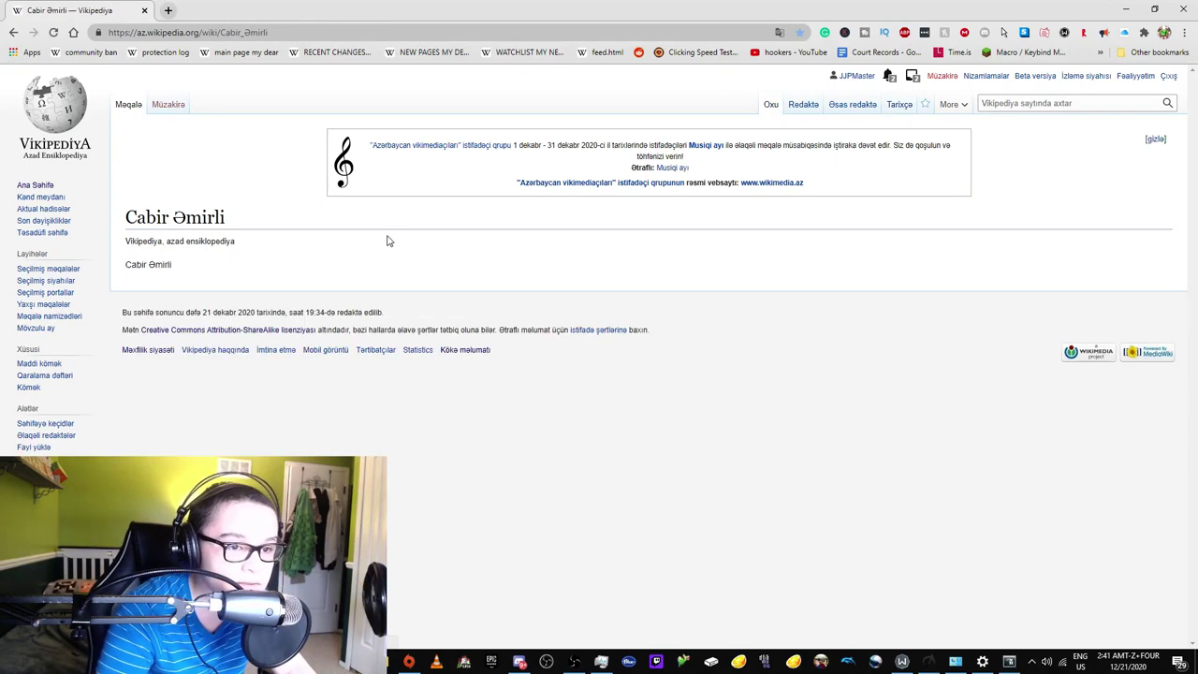
{"action": "left_click", "coordinate": [898, 106]}
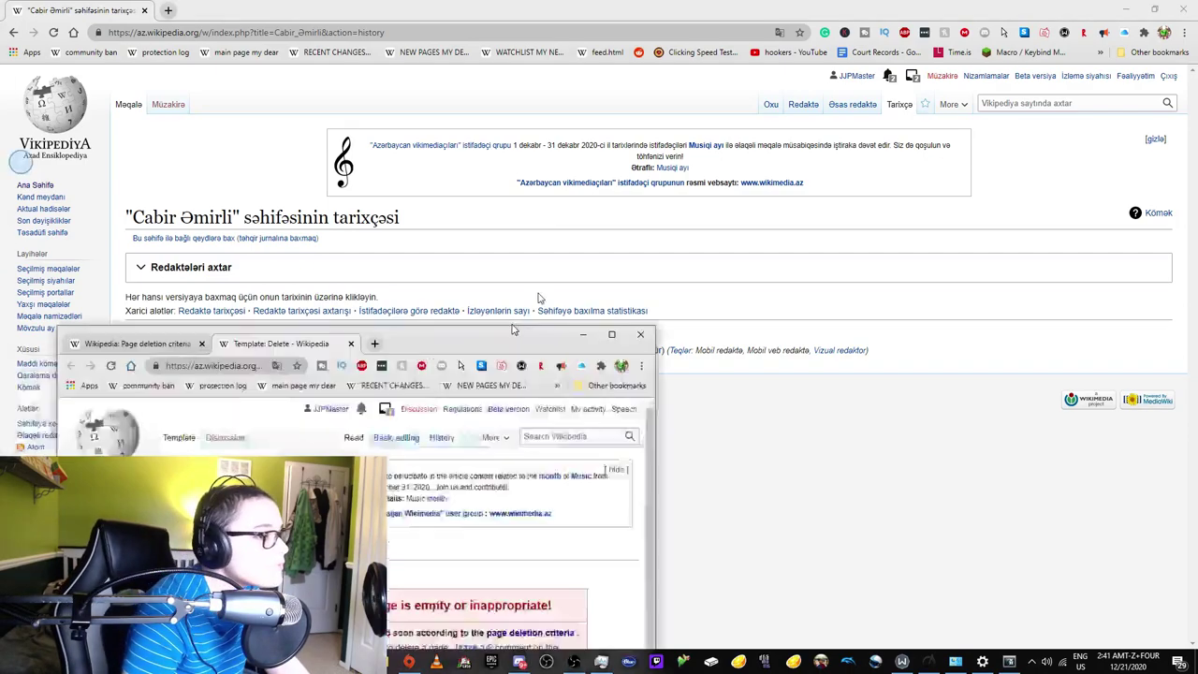
{"action": "key", "text": "super+Up"}
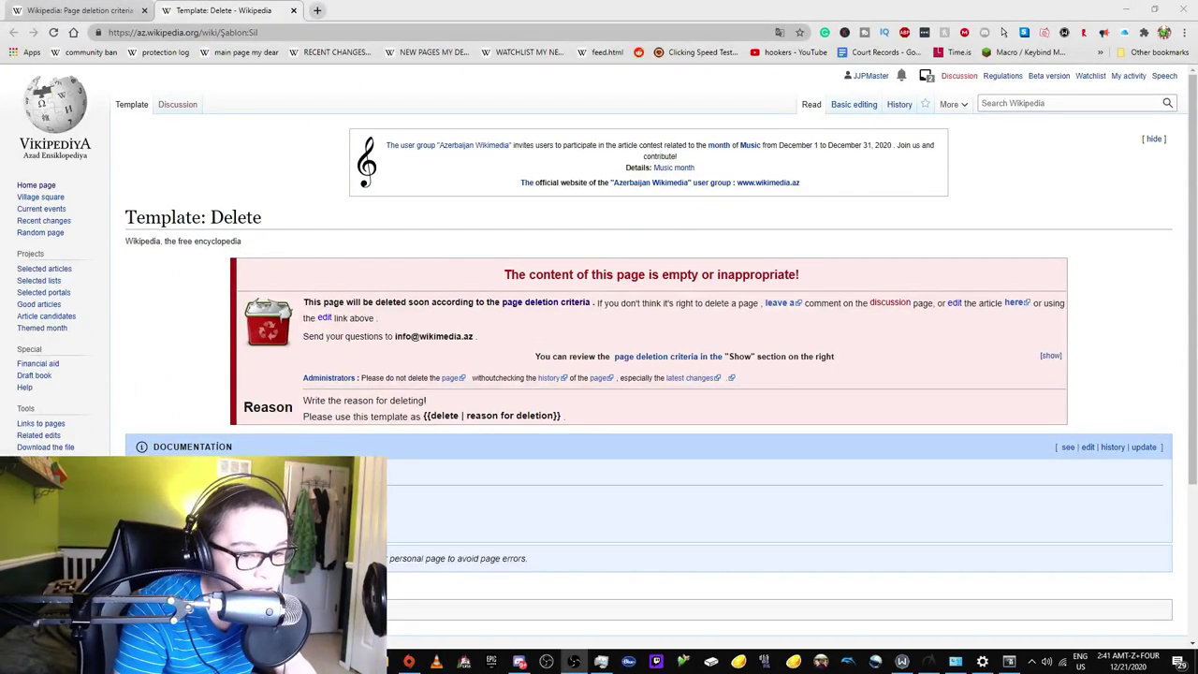
{"action": "left_click", "coordinate": [780, 33]}
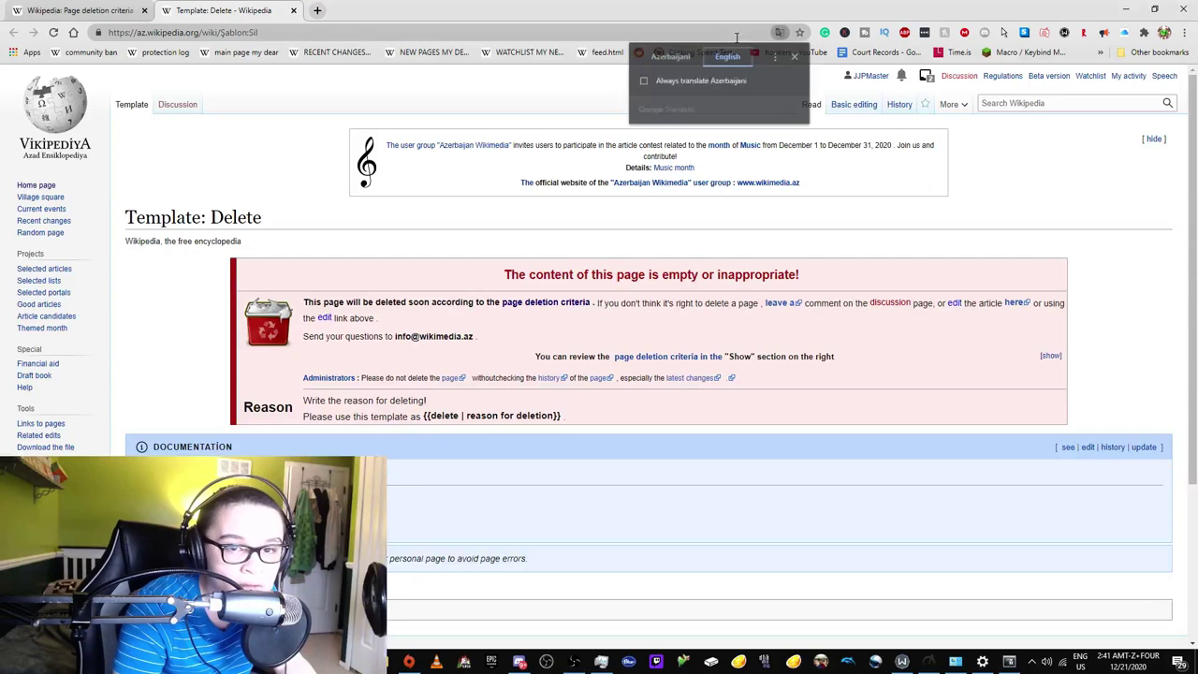
{"action": "left_click", "coordinate": [674, 56]}
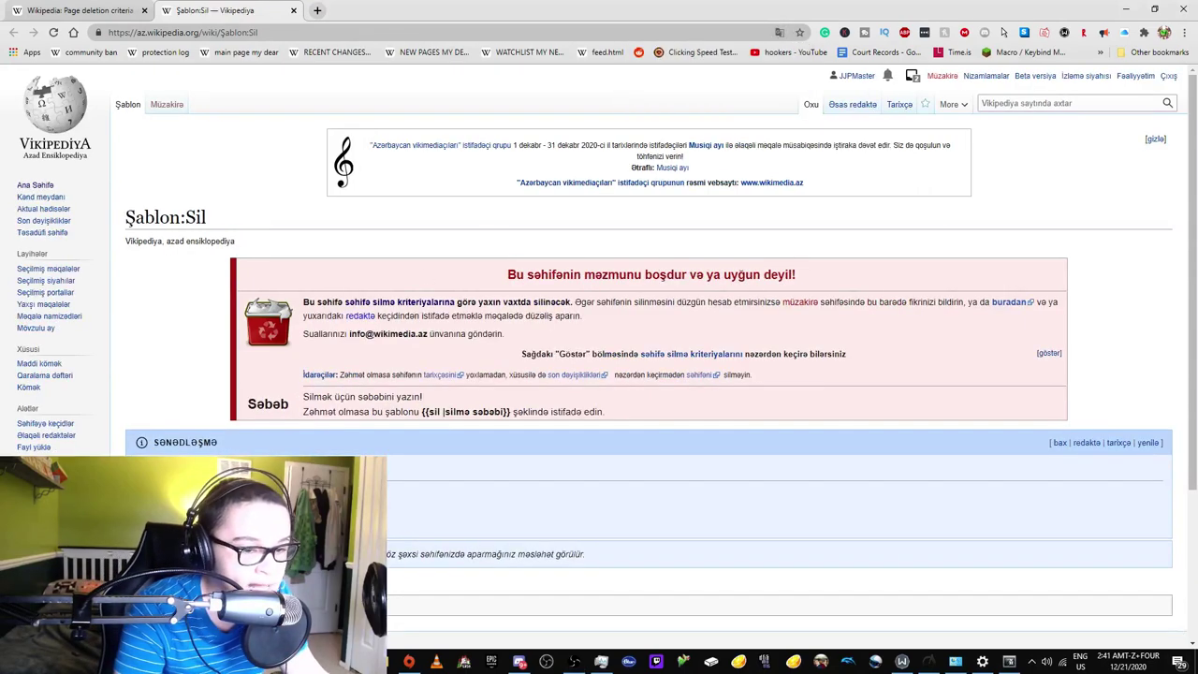
{"action": "key", "text": "alt+Tab"}
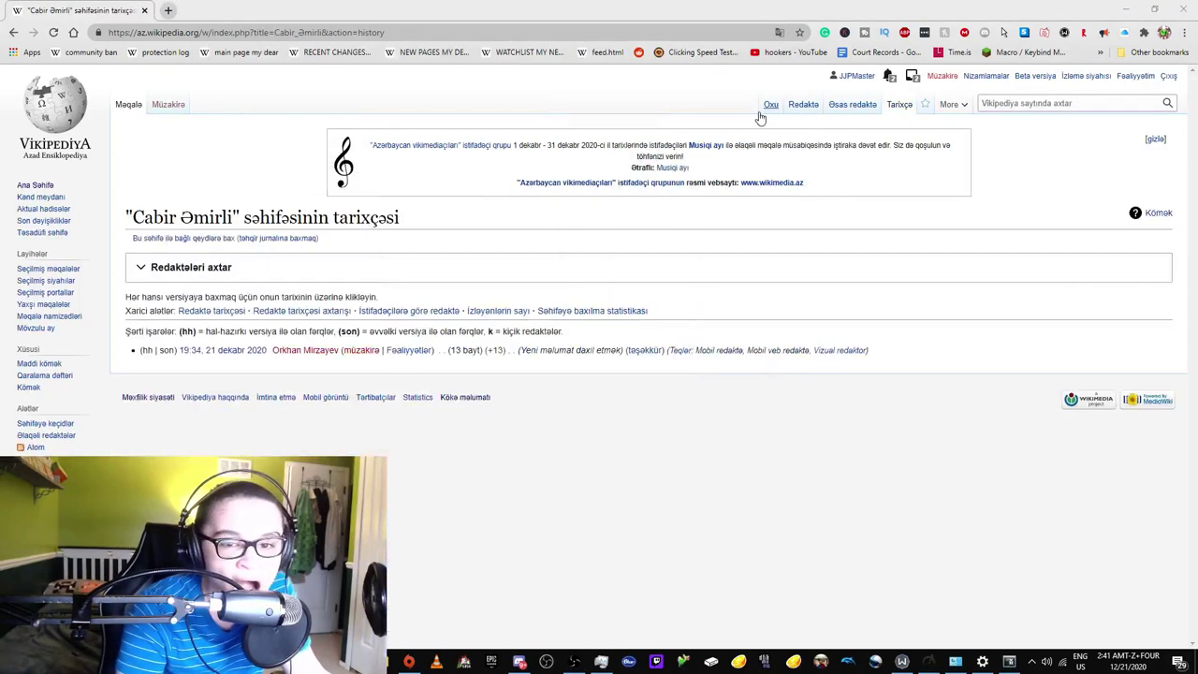
Edit Cabir Əmirli's source and paste {{sil|Səhifənin məzmunu boşdur}} at the top
{"action": "left_click", "coordinate": [766, 108]}
{"action": "left_click", "coordinate": [804, 105]}
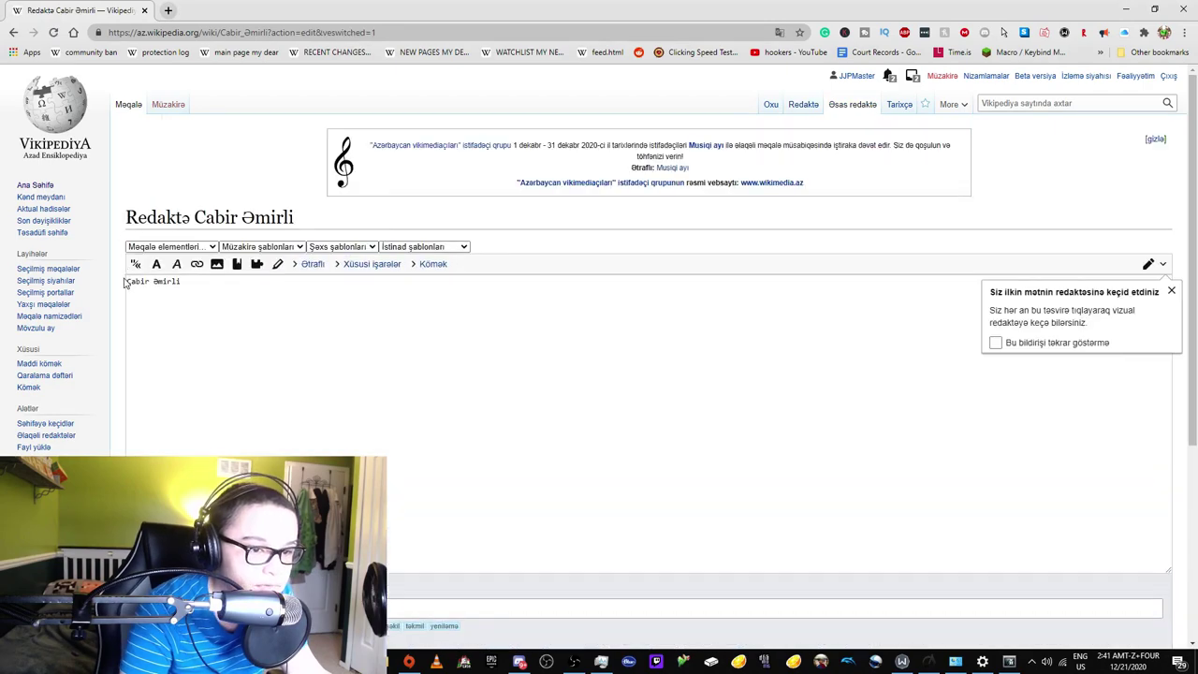
{"action": "left_click", "coordinate": [127, 284]}
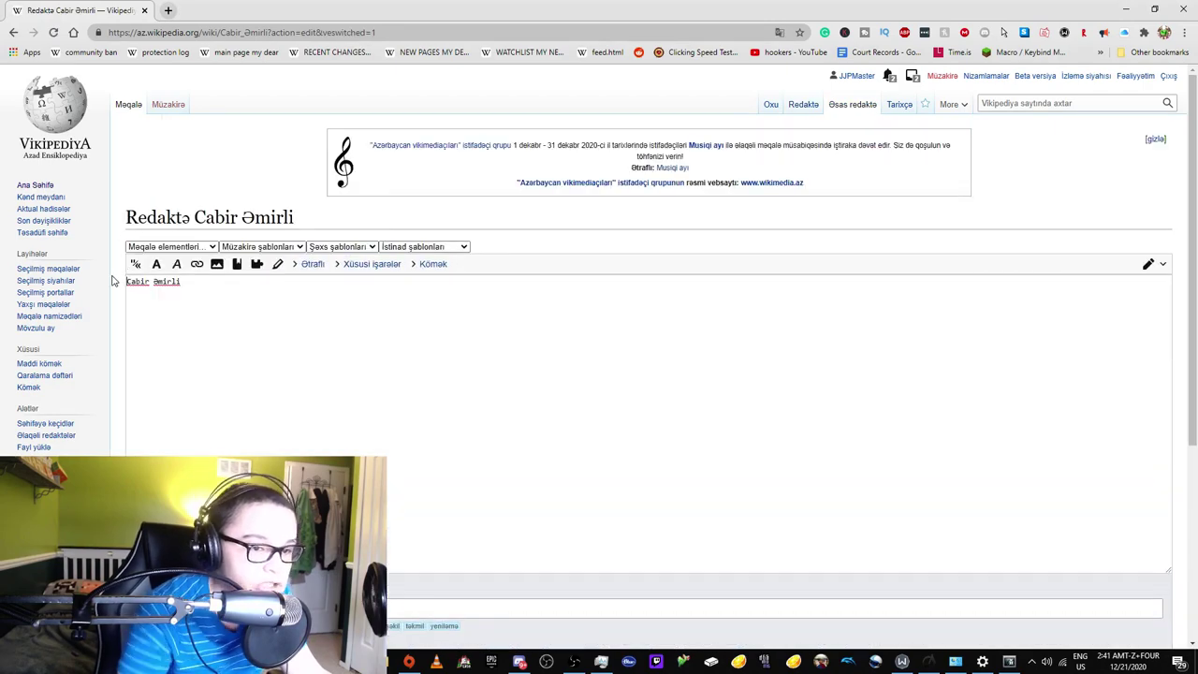
{"action": "type", "text": "{{sil|Səhifənin məzmunu boşdur}}"}
Preview the tagged page, translate the preview into English, and minimize the browser
{"action": "scroll", "coordinate": [158, 307], "scroll_direction": "down", "scroll_amount": 1}
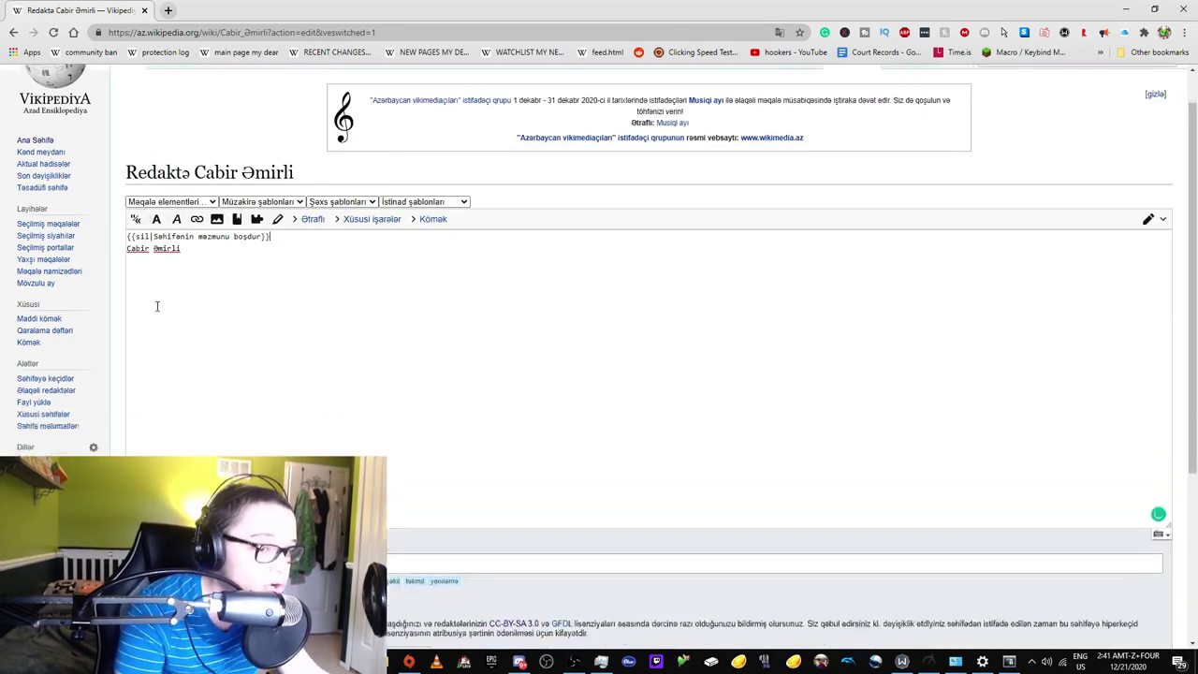
{"action": "scroll", "coordinate": [157, 306], "scroll_direction": "down", "scroll_amount": 3}
{"action": "left_click", "coordinate": [287, 449]}
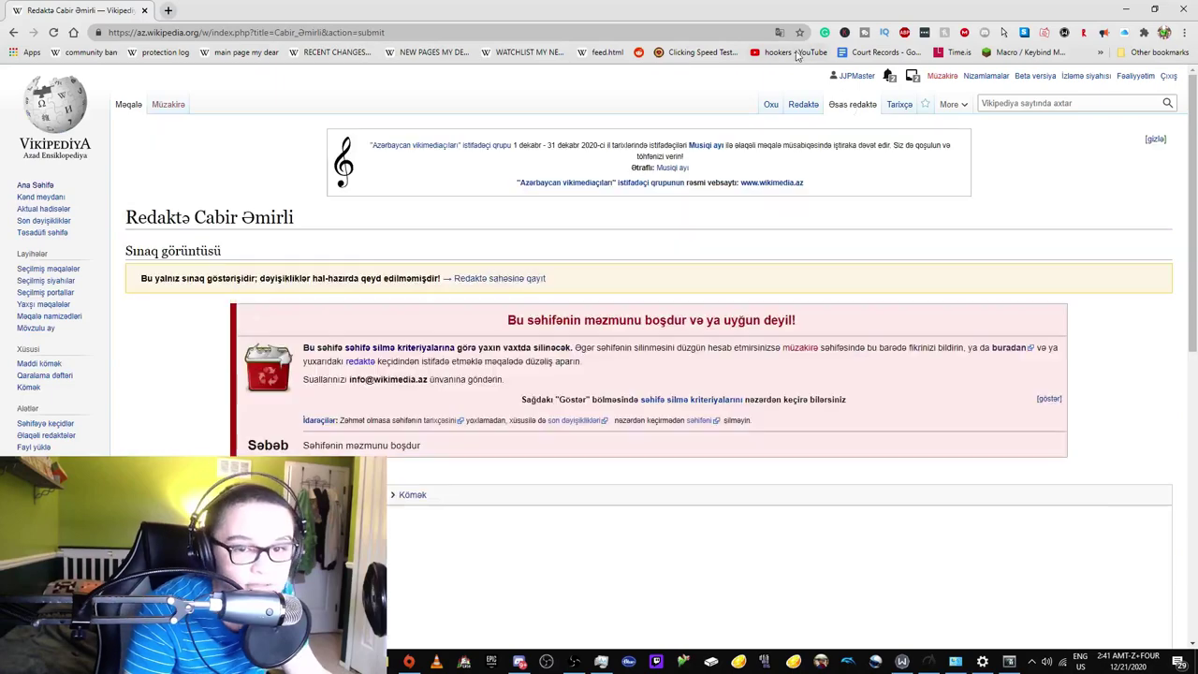
{"action": "left_click", "coordinate": [728, 56]}
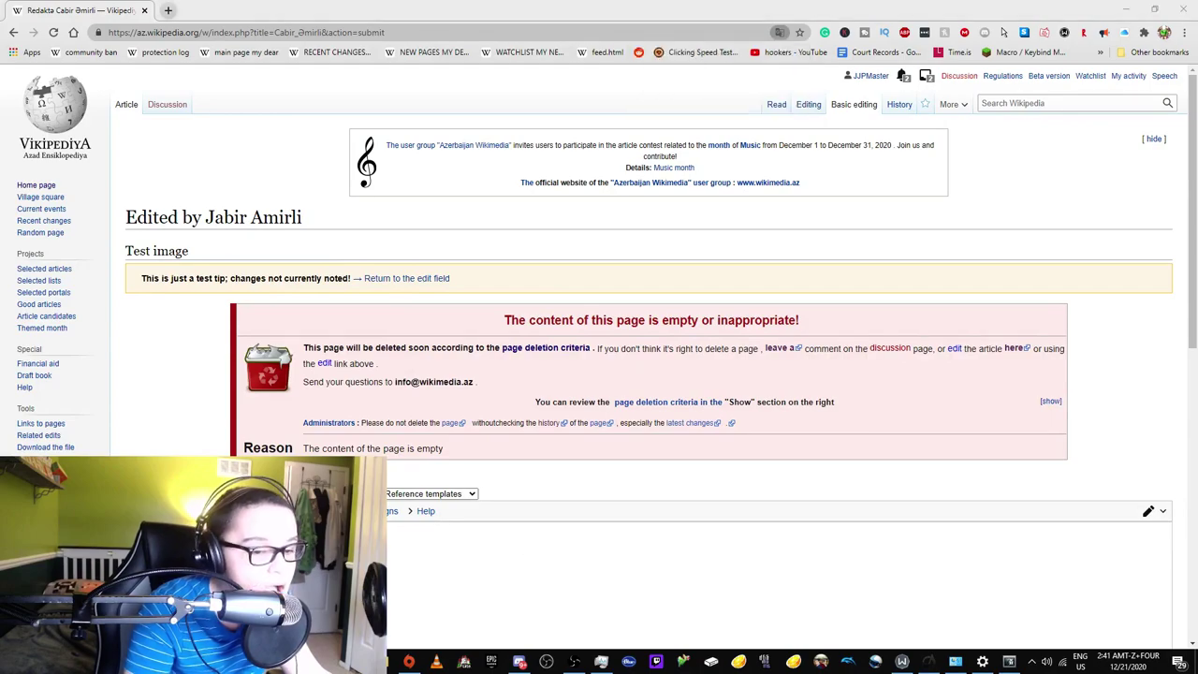
{"action": "left_click", "coordinate": [464, 662]}
Restore the Wikipedia window from the taskbar
{"action": "left_click", "coordinate": [464, 662]}
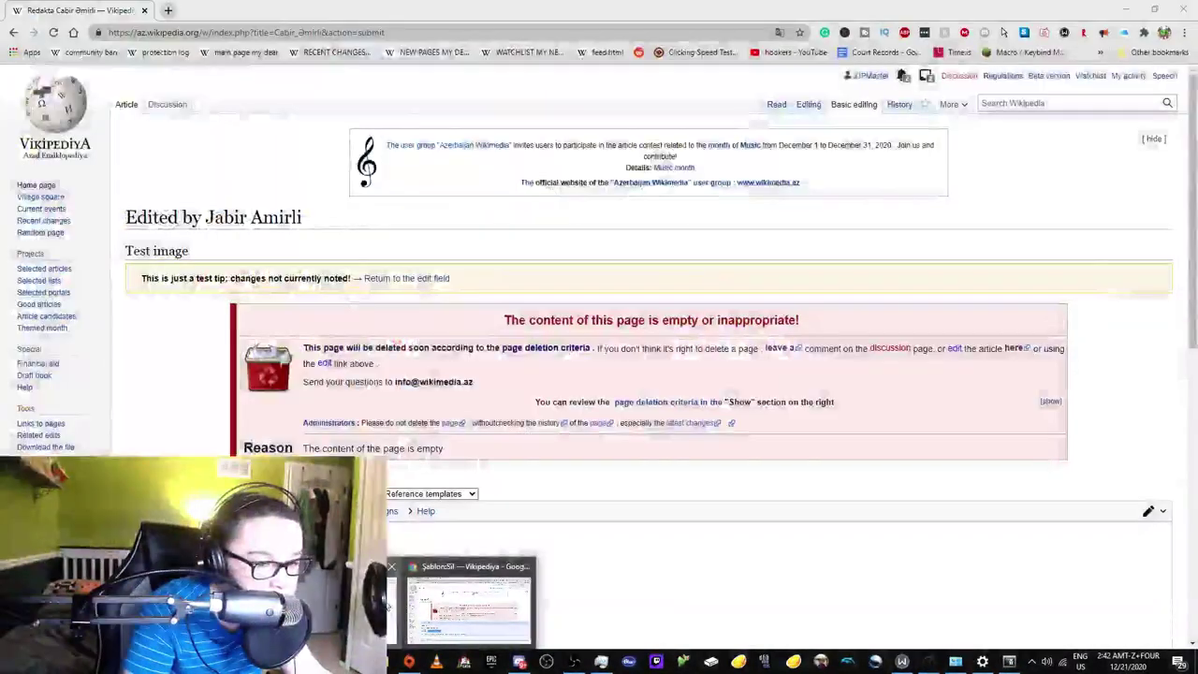
{"action": "left_click", "coordinate": [464, 662]}
{"action": "left_click", "coordinate": [464, 662]}
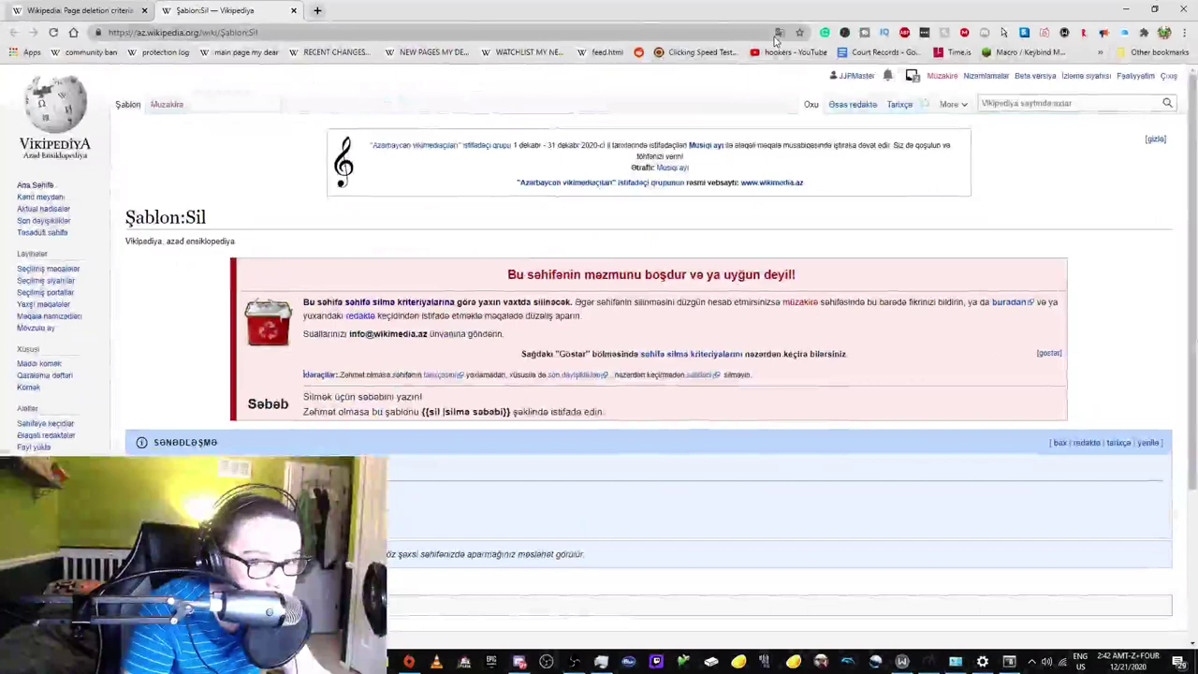
Translate Şablon:Sil to English and back, close it, and scroll the Cabir Əmirli preview
{"action": "left_click", "coordinate": [712, 56]}
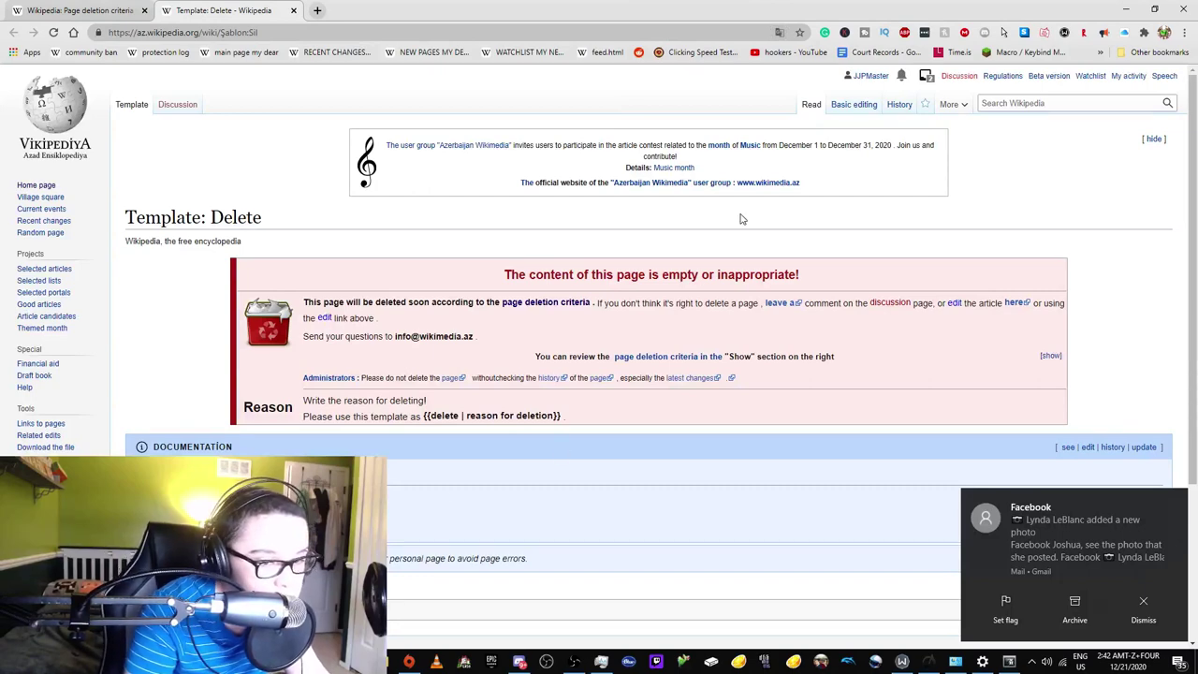
{"action": "left_click", "coordinate": [780, 32]}
{"action": "left_click", "coordinate": [678, 56]}
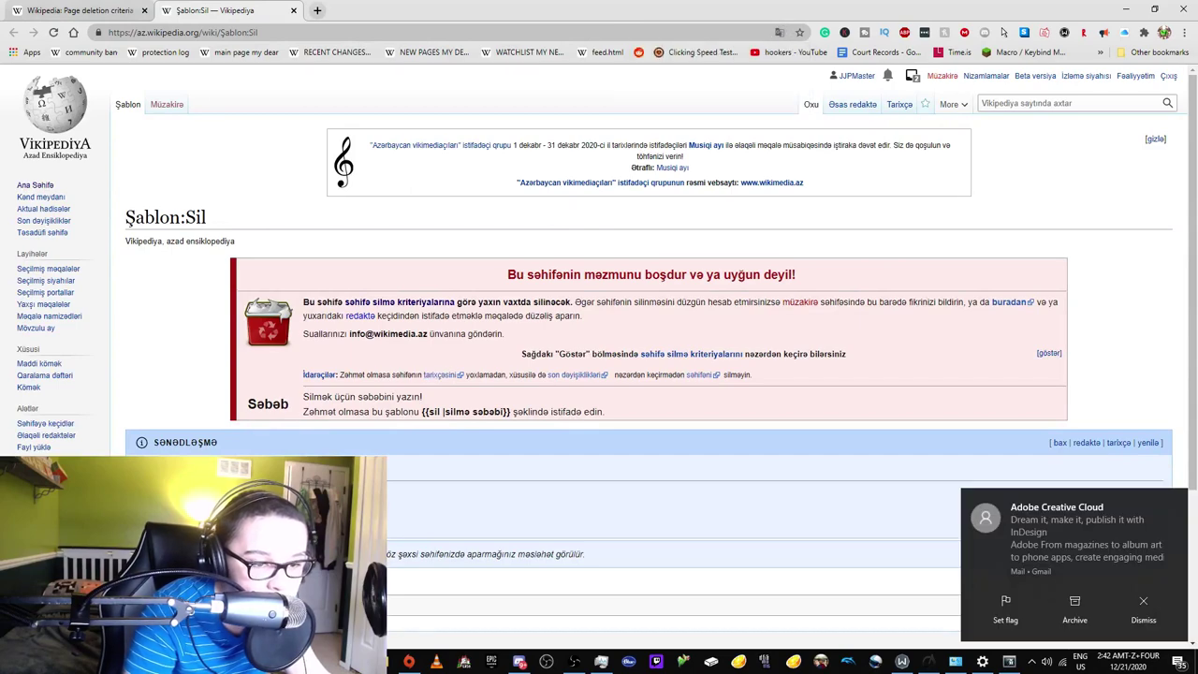
{"action": "key", "text": "ctrl+w"}
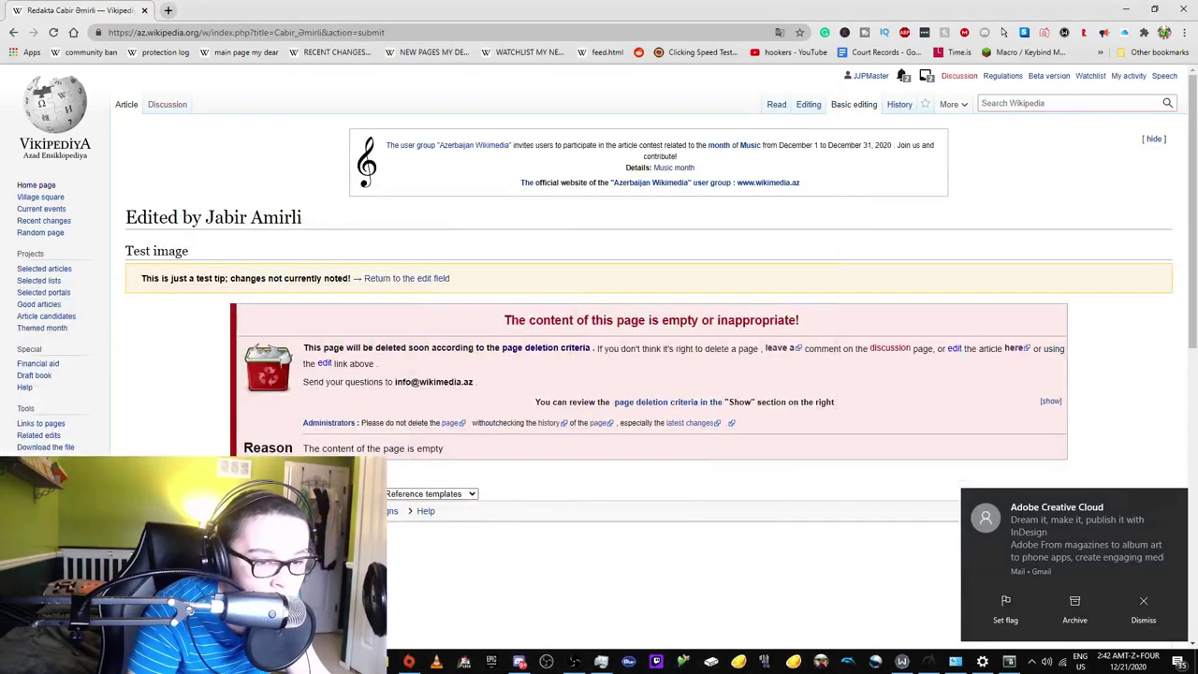
{"action": "scroll", "coordinate": [646, 281], "scroll_direction": "down", "scroll_amount": 5}
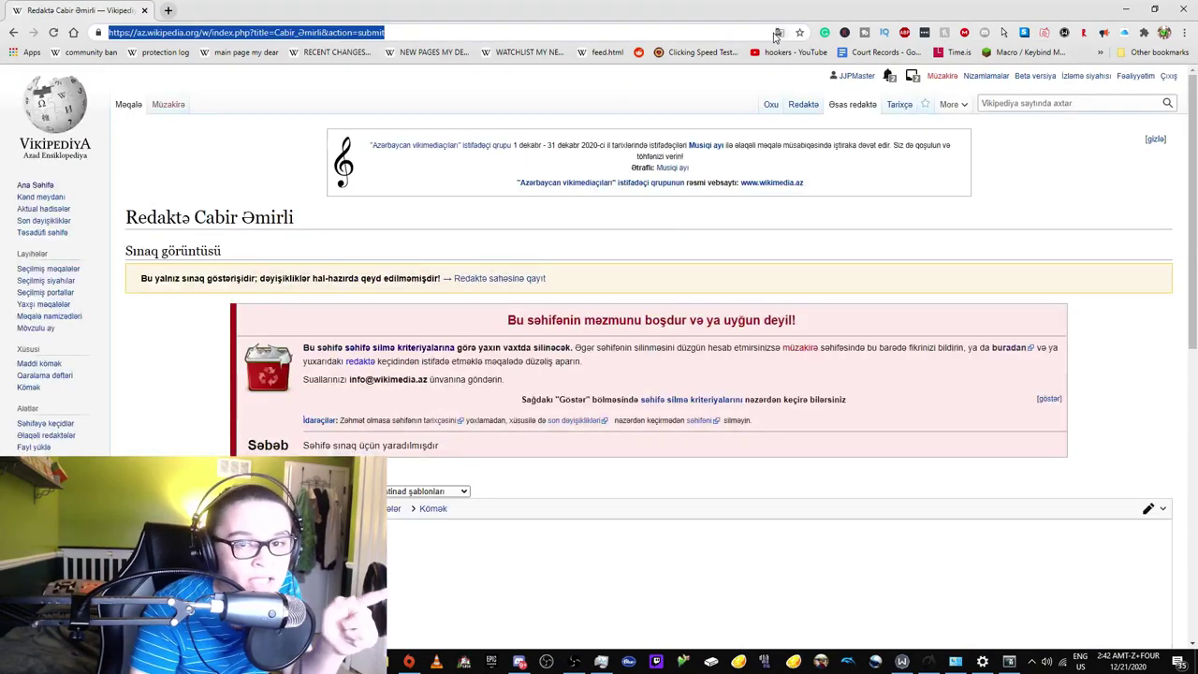
Translate the edit preview to English and check Cabir Əmirli's revision history in a new tab
{"action": "left_click", "coordinate": [731, 57]}
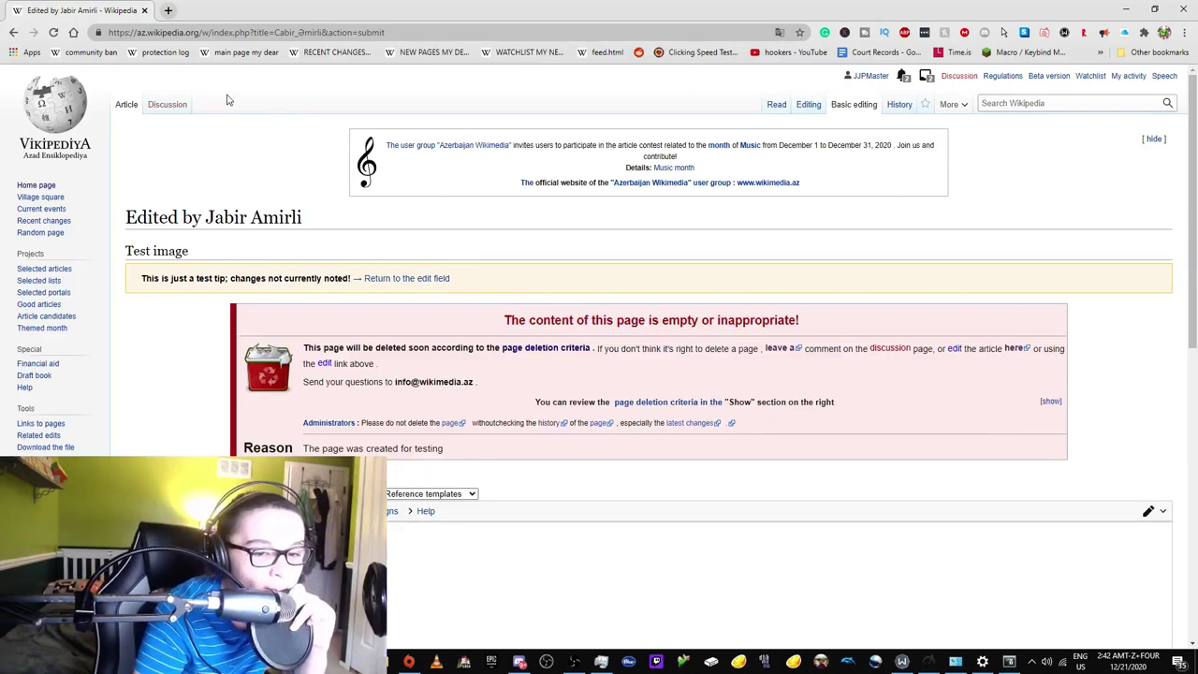
{"action": "right_click", "coordinate": [128, 105]}
{"action": "left_click", "coordinate": [173, 114]}
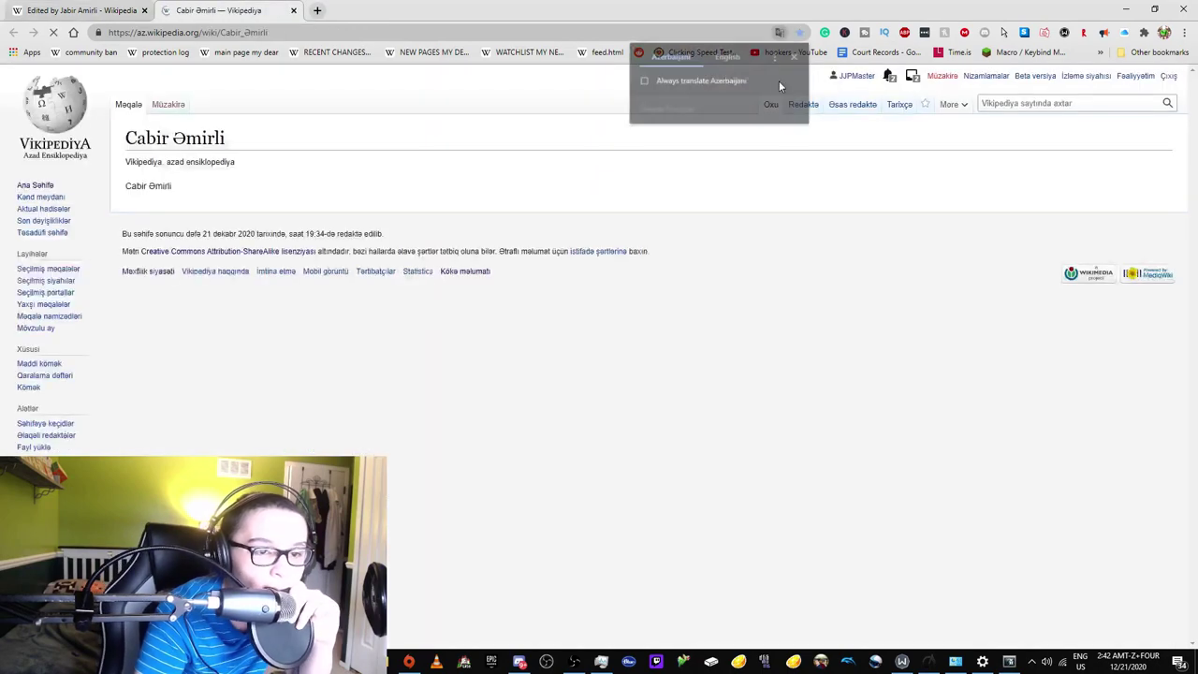
{"action": "left_click", "coordinate": [887, 112]}
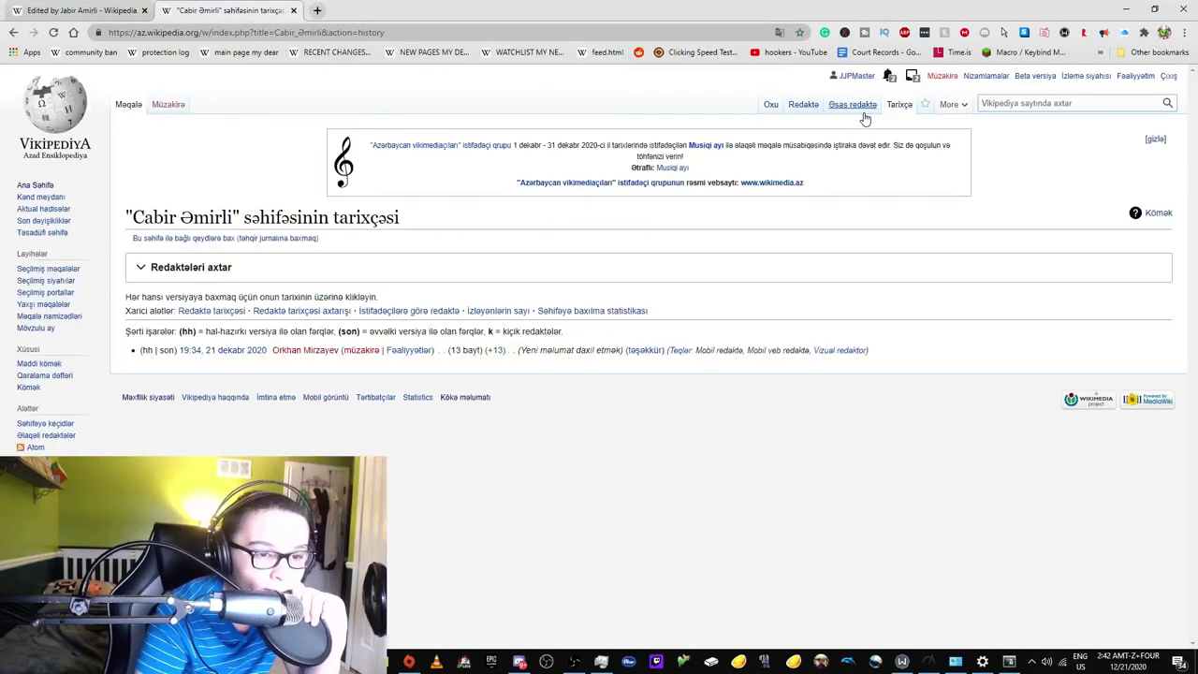
{"action": "left_click", "coordinate": [117, 5]}
Publish the page with the deletion tag, then switch over to the IRC feed window
{"action": "scroll", "coordinate": [599, 280], "scroll_direction": "down", "scroll_amount": 5}
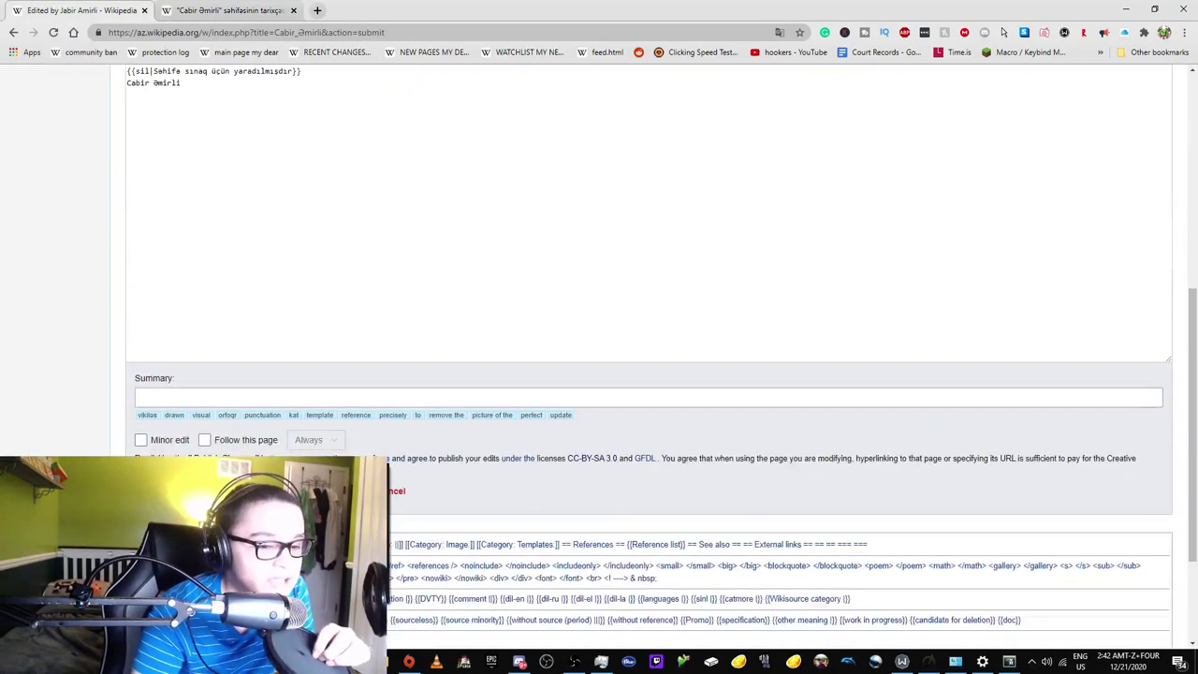
{"action": "scroll", "coordinate": [599, 355], "scroll_direction": "down", "scroll_amount": 1}
{"action": "left_click", "coordinate": [173, 448]}
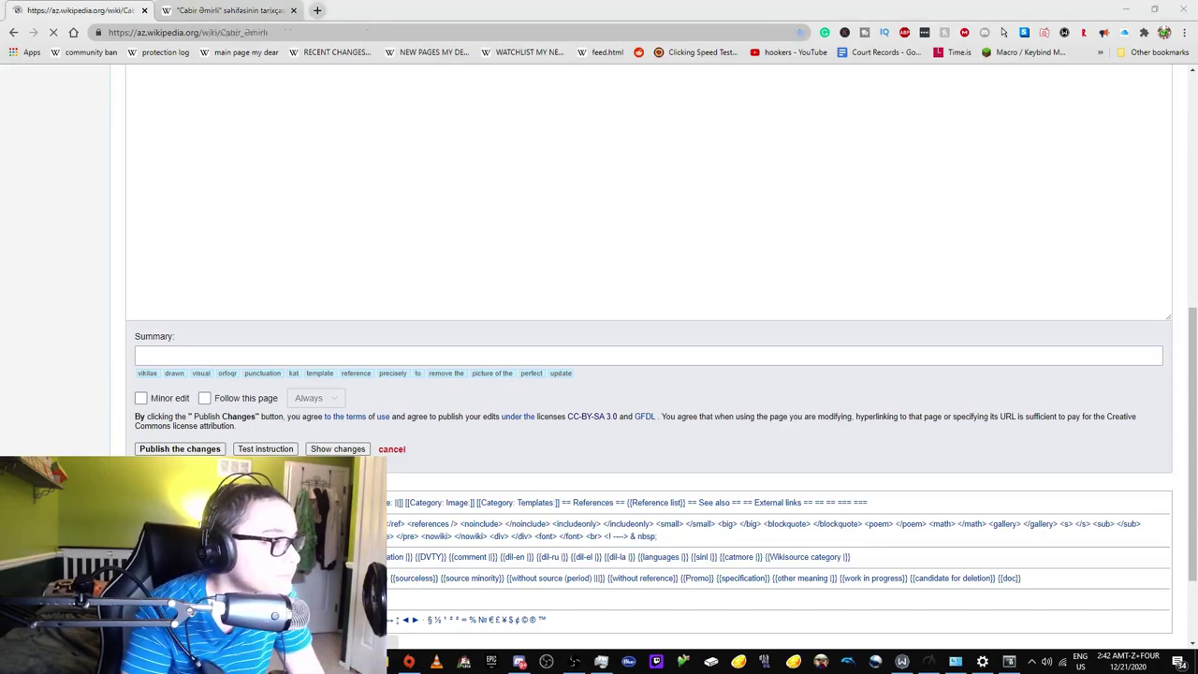
{"action": "key", "text": "alt+Tab"}
{"action": "key", "text": "alt+Tab"}
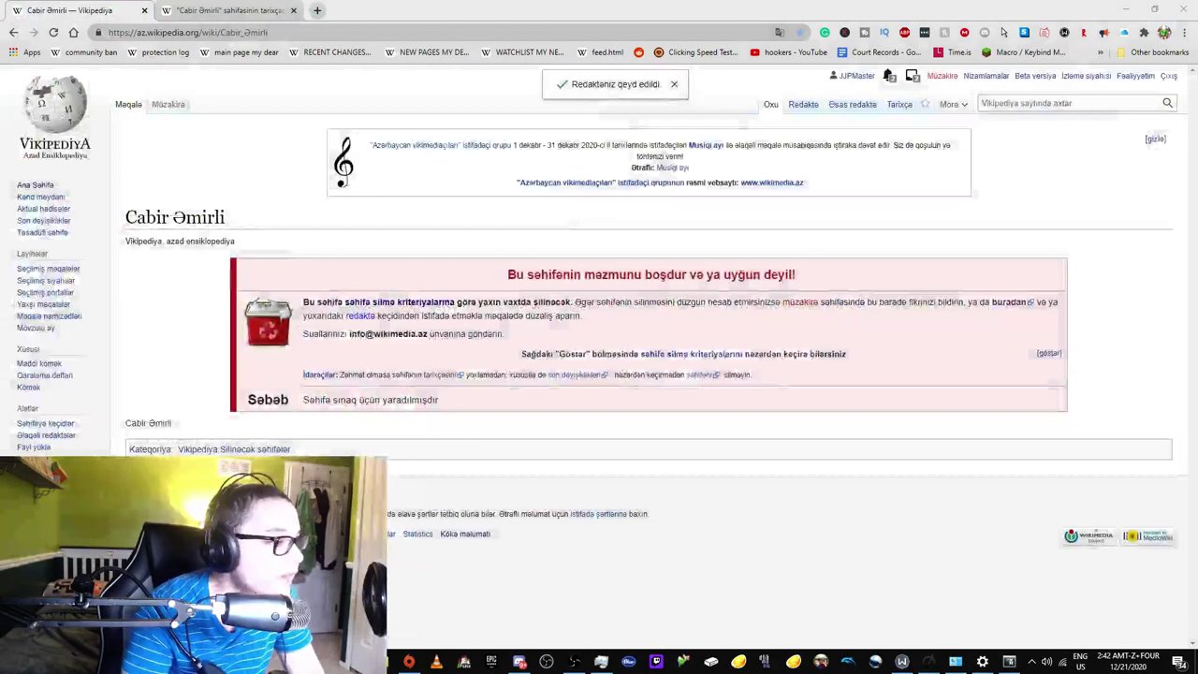
{"action": "key", "text": "alt+Tab"}
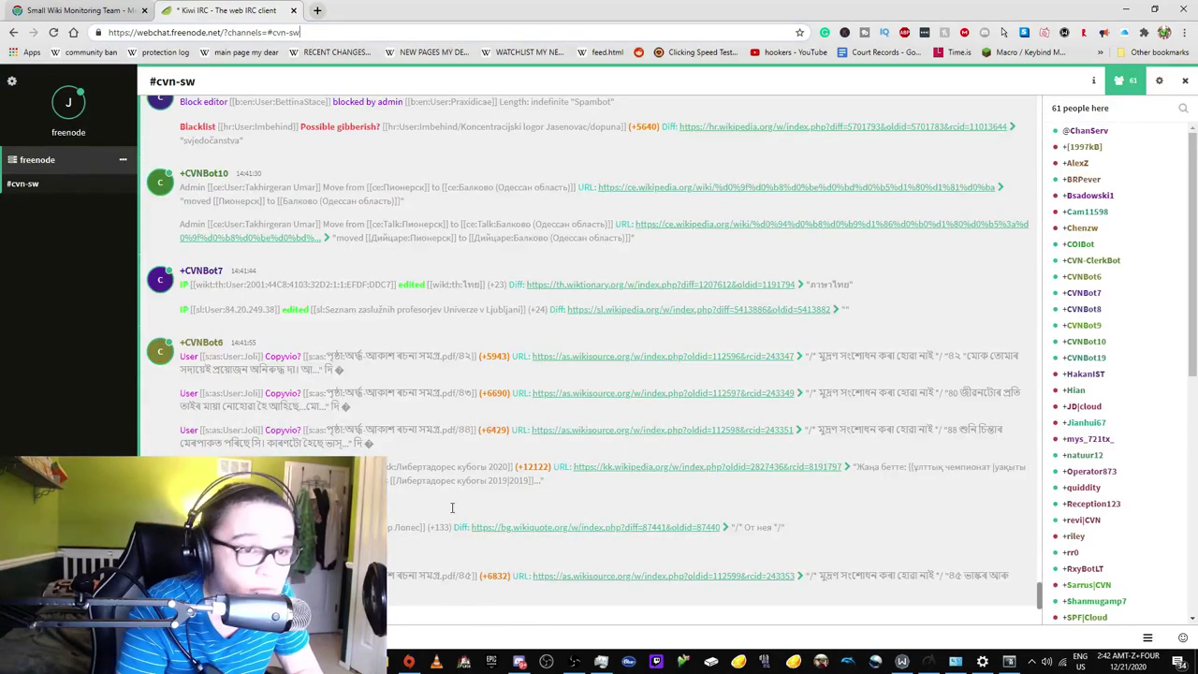
{"action": "key", "text": "alt+Tab"}
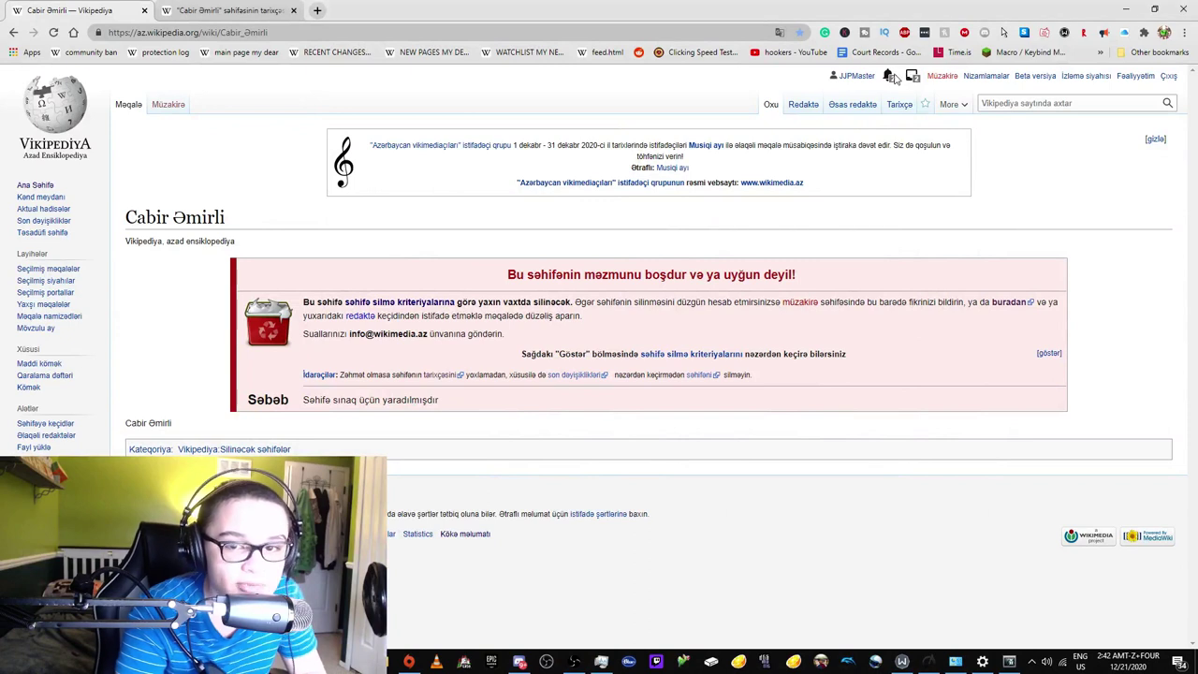
Check and close alerts, reload the article, then open notices and expand the other-wikis group
{"action": "left_click", "coordinate": [890, 77]}
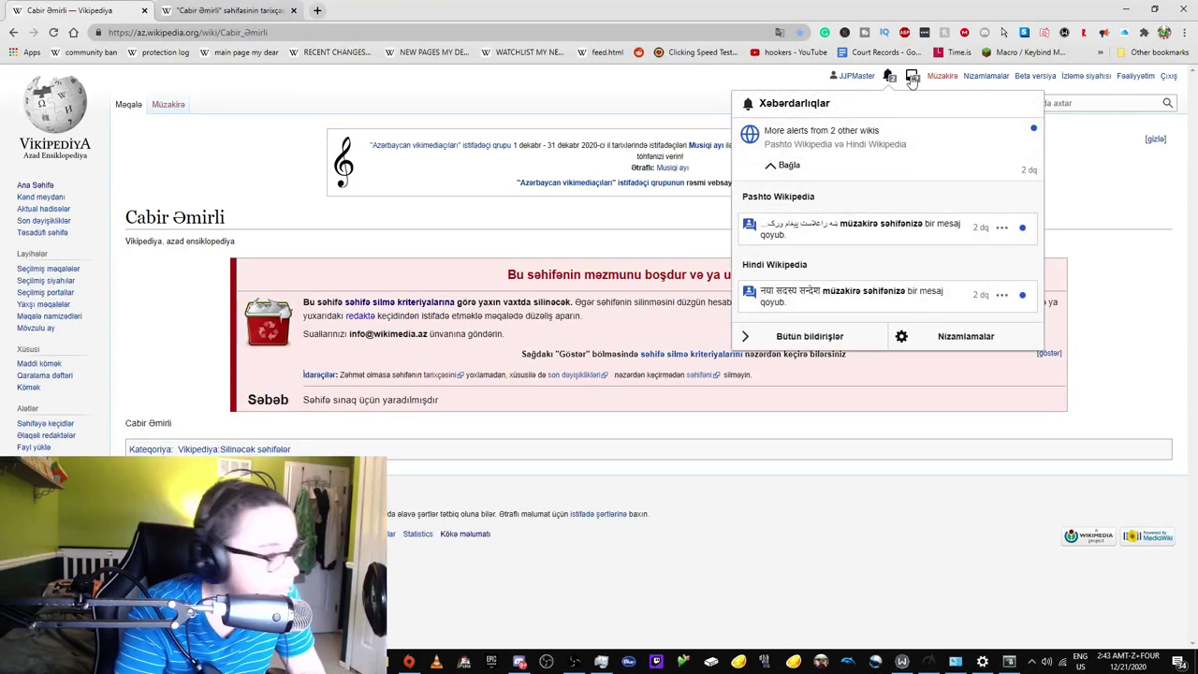
{"action": "left_click", "coordinate": [273, 125]}
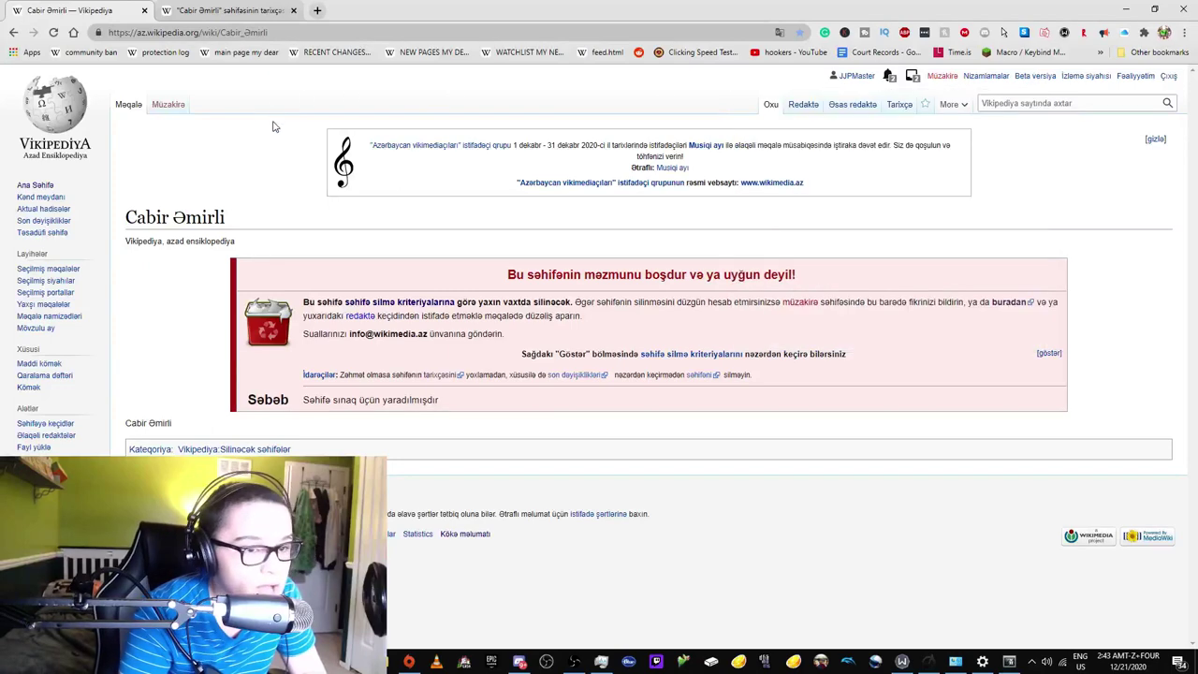
{"action": "left_click", "coordinate": [53, 31]}
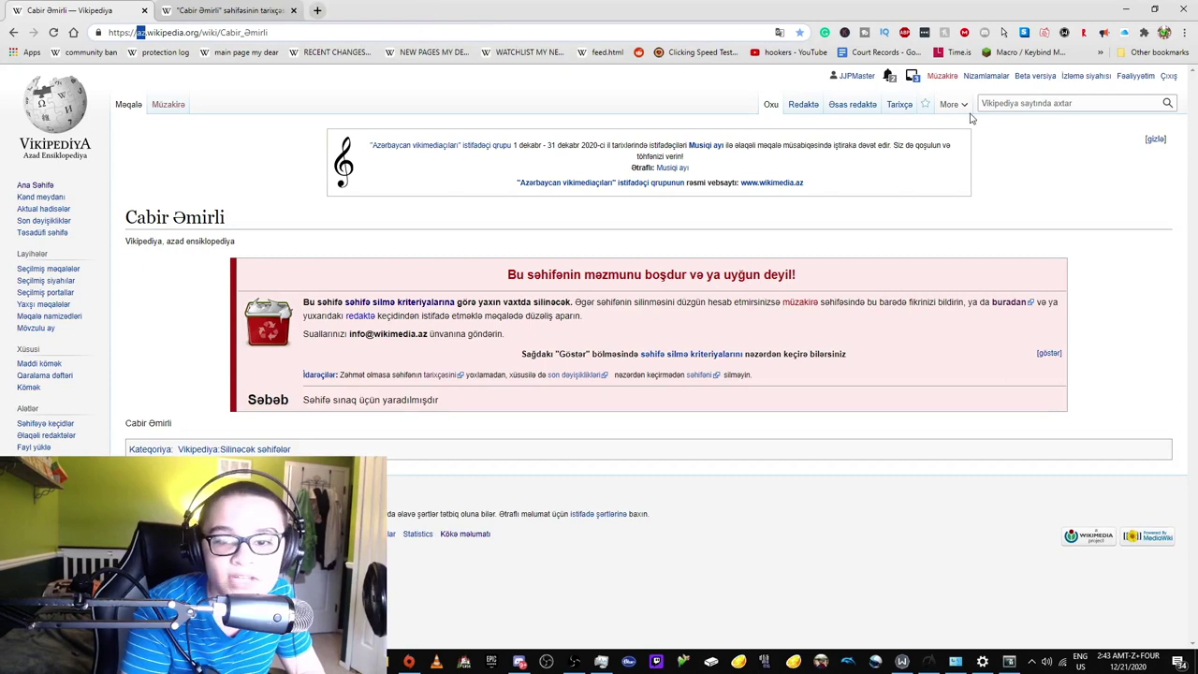
{"action": "left_click", "coordinate": [912, 75]}
{"action": "left_click", "coordinate": [845, 206]}
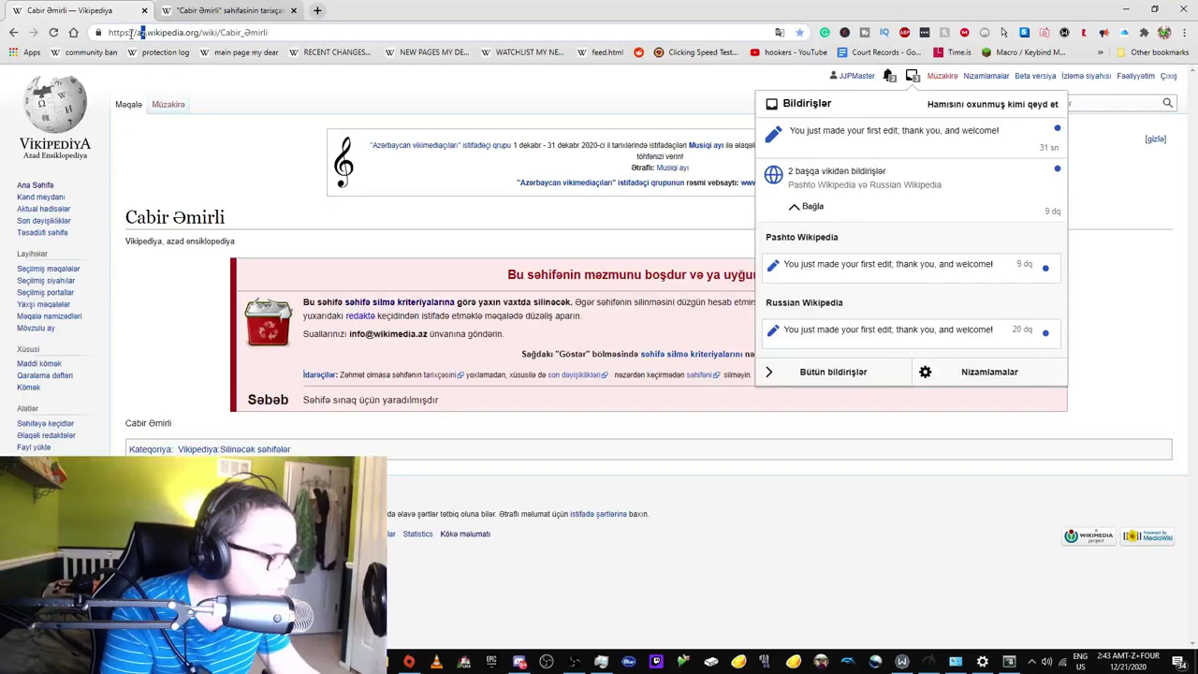
Load the same title on Arabic Wikipedia by changing 'az' to 'ar' in the URL
{"action": "double_click", "coordinate": [133, 33]}
{"action": "type", "text": "ar"}
{"action": "key", "text": "Return"}
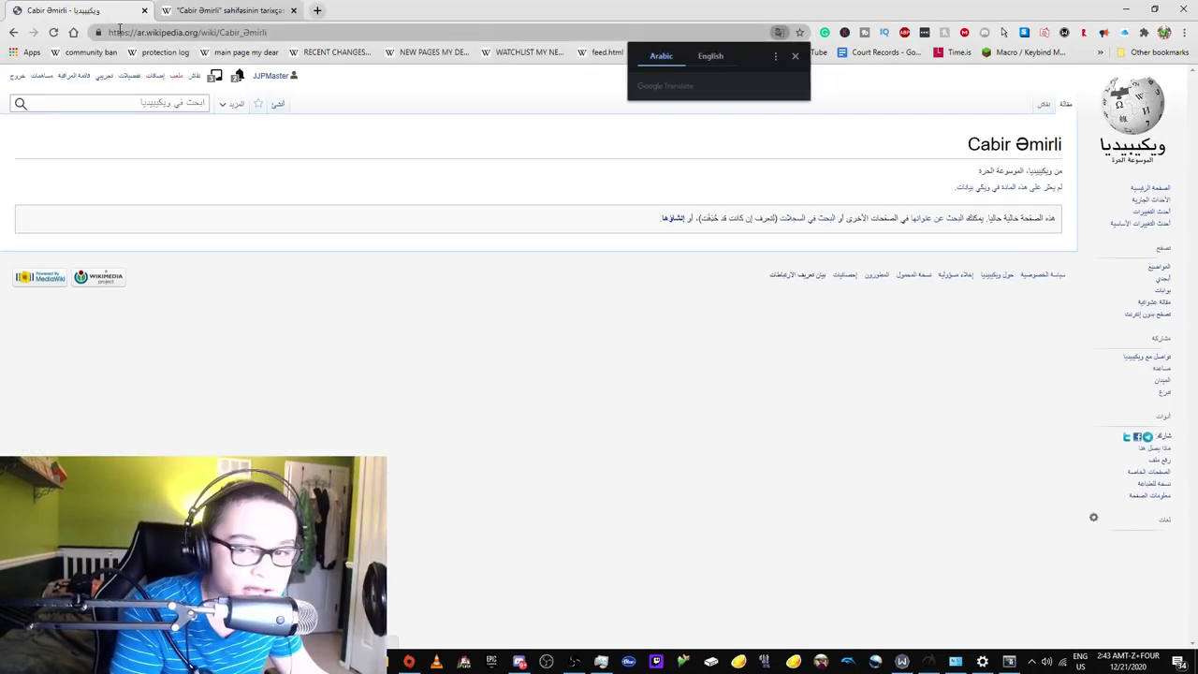
Return to Azerbaijani Wikipedia, decline resubmission, and load the article without '&action=submit'
{"action": "left_click", "coordinate": [15, 32]}
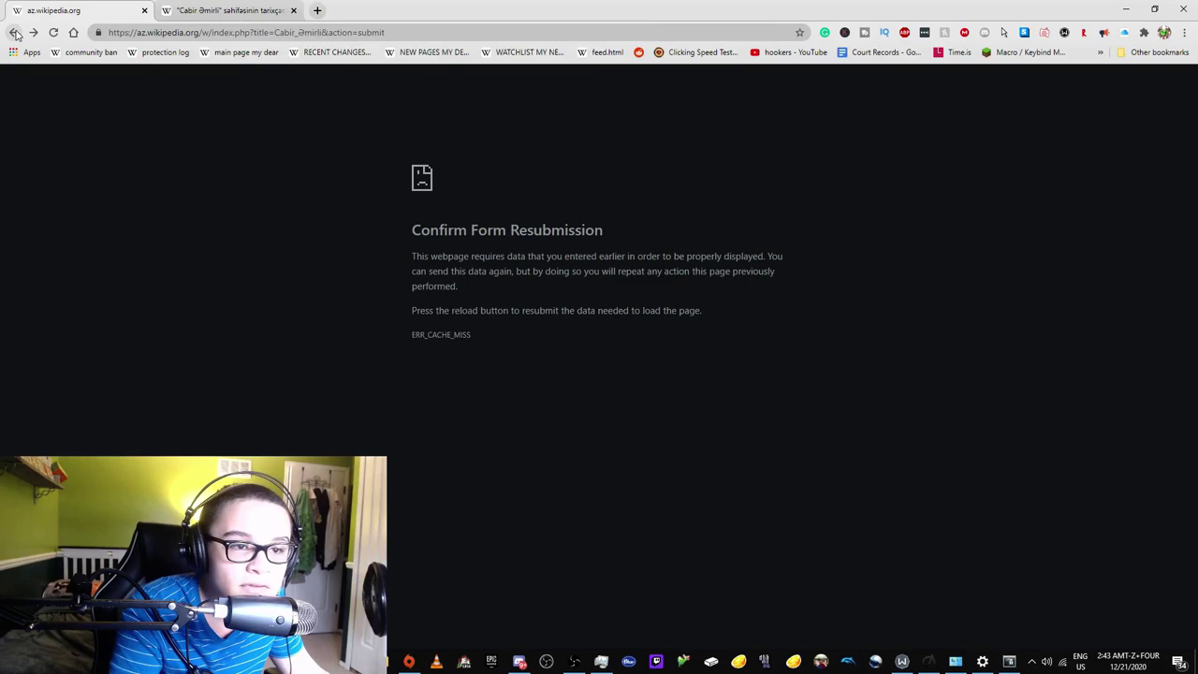
{"action": "left_click", "coordinate": [53, 33]}
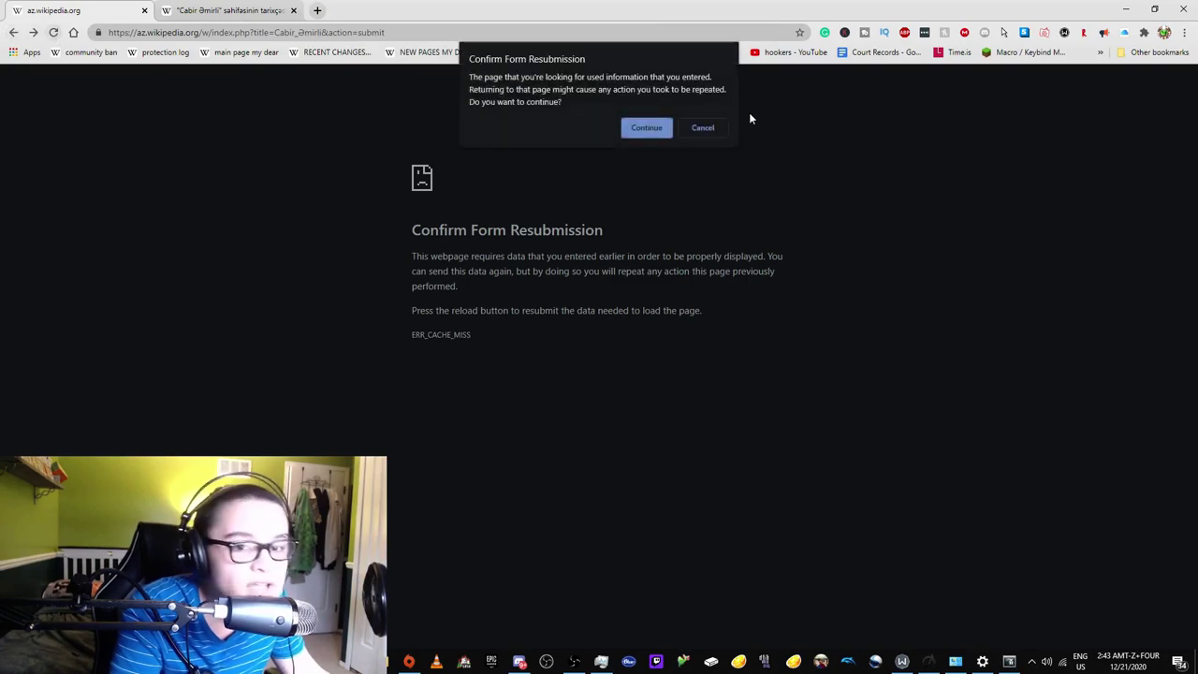
{"action": "left_click", "coordinate": [704, 125]}
{"action": "left_click_drag", "start_coordinate": [326, 33], "coordinate": [385, 32]}
{"action": "key", "text": "BackSpace"}
{"action": "key", "text": "Return"}
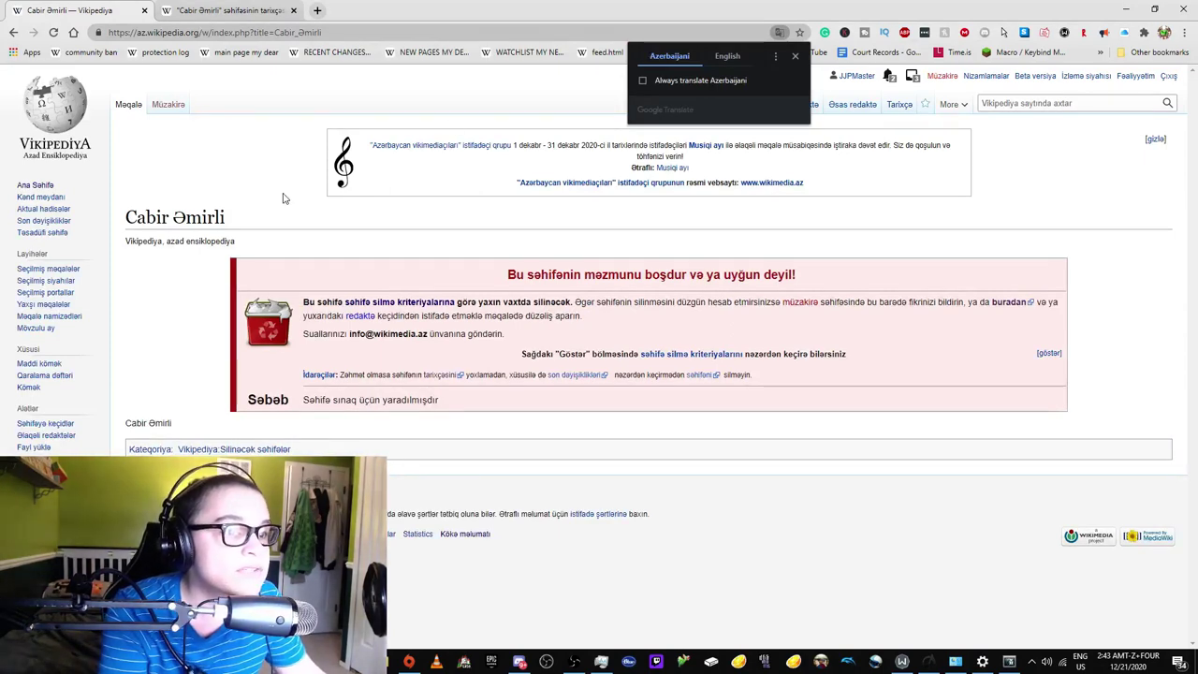
Translate the Cabir Əmirli article into English, then switch to the IRC window and minimize it
{"action": "left_click", "coordinate": [727, 57]}
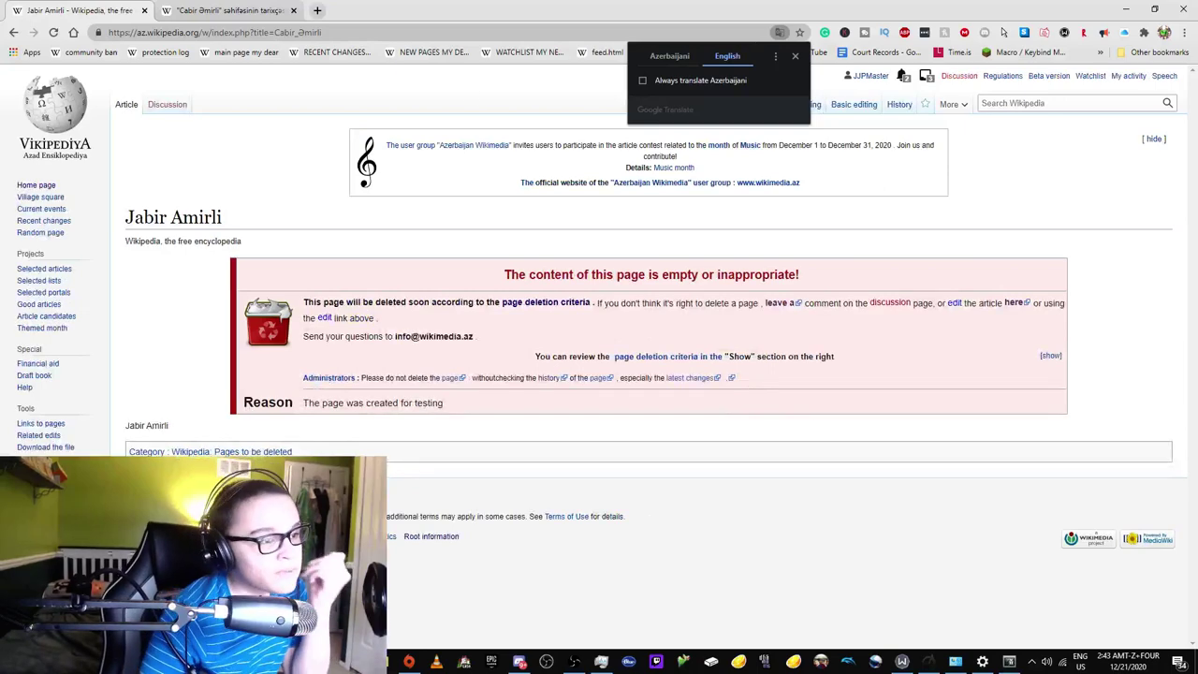
{"action": "key", "text": "alt+Tab"}
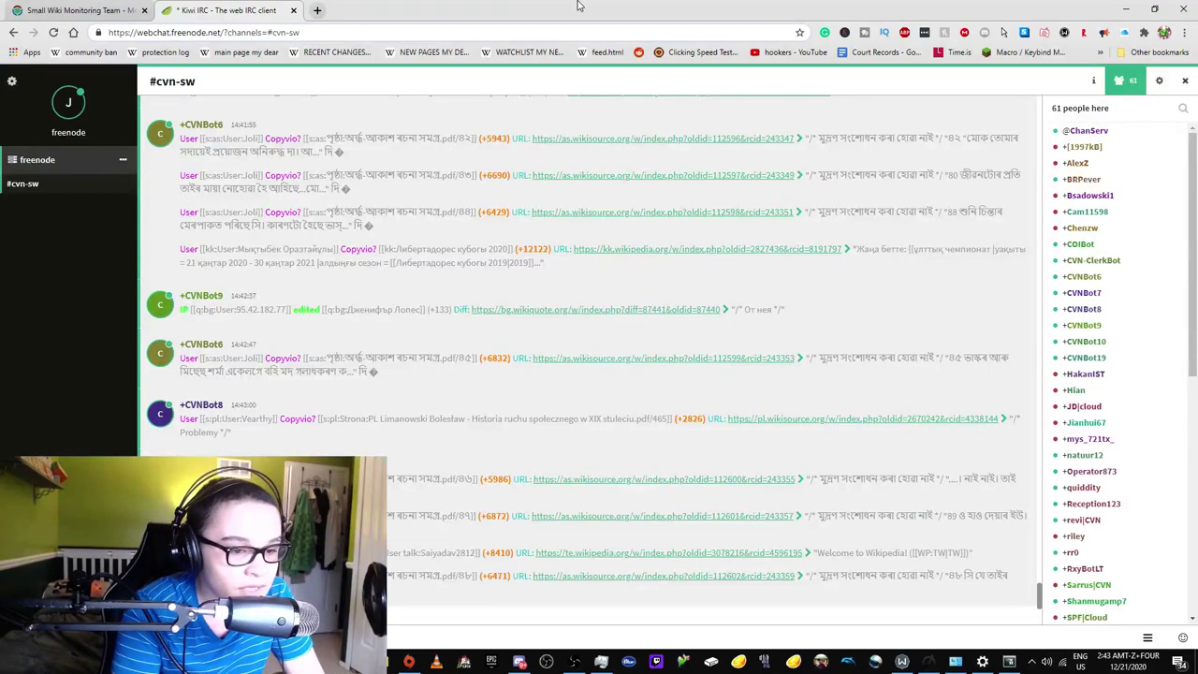
{"action": "left_click", "coordinate": [1126, 9]}
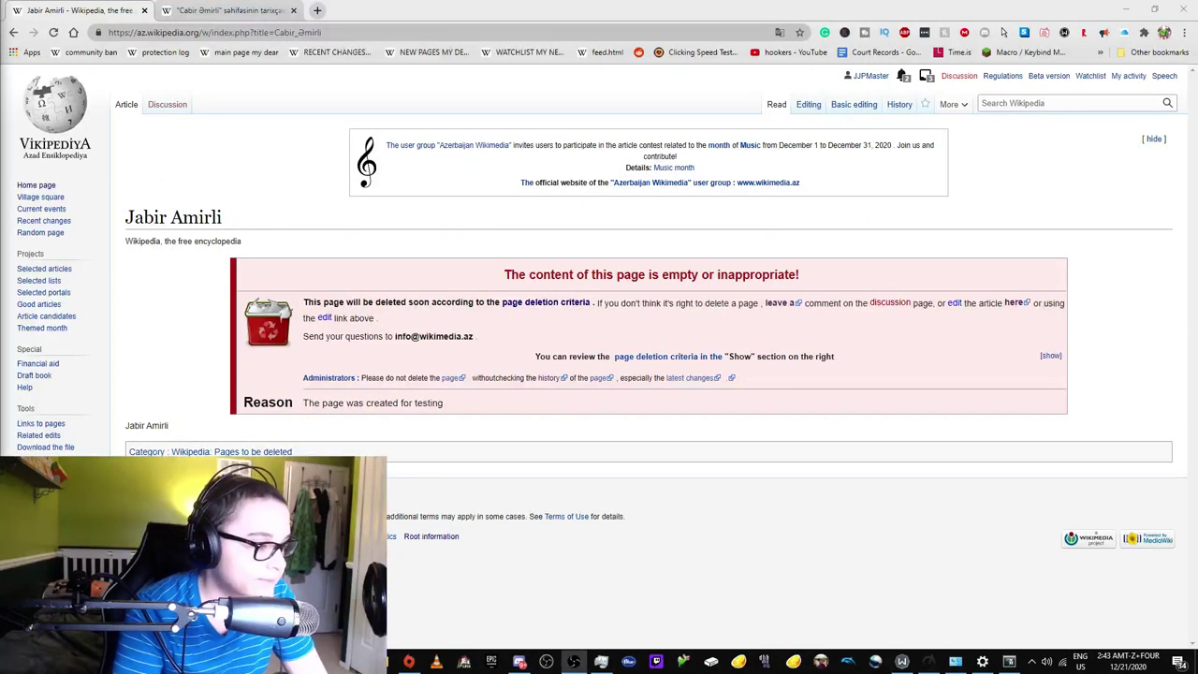
{"action": "mouse_move", "coordinate": [429, 662]}
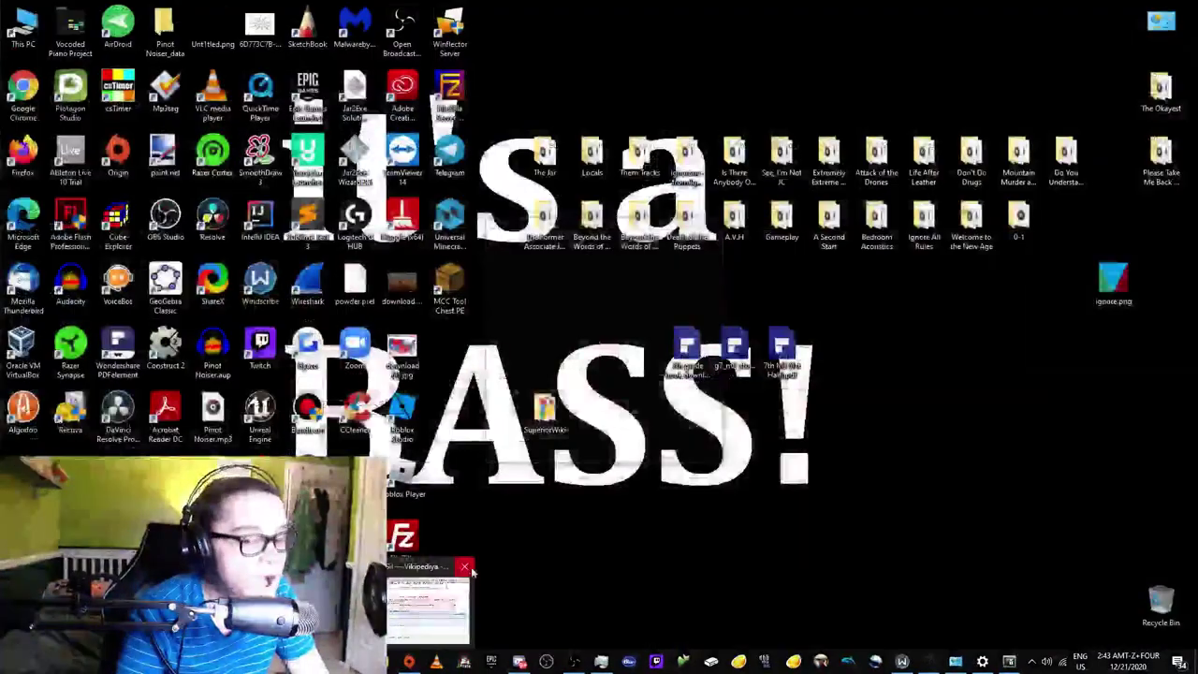
Restore Wikipedia, reload the article in original Azerbaijani, and select then deselect 'Cabir' in the title
{"action": "left_click", "coordinate": [465, 567]}
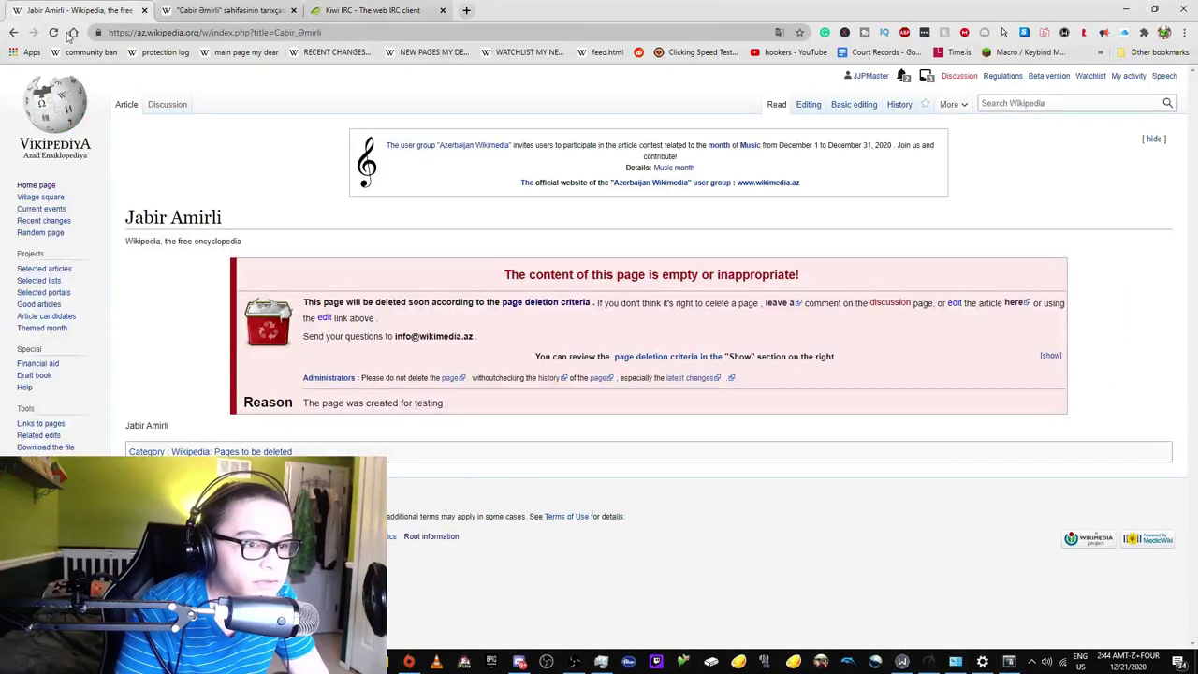
{"action": "left_click", "coordinate": [53, 32]}
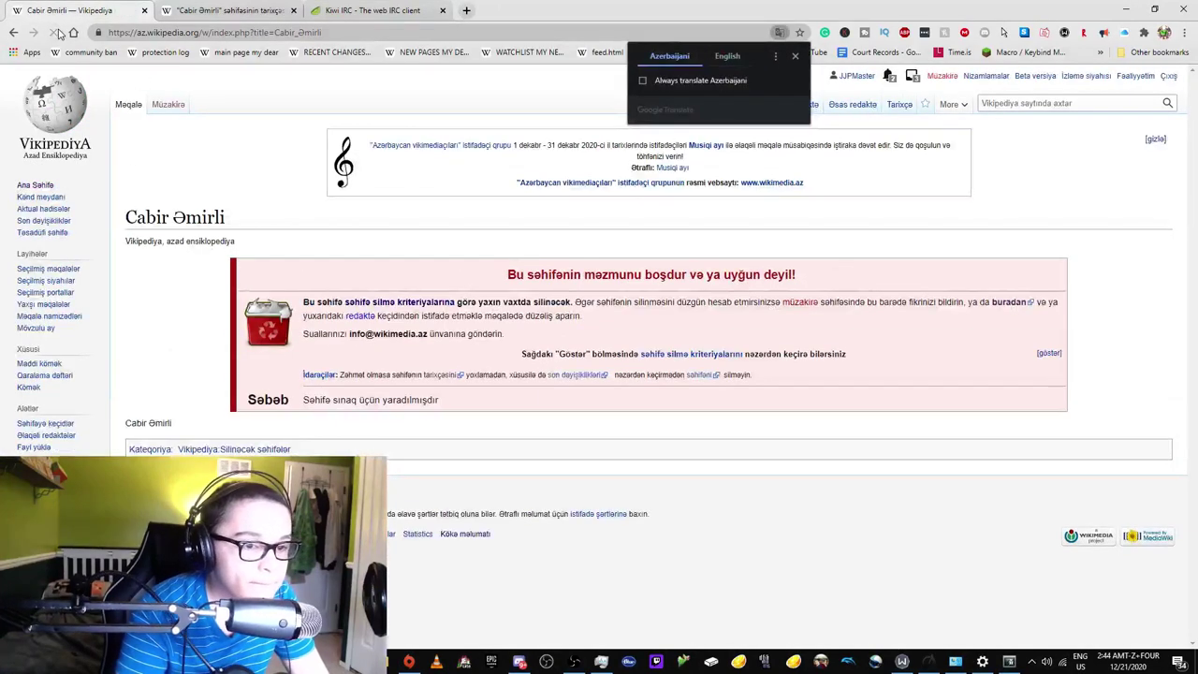
{"action": "double_click", "coordinate": [145, 217]}
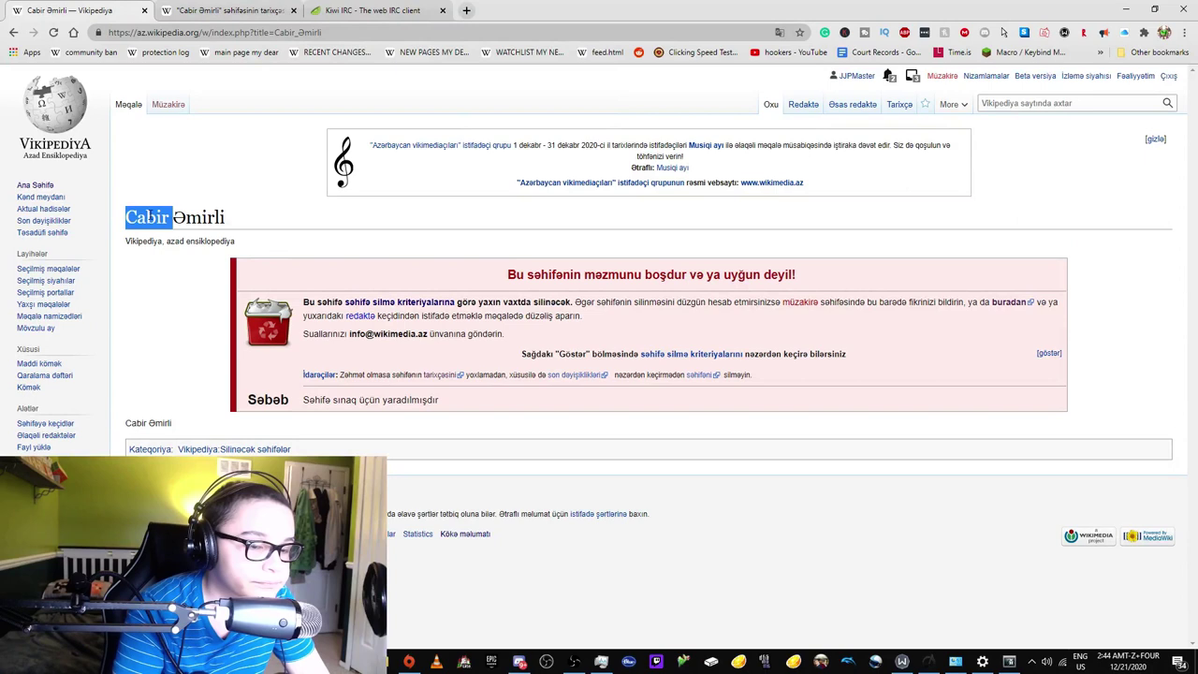
{"action": "left_click", "coordinate": [271, 152]}
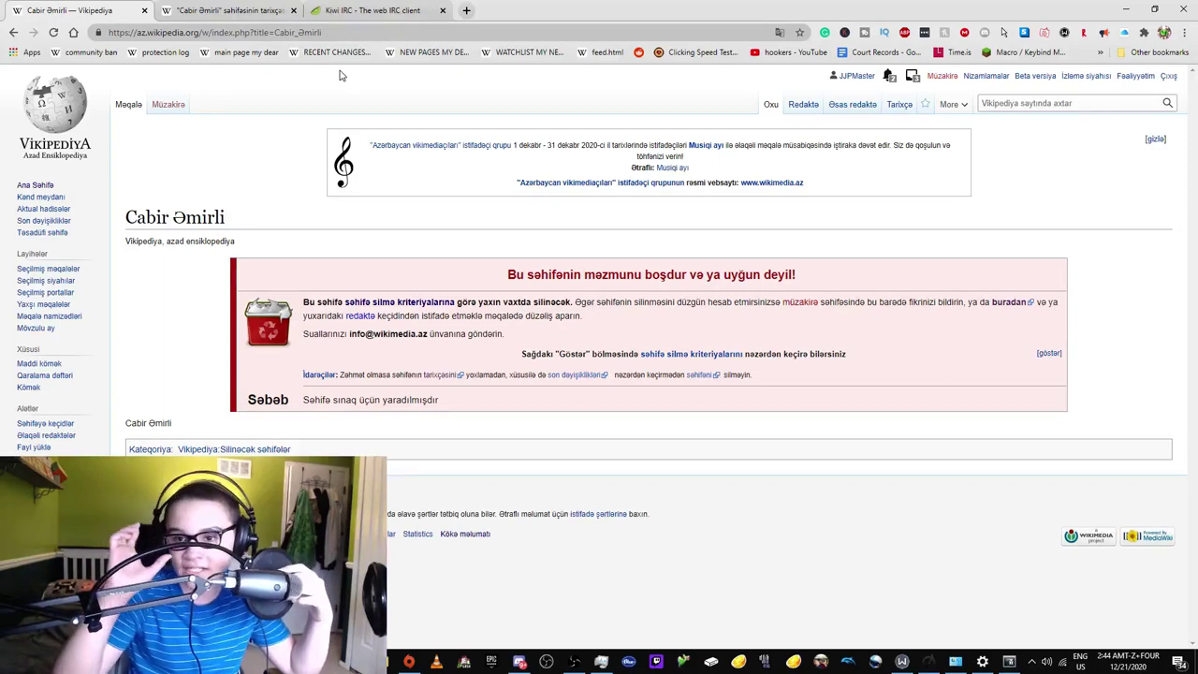
Reload the Jabir Amirli article, translate it into English, and end on the #cvn-sw feed
{"action": "left_click", "coordinate": [54, 32]}
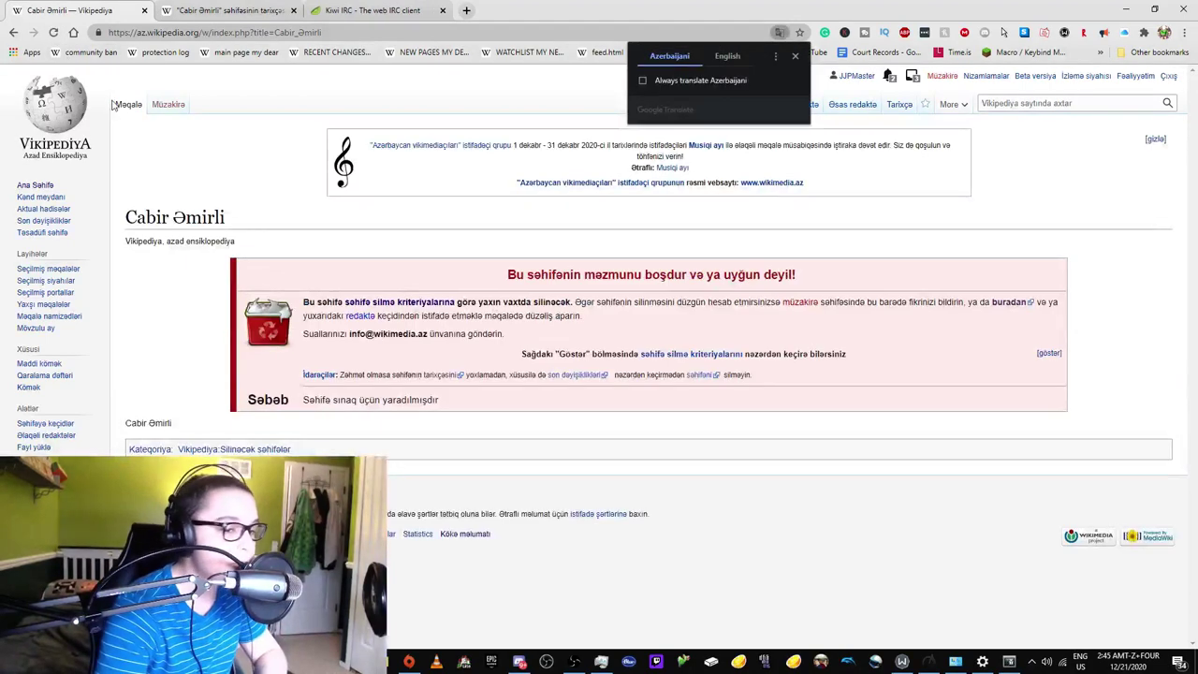
{"action": "left_click", "coordinate": [723, 56]}
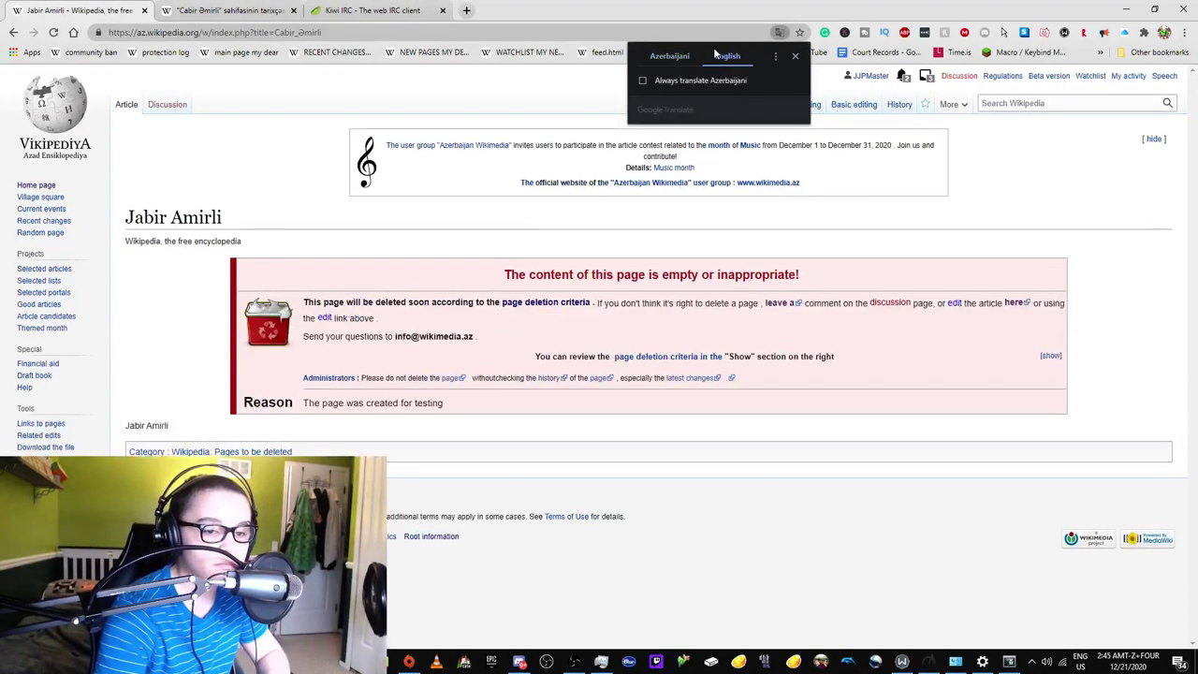
{"action": "left_click", "coordinate": [385, 8]}
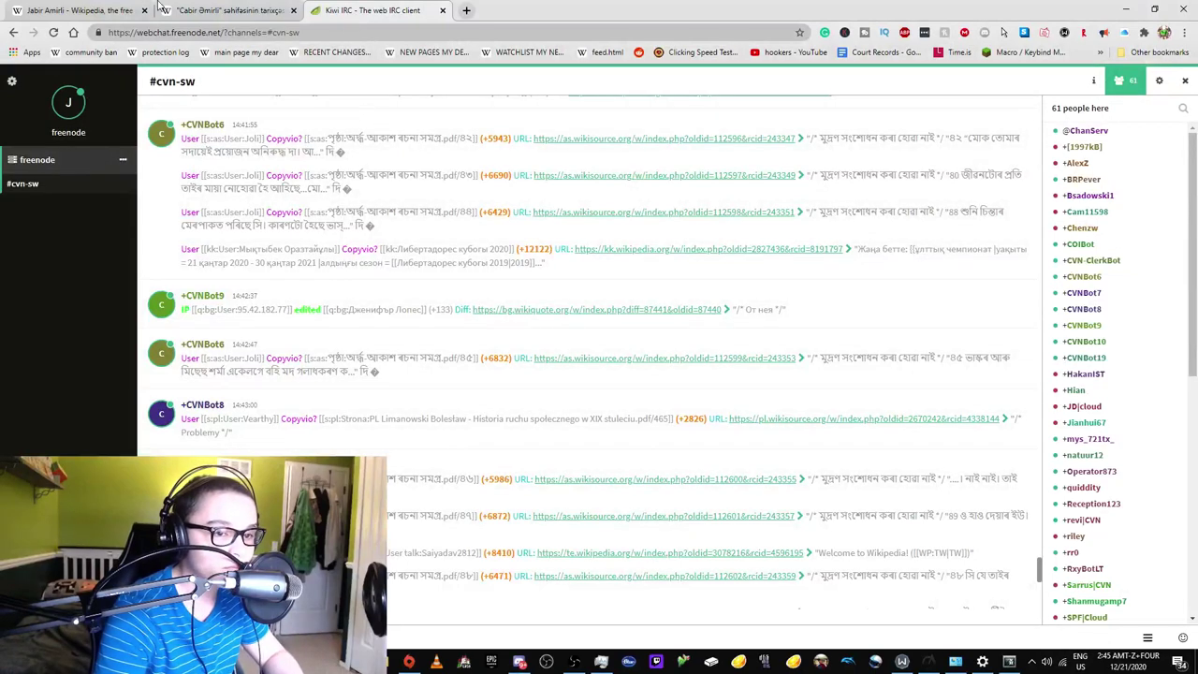
{"action": "left_click", "coordinate": [84, 9]}
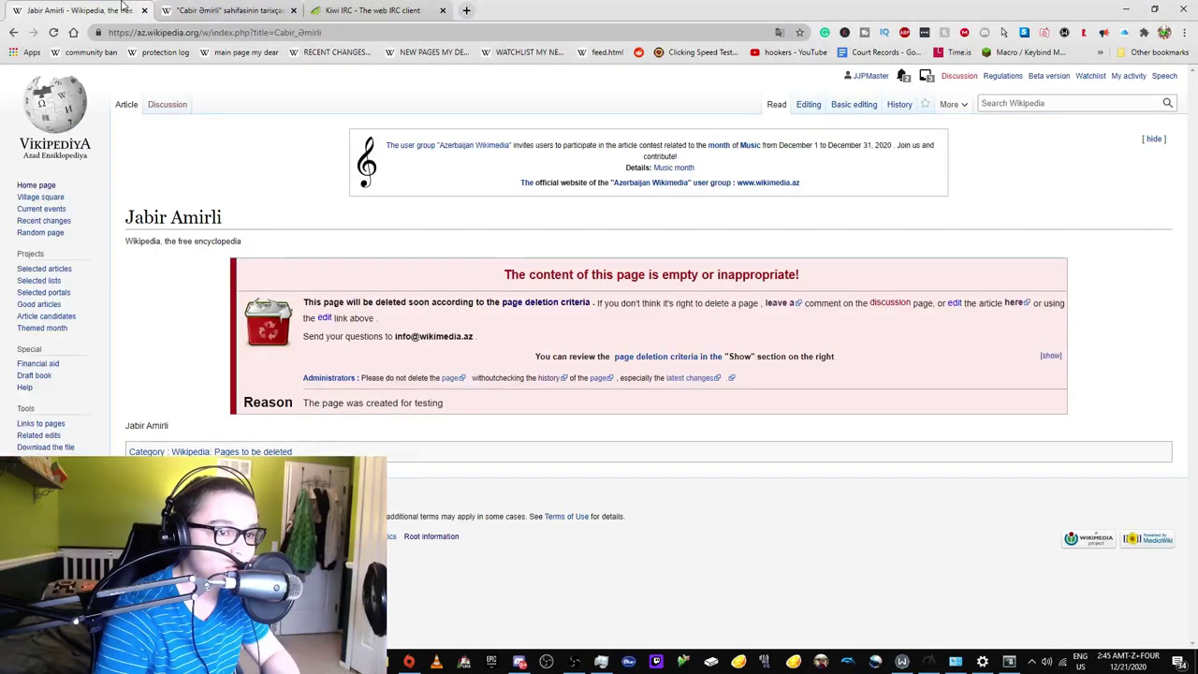
{"action": "left_click", "coordinate": [327, 8]}
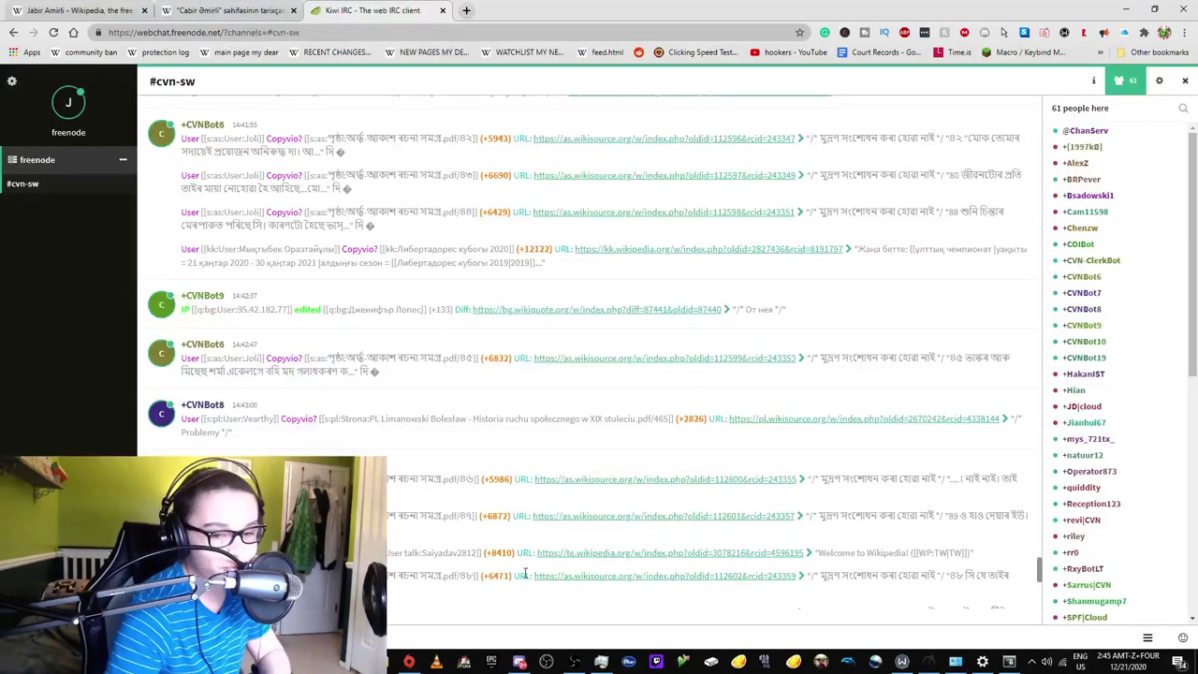
Open the Assamese Wikisource edit, mark its cross-wiki alerts read, then close that tab
{"action": "left_click", "coordinate": [591, 579]}
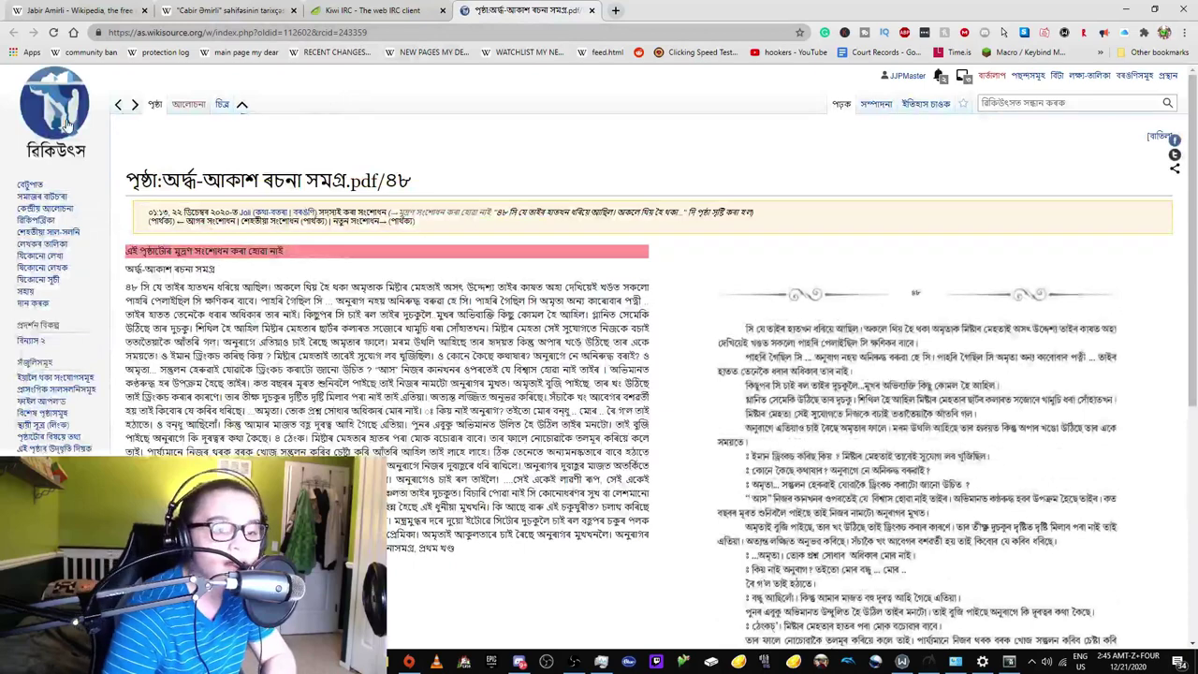
{"action": "left_click", "coordinate": [70, 127]}
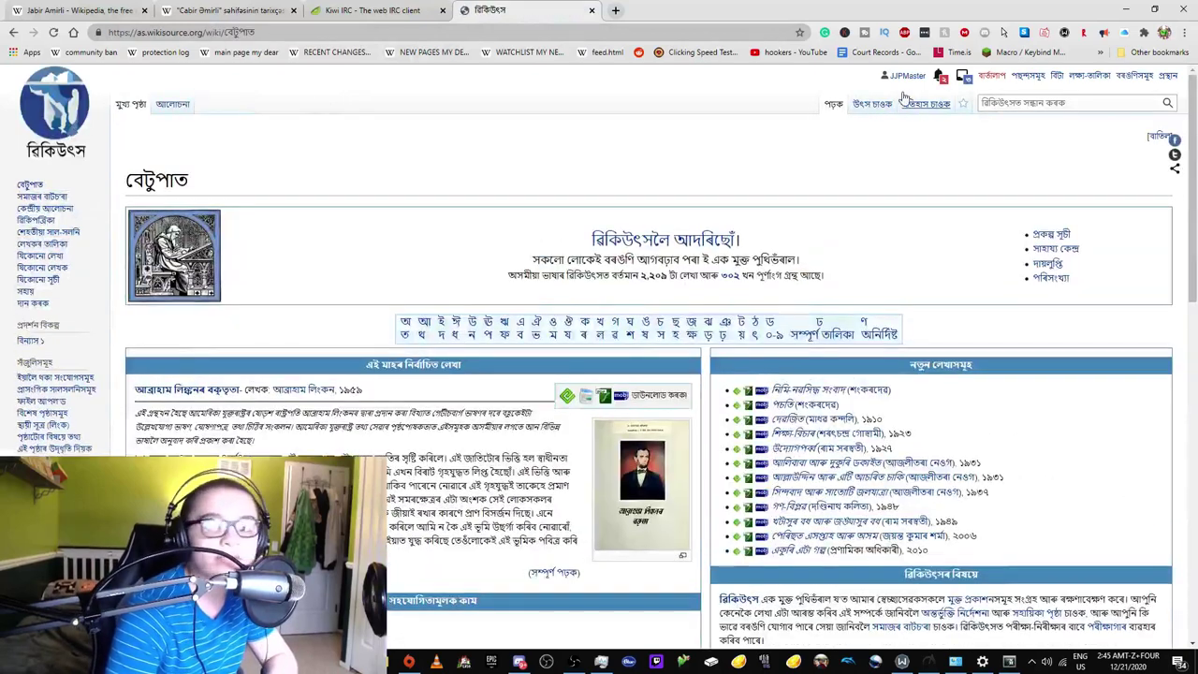
{"action": "left_click", "coordinate": [941, 76]}
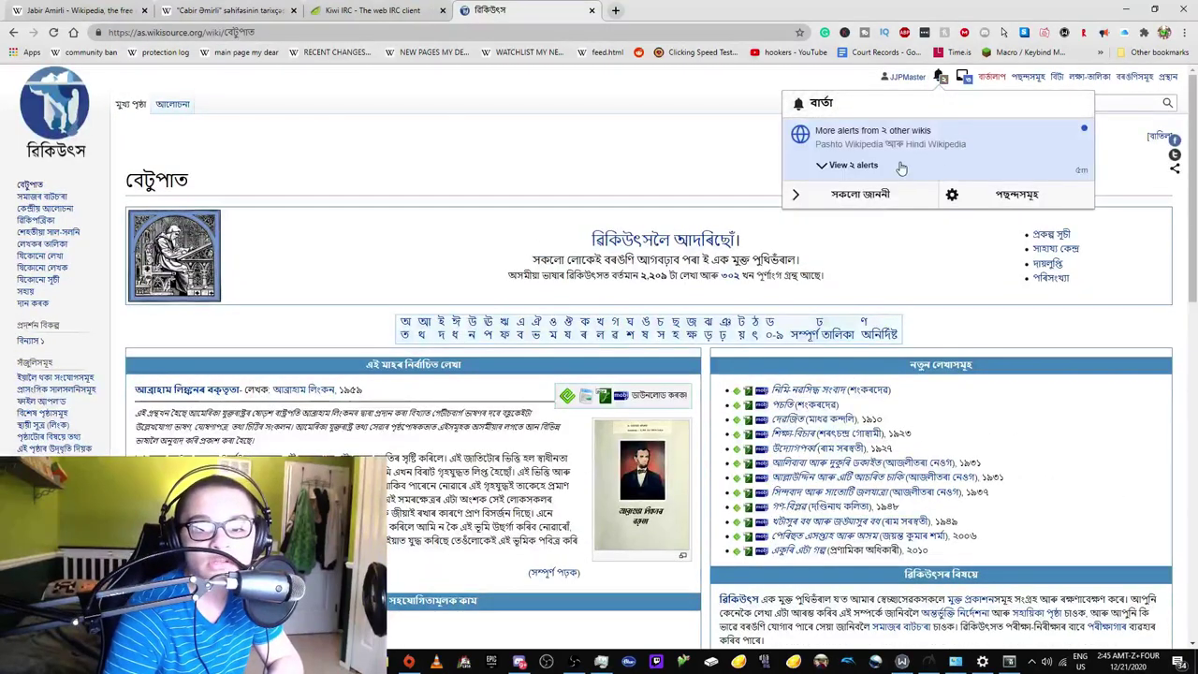
{"action": "left_click", "coordinate": [845, 165]}
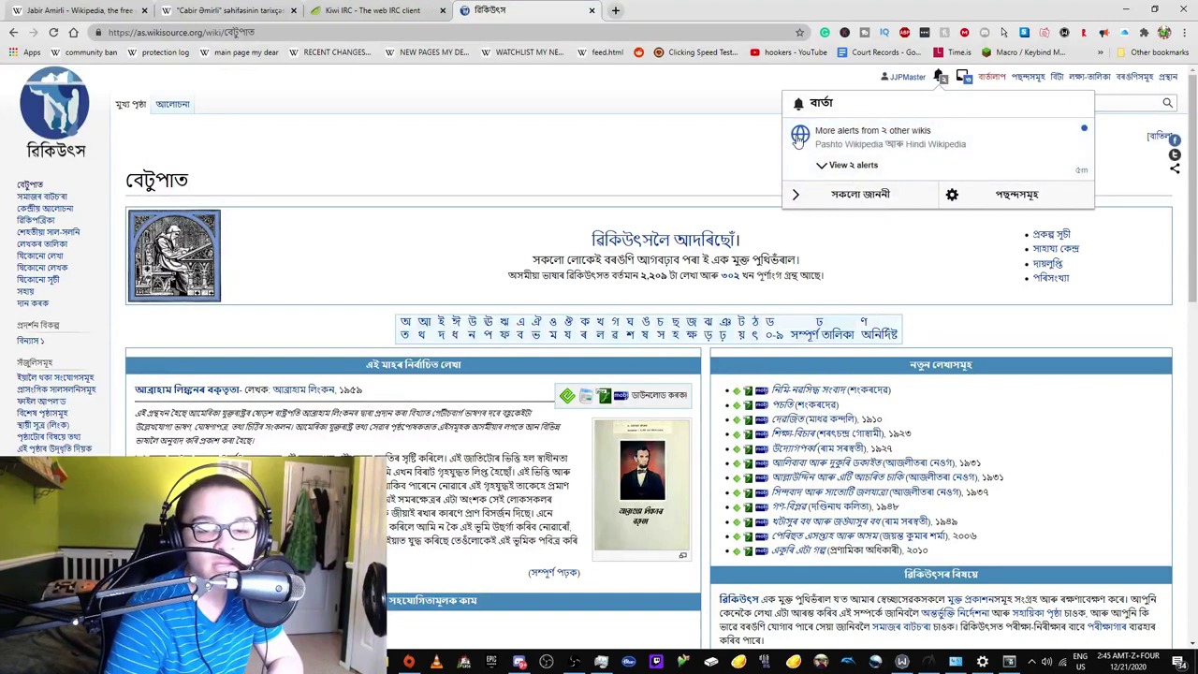
{"action": "left_click", "coordinate": [590, 10]}
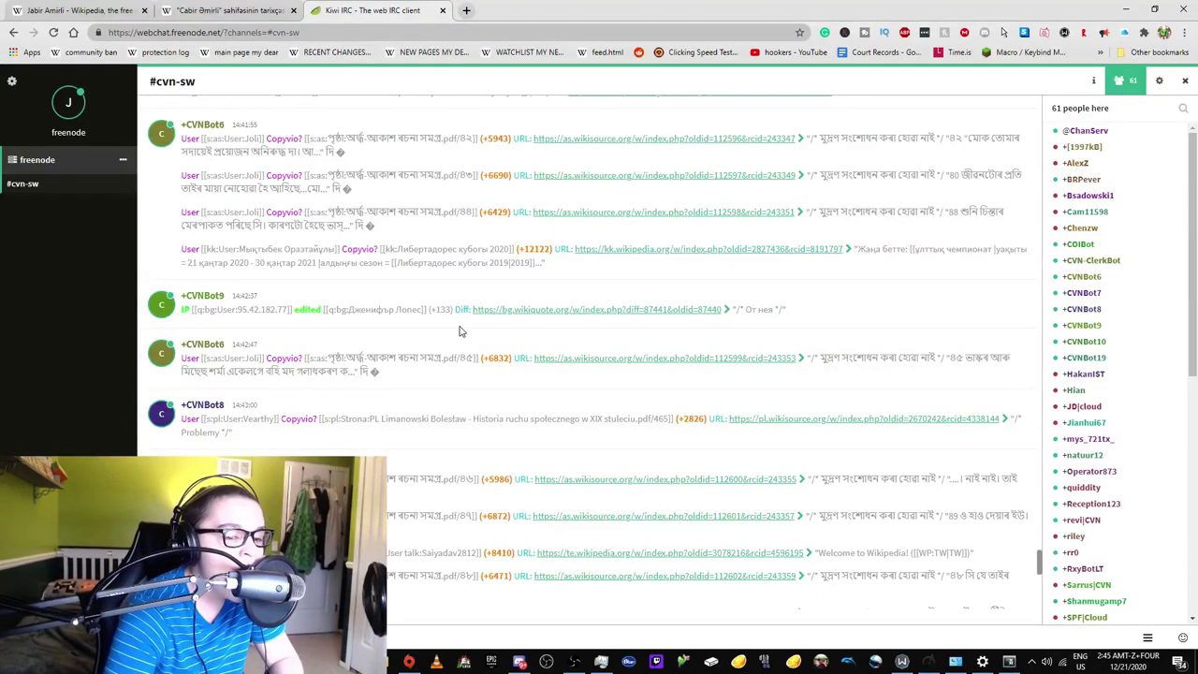
Reload the Azerbaijani page history to show the 19:42 revision, toggling its English translation
{"action": "left_click", "coordinate": [215, 10]}
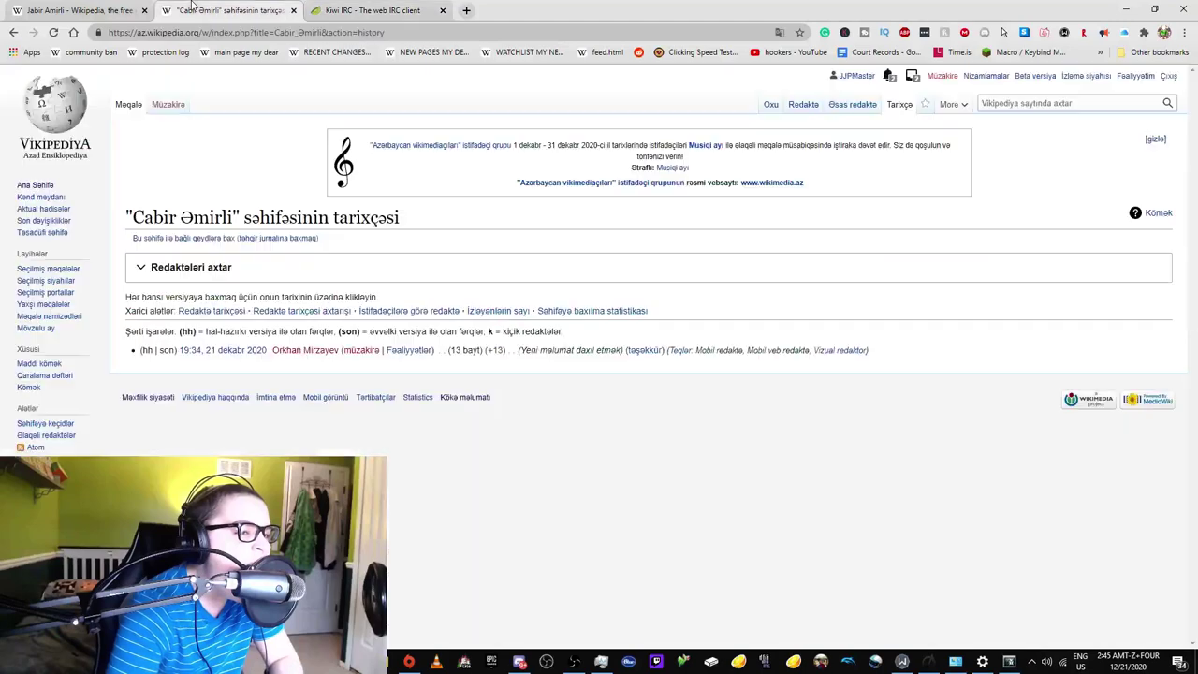
{"action": "left_click", "coordinate": [53, 33]}
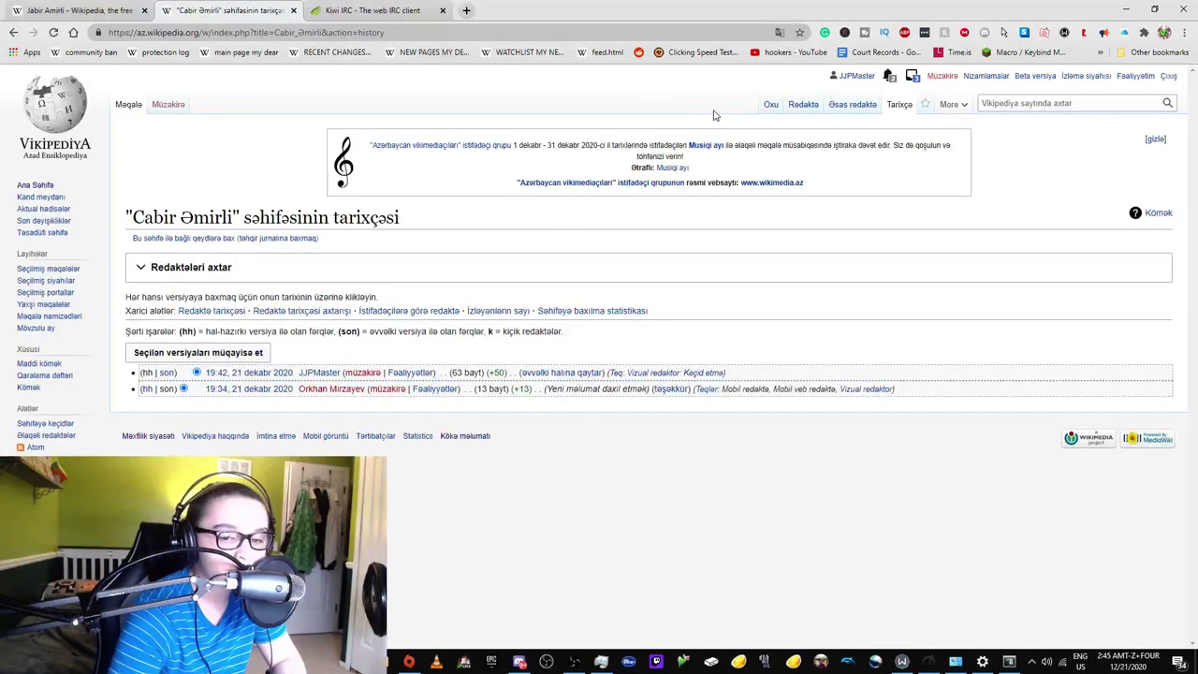
{"action": "left_click", "coordinate": [779, 32]}
{"action": "left_click", "coordinate": [728, 56]}
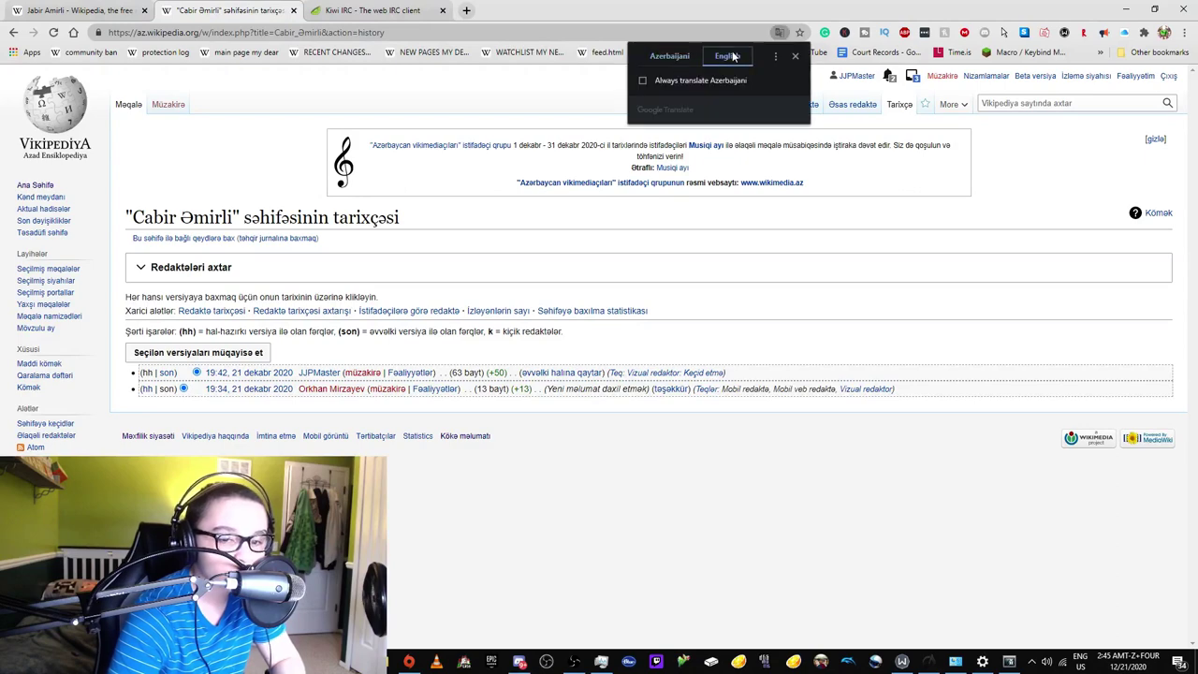
{"action": "left_click", "coordinate": [668, 56]}
{"action": "left_click", "coordinate": [124, 103]}
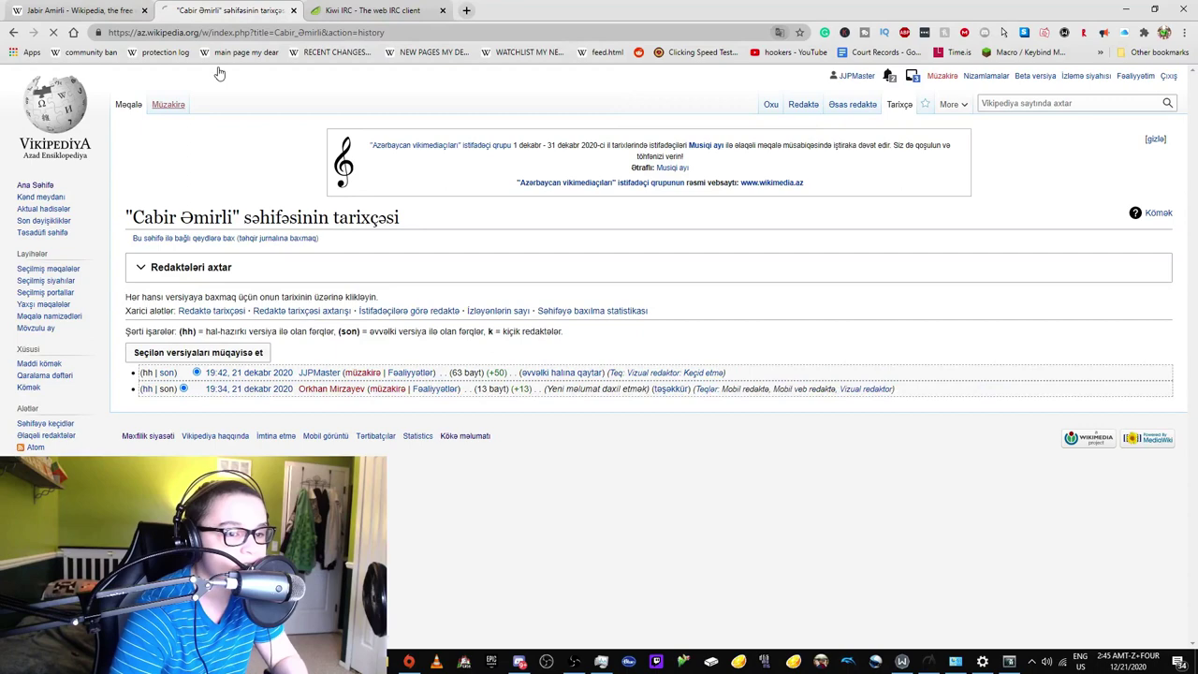
Open the Telugu Wikipedia user talk-page edit from the feed in a new tab
{"action": "left_click", "coordinate": [344, 11]}
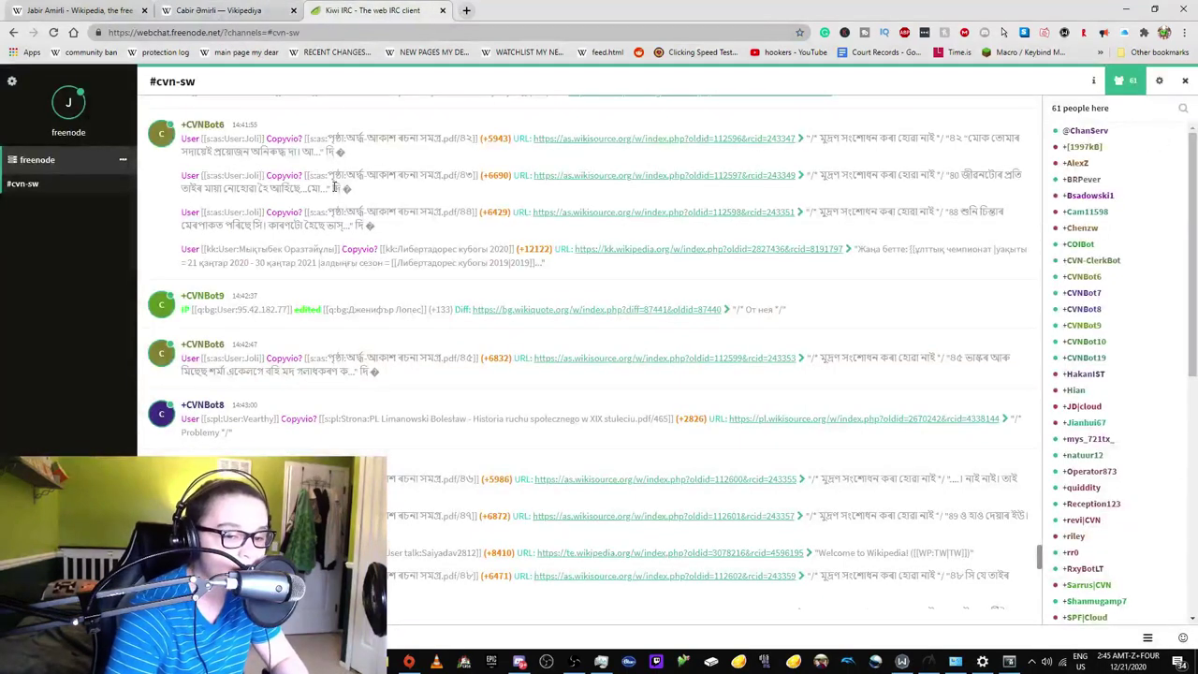
{"action": "right_click", "coordinate": [564, 569]}
{"action": "left_click", "coordinate": [613, 426]}
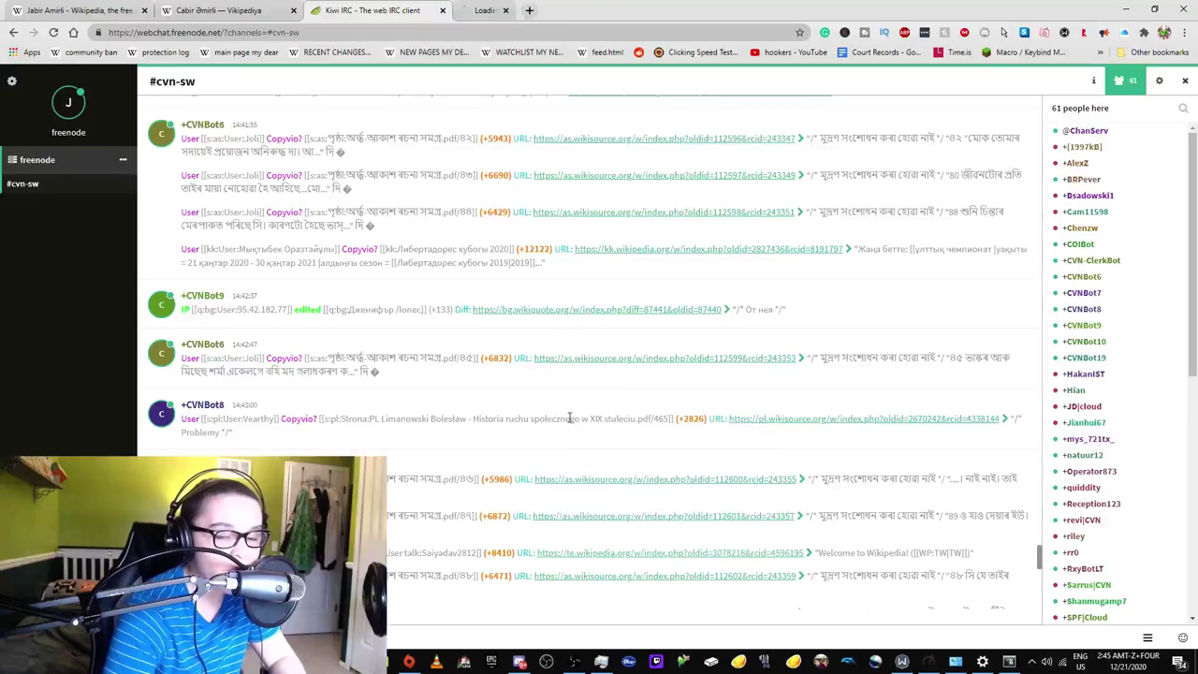
{"action": "left_click", "coordinate": [533, 10]}
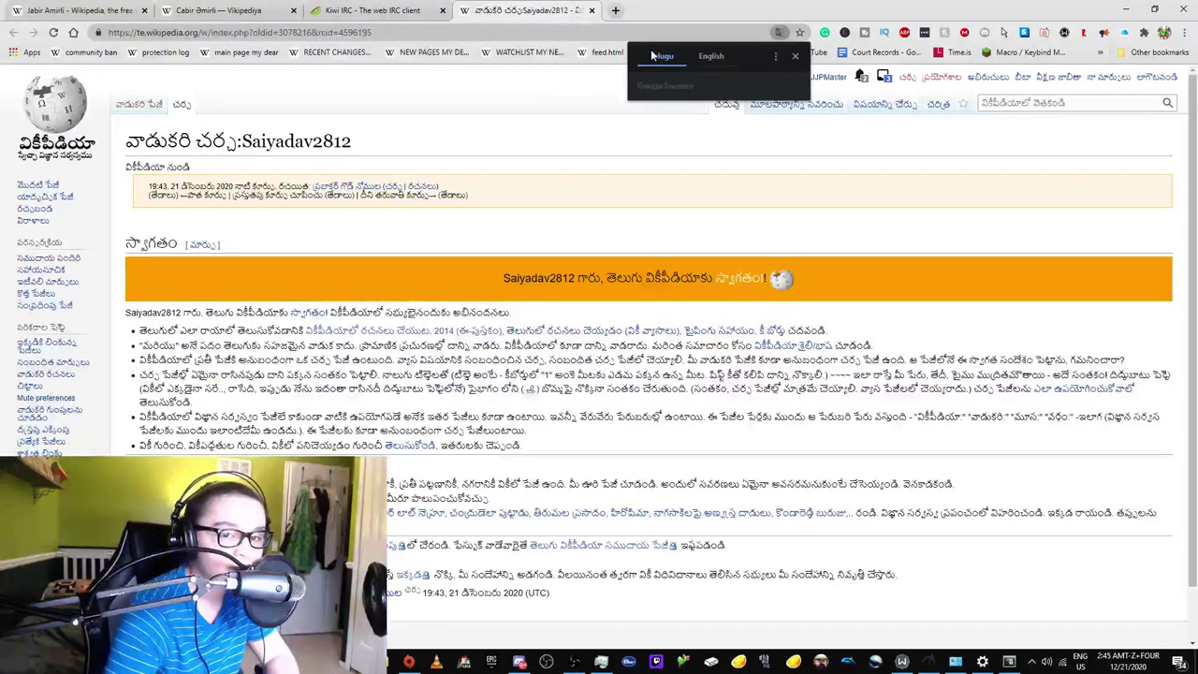
Translate the Telugu welcome message into English, select the username, then return to the feed
{"action": "left_click", "coordinate": [711, 56]}
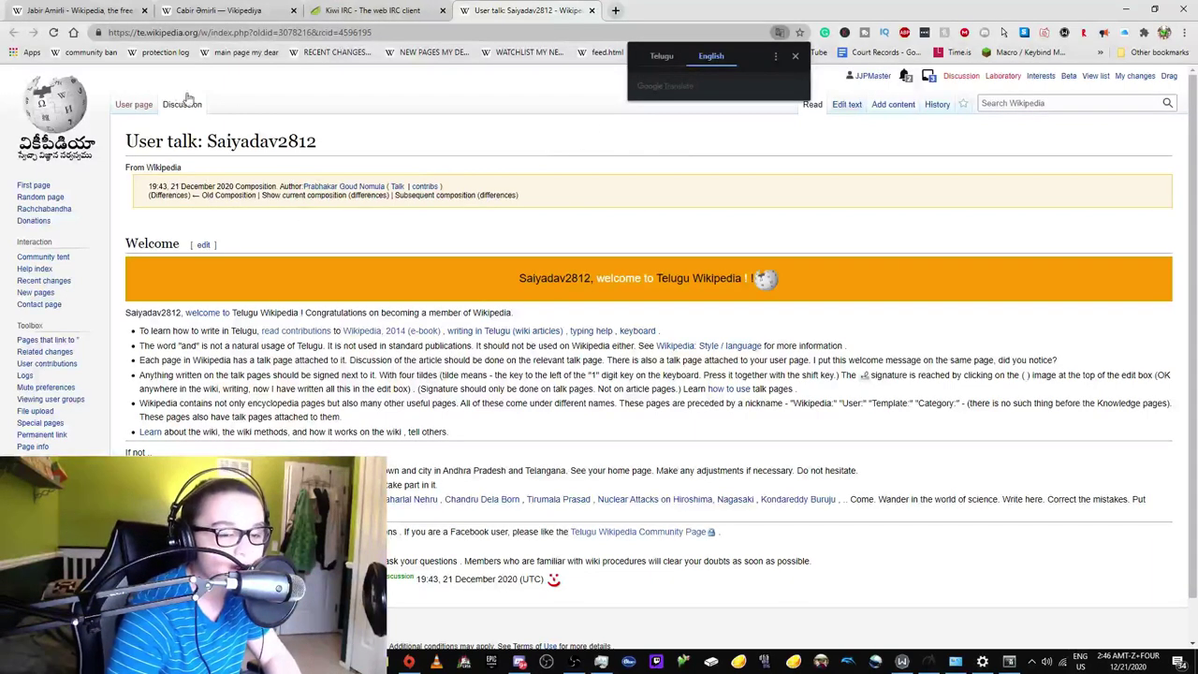
{"action": "double_click", "coordinate": [266, 143]}
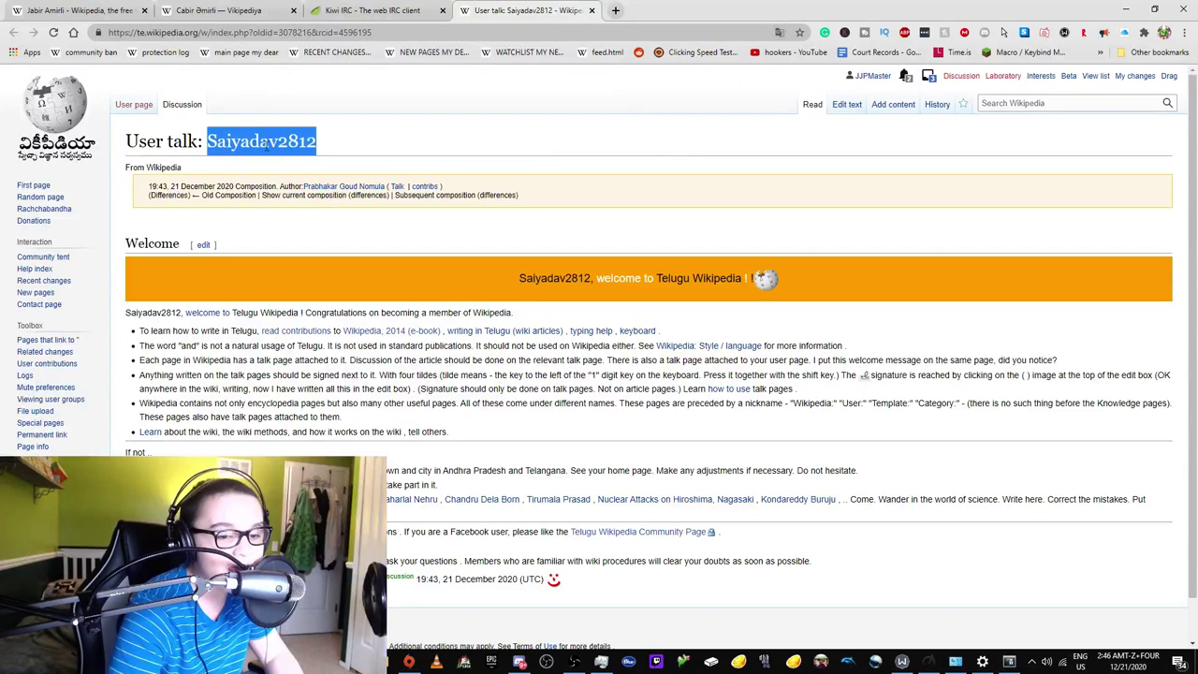
{"action": "left_click_drag", "start_coordinate": [259, 143], "coordinate": [293, 147]}
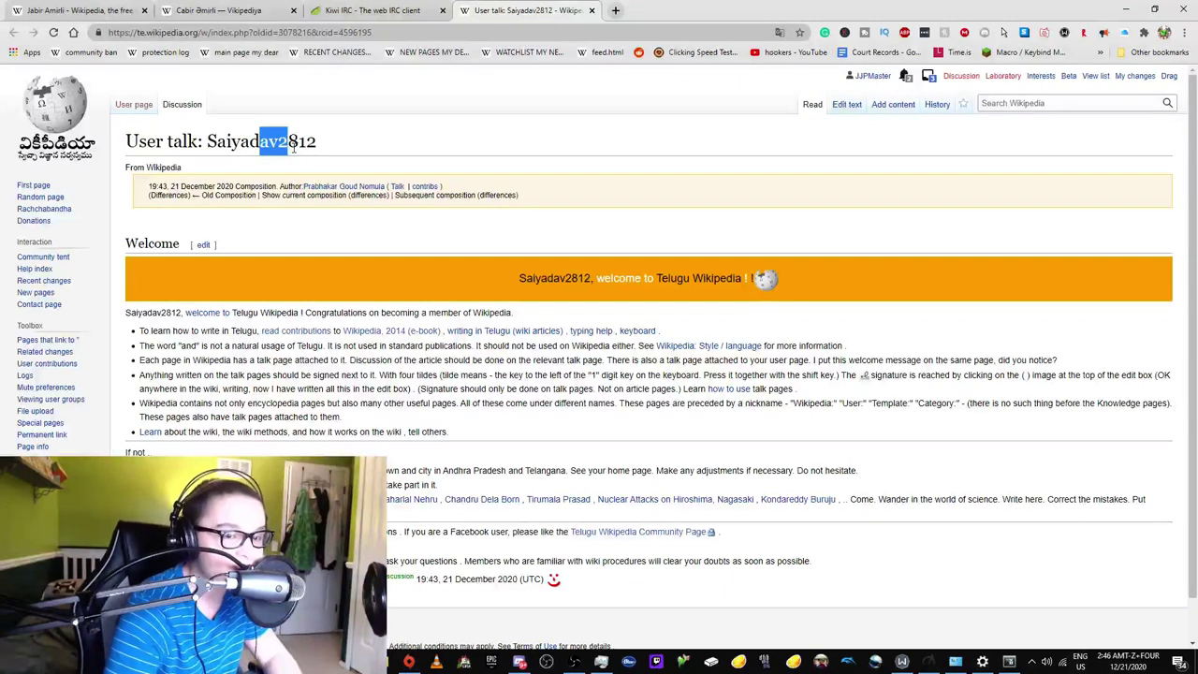
{"action": "left_click", "coordinate": [373, 11]}
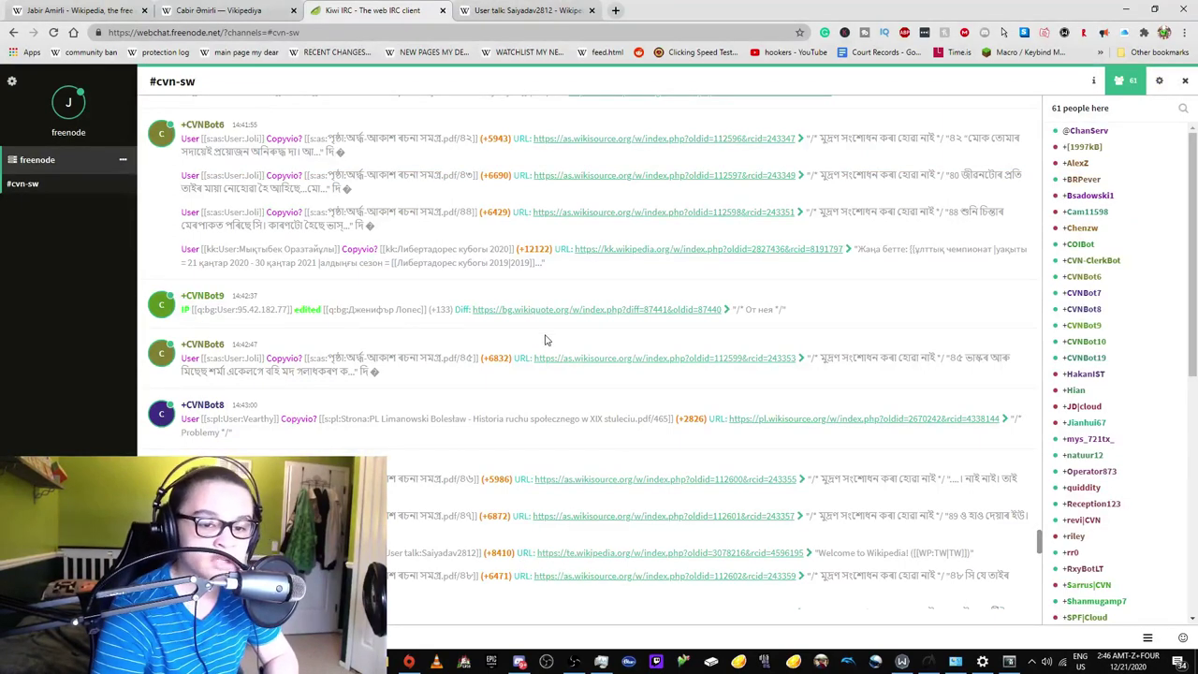
Open the Kazakh Wikipedia Libertadores Cup 2020 edit in a new tab
{"action": "right_click", "coordinate": [663, 256]}
{"action": "left_click", "coordinate": [688, 260]}
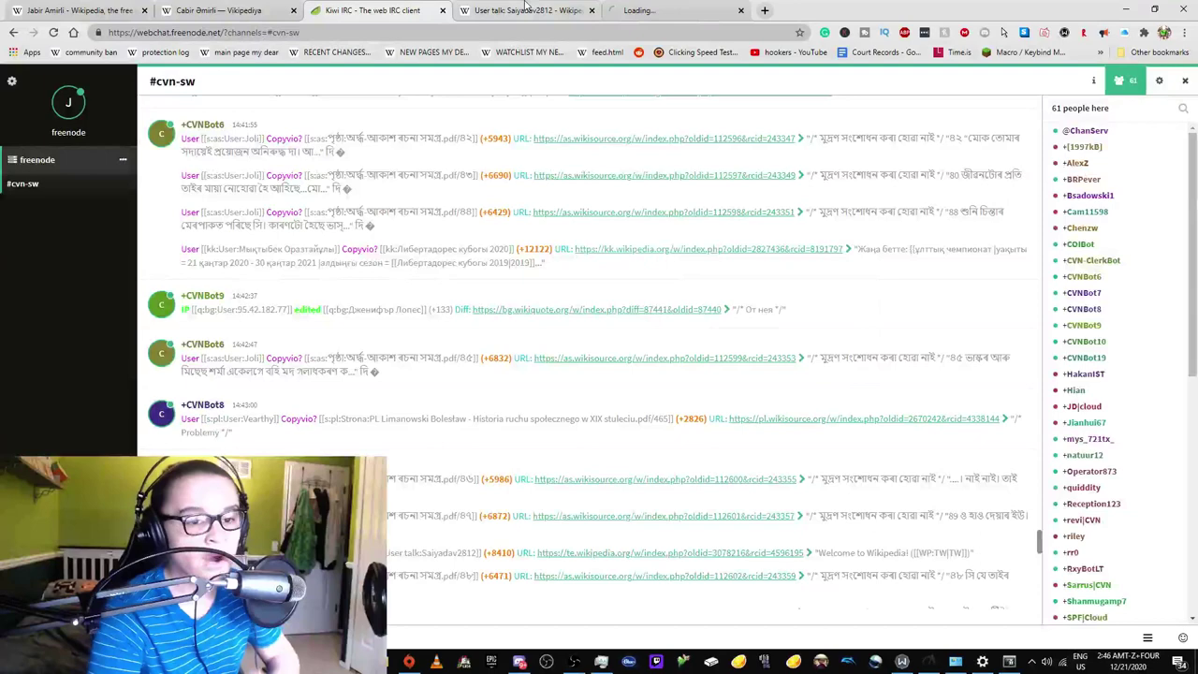
{"action": "left_click", "coordinate": [580, 10]}
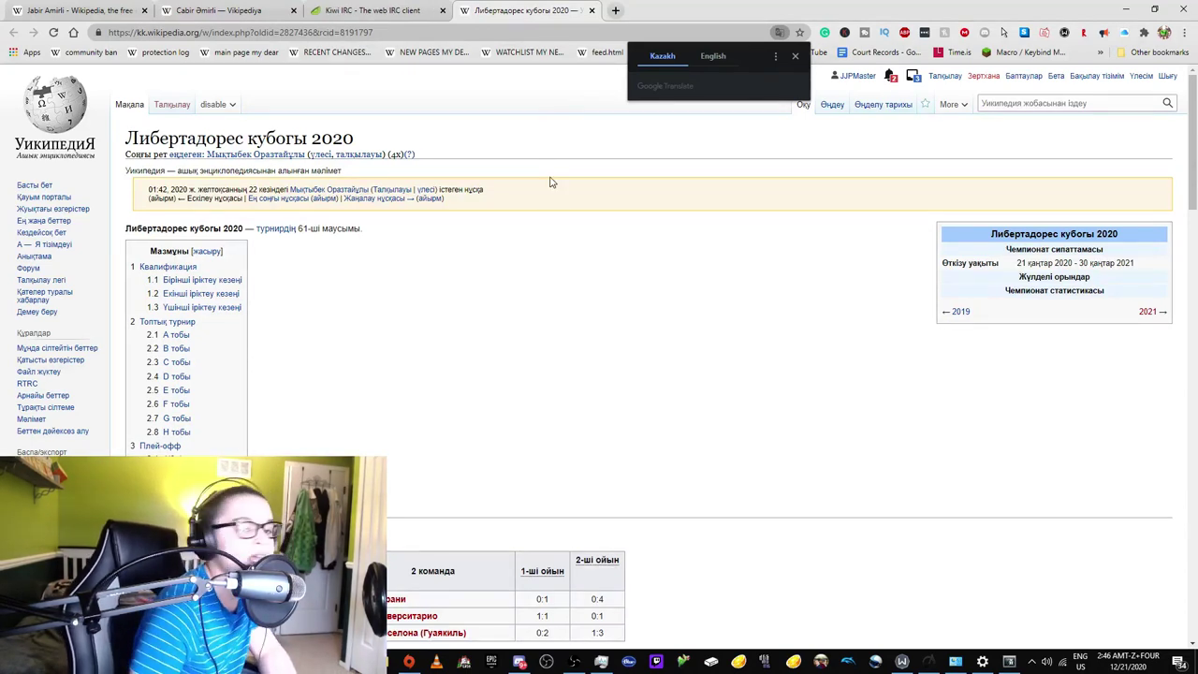
Translate the article into English and expand the Pashto and Hindi Wikipedia alerts
{"action": "left_click", "coordinate": [712, 56]}
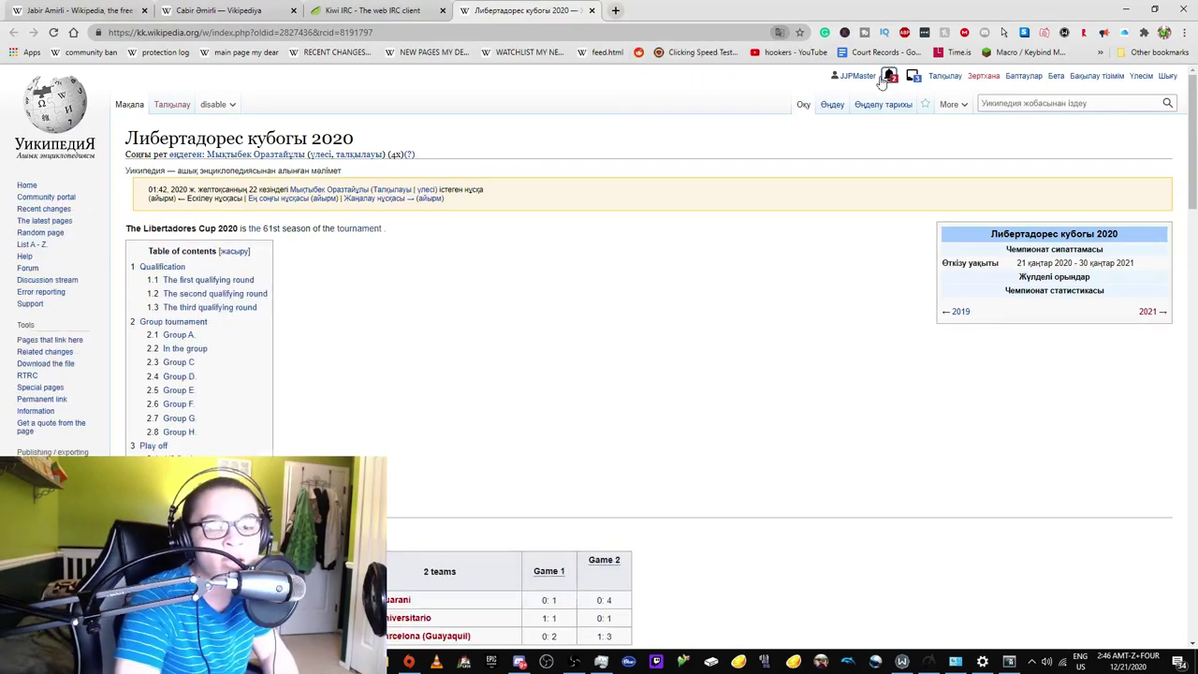
{"action": "left_click", "coordinate": [918, 76]}
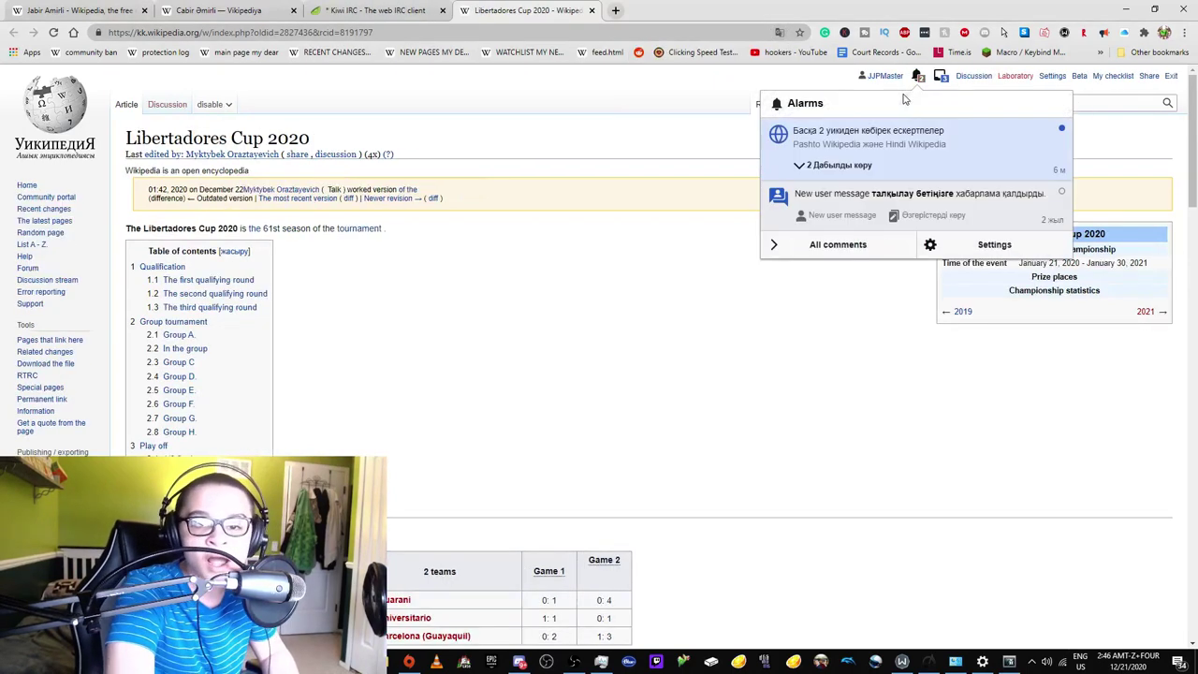
{"action": "left_click", "coordinate": [824, 165]}
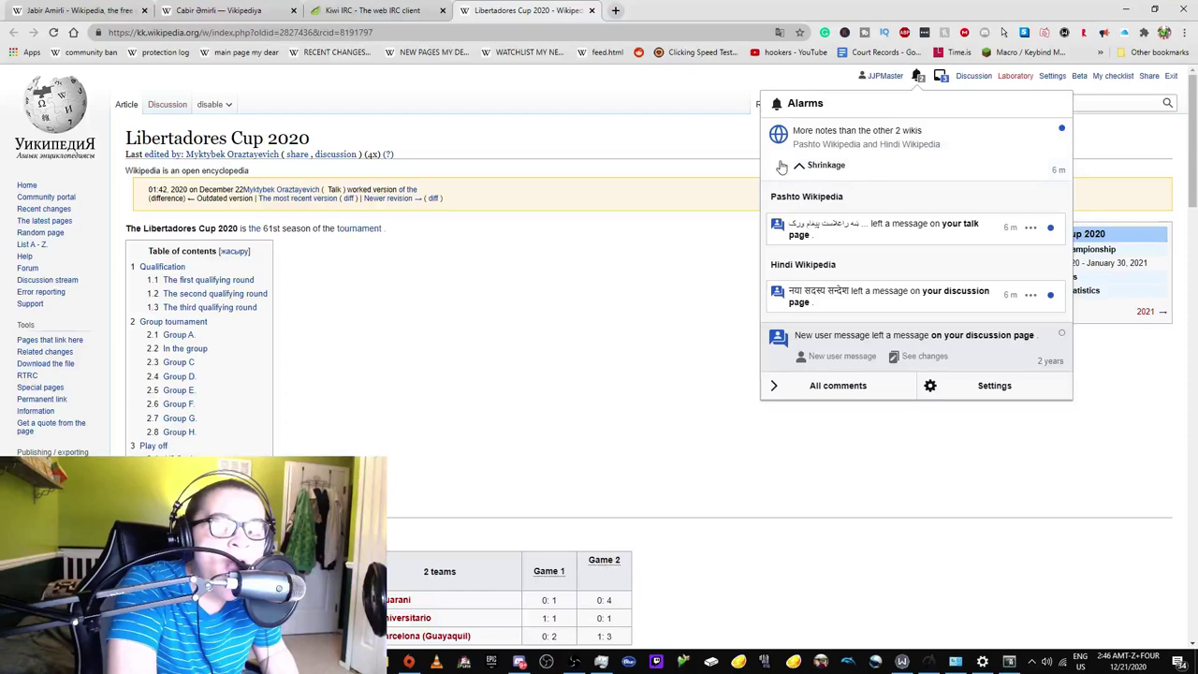
Open the Hindi Wikipedia talk-page message in a new tab and go to the user talk page
{"action": "right_click", "coordinate": [870, 303]}
{"action": "left_click", "coordinate": [886, 309]}
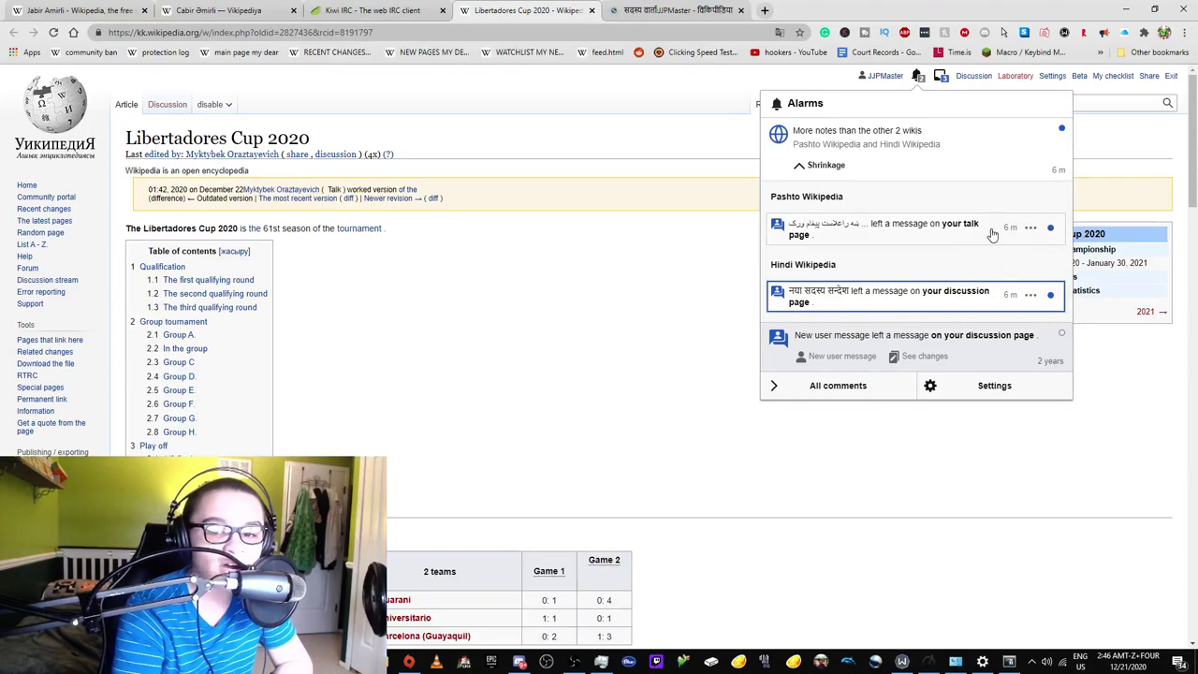
{"action": "left_click", "coordinate": [688, 10]}
{"action": "left_click", "coordinate": [505, 9]}
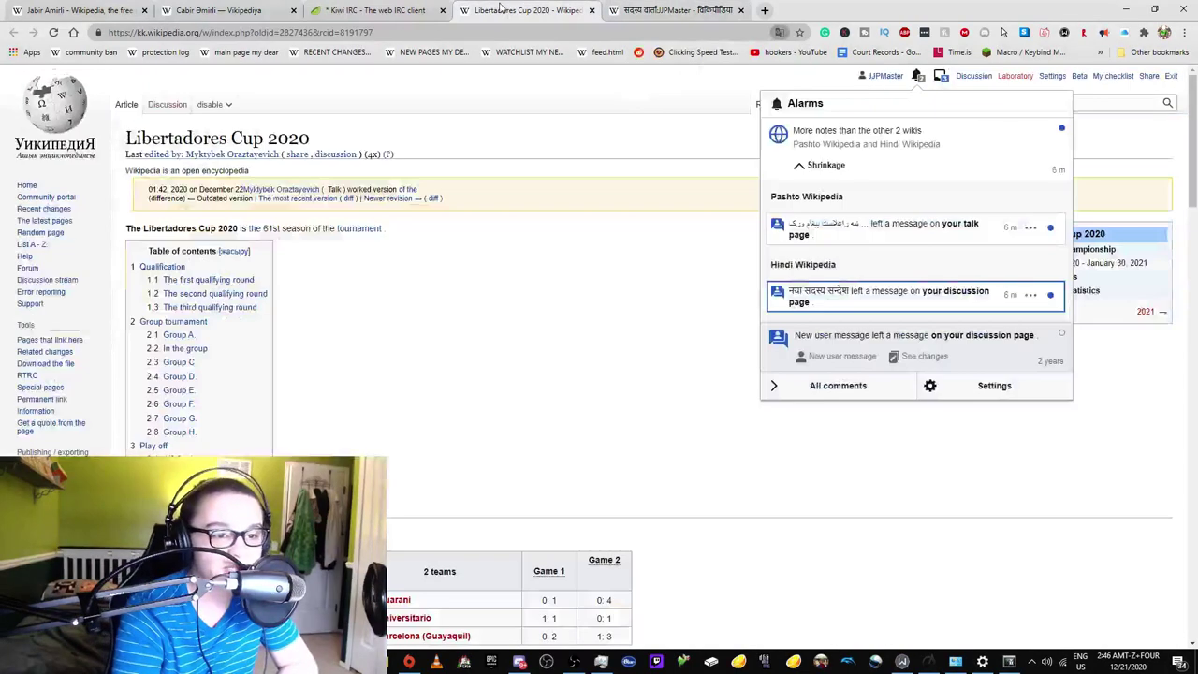
{"action": "left_click", "coordinate": [645, 9]}
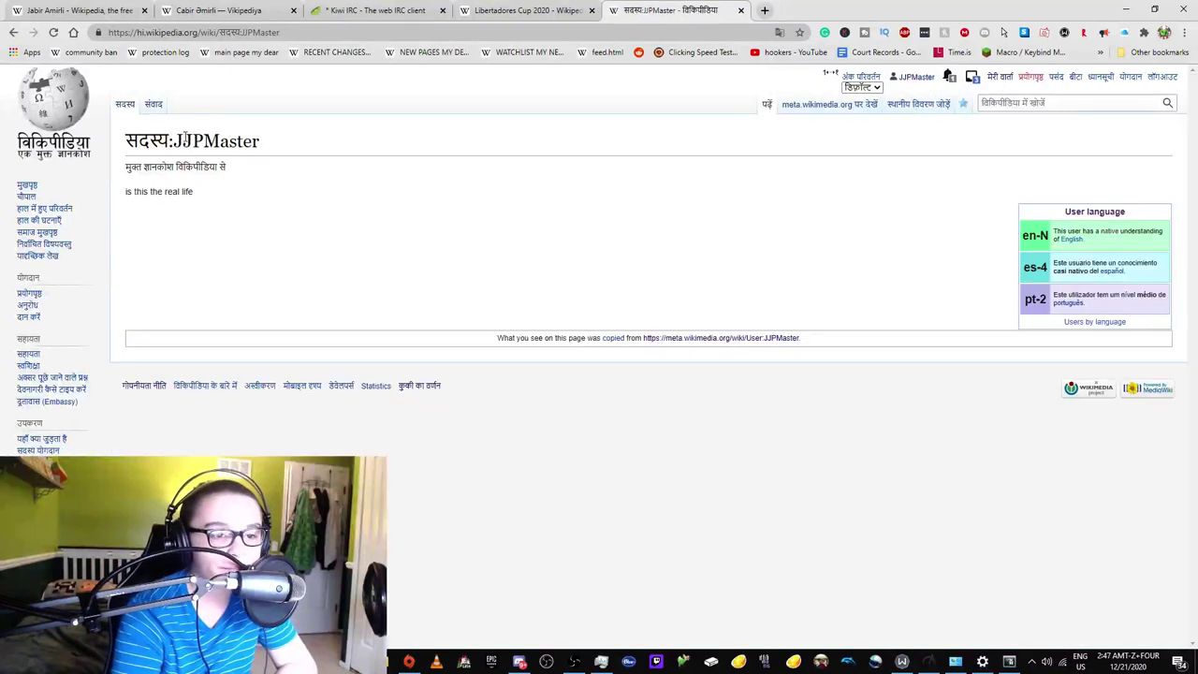
{"action": "left_click", "coordinate": [157, 104]}
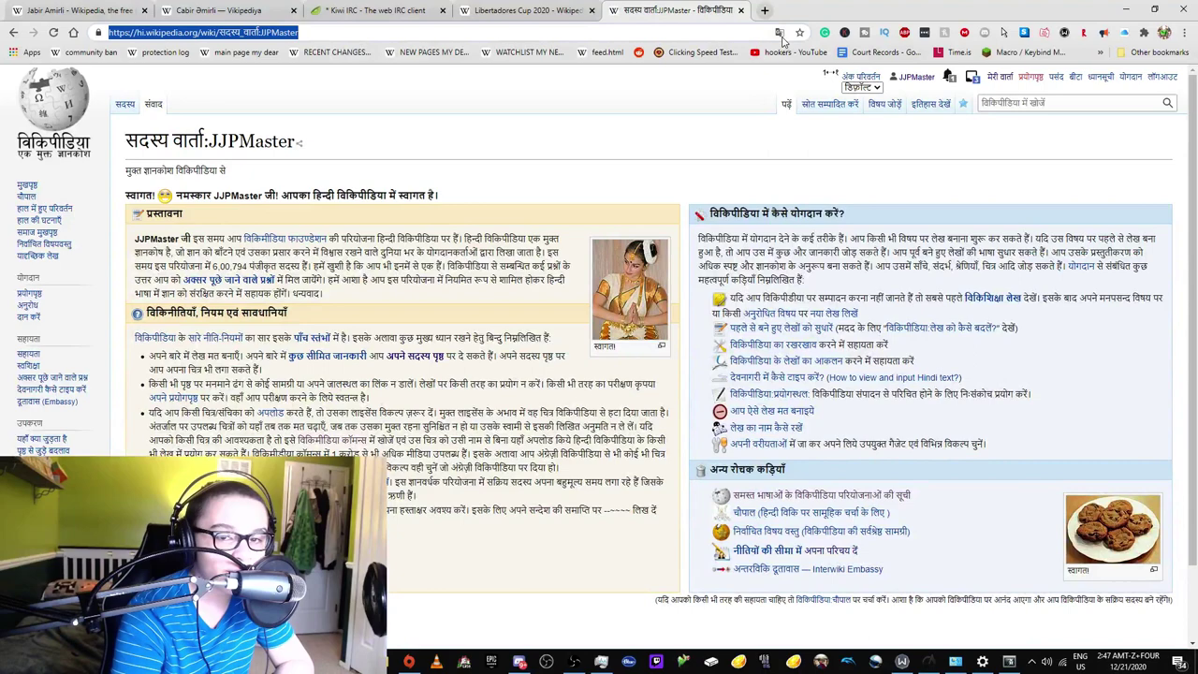
Translate the Hindi user talk page into English, then open the user page
{"action": "left_click", "coordinate": [779, 32]}
{"action": "left_click", "coordinate": [708, 56]}
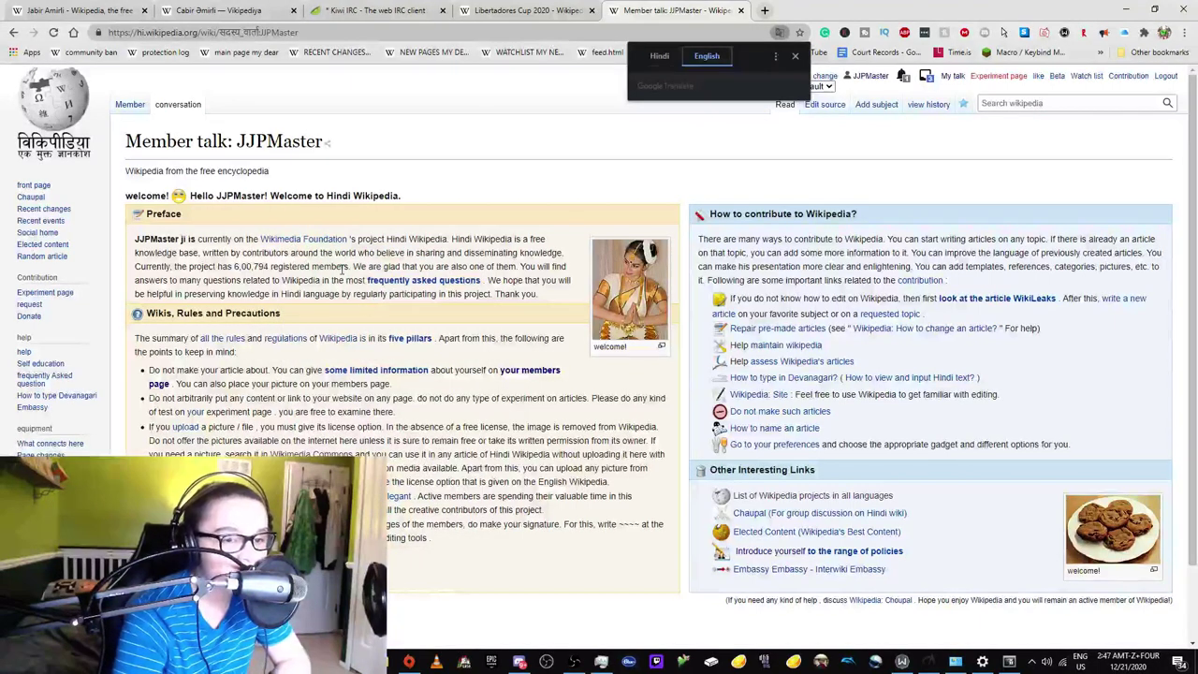
{"action": "mouse_move", "coordinate": [313, 241]}
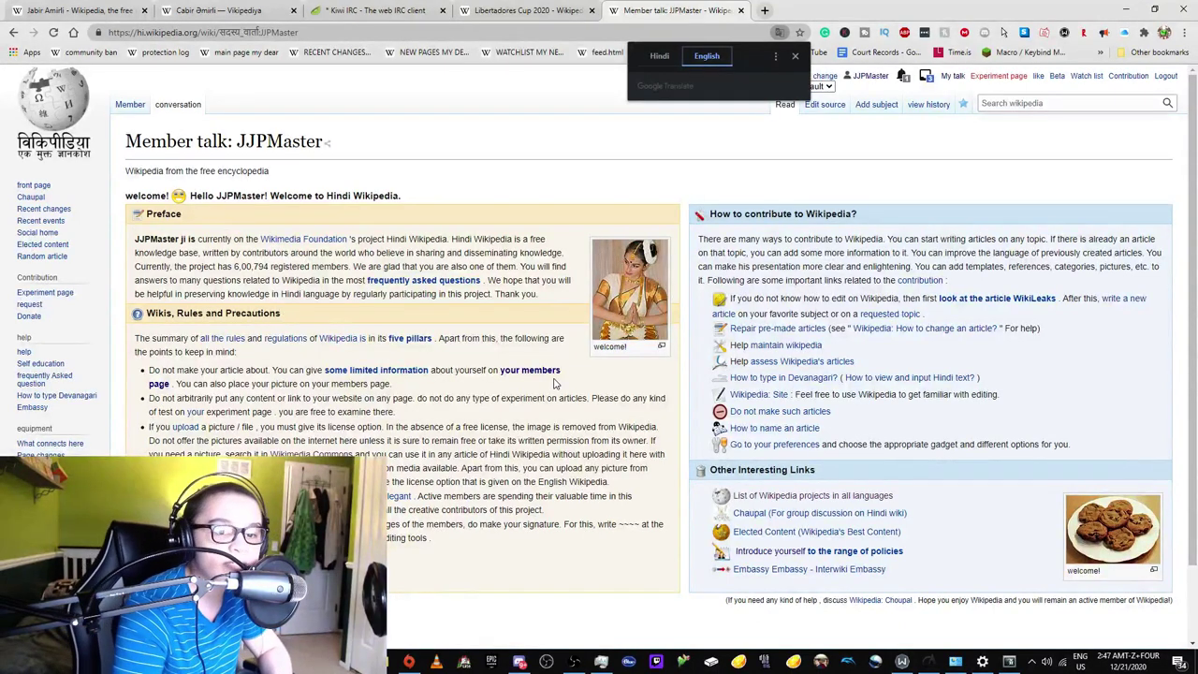
{"action": "left_click", "coordinate": [132, 106]}
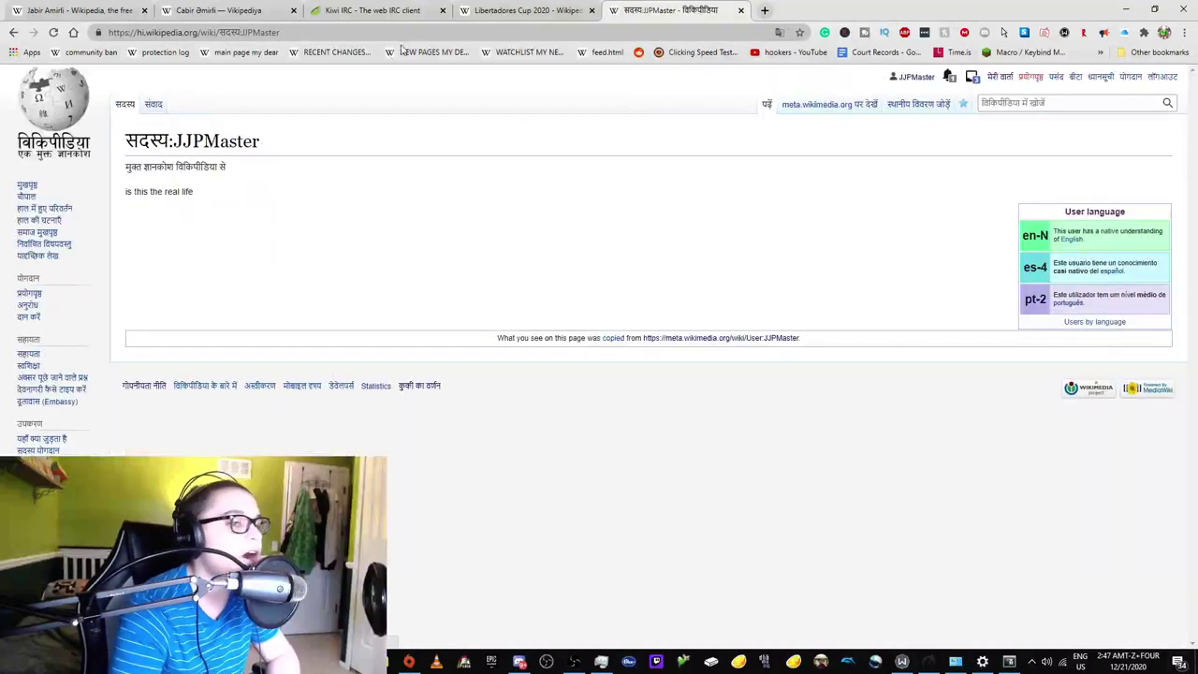
Recheck the deletion-tagged Azerbaijani article and reload the other Azerbaijani tab untranslated
{"action": "left_click", "coordinate": [387, 9]}
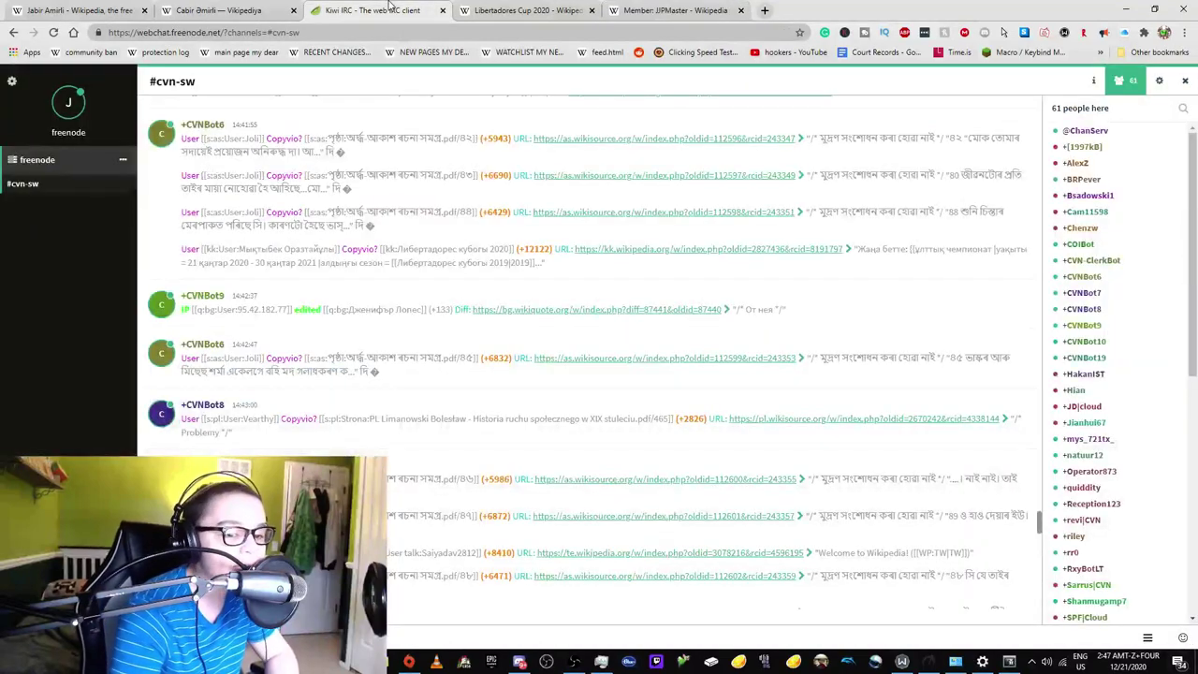
{"action": "left_click", "coordinate": [217, 9]}
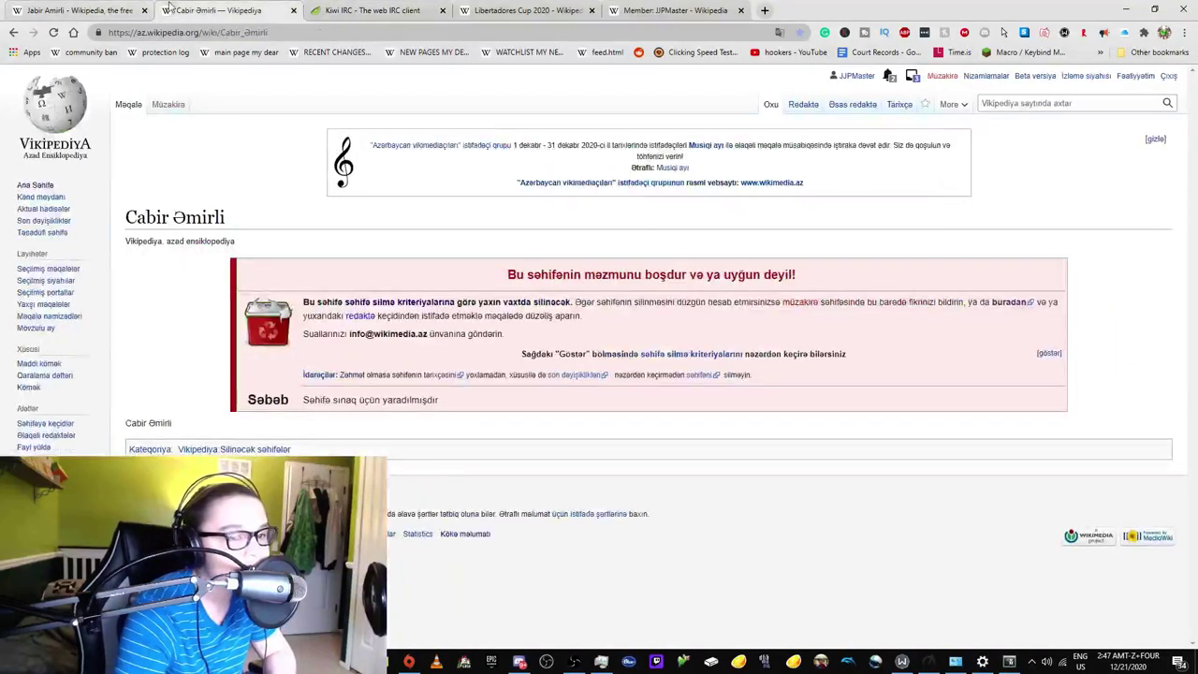
{"action": "left_click", "coordinate": [80, 9]}
{"action": "left_click", "coordinate": [53, 32]}
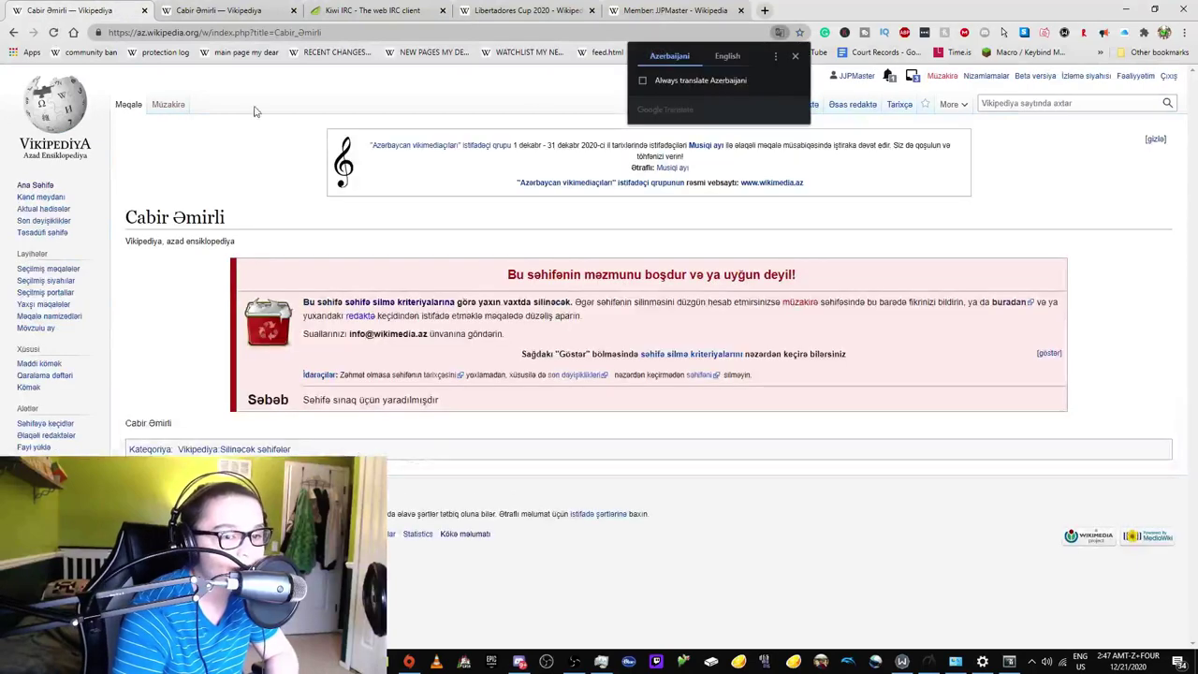
View the Hindi user's contributions and the Embassy page, then close the Embassy tab
{"action": "left_click", "coordinate": [636, 10]}
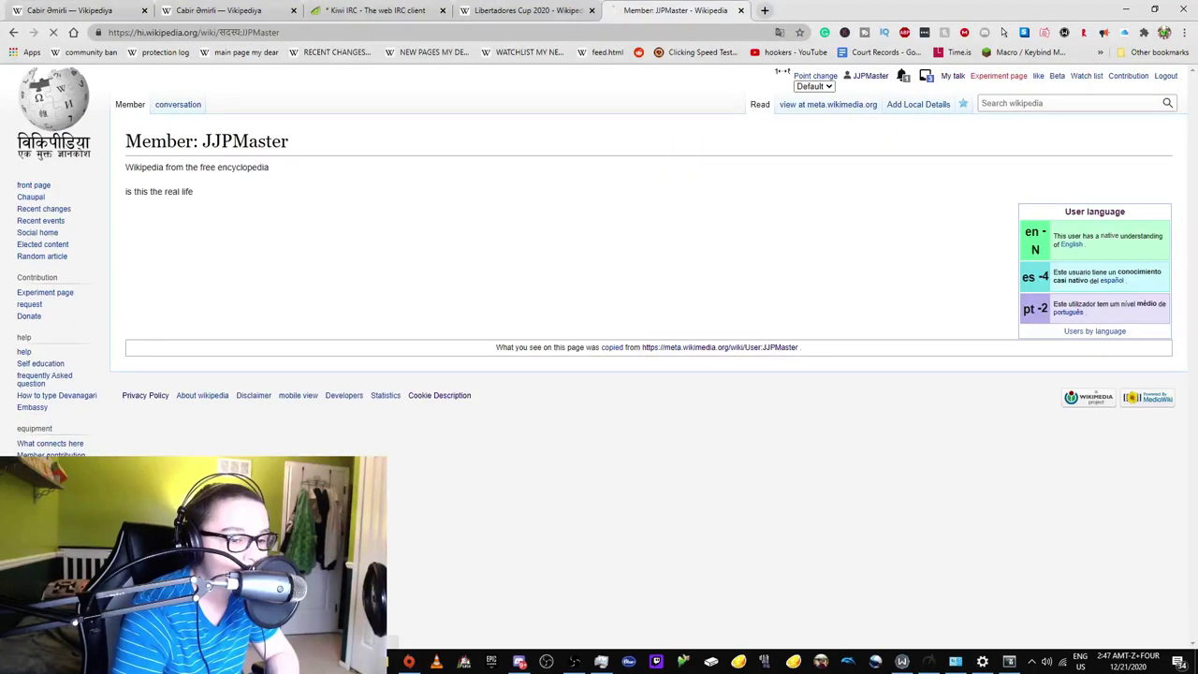
{"action": "left_click", "coordinate": [51, 454]}
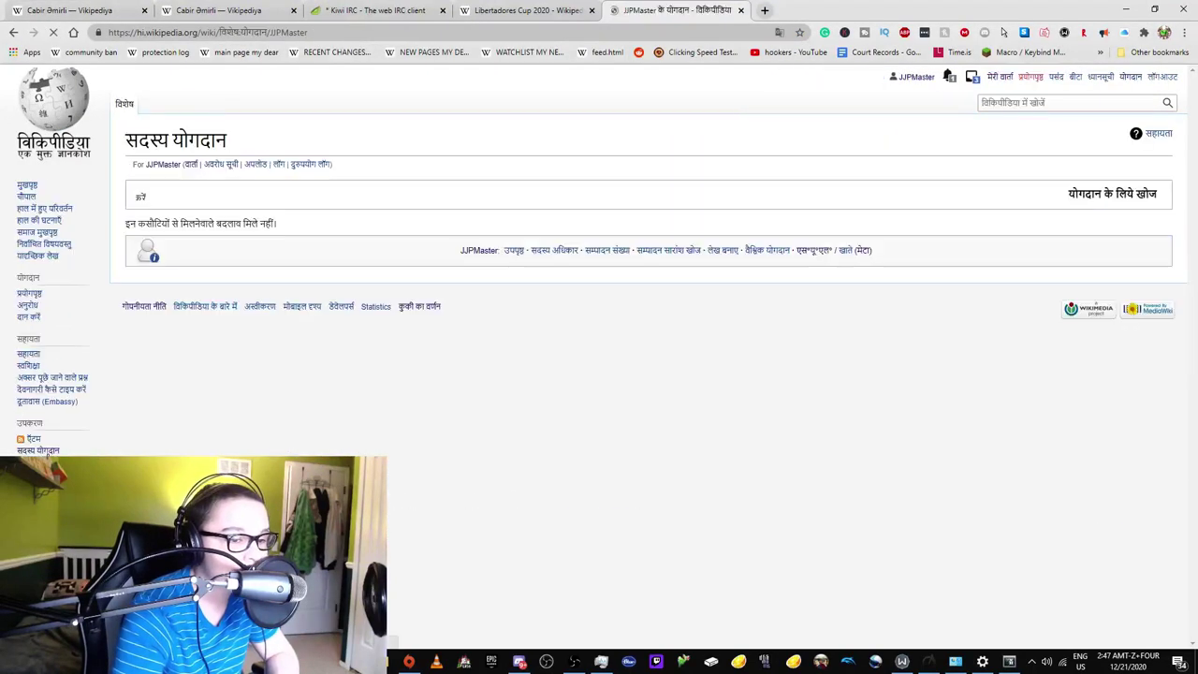
{"action": "left_click", "coordinate": [40, 410]}
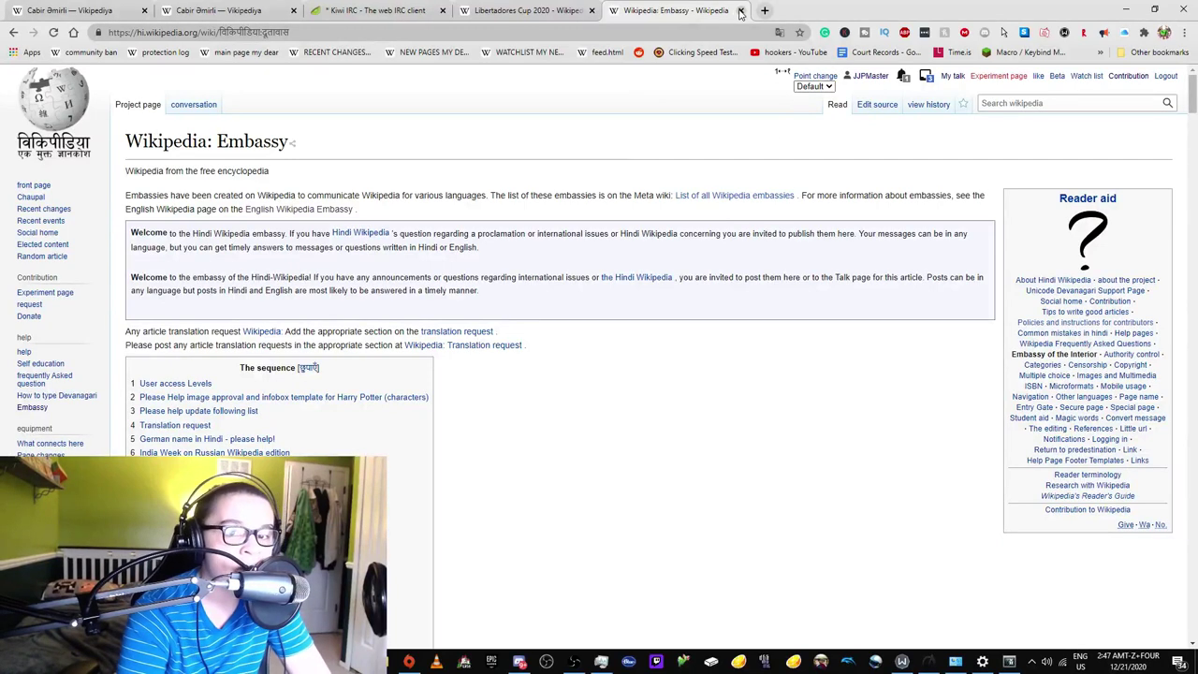
{"action": "left_click", "coordinate": [740, 11]}
{"action": "left_click", "coordinate": [290, 5]}
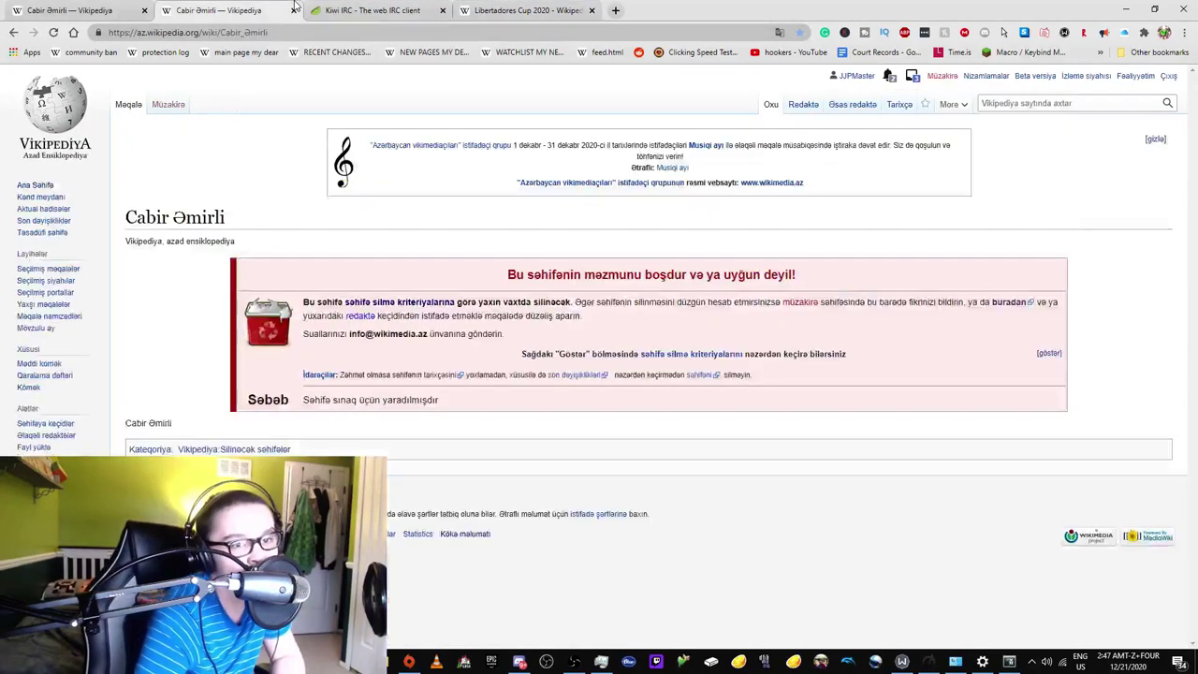
Expand the grouped cross-wiki notices and open the latest Libertadores Cup 2020 version
{"action": "left_click", "coordinate": [529, 8]}
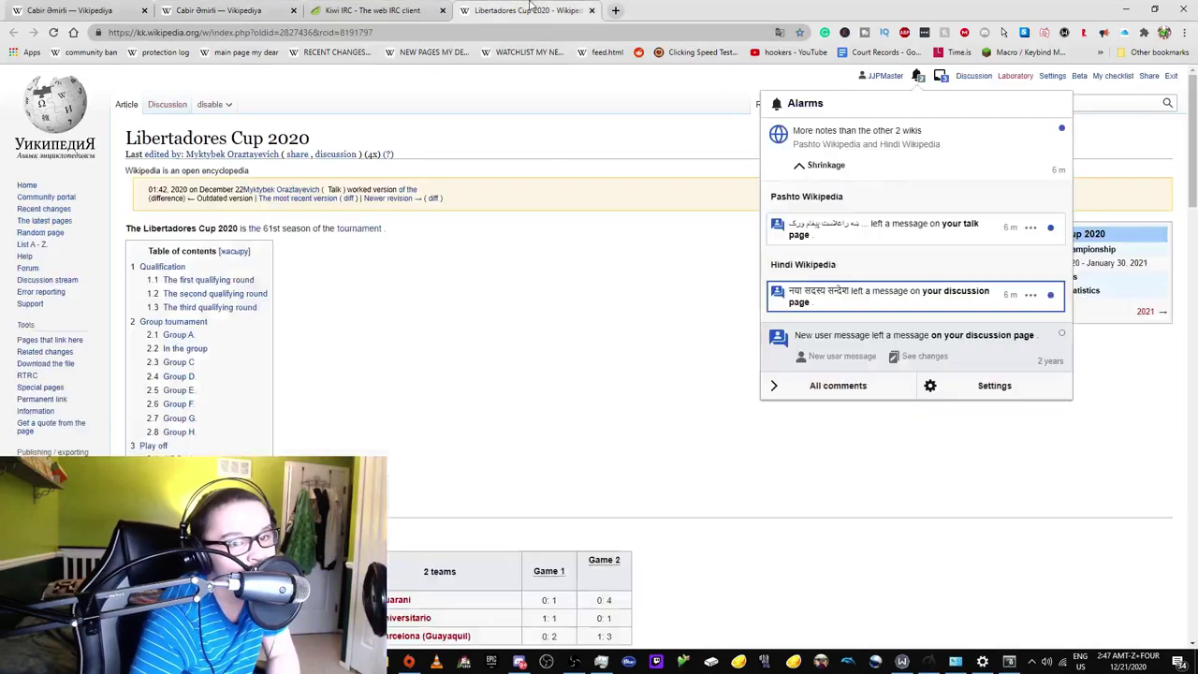
{"action": "left_click", "coordinate": [943, 77]}
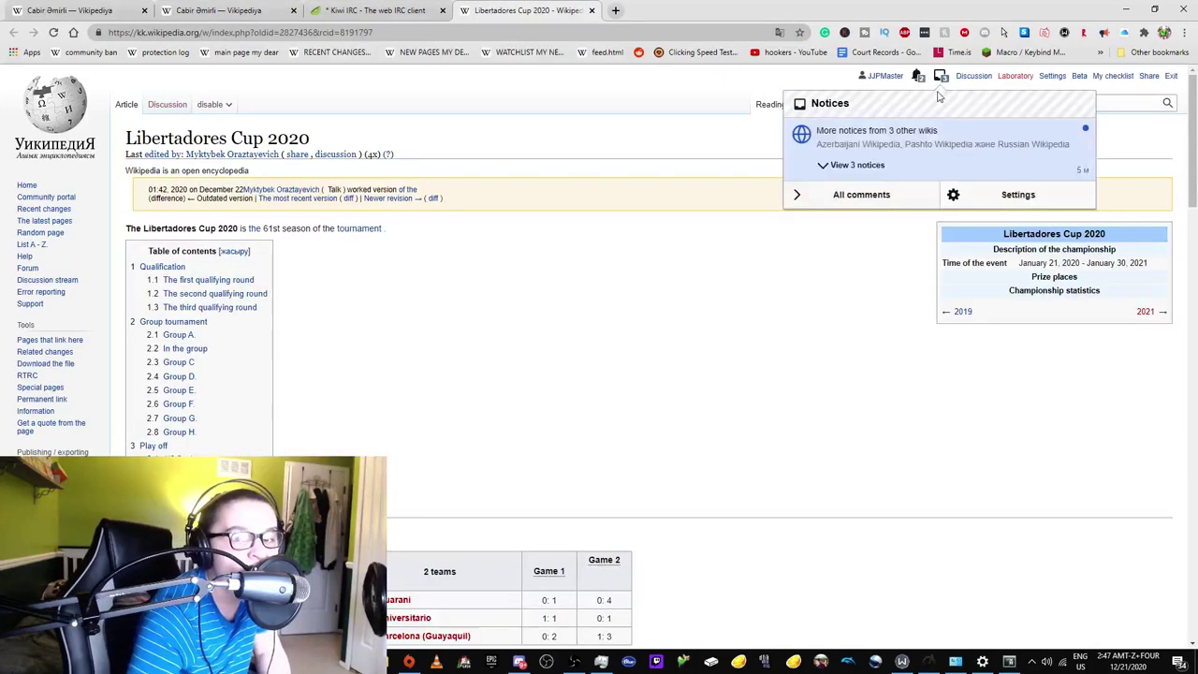
{"action": "left_click", "coordinate": [880, 170]}
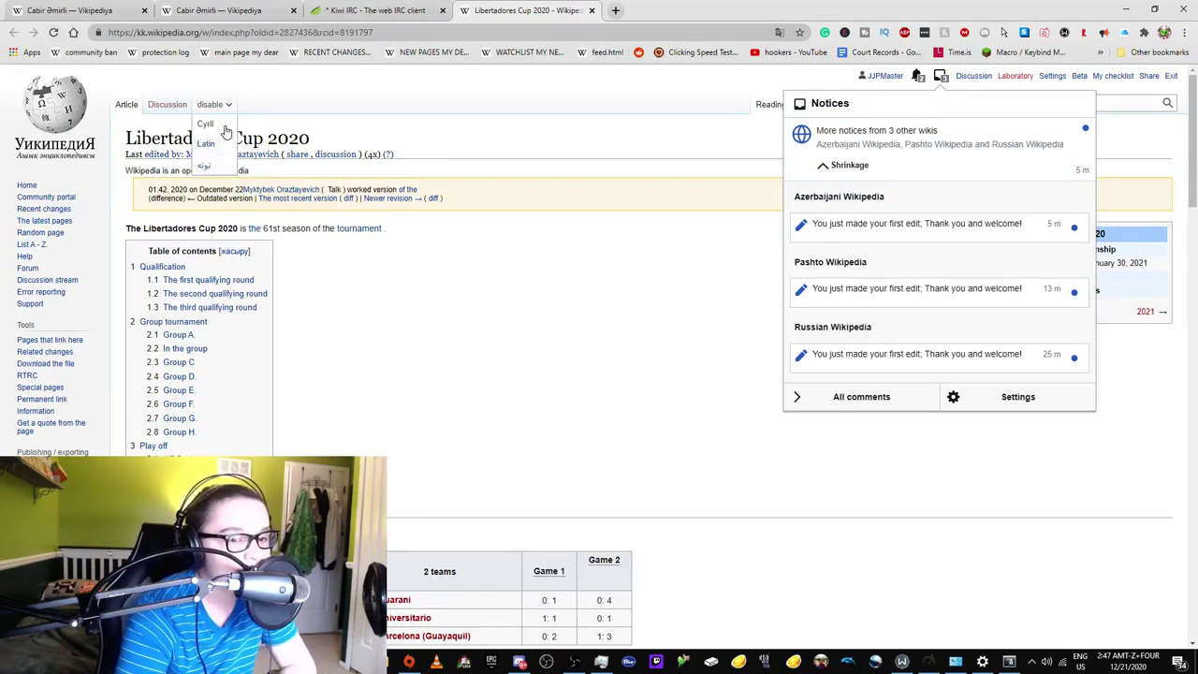
{"action": "left_click", "coordinate": [313, 200]}
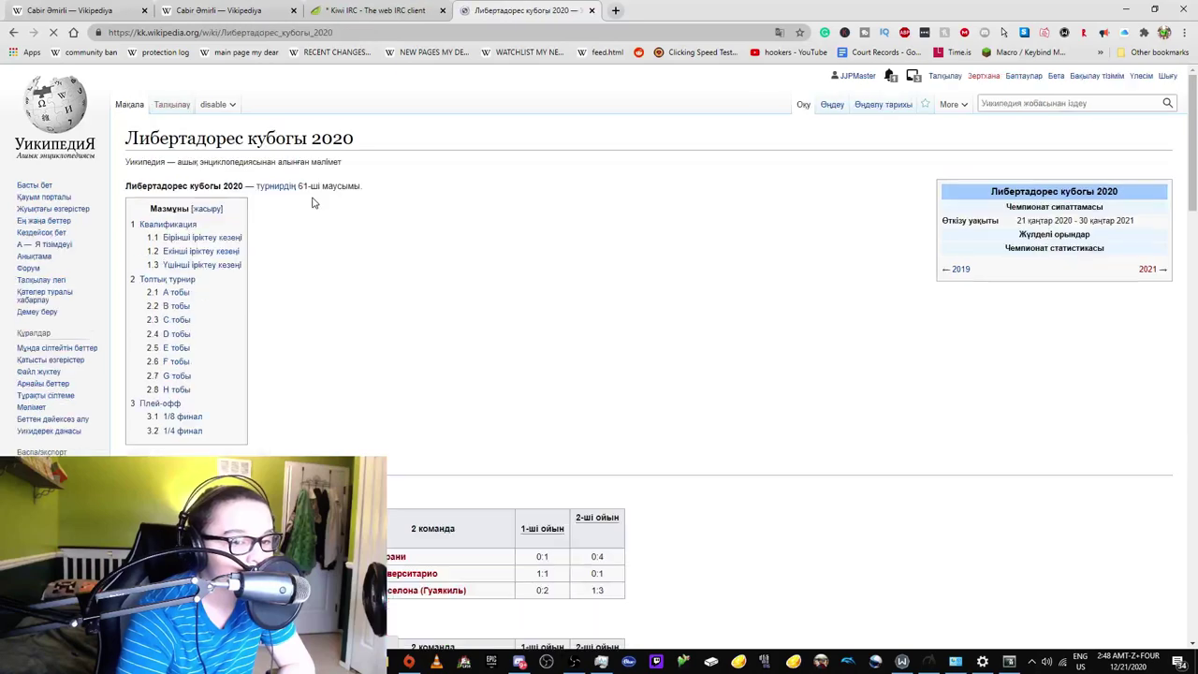
Show the article's four-edit history in English translation, then return to the IRC feed
{"action": "left_click", "coordinate": [879, 118]}
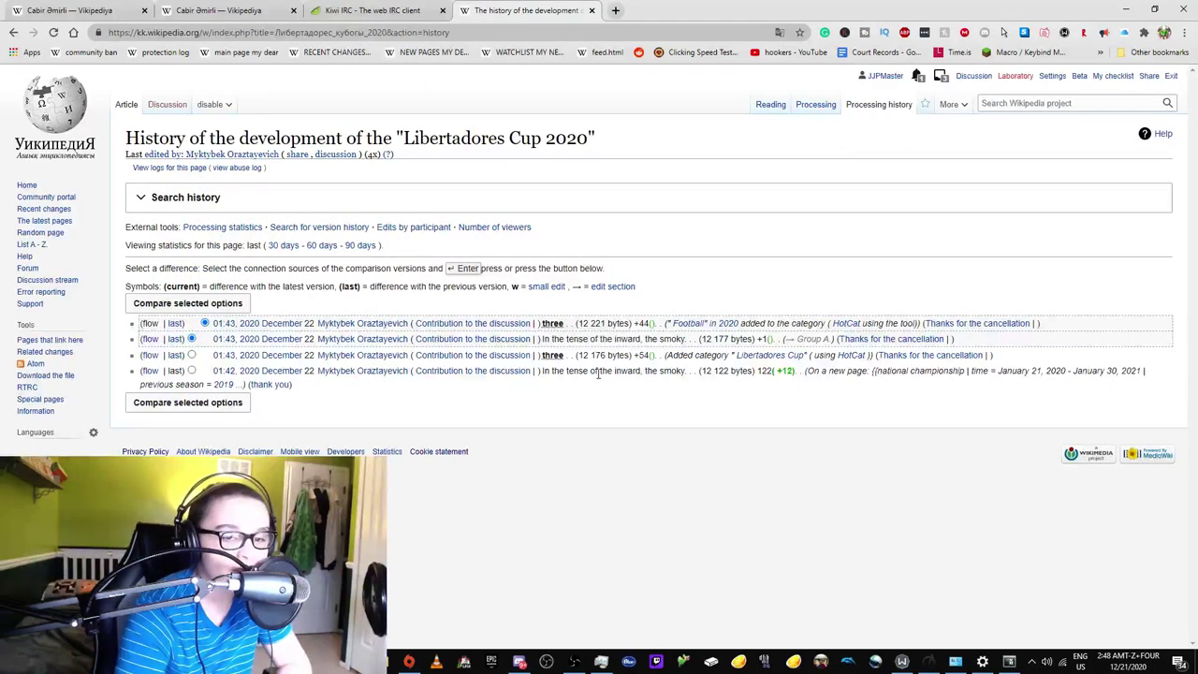
{"action": "left_click", "coordinate": [779, 32]}
{"action": "left_click", "coordinate": [676, 57]}
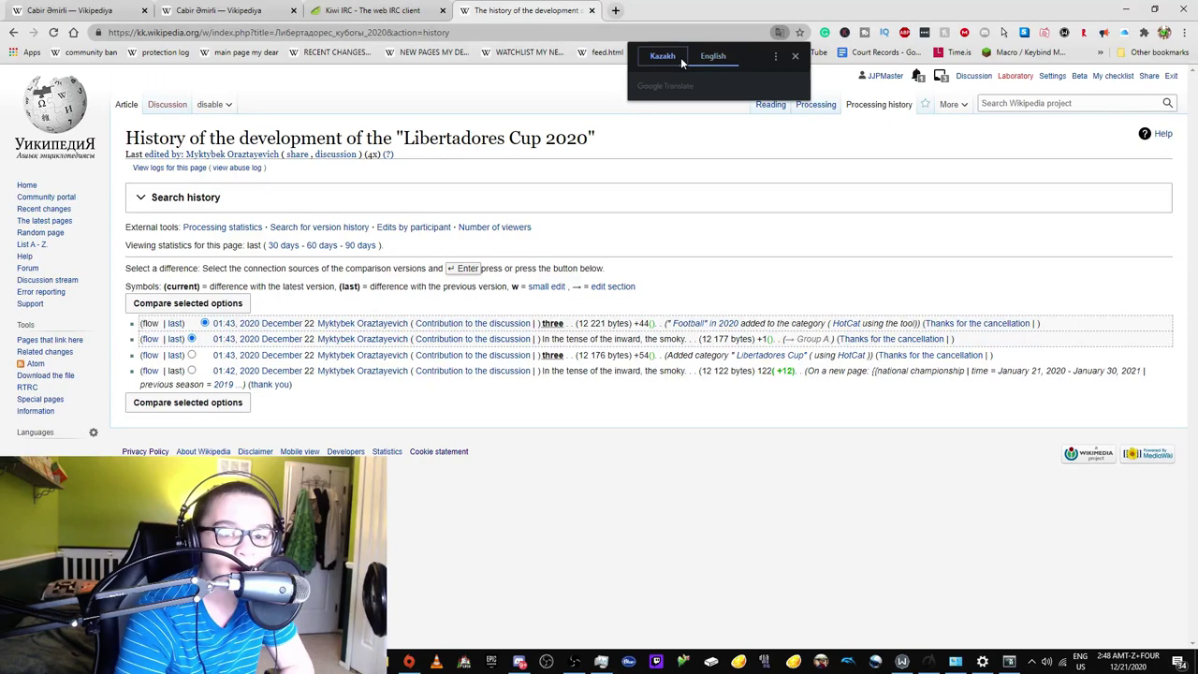
{"action": "left_click", "coordinate": [711, 58]}
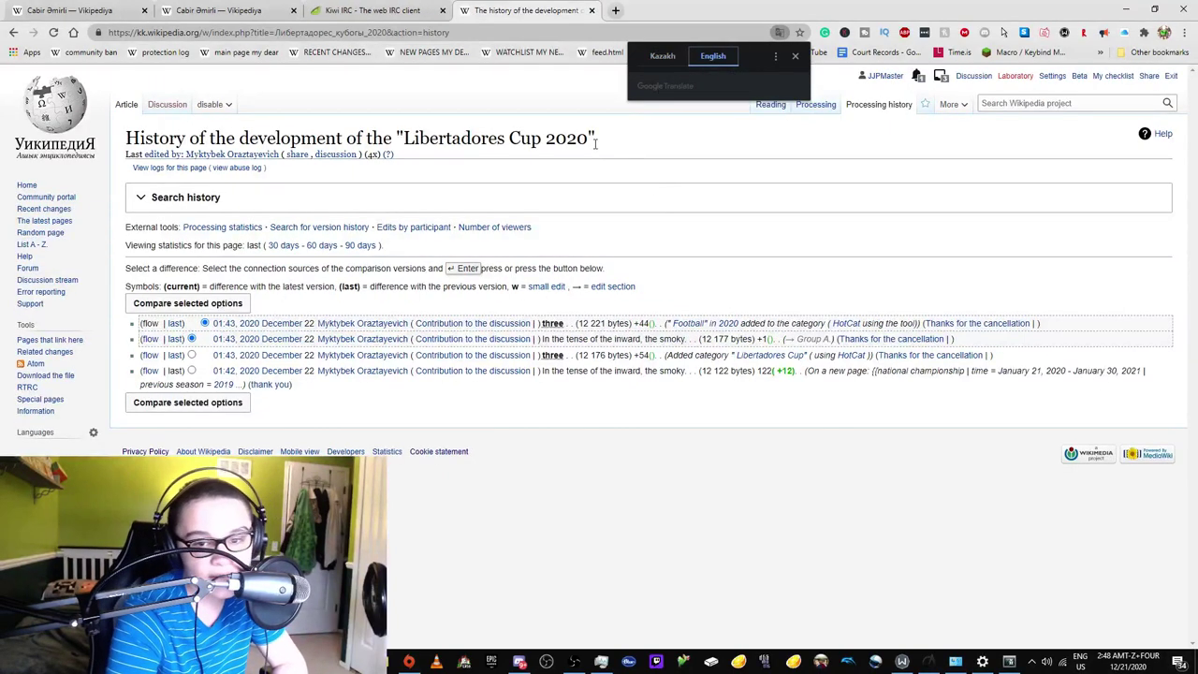
{"action": "key", "text": "ctrl+shift+Tab"}
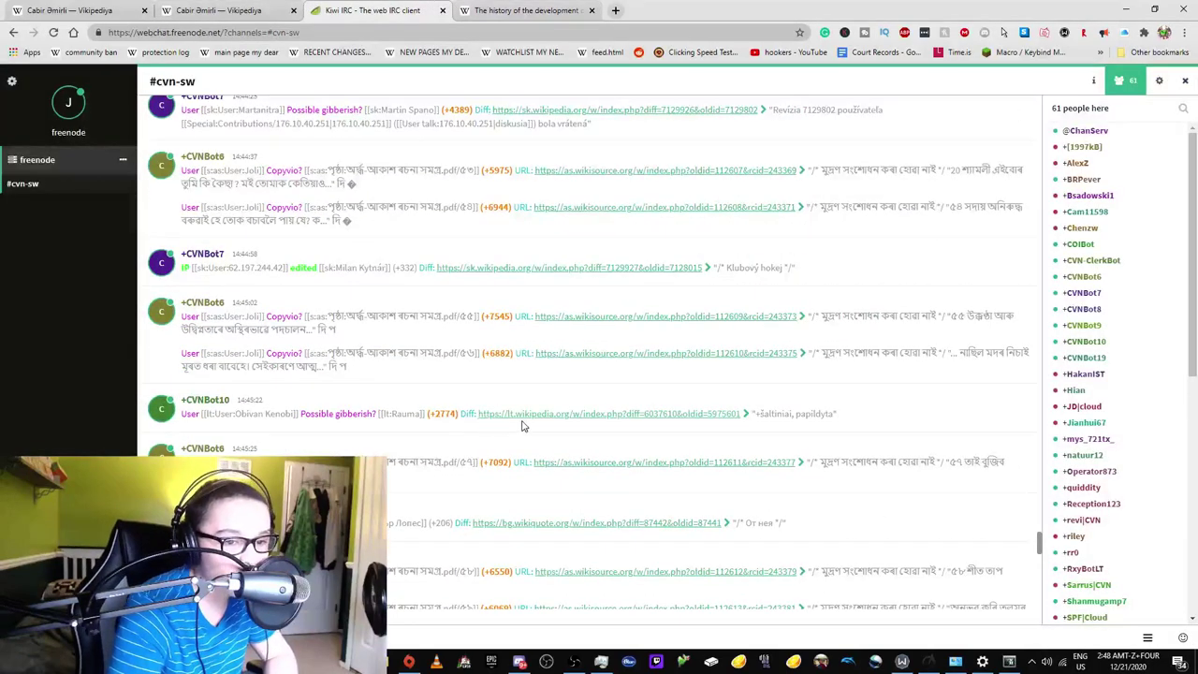
Open the Lithuanian Rauma diff in a new tab, translate it into English, and return to the feed
{"action": "right_click", "coordinate": [517, 355]}
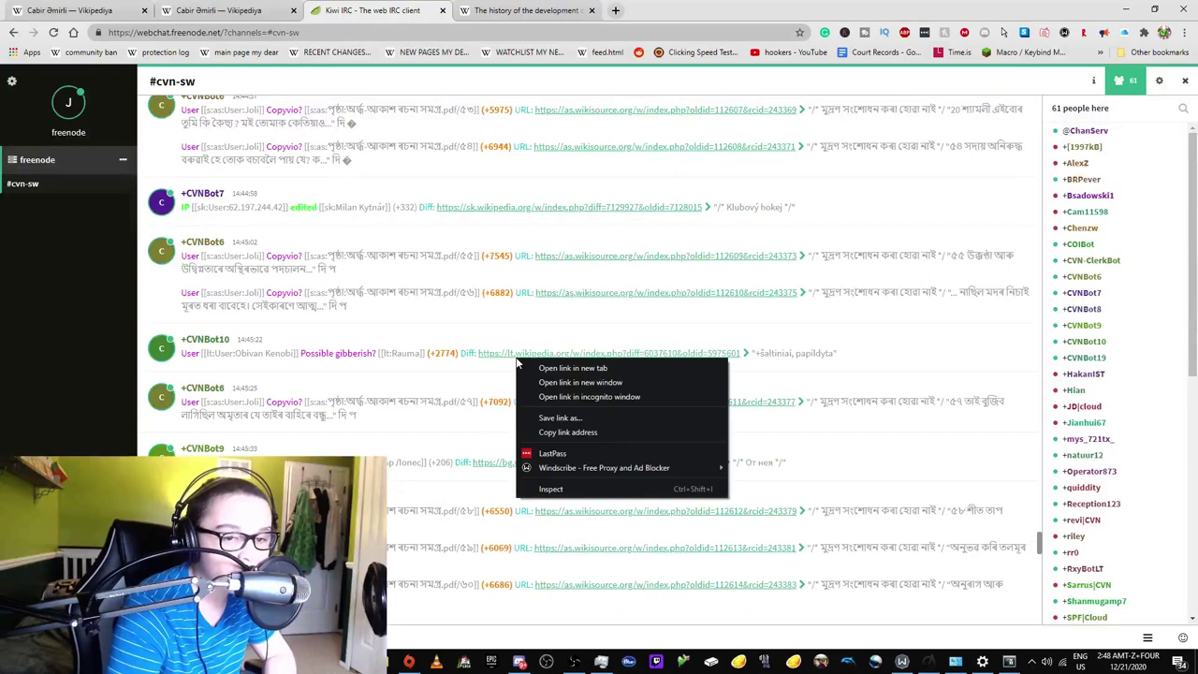
{"action": "left_click", "coordinate": [552, 368]}
{"action": "left_click", "coordinate": [506, 19]}
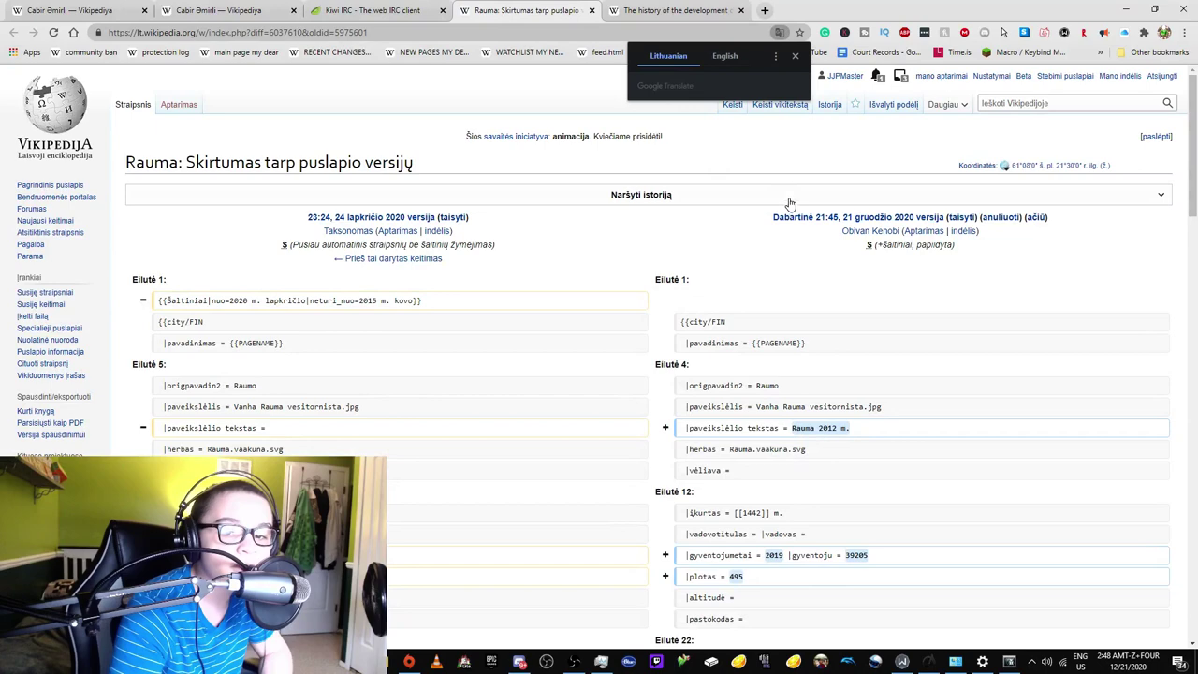
{"action": "scroll", "coordinate": [769, 198], "scroll_direction": "down", "scroll_amount": 2}
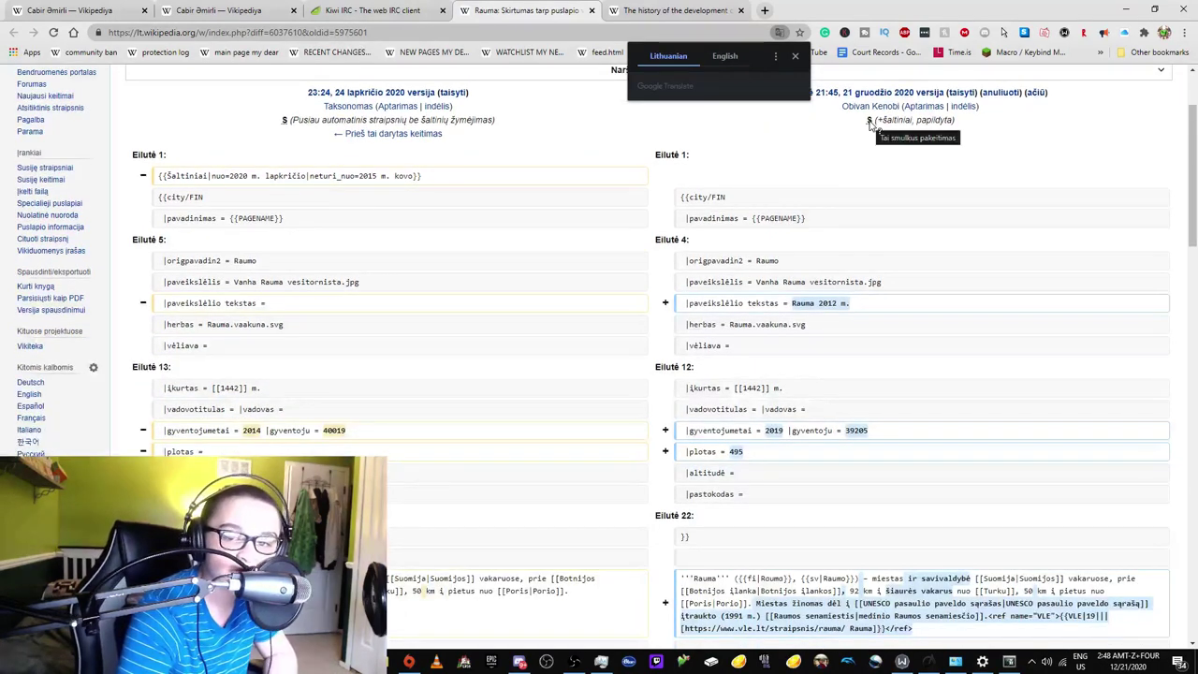
{"action": "left_click", "coordinate": [740, 54]}
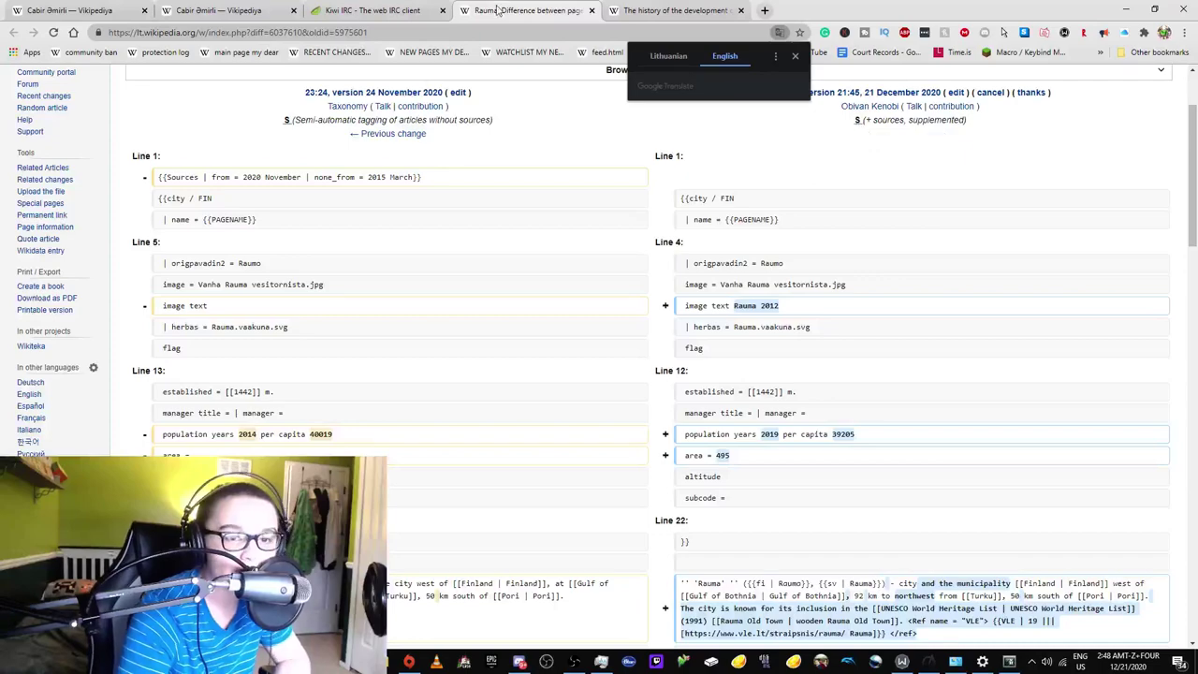
{"action": "left_click", "coordinate": [421, 10]}
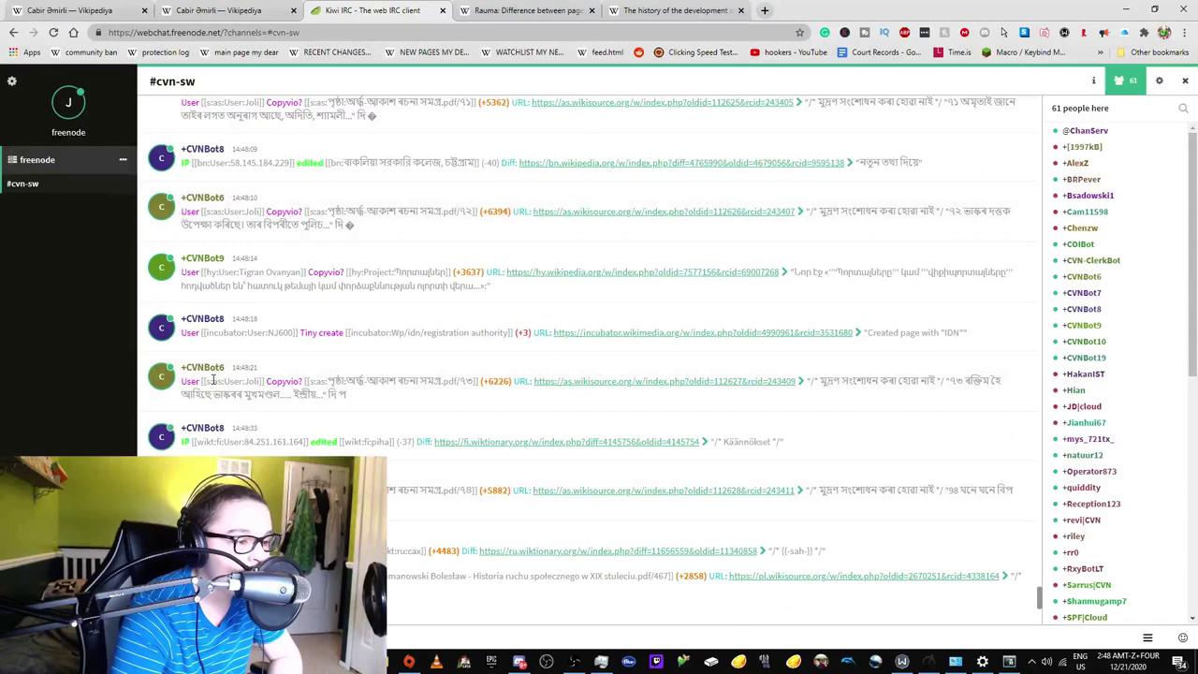
Reload Cabir Əmirli to confirm the deletion tag remains, then go back to the IRC feed
{"action": "left_click", "coordinate": [251, 11]}
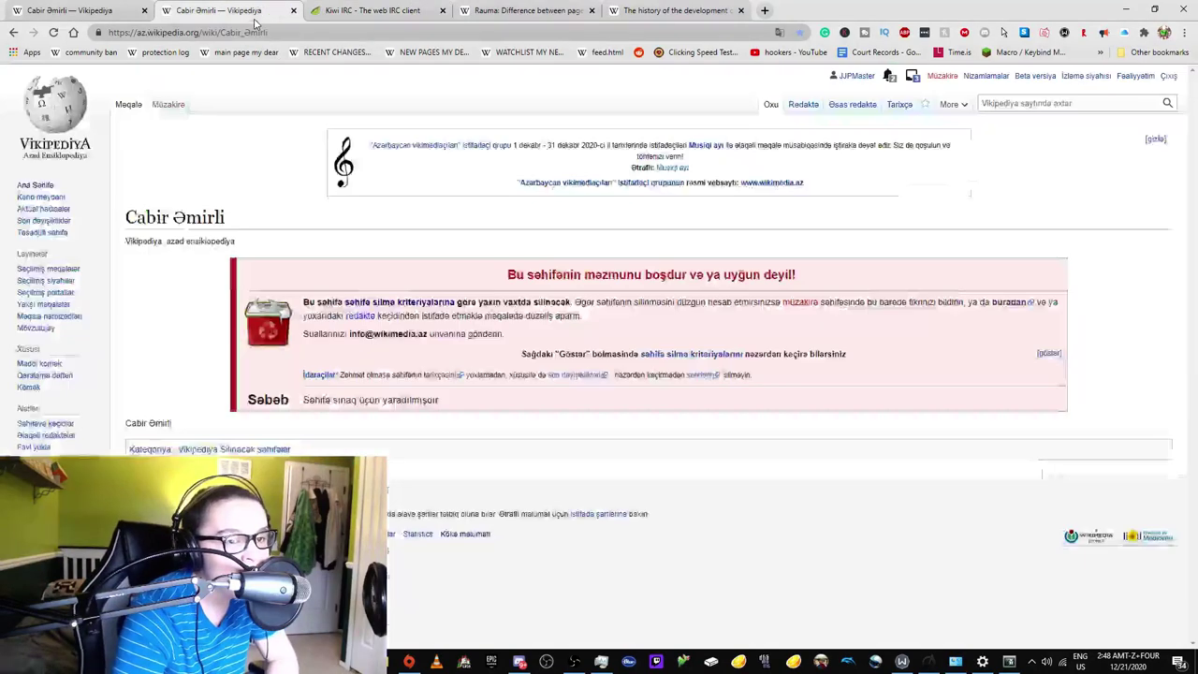
{"action": "left_click", "coordinate": [56, 34]}
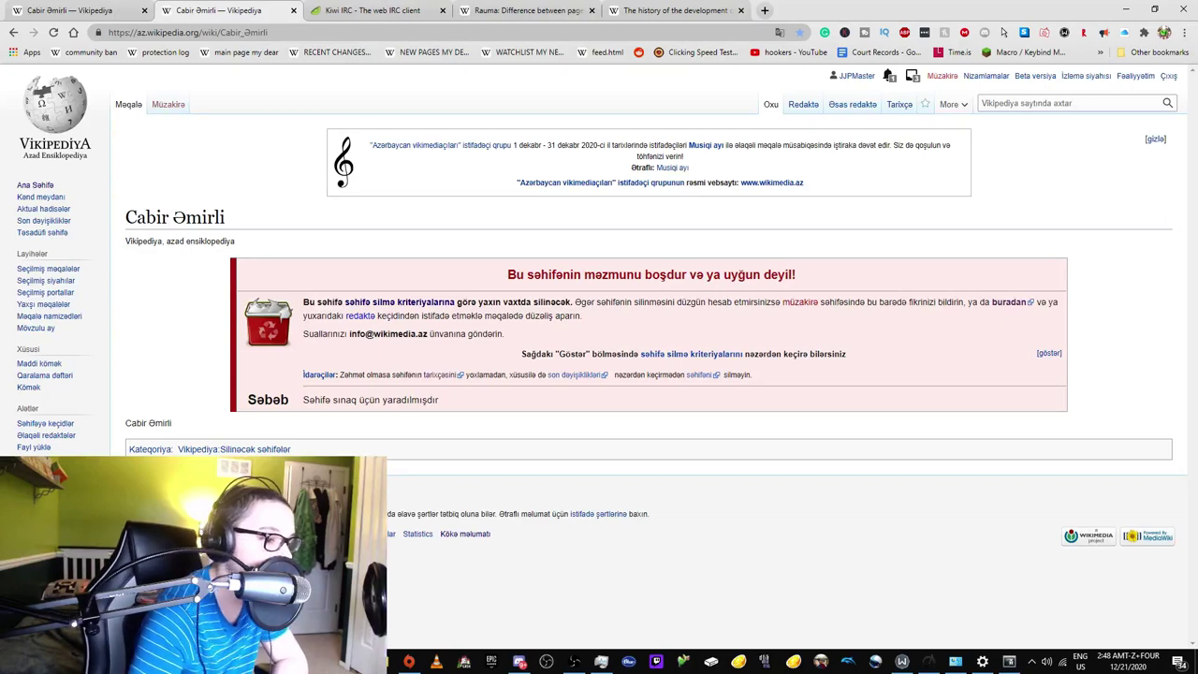
{"action": "left_click_drag", "start_coordinate": [218, 10], "coordinate": [326, 56]}
{"action": "left_click", "coordinate": [361, 10]}
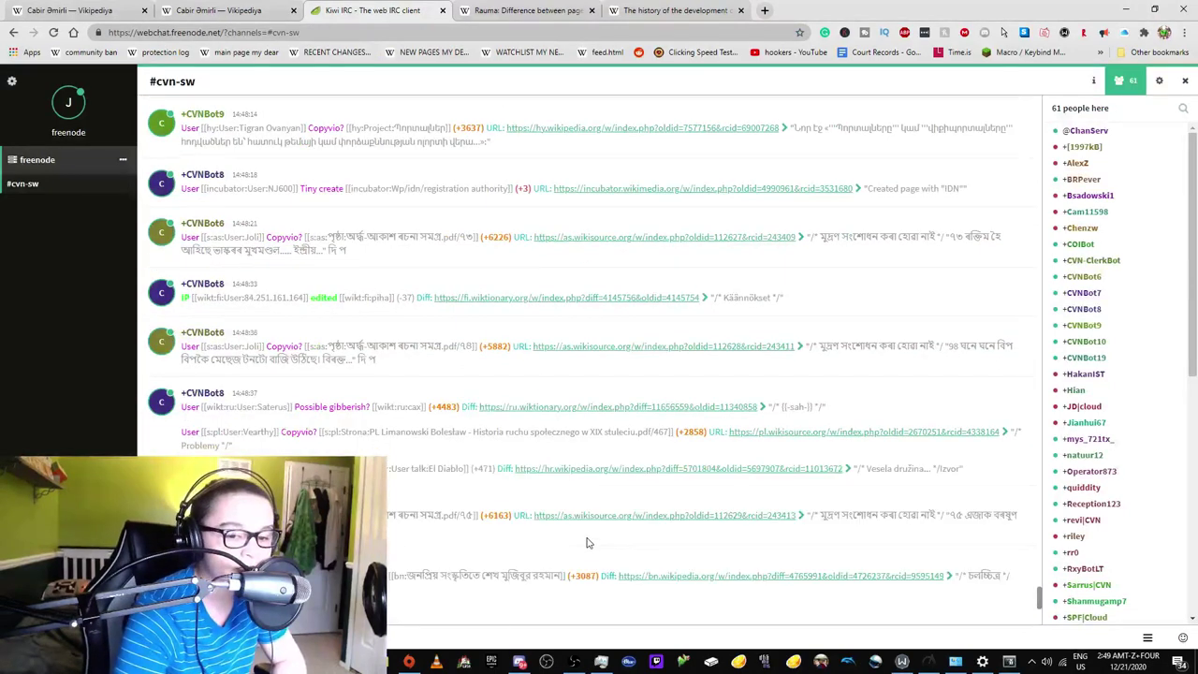
Open the Croatian El Diablo talk diff, close the Rauma tab, and translate the diff into English
{"action": "left_click", "coordinate": [593, 476]}
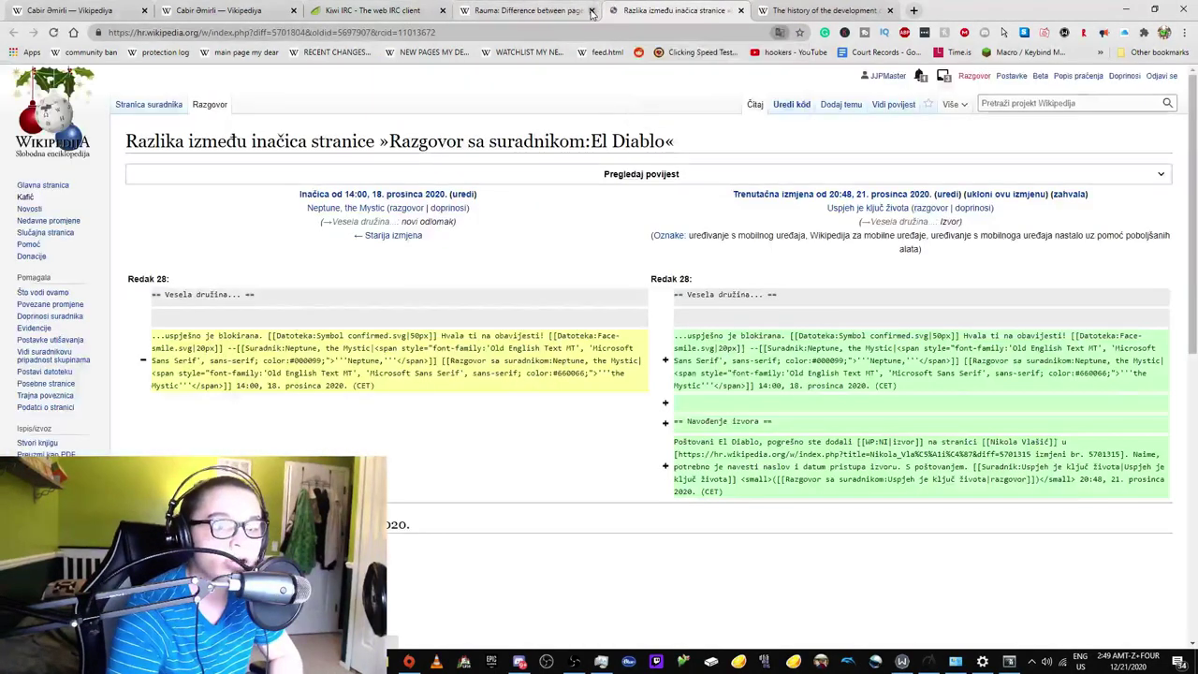
{"action": "left_click", "coordinate": [591, 10]}
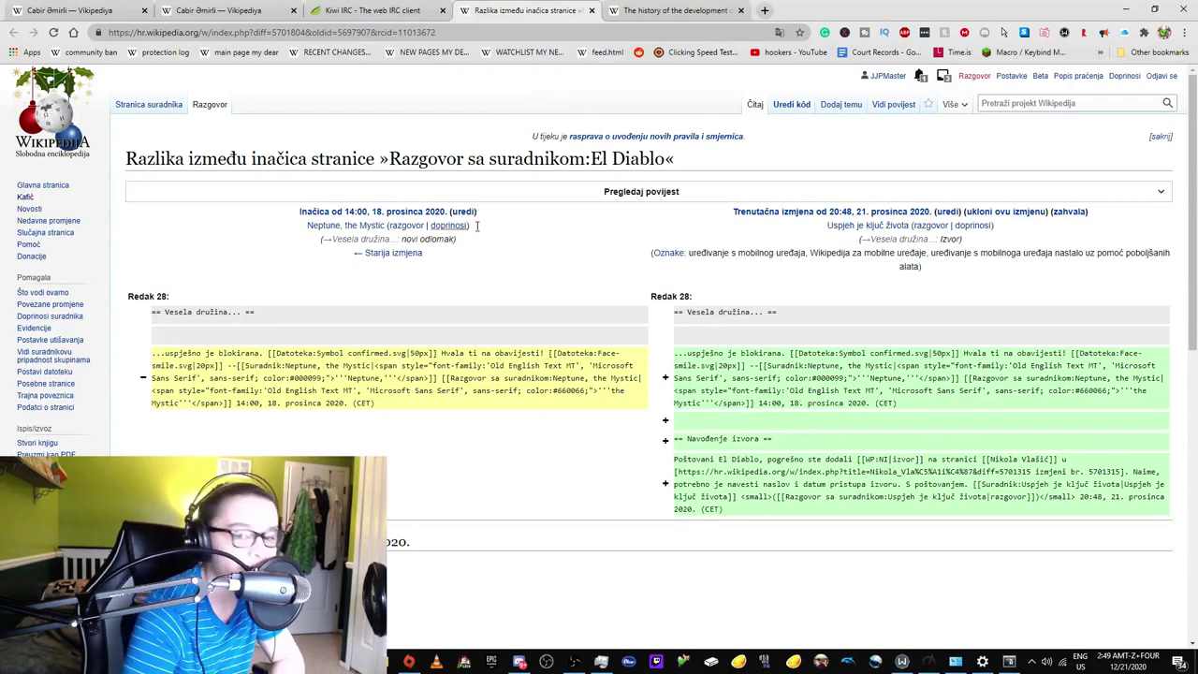
{"action": "scroll", "coordinate": [524, 267], "scroll_direction": "down", "scroll_amount": 3}
{"action": "scroll", "coordinate": [524, 267], "scroll_direction": "up", "scroll_amount": 1}
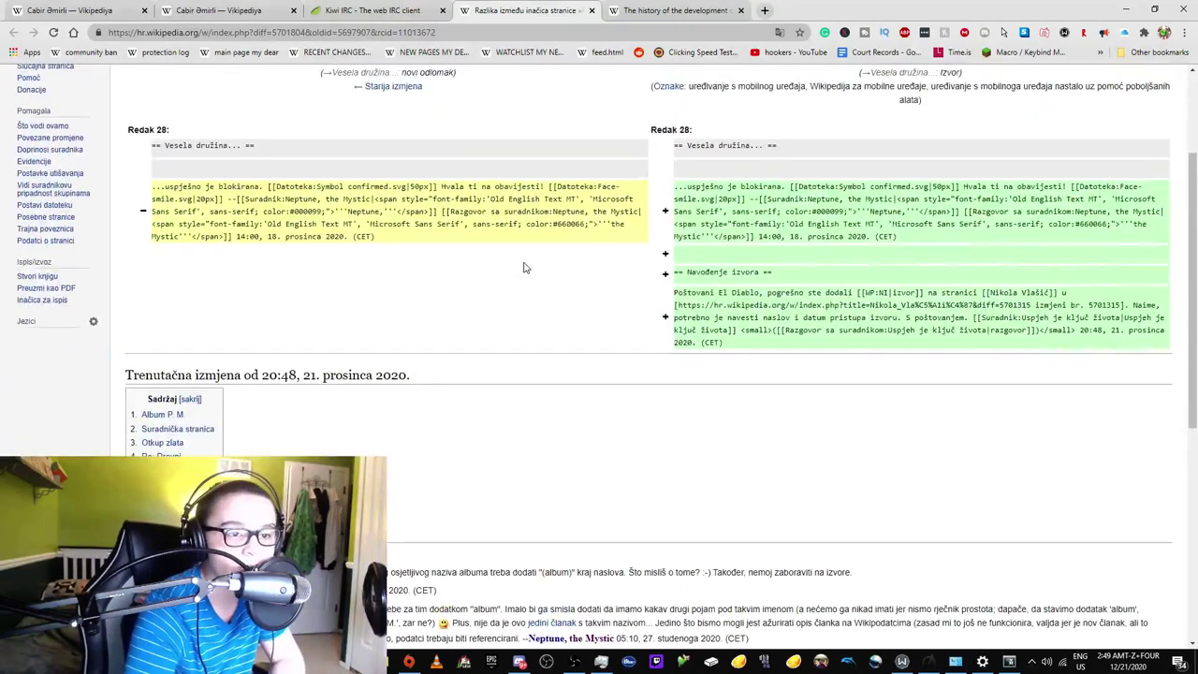
{"action": "scroll", "coordinate": [524, 267], "scroll_direction": "up", "scroll_amount": 2}
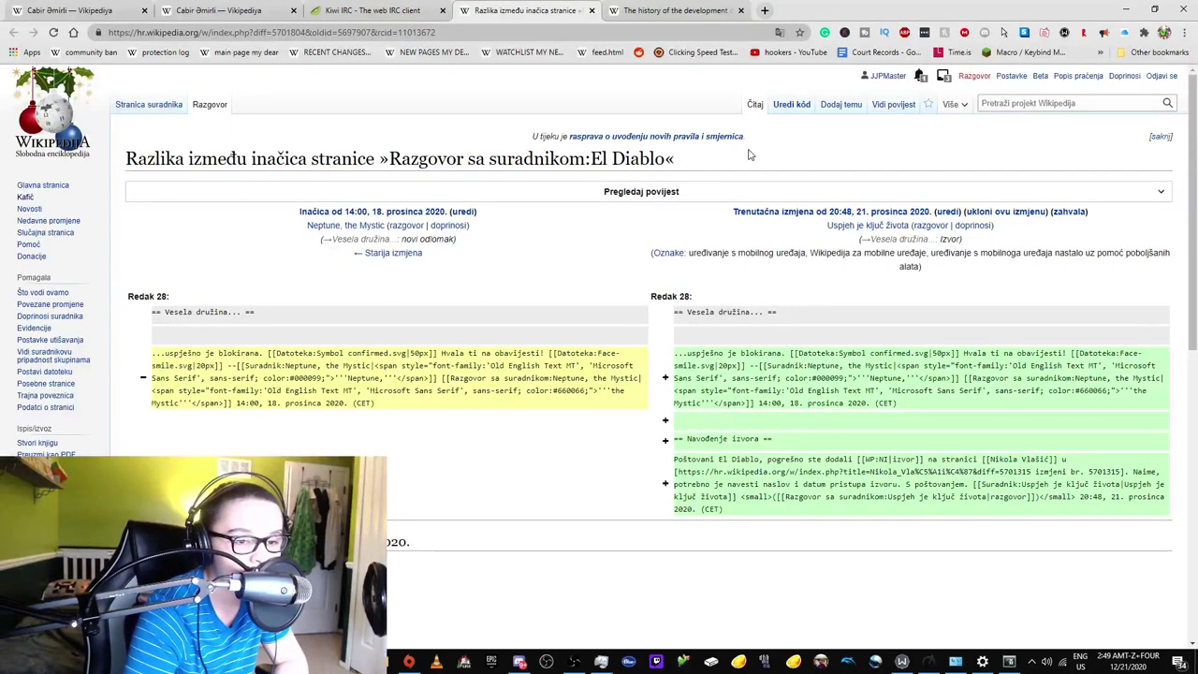
{"action": "left_click", "coordinate": [779, 32]}
{"action": "left_click", "coordinate": [717, 56]}
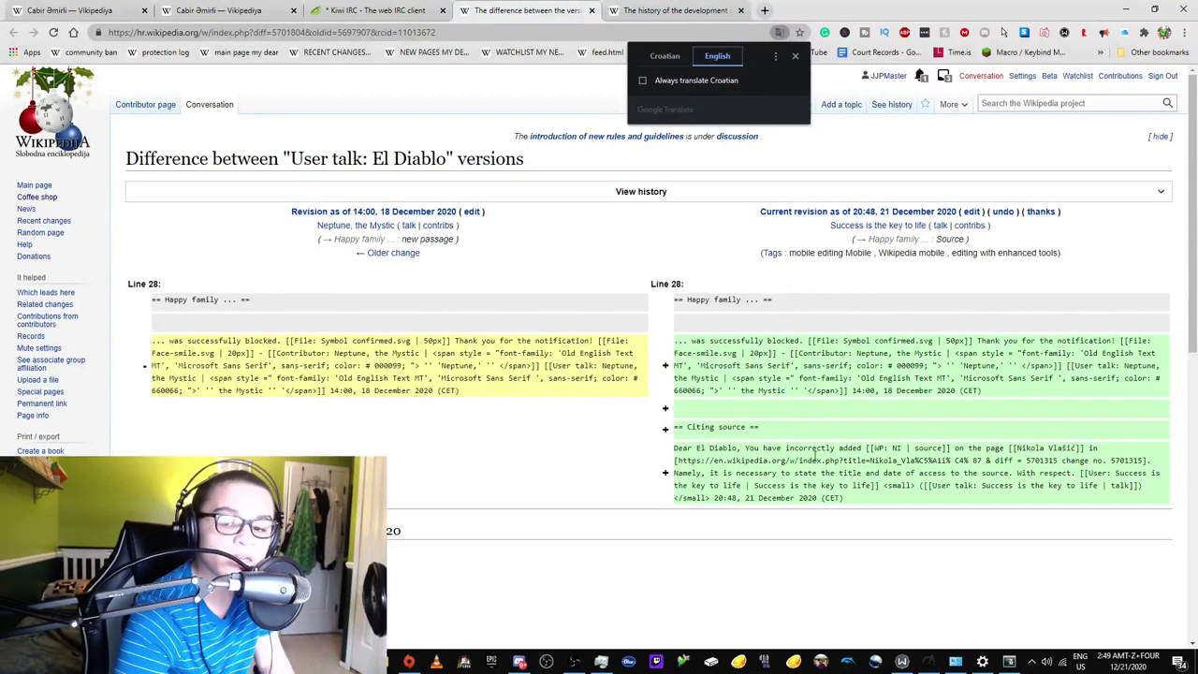
Load the WP:NI citing-sources guideline in a new tab and translate it into English
{"action": "right_click", "coordinate": [117, 104]}
{"action": "left_click", "coordinate": [149, 103]}
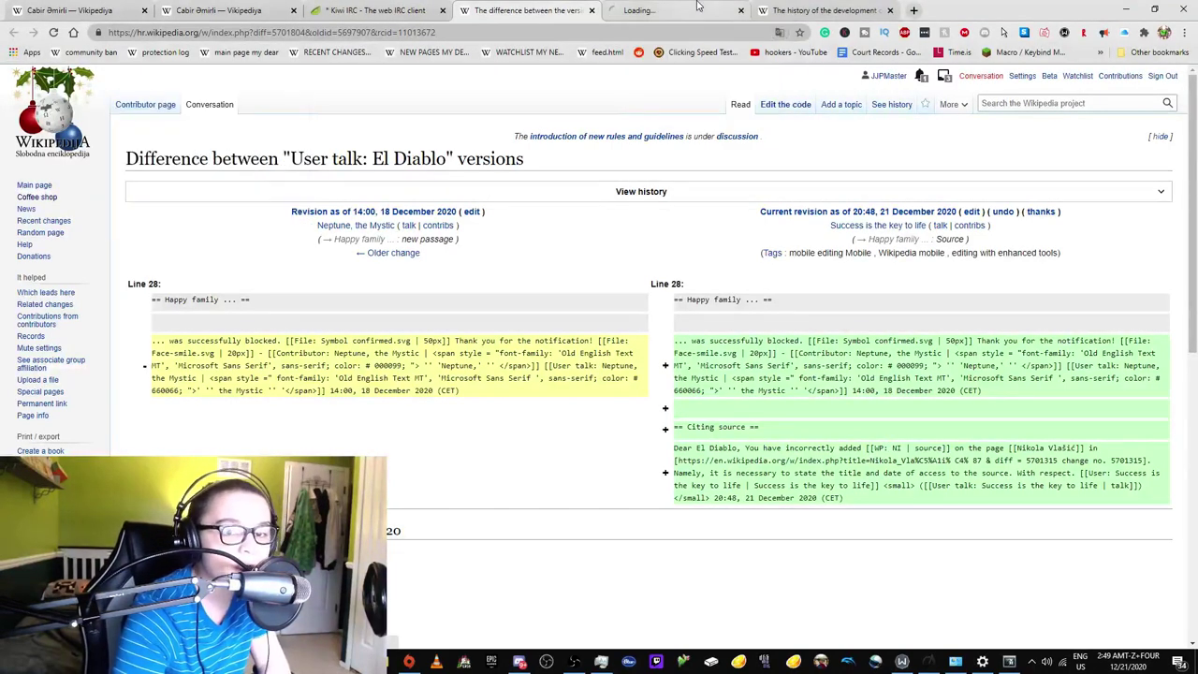
{"action": "left_click", "coordinate": [697, 7]}
{"action": "double_click", "coordinate": [215, 32]}
{"action": "type", "text": "WP:"}
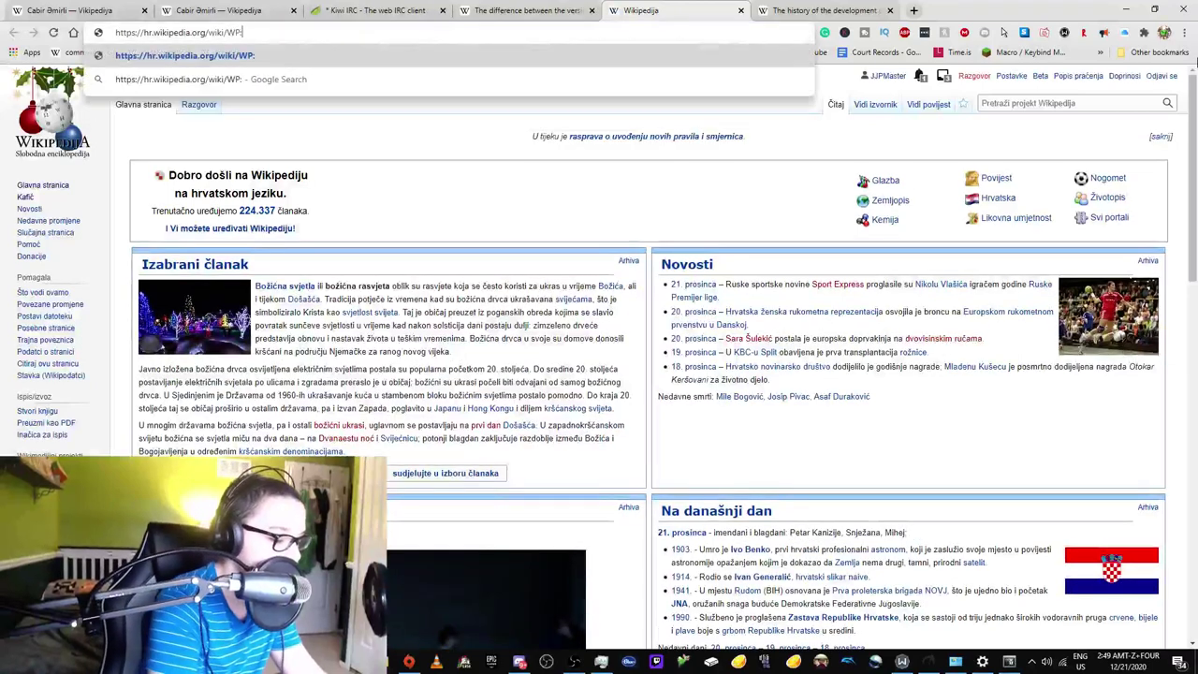
{"action": "type", "text": "NI"}
{"action": "key", "text": "Return"}
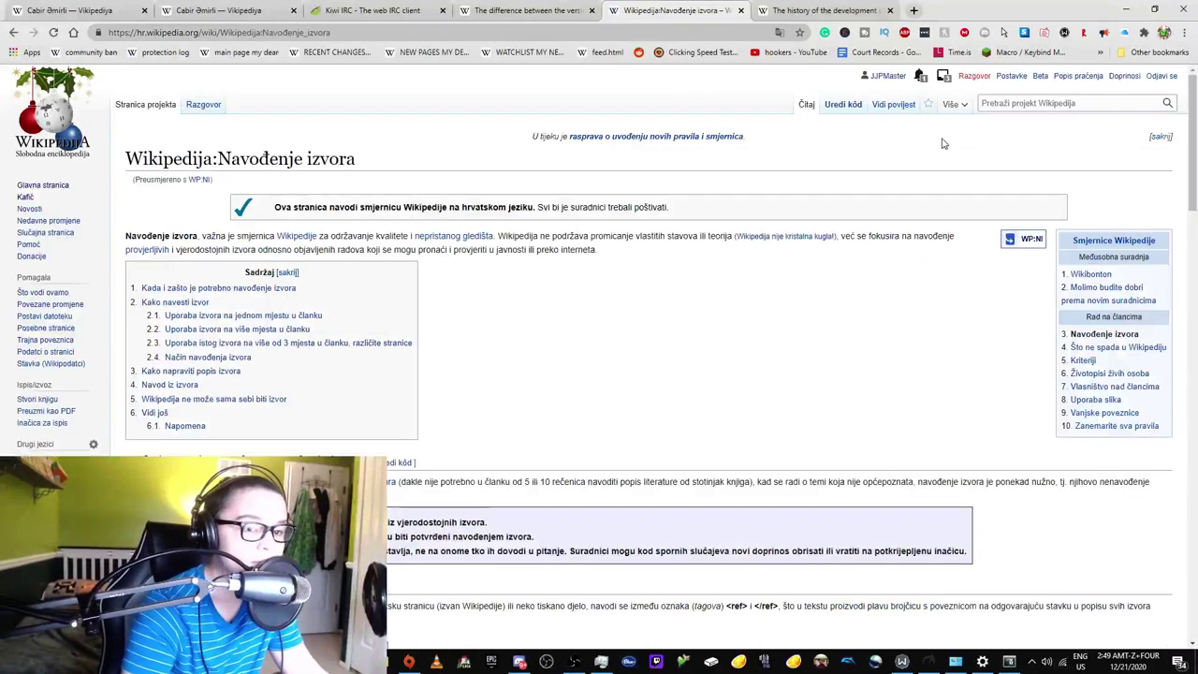
{"action": "left_click", "coordinate": [779, 32]}
{"action": "left_click", "coordinate": [718, 55]}
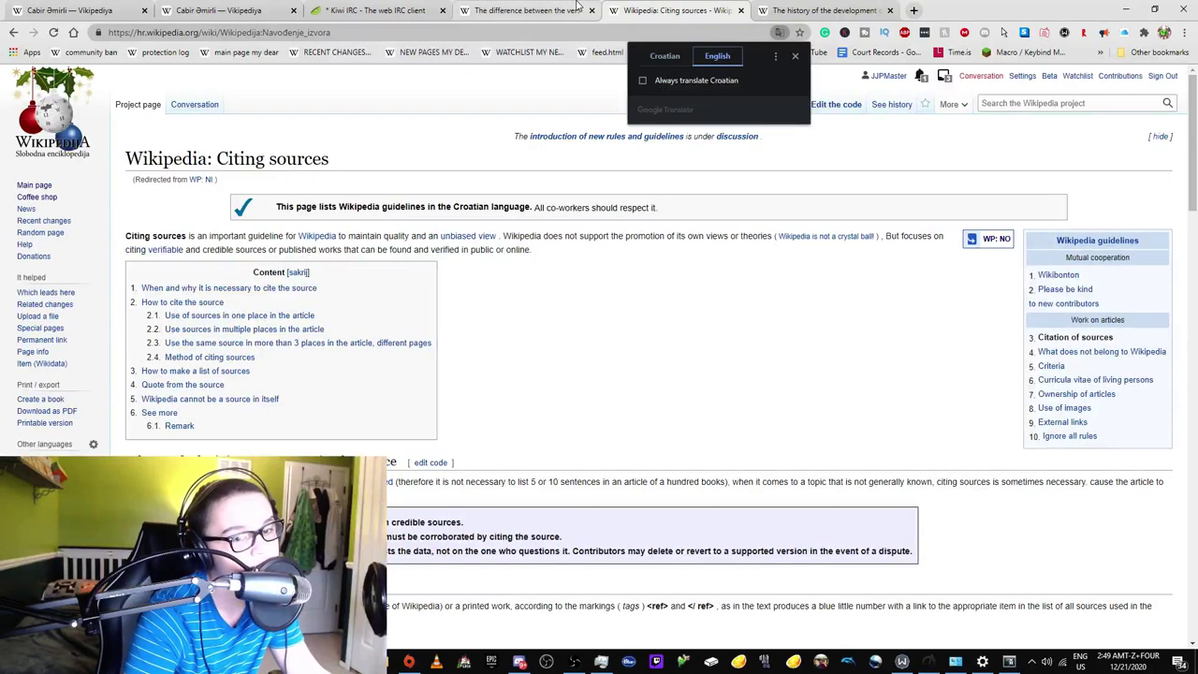
Reread the Citing source warning in the diff, then return to the IRC feed
{"action": "left_click", "coordinate": [578, 7]}
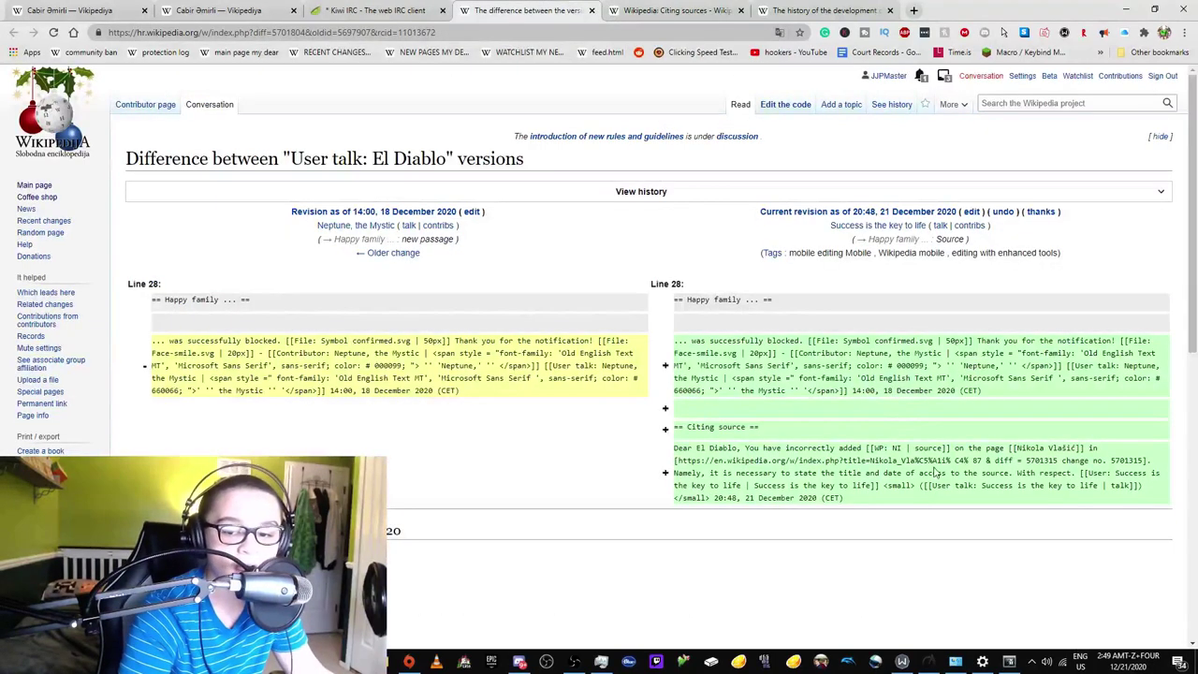
{"action": "left_click_drag", "start_coordinate": [980, 448], "coordinate": [915, 461]}
{"action": "left_click", "coordinate": [985, 471]}
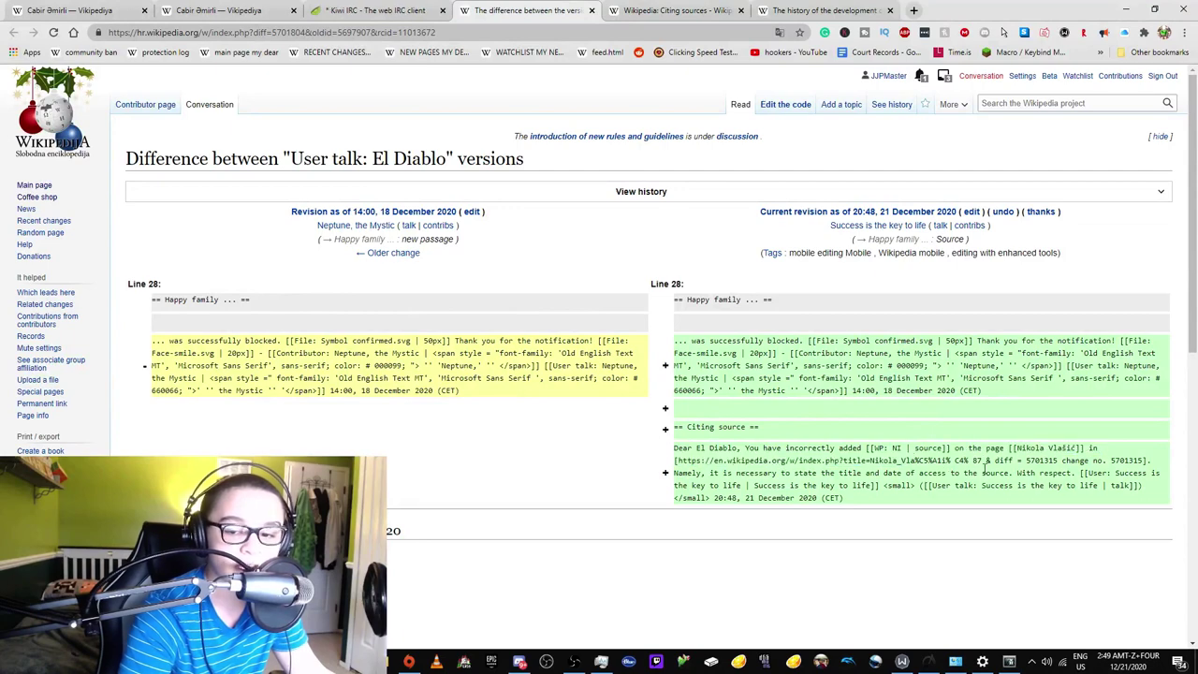
{"action": "left_click_drag", "start_coordinate": [721, 473], "coordinate": [789, 475]}
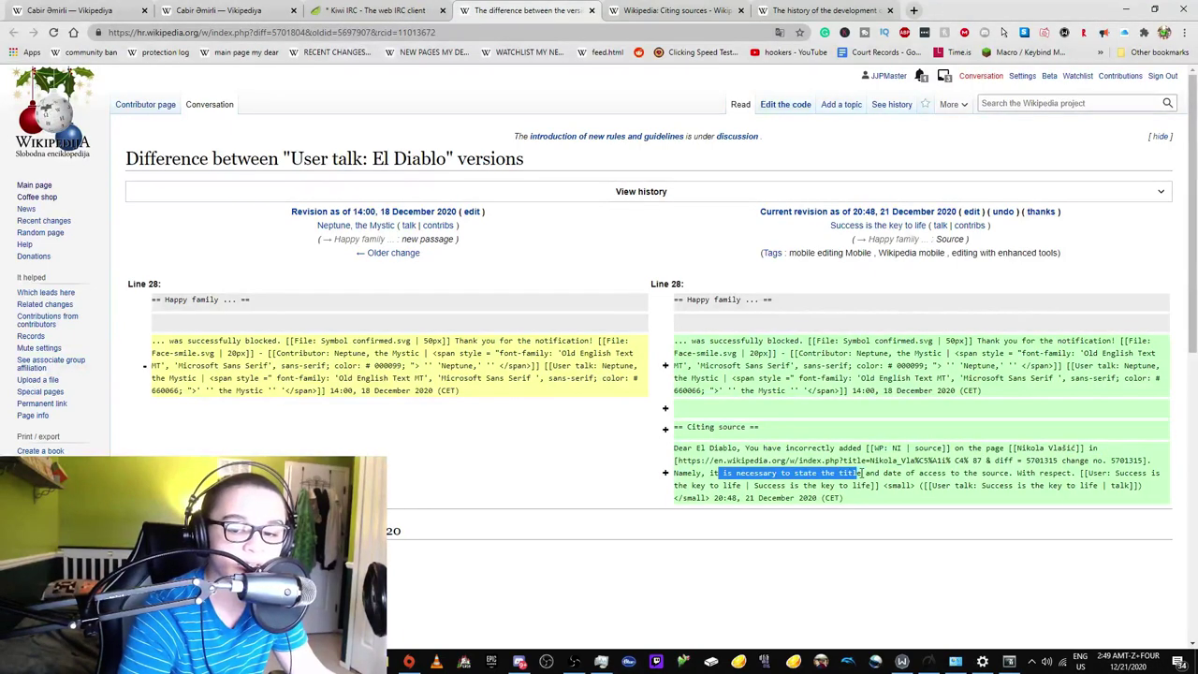
{"action": "left_click_drag", "start_coordinate": [859, 473], "coordinate": [1005, 474]}
{"action": "left_click", "coordinate": [1025, 473]}
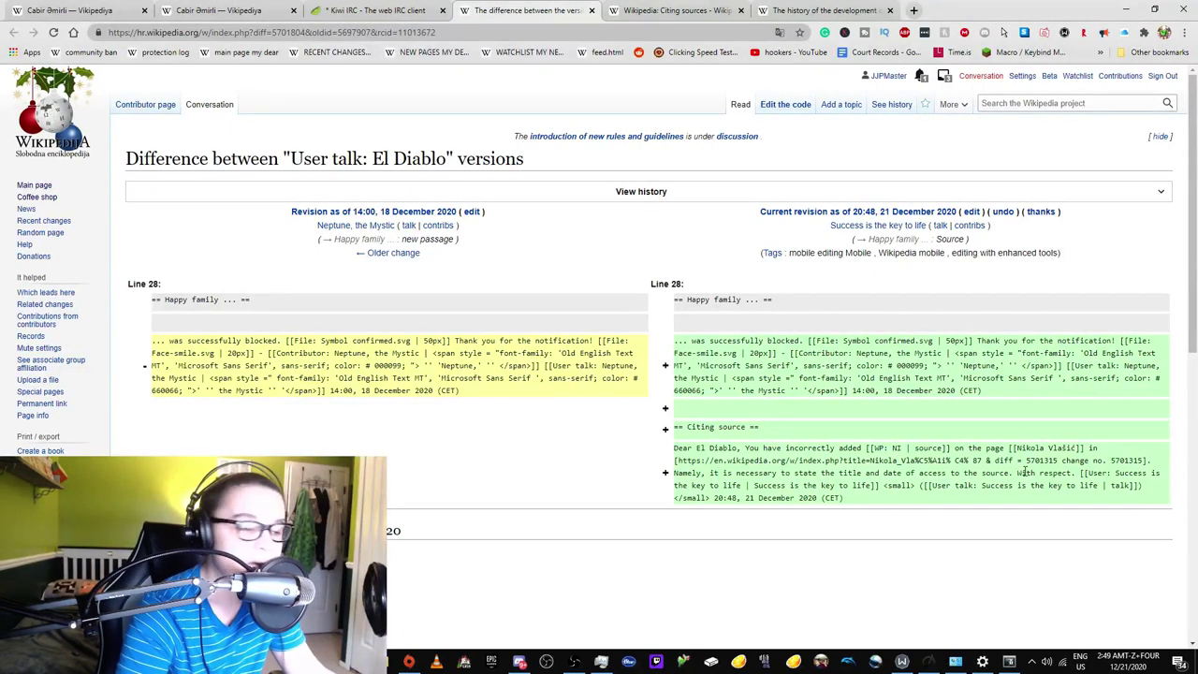
{"action": "left_click", "coordinate": [382, 7]}
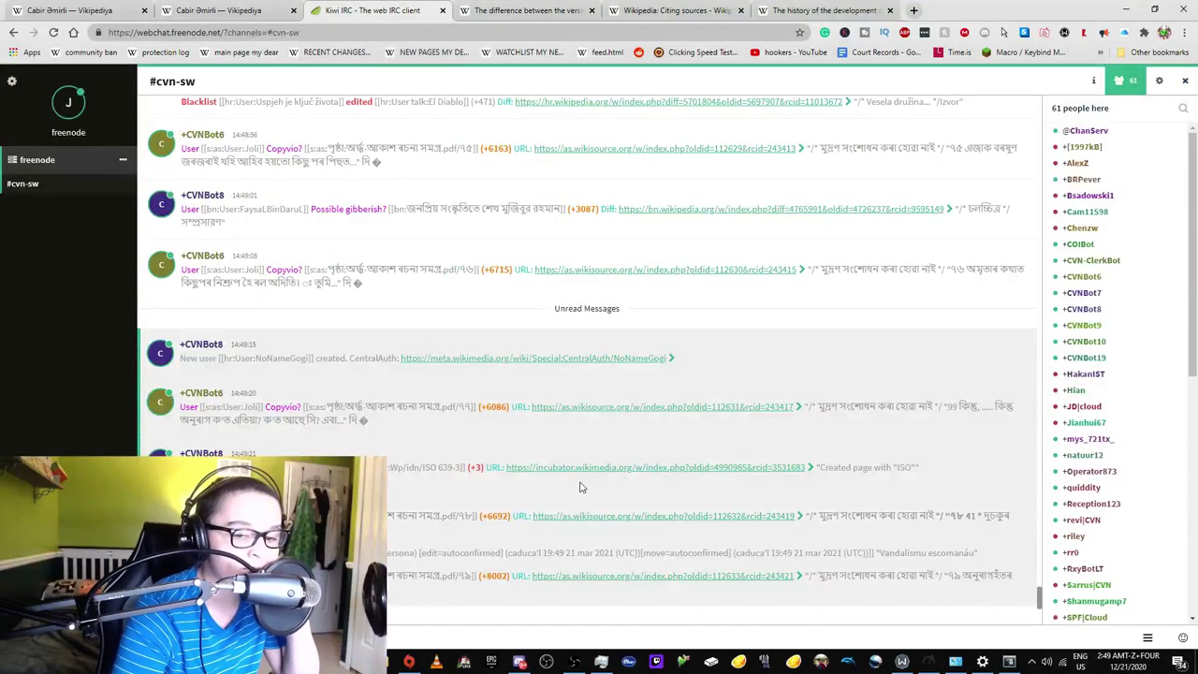
{"action": "left_click", "coordinate": [230, 11]}
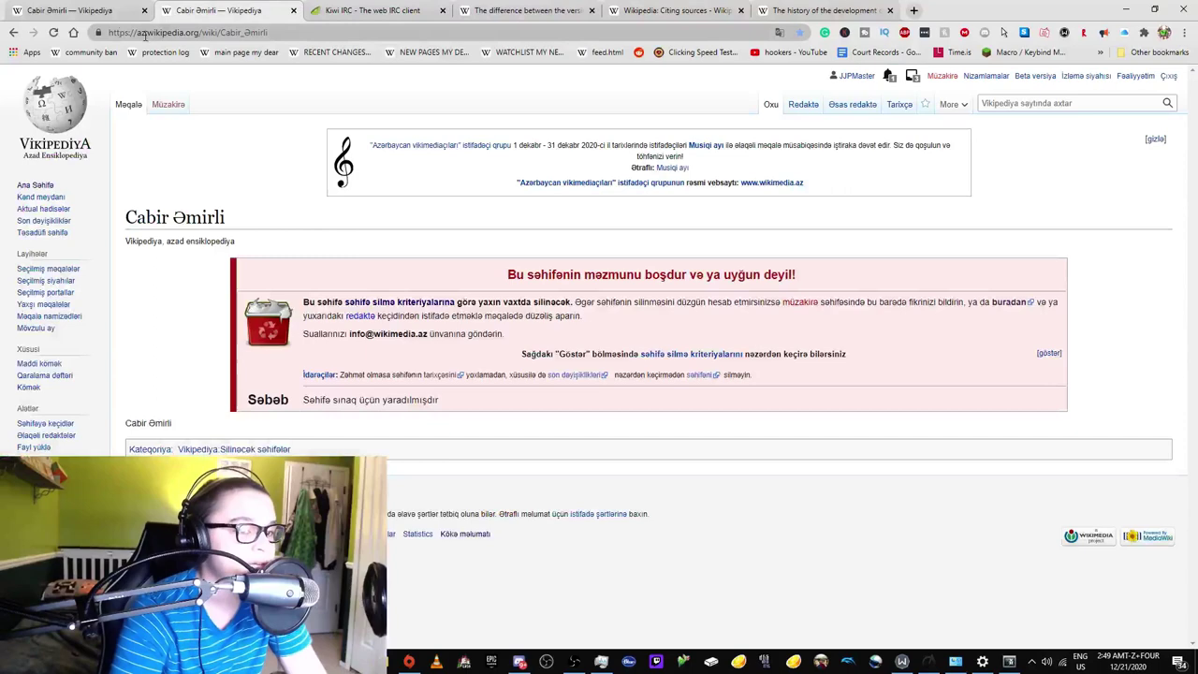
{"action": "left_click", "coordinate": [53, 32]}
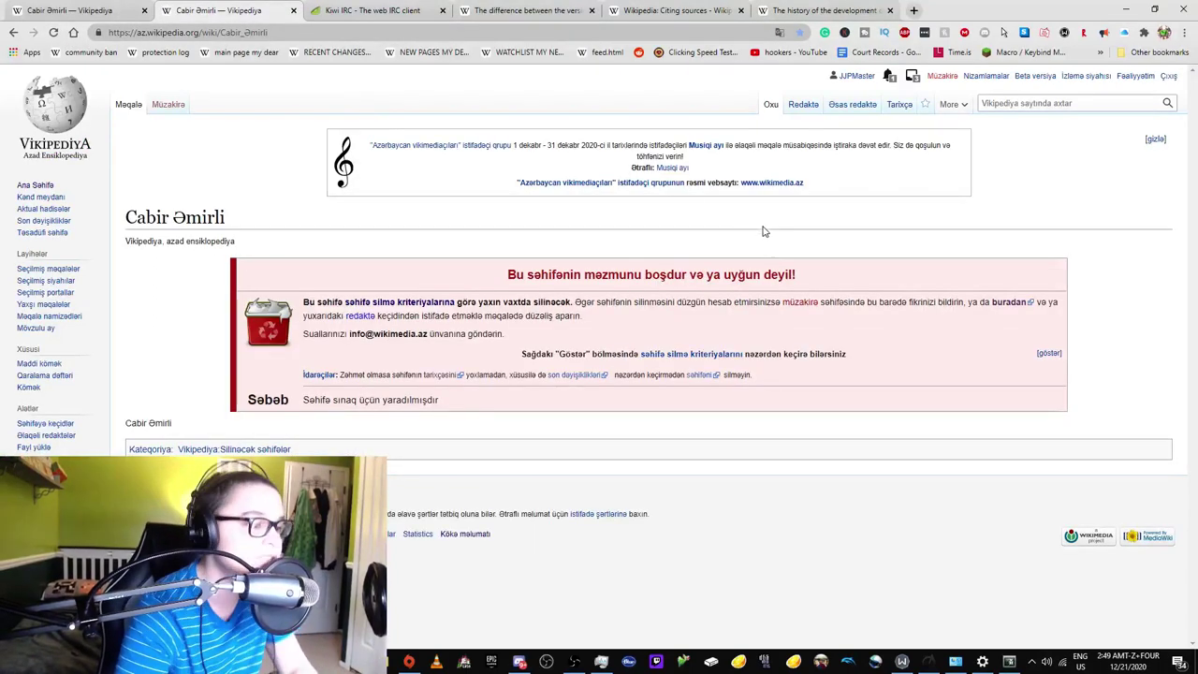
{"action": "left_click", "coordinate": [777, 32]}
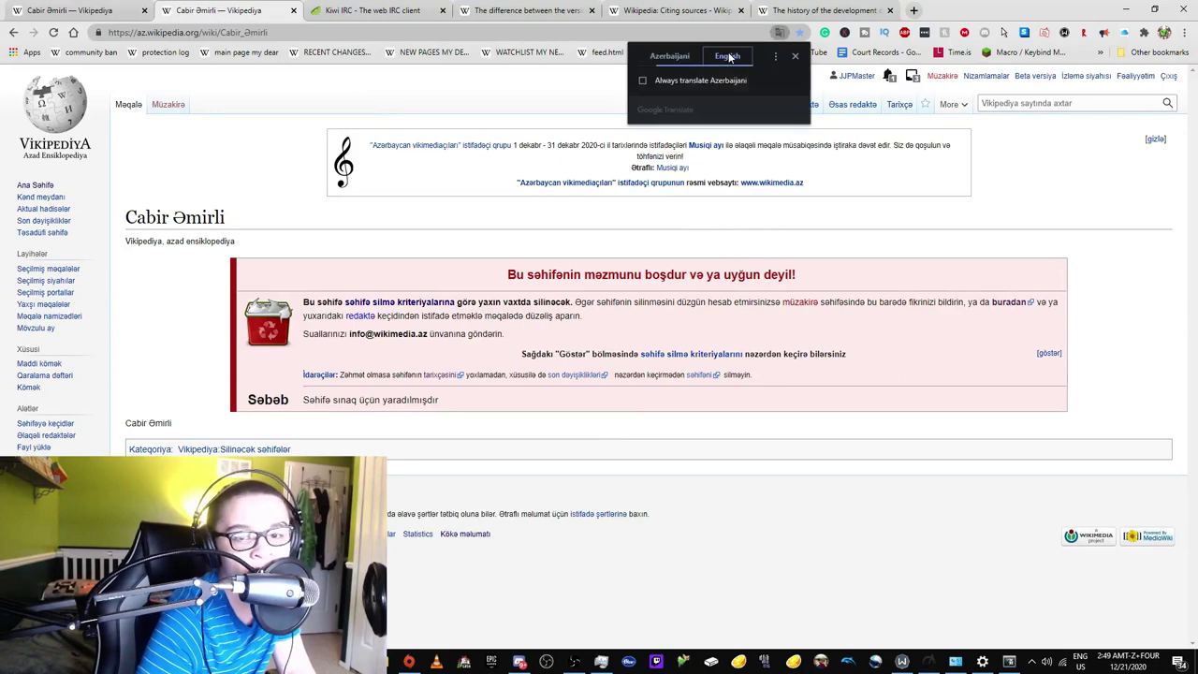
{"action": "left_click", "coordinate": [728, 57]}
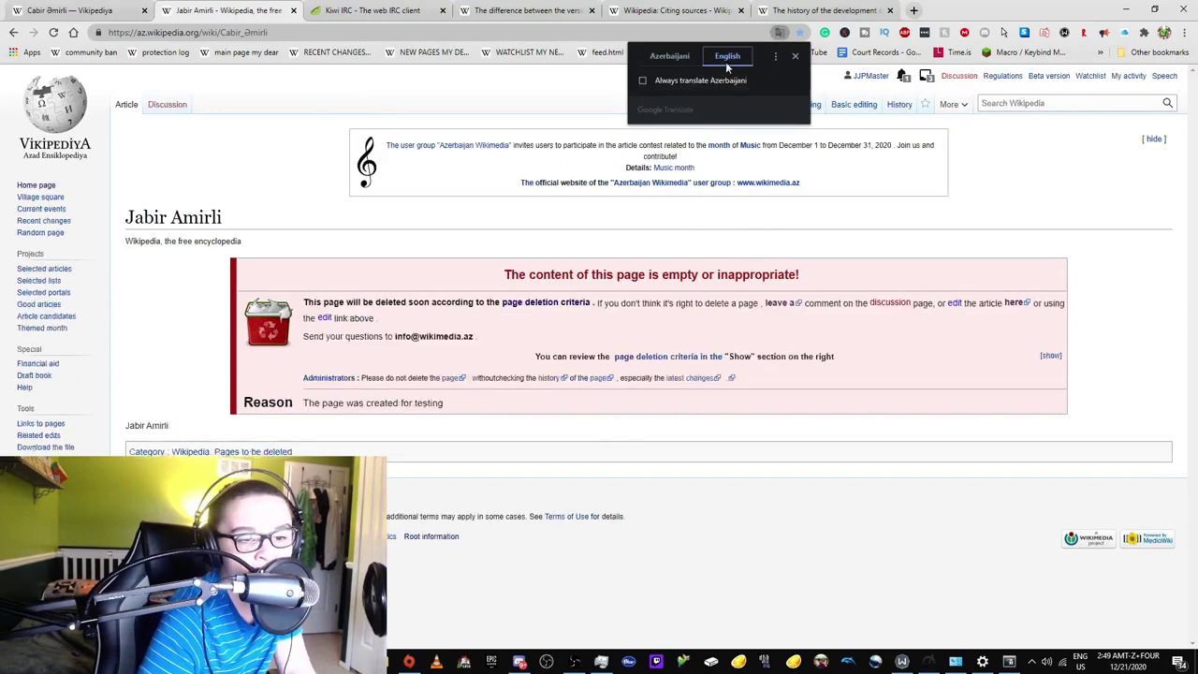
{"action": "left_click", "coordinate": [669, 57]}
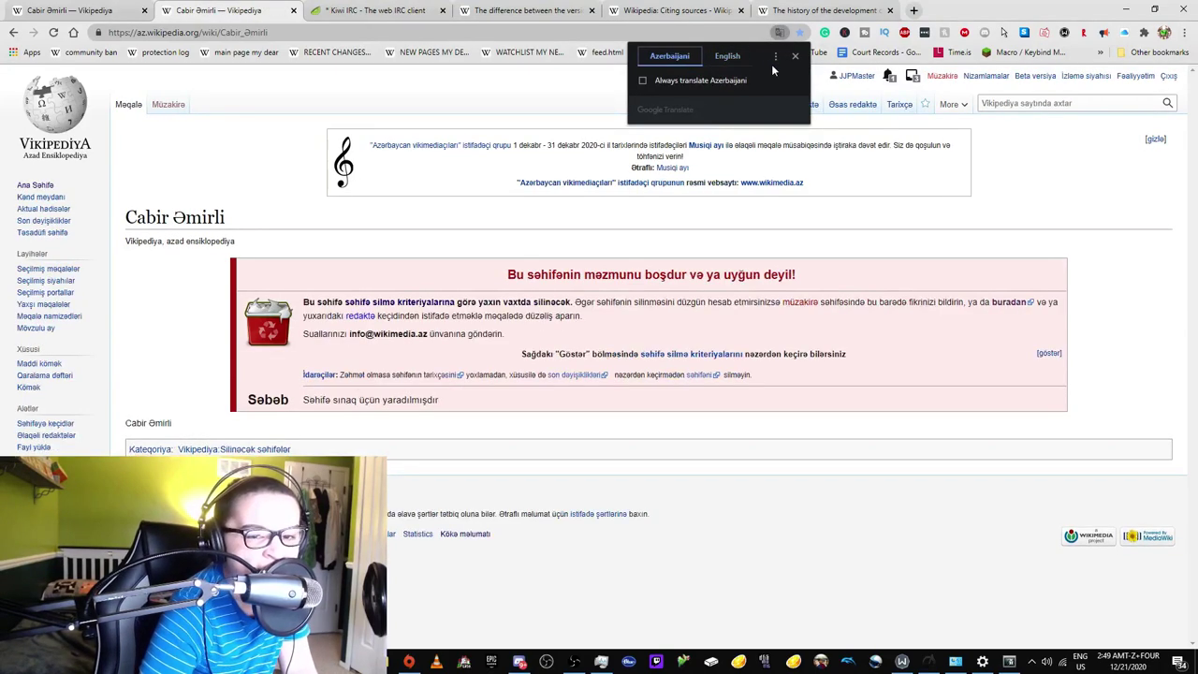
{"action": "left_click", "coordinate": [423, 11]}
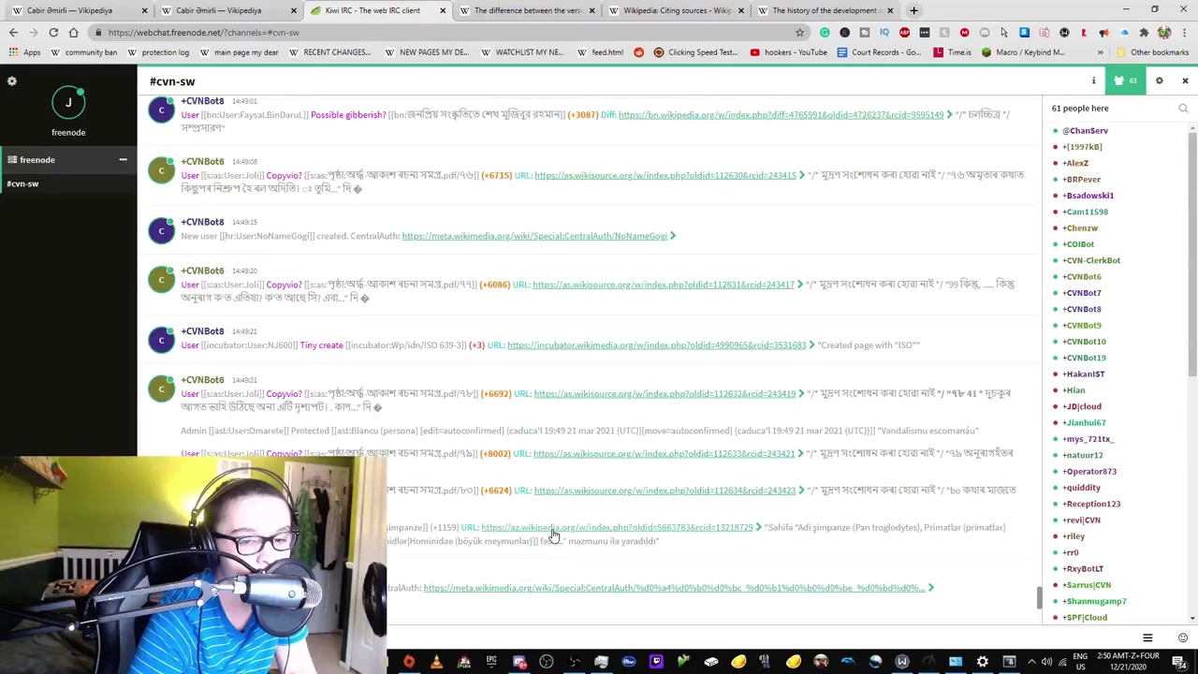
Open the az.wikipedia Adi şimpanze diff in a new tab, view it in English, then open the article in Content Translation
{"action": "right_click", "coordinate": [553, 533]}
{"action": "left_click", "coordinate": [580, 396]}
{"action": "left_click", "coordinate": [513, 6]}
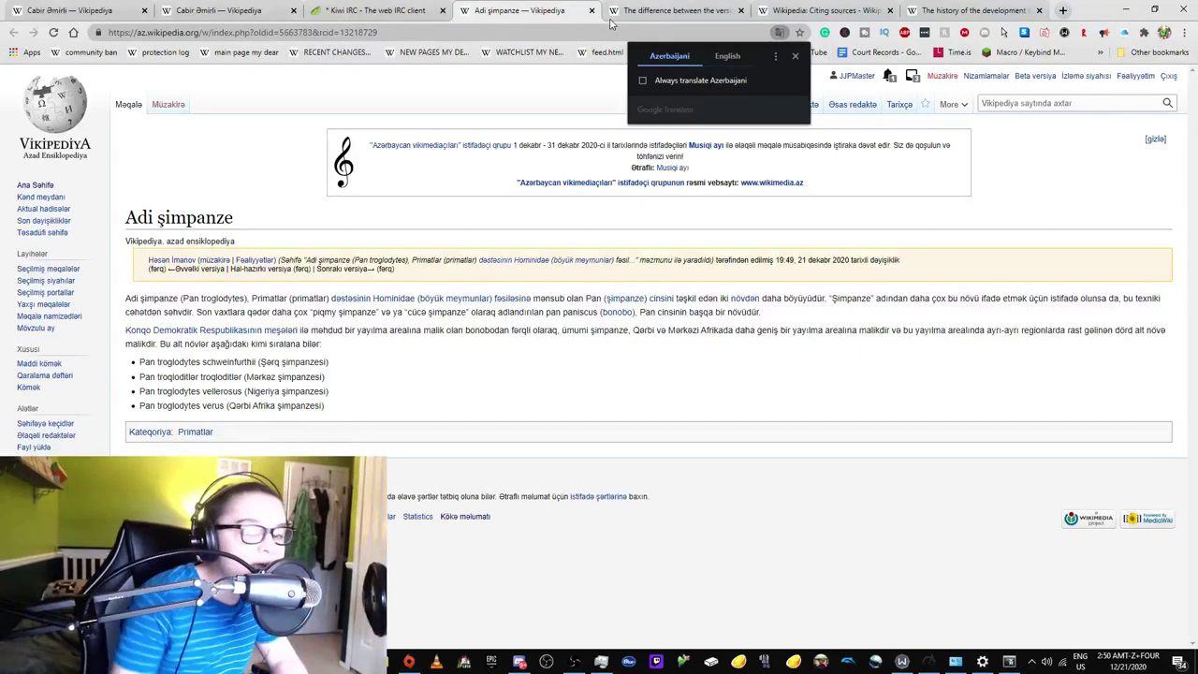
{"action": "left_click", "coordinate": [729, 56]}
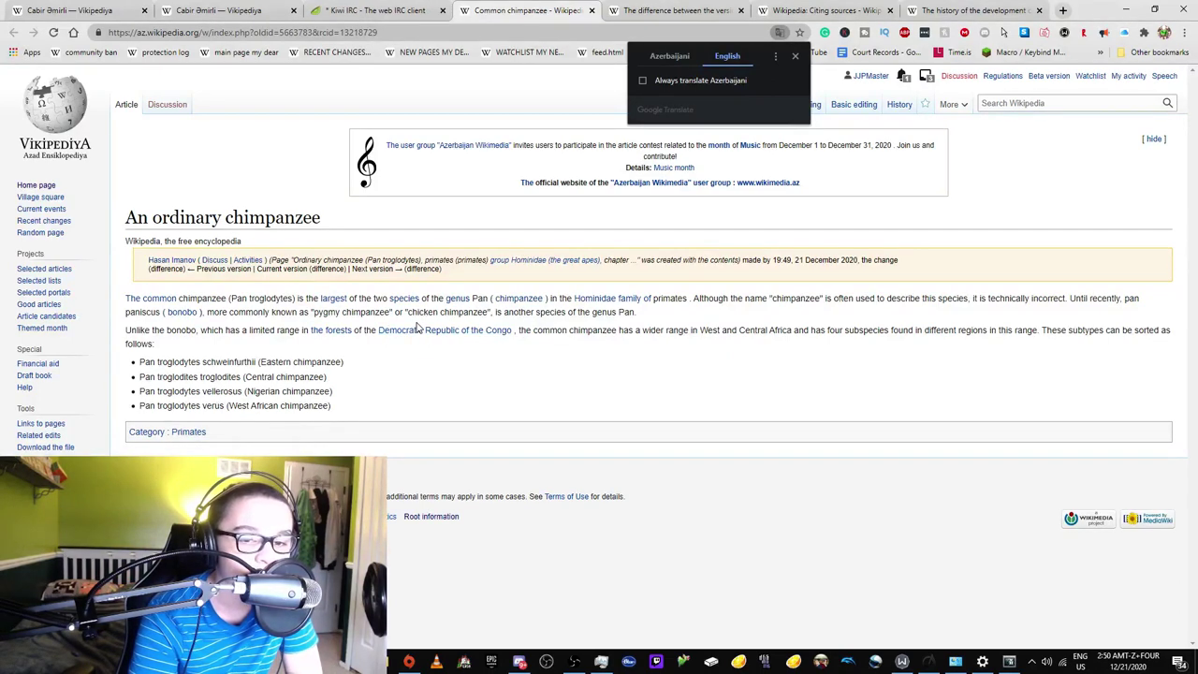
{"action": "left_click", "coordinate": [125, 114]}
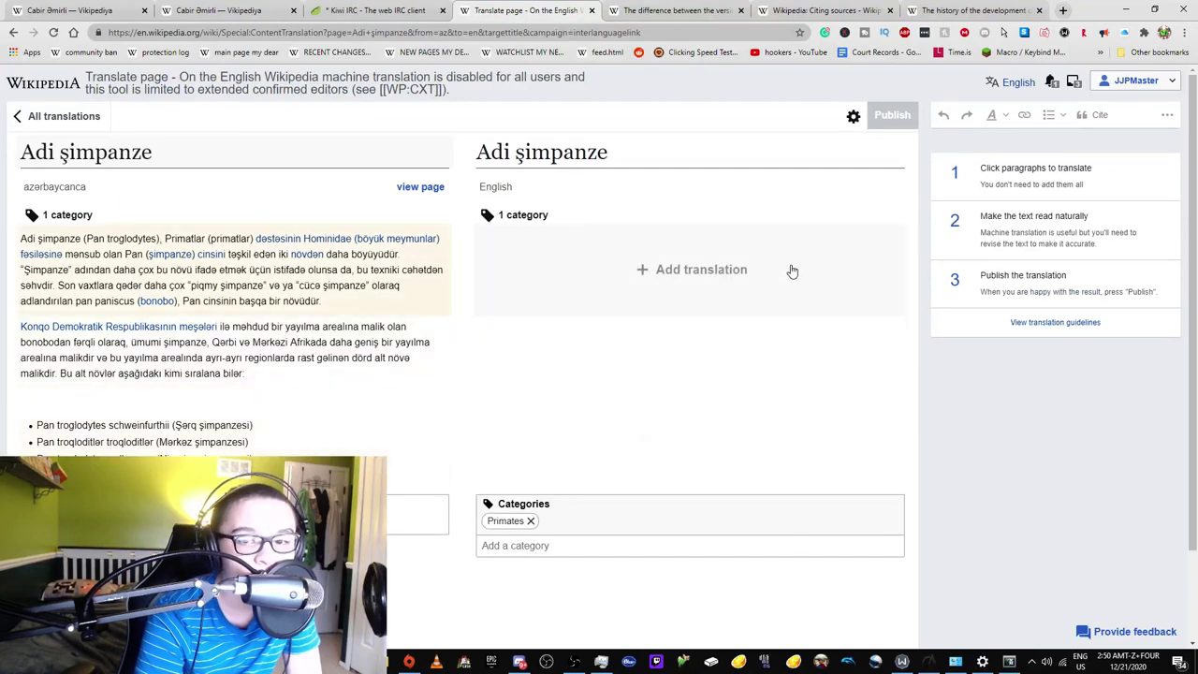
Add two untranslated paragraphs to the Adi şimpanze draft and read the machine-translation help page from the 'Why?' link
{"action": "left_click", "coordinate": [609, 258]}
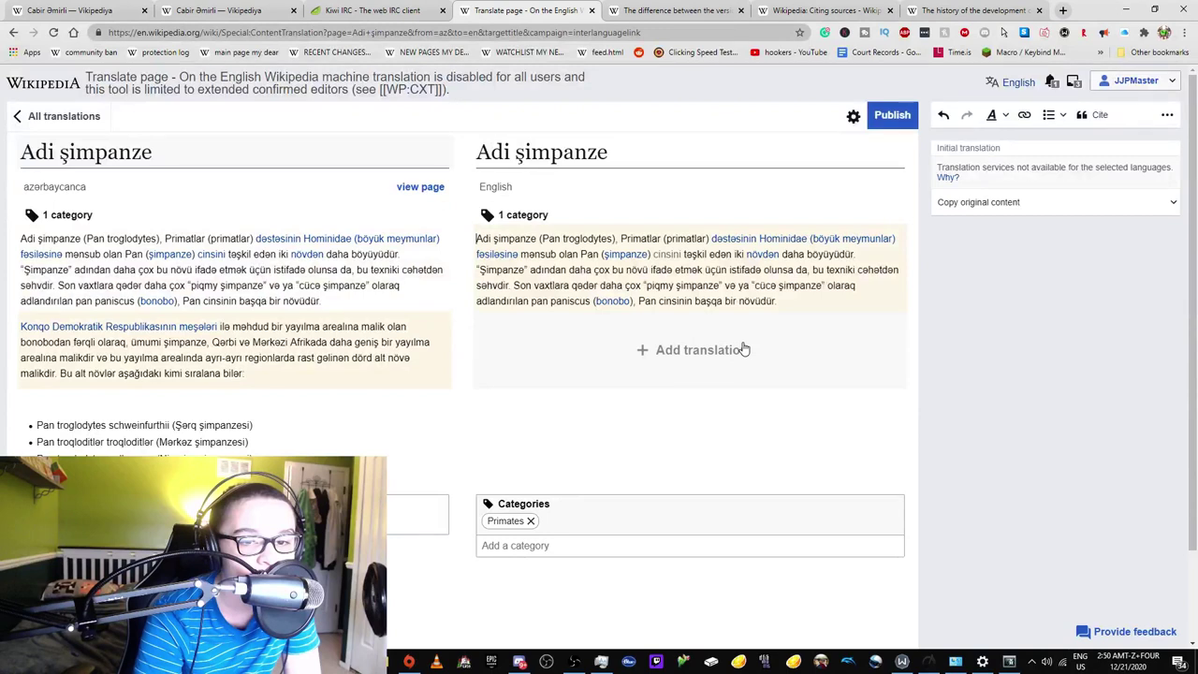
{"action": "left_click", "coordinate": [744, 349]}
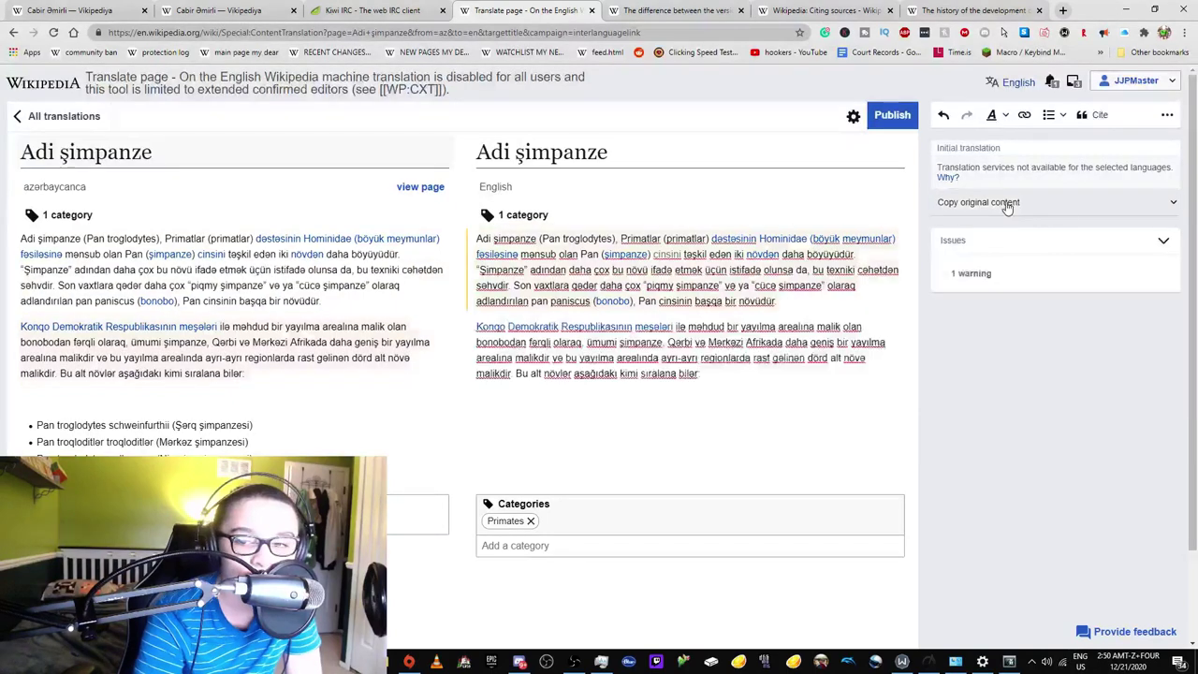
{"action": "right_click", "coordinate": [949, 178]}
{"action": "left_click", "coordinate": [953, 189]}
{"action": "left_click", "coordinate": [562, 9]}
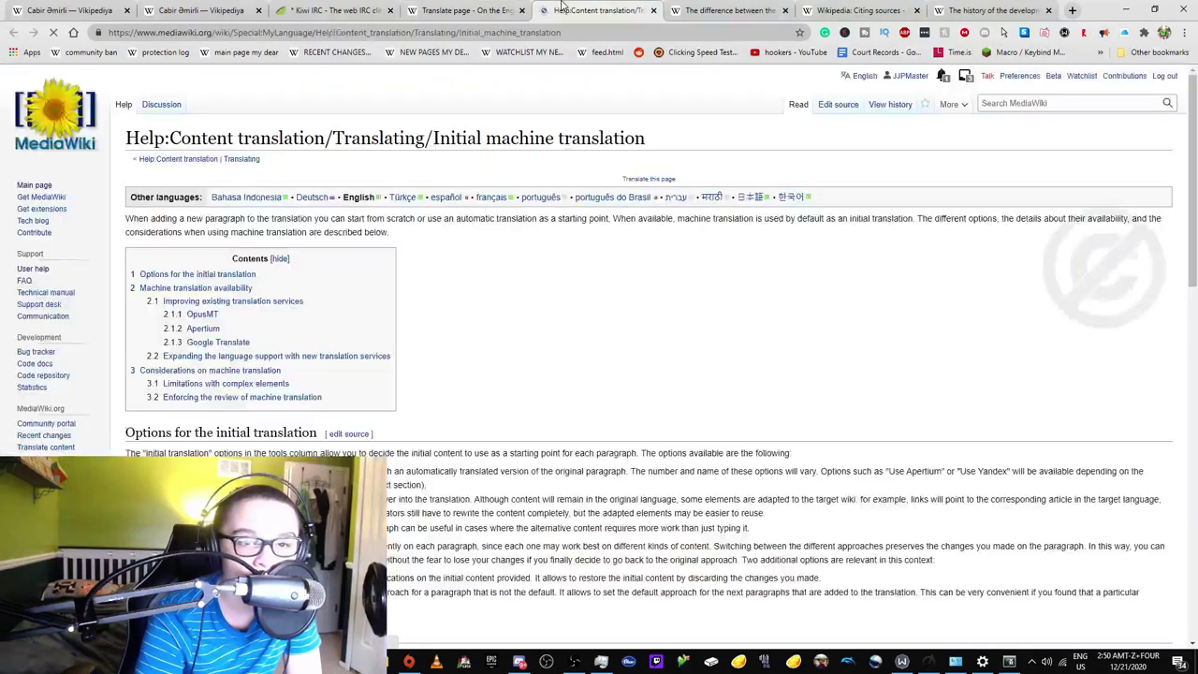
{"action": "scroll", "coordinate": [319, 430], "scroll_direction": "down", "scroll_amount": 2}
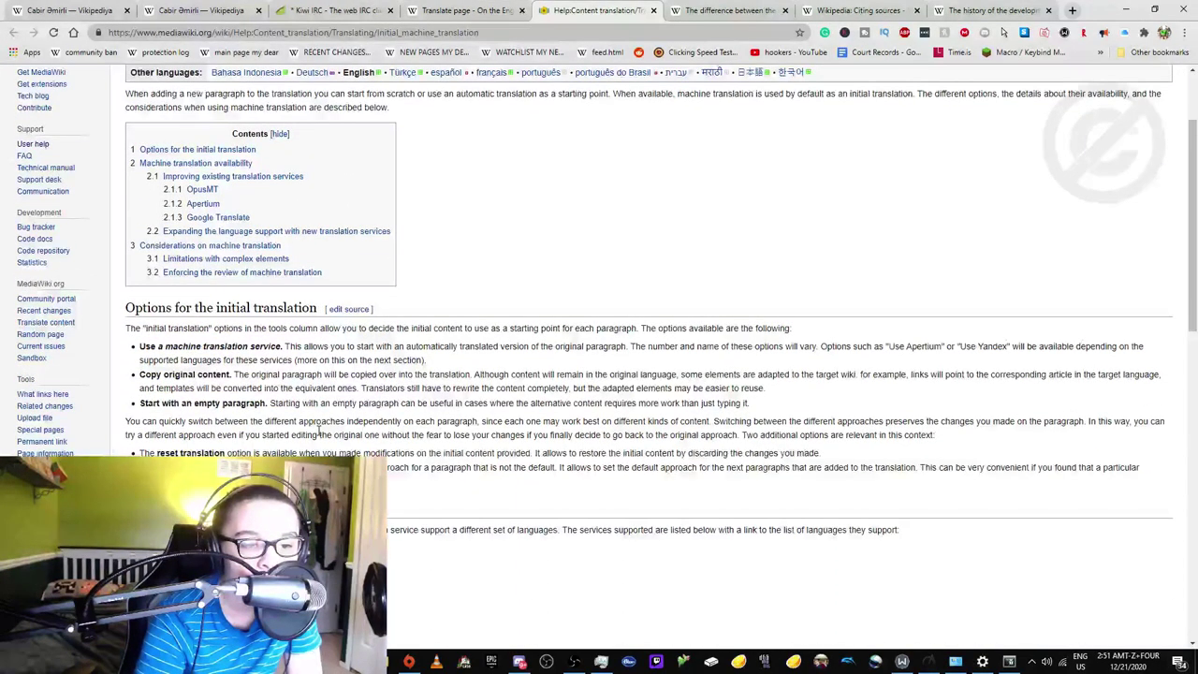
{"action": "scroll", "coordinate": [319, 430], "scroll_direction": "down", "scroll_amount": 5}
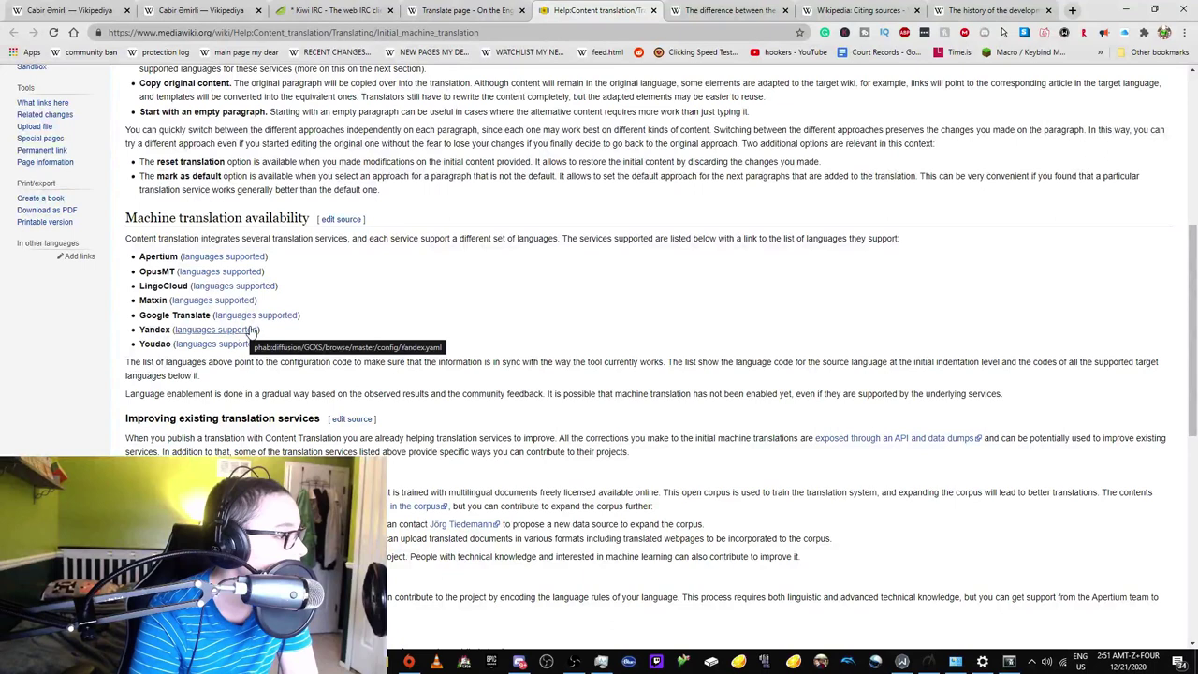
{"action": "left_click", "coordinate": [238, 9]}
Open the Slovenian astronomers diff from the IRC feed in a new tab and view it in English
{"action": "left_click", "coordinate": [297, 8]}
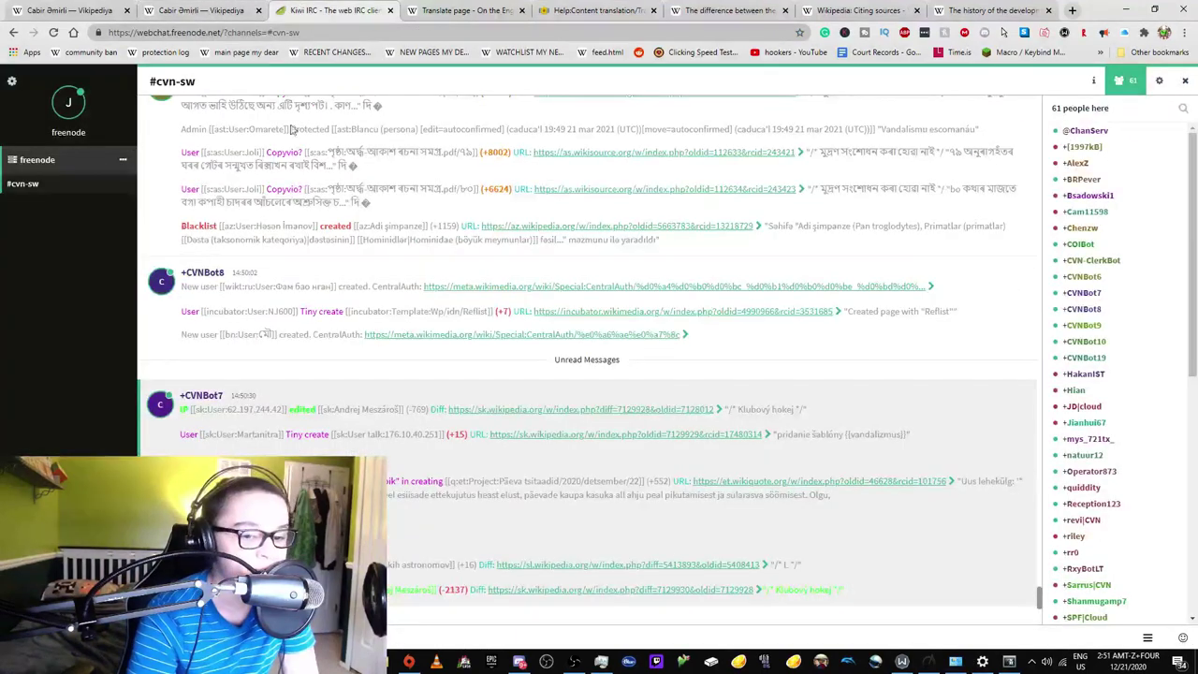
{"action": "right_click", "coordinate": [539, 563]}
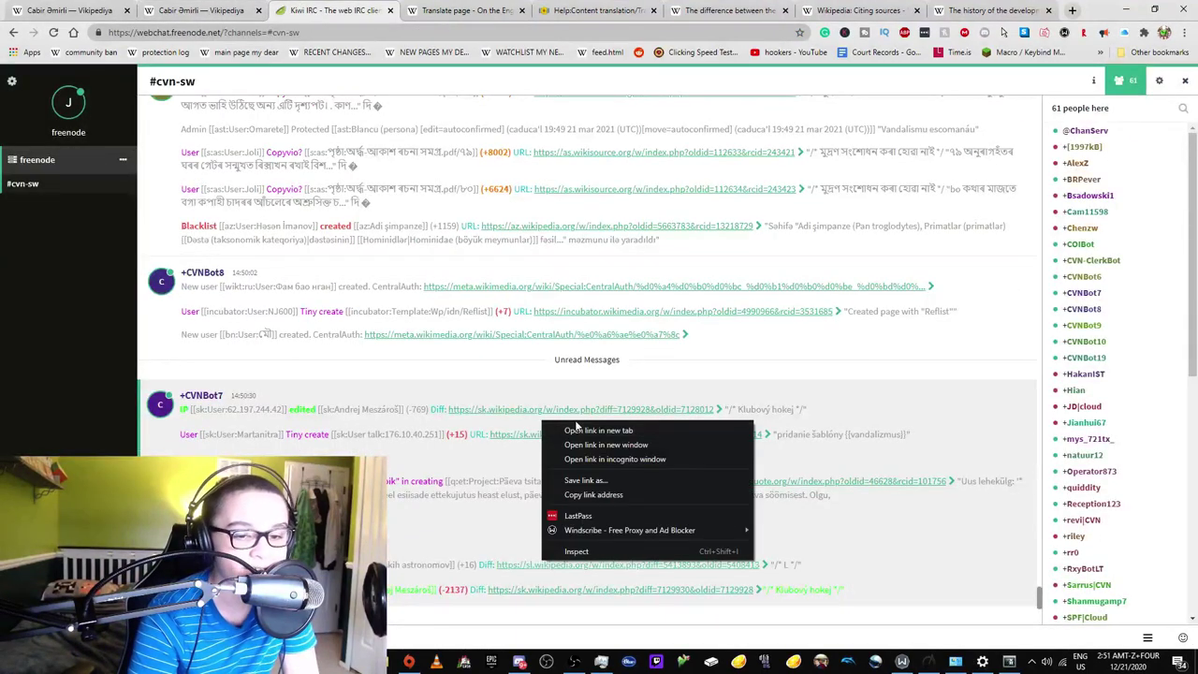
{"action": "left_click", "coordinate": [580, 428]}
{"action": "left_click", "coordinate": [404, 6]}
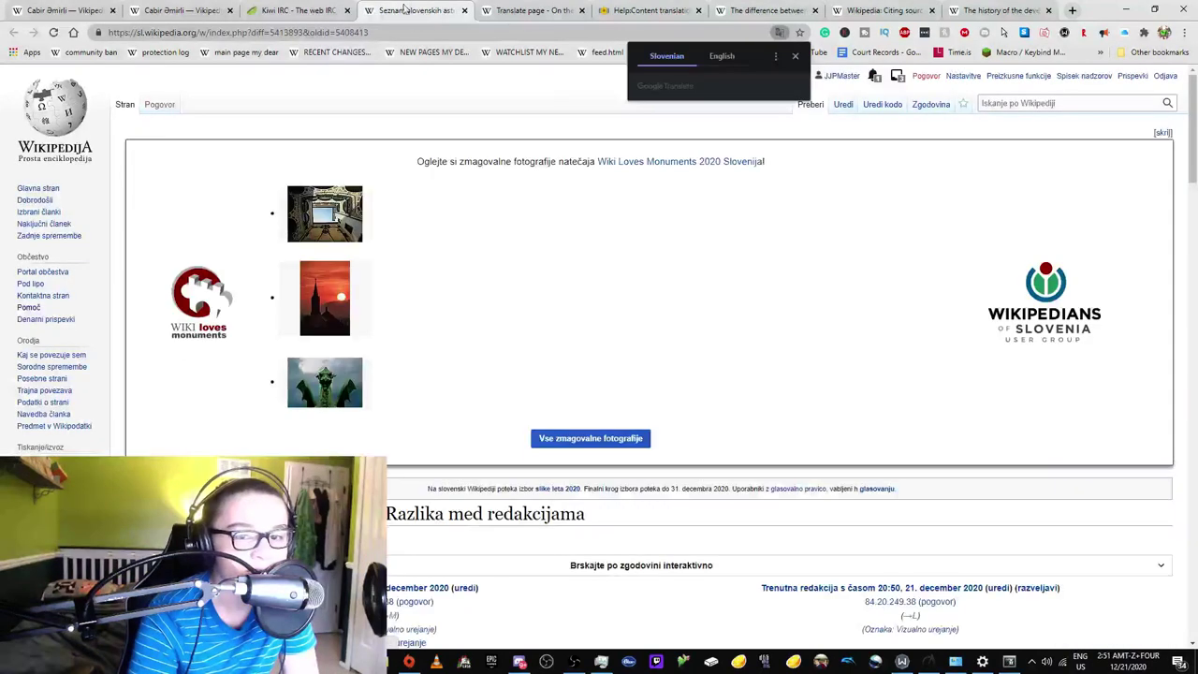
{"action": "left_click", "coordinate": [724, 57]}
{"action": "scroll", "coordinate": [674, 152], "scroll_direction": "down", "scroll_amount": 4}
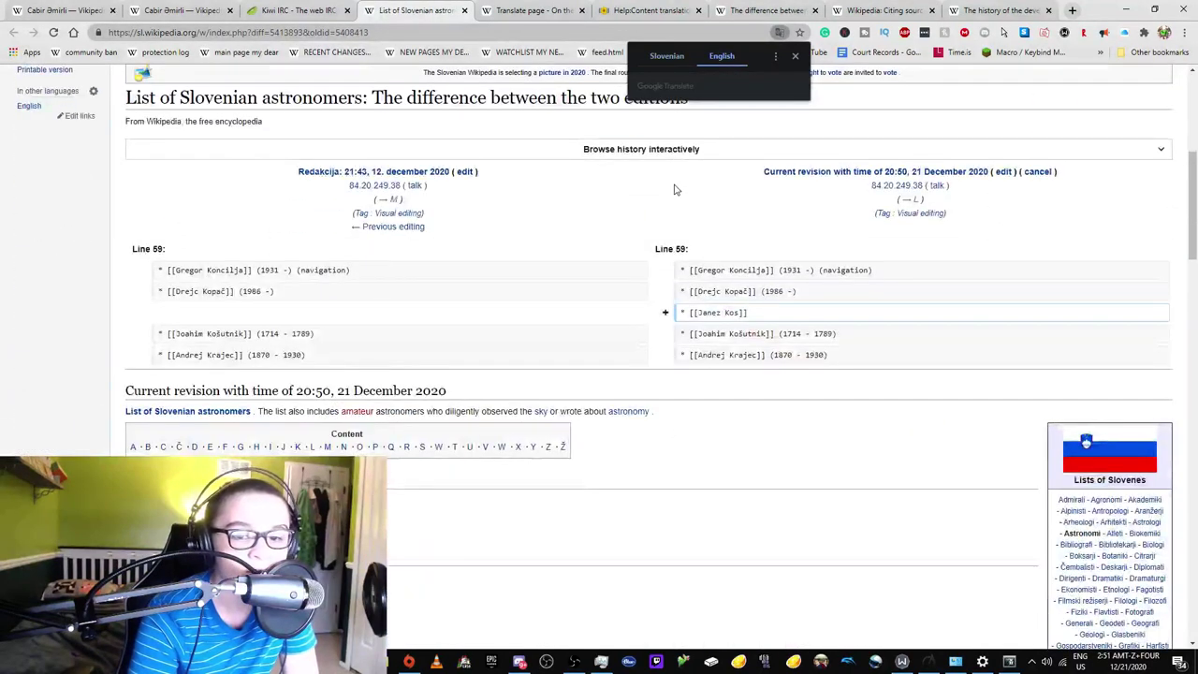
Open the sk.wikipedia Andrej Meszároš diff from the IRC feed in a new tab
{"action": "left_click", "coordinate": [318, 10]}
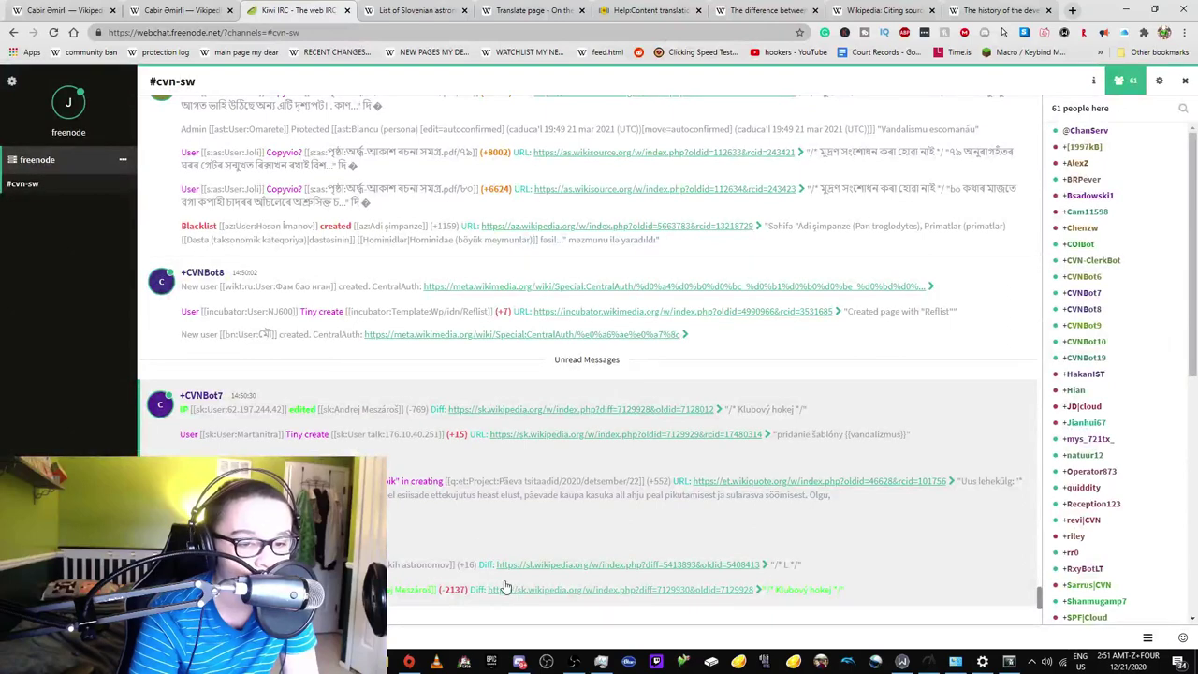
{"action": "right_click", "coordinate": [502, 506]}
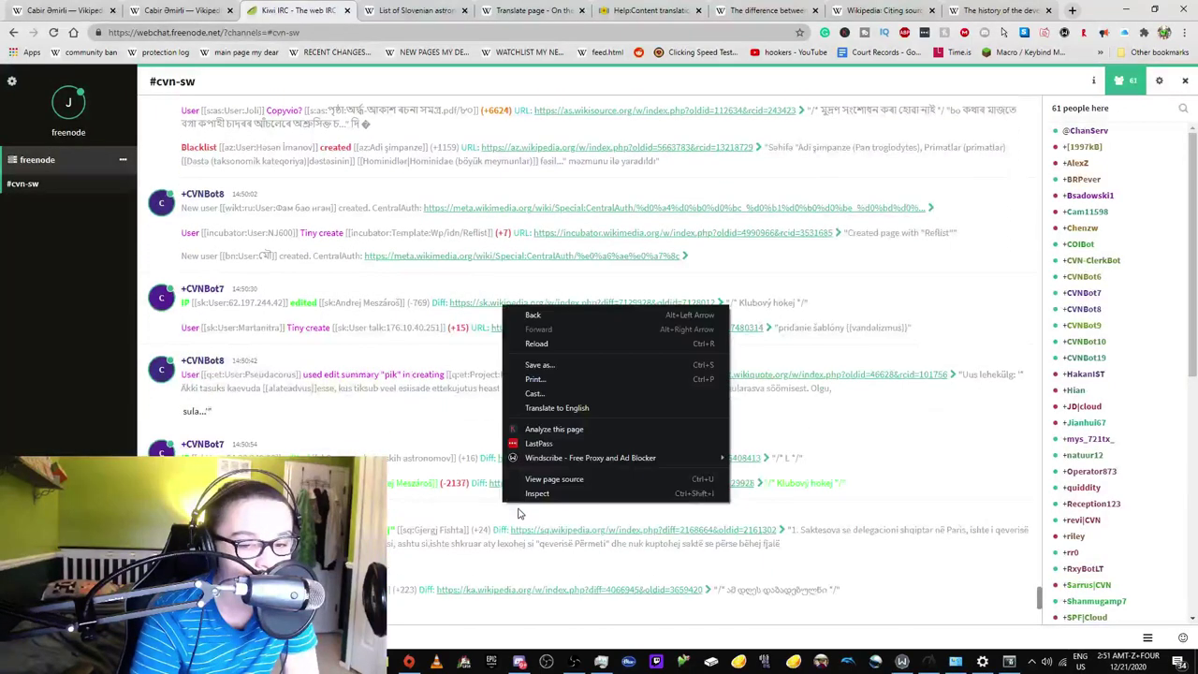
{"action": "left_click", "coordinate": [512, 521]}
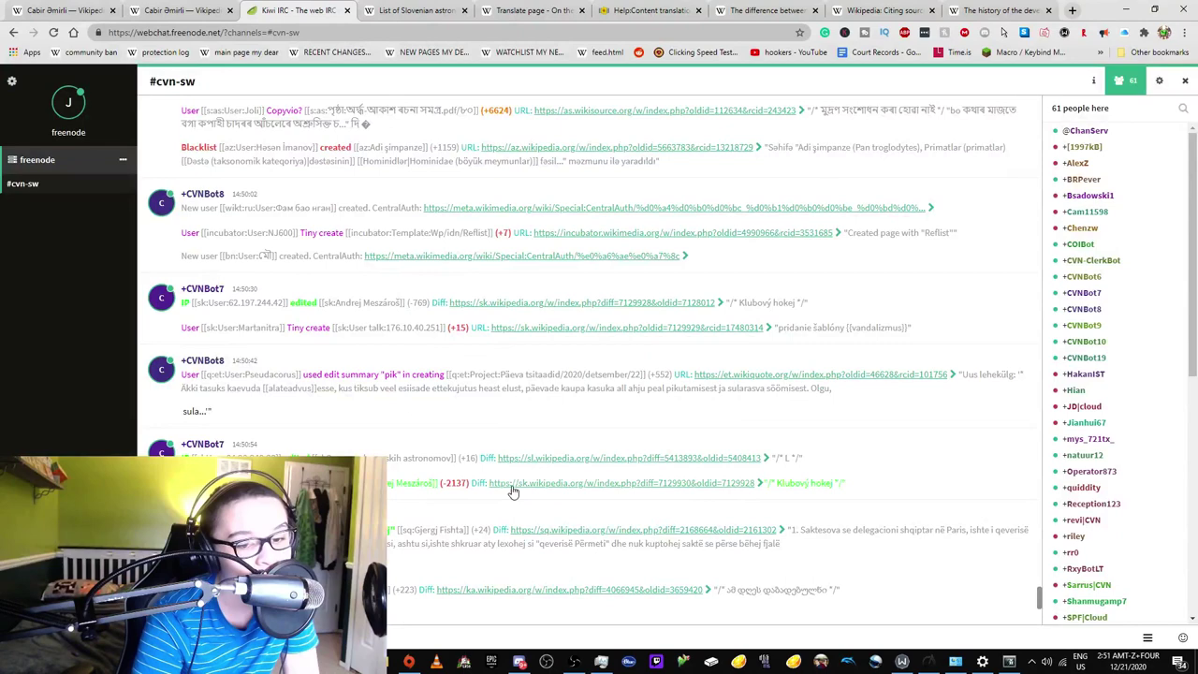
{"action": "right_click", "coordinate": [512, 492]}
{"action": "left_click", "coordinate": [538, 496]}
{"action": "left_click", "coordinate": [393, 10]}
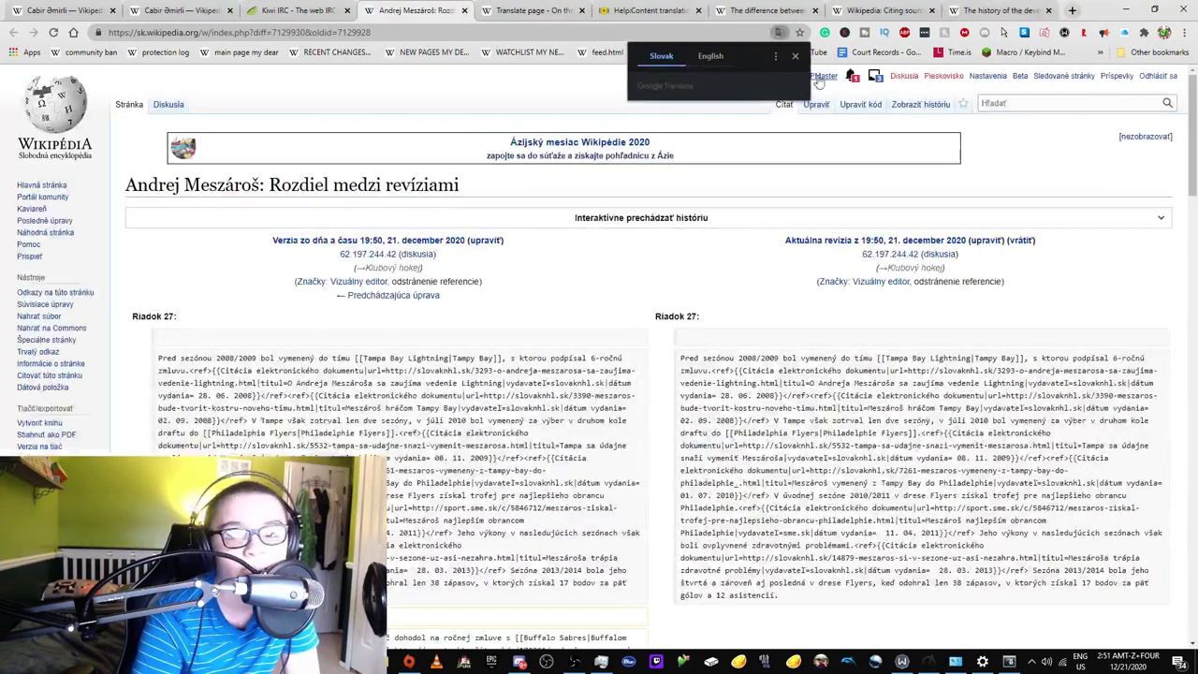
Open the Pashto Wikipedia talk-page notification in a new tab and read the welcome message
{"action": "left_click", "coordinate": [858, 81]}
{"action": "left_click", "coordinate": [802, 178]}
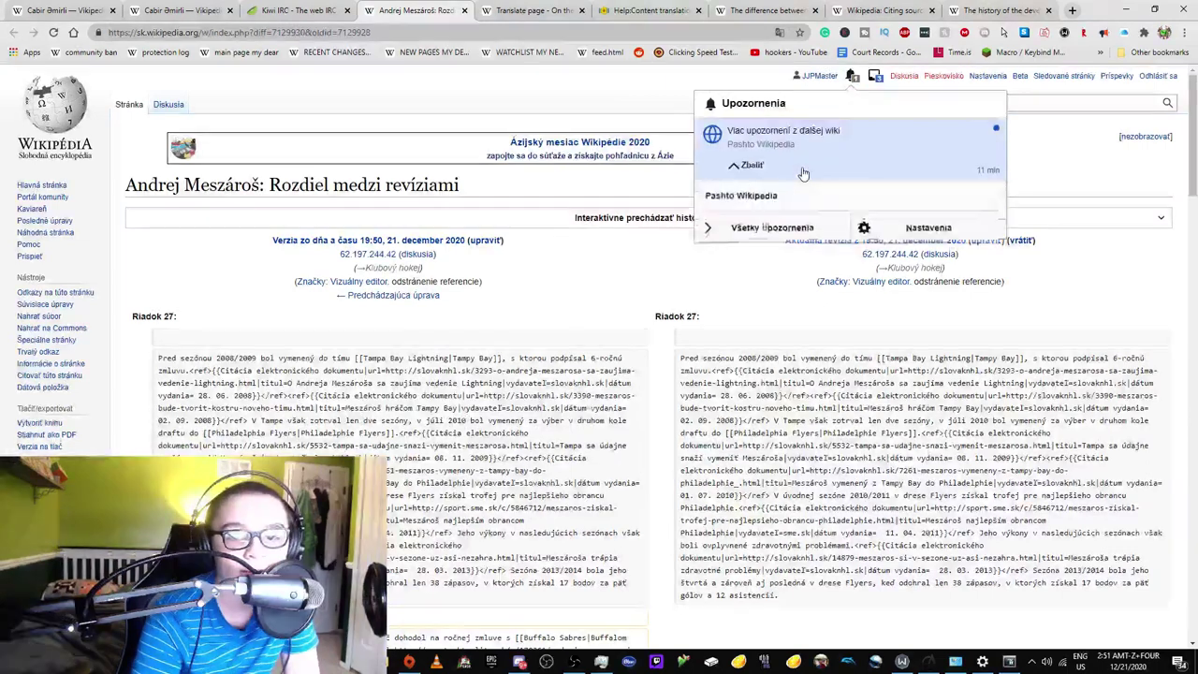
{"action": "right_click", "coordinate": [807, 224]}
{"action": "left_click", "coordinate": [843, 233]}
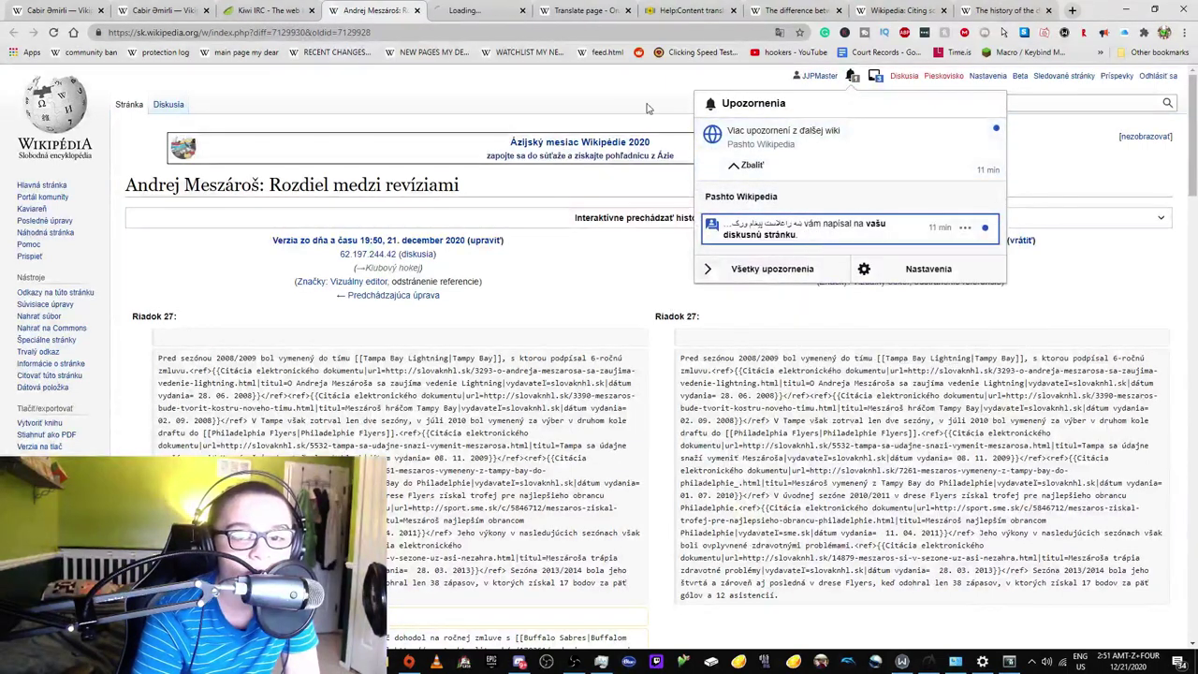
{"action": "left_click", "coordinate": [501, 8]}
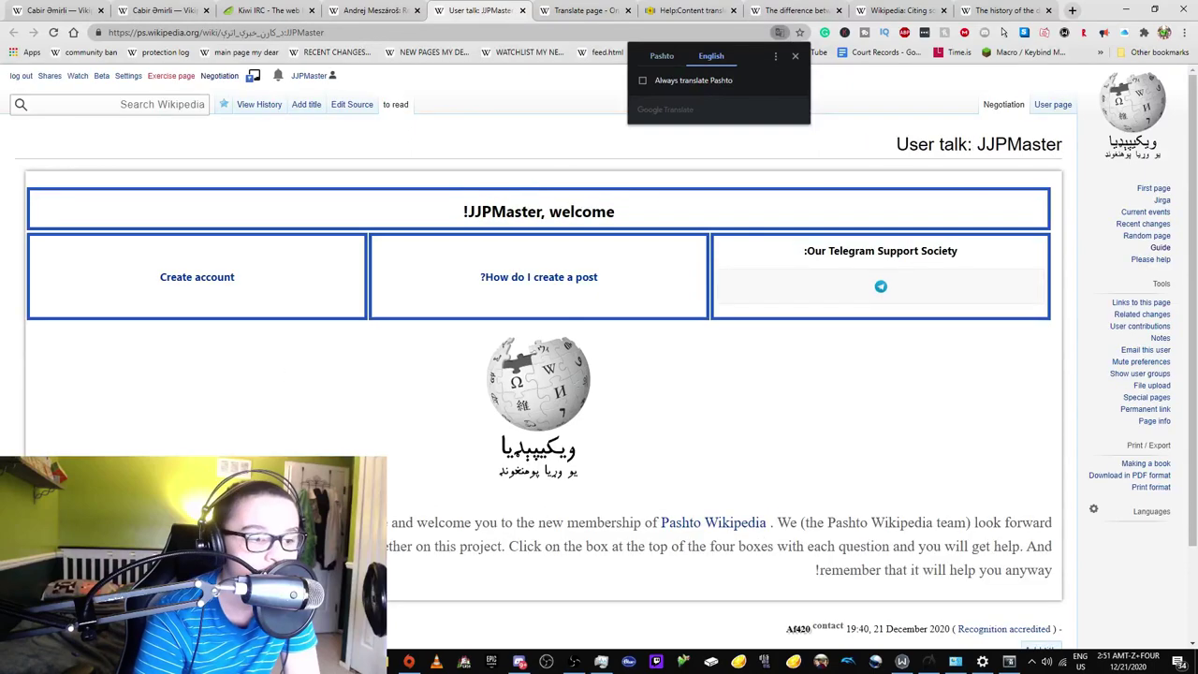
{"action": "scroll", "coordinate": [535, 530], "scroll_direction": "down", "scroll_amount": 2}
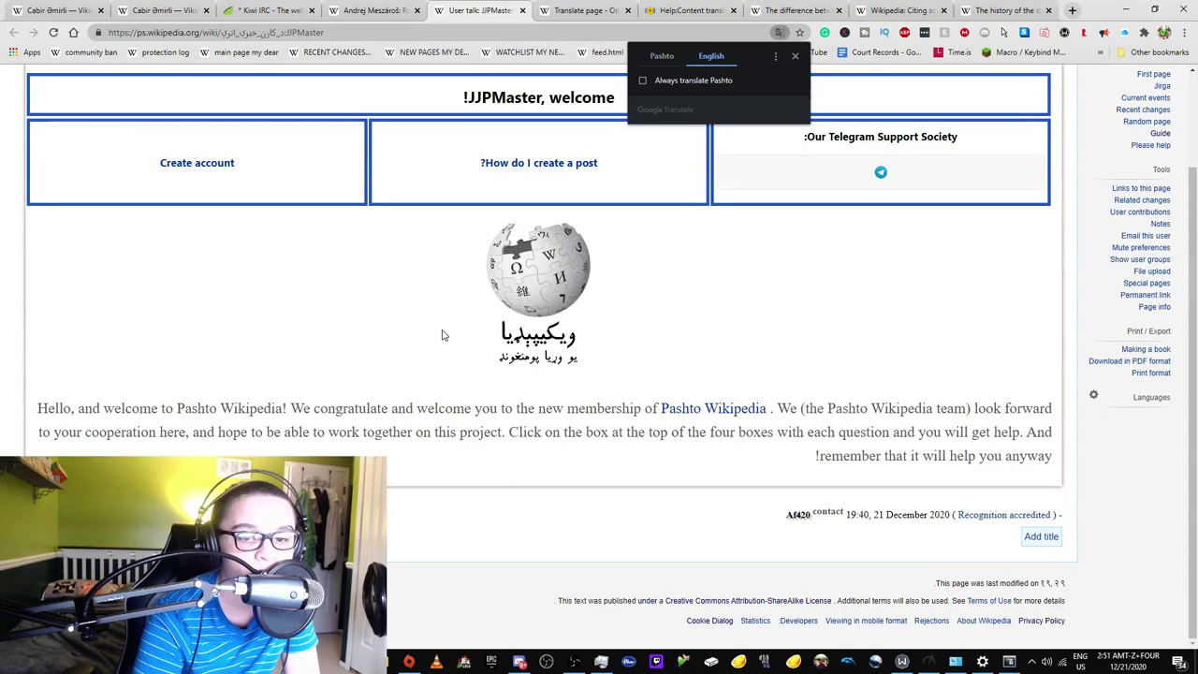
View the Andrej Meszároš diff in English and check the removed 2014/2015 Buffalo paragraph
{"action": "left_click", "coordinate": [368, 11]}
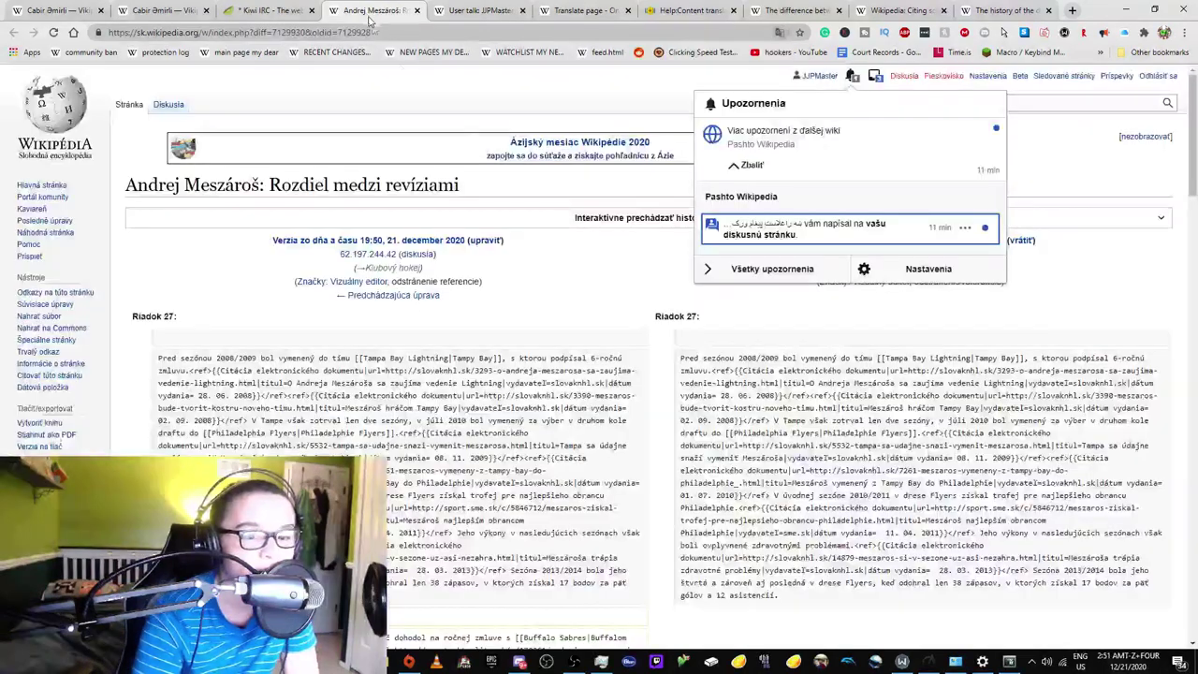
{"action": "scroll", "coordinate": [624, 365], "scroll_direction": "down", "scroll_amount": 8}
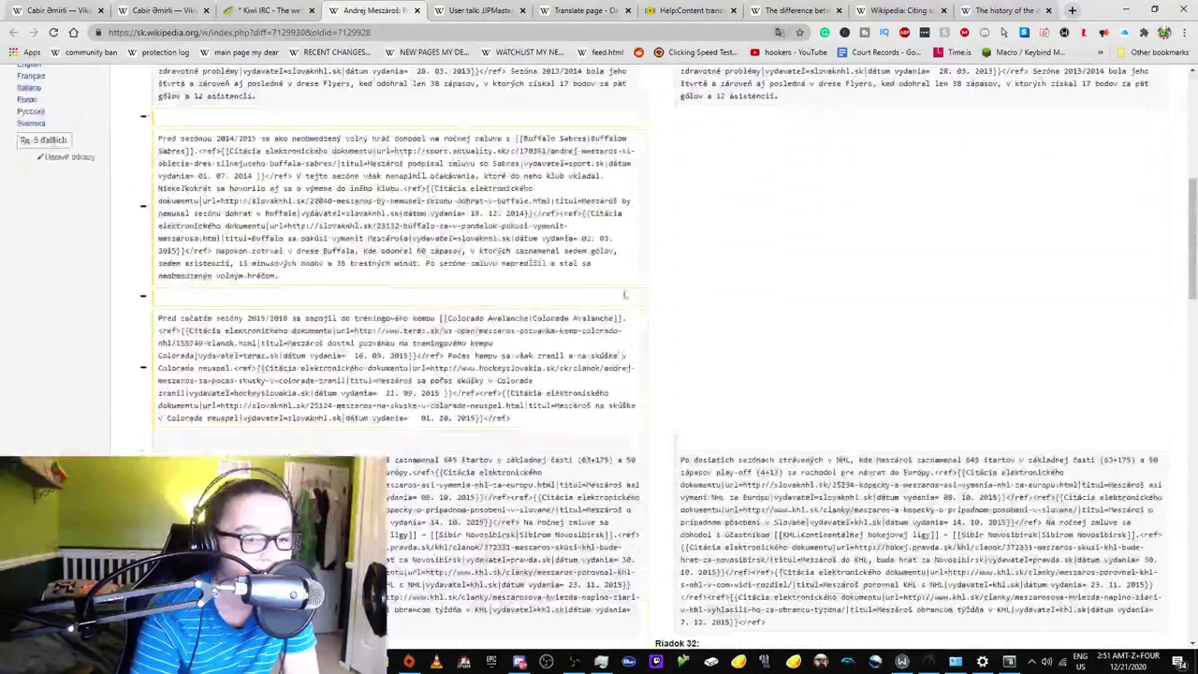
{"action": "left_click", "coordinate": [777, 32]}
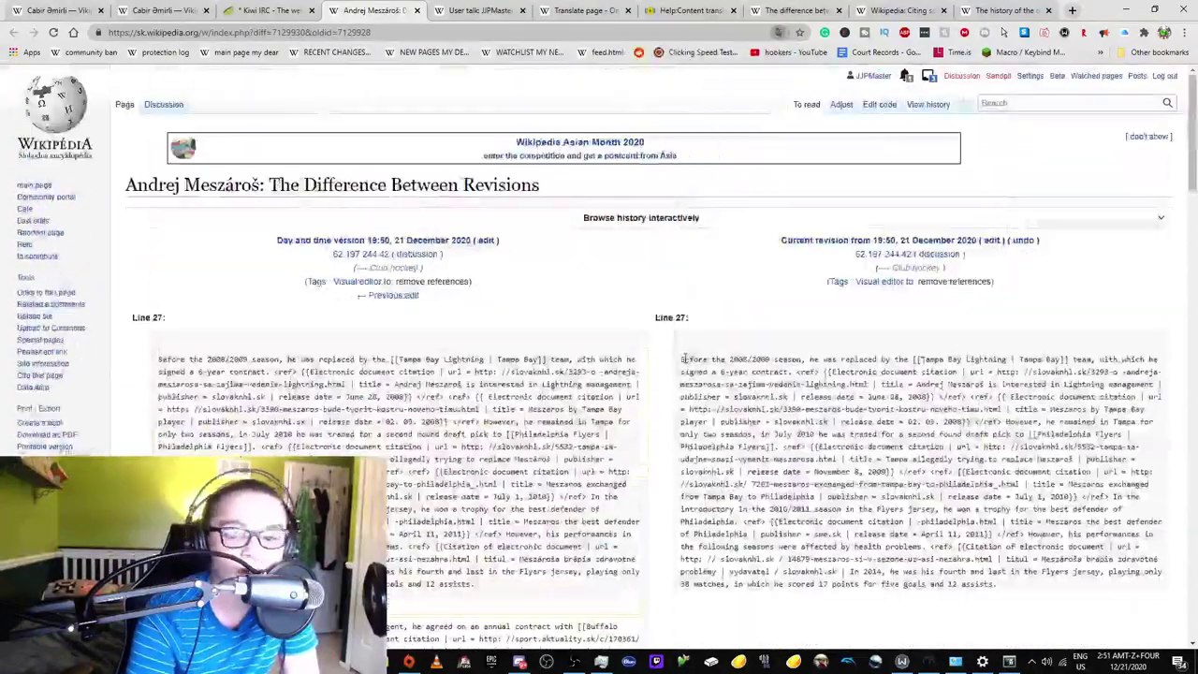
{"action": "scroll", "coordinate": [712, 432], "scroll_direction": "down", "scroll_amount": 5}
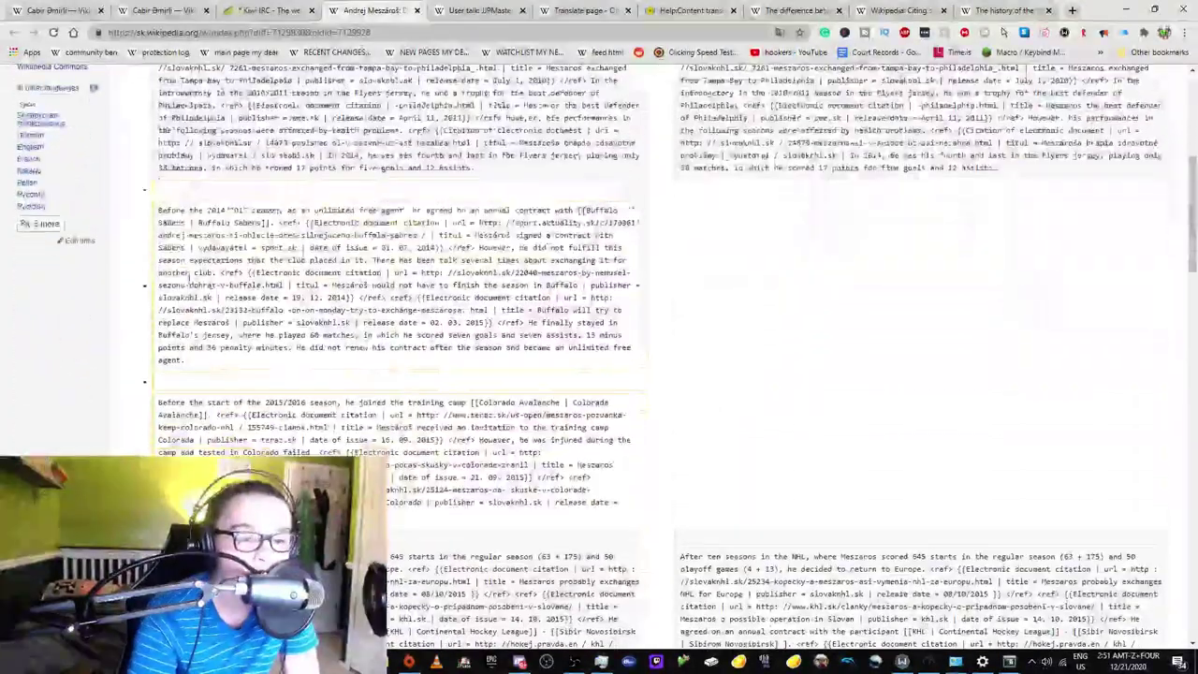
{"action": "left_click_drag", "start_coordinate": [159, 212], "coordinate": [357, 270]}
{"action": "left_click", "coordinate": [358, 270]}
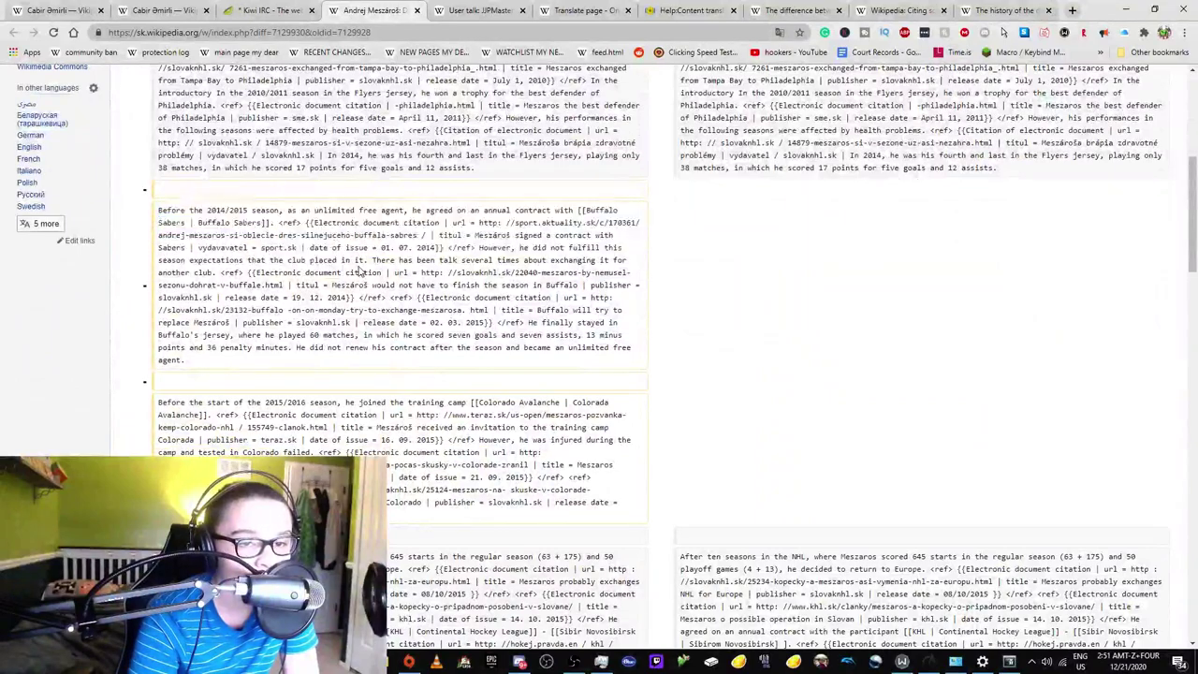
{"action": "scroll", "coordinate": [342, 359], "scroll_direction": "up", "scroll_amount": 5}
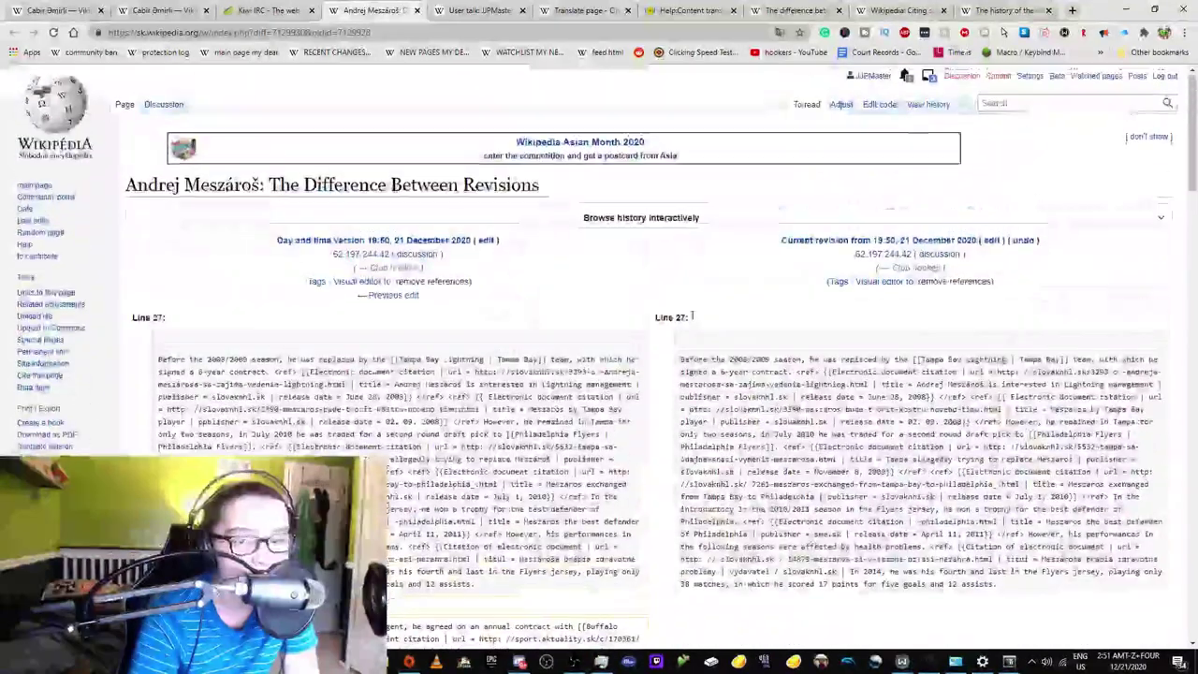
Undo the IP's reference-removing edit, then select the address bar on the user talk tab
{"action": "left_click", "coordinate": [1023, 241]}
{"action": "left_click", "coordinate": [478, 10]}
{"action": "left_click", "coordinate": [334, 35]}
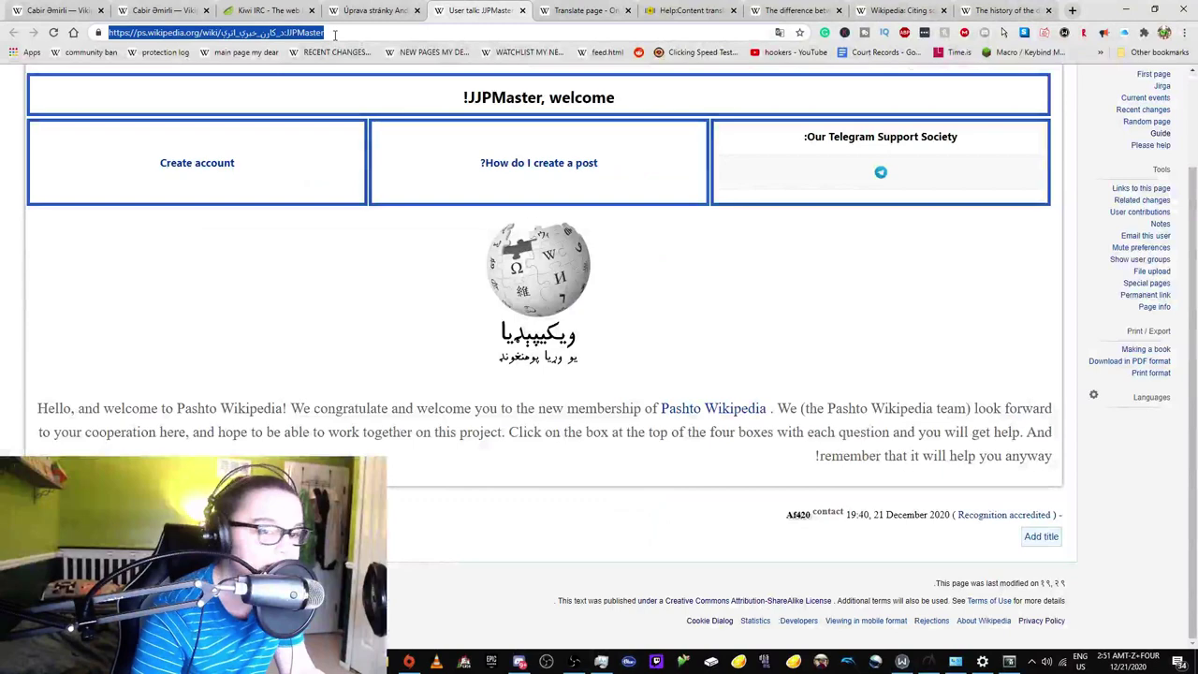
Search 'en to sv' and open Google Translate with an English interface
{"action": "type", "text": "en to sv"}
{"action": "key", "text": "Return"}
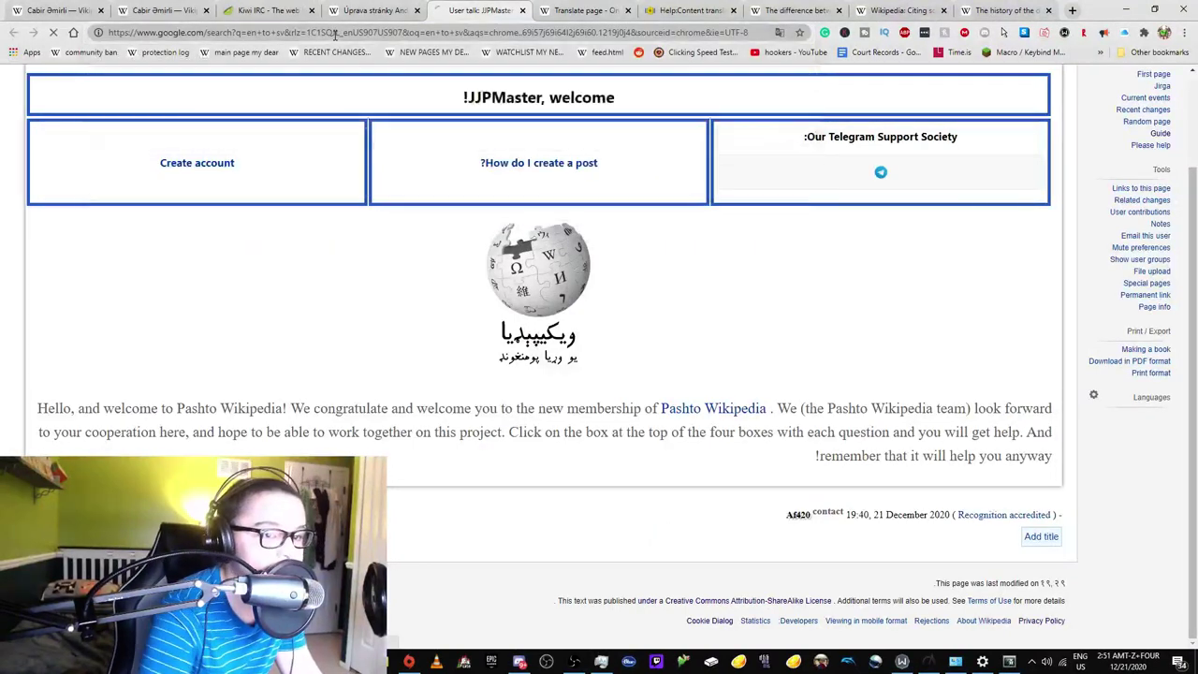
{"action": "left_click", "coordinate": [187, 194]}
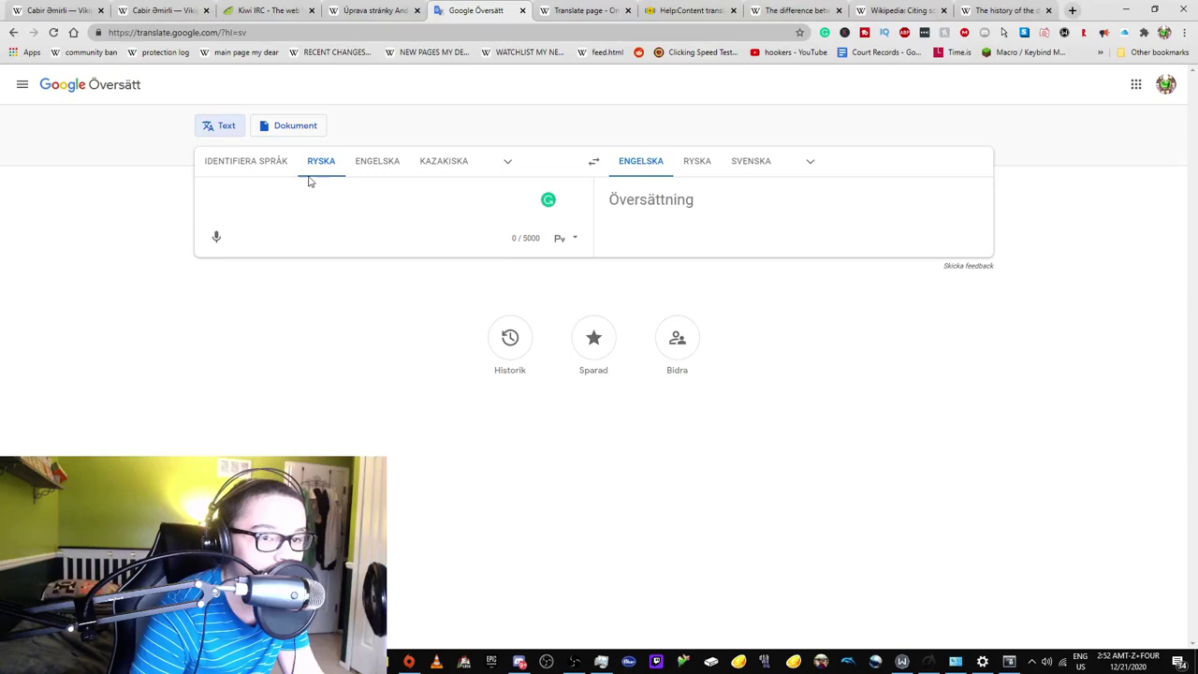
{"action": "left_click_drag", "start_coordinate": [237, 33], "coordinate": [256, 34]}
{"action": "key", "text": "BackSpace"}
{"action": "key", "text": "Return"}
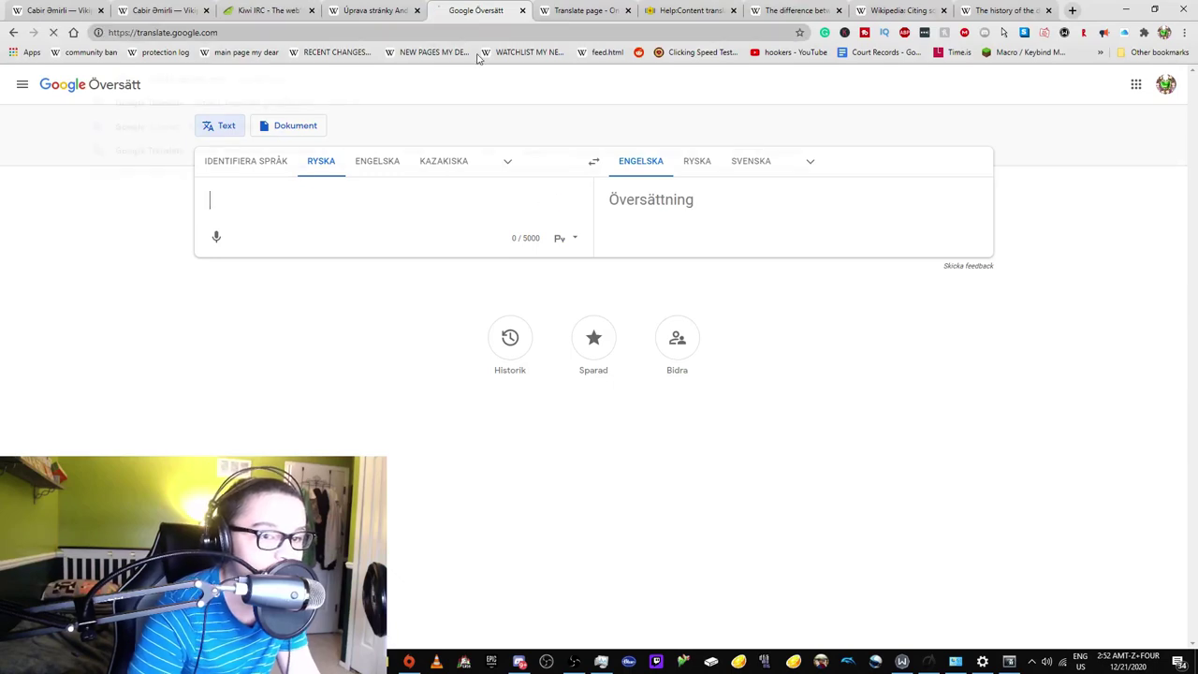
Translate "unexplained content removal?" from English to Slovak and copy the result
{"action": "left_click", "coordinate": [593, 161]}
{"action": "left_click", "coordinate": [811, 163]}
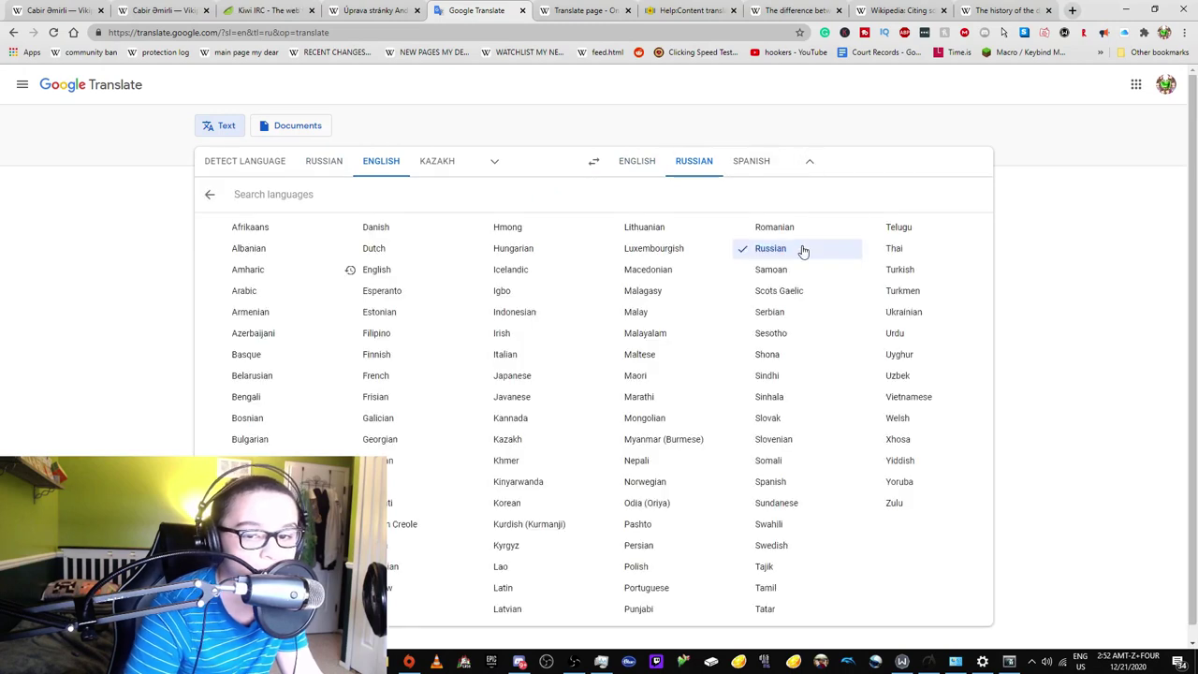
{"action": "left_click", "coordinate": [777, 419]}
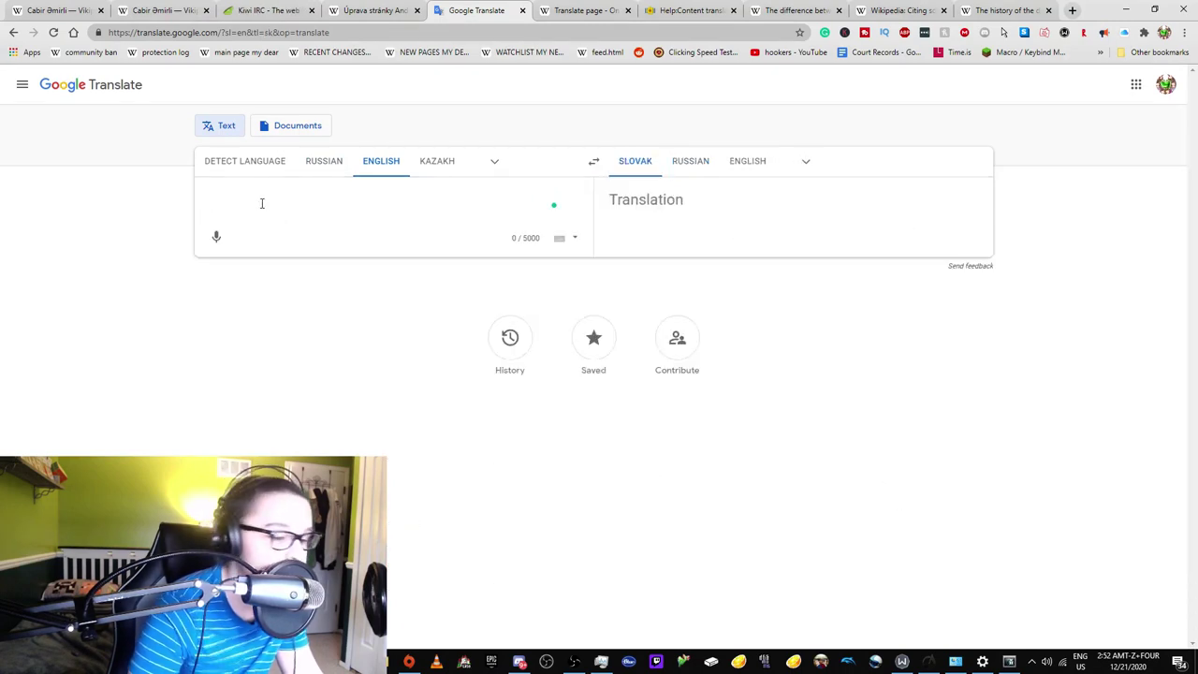
{"action": "type", "text": "unexplained o"}
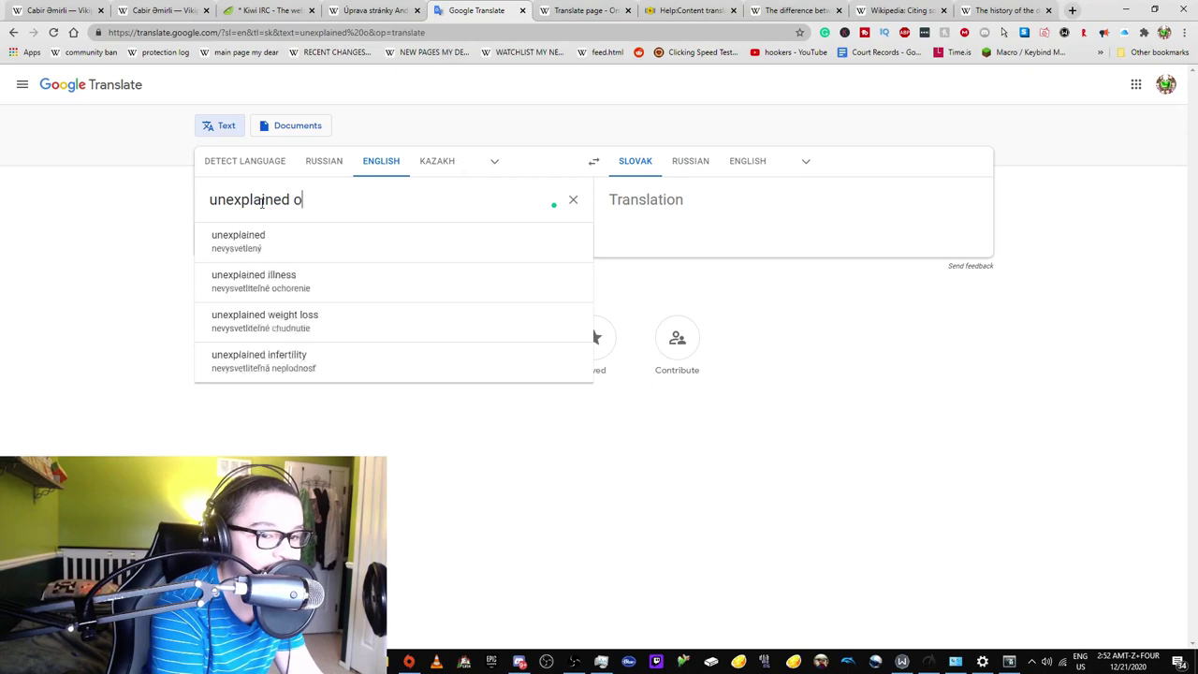
{"action": "key", "text": "BackSpace"}
{"action": "type", "text": "contnt"}
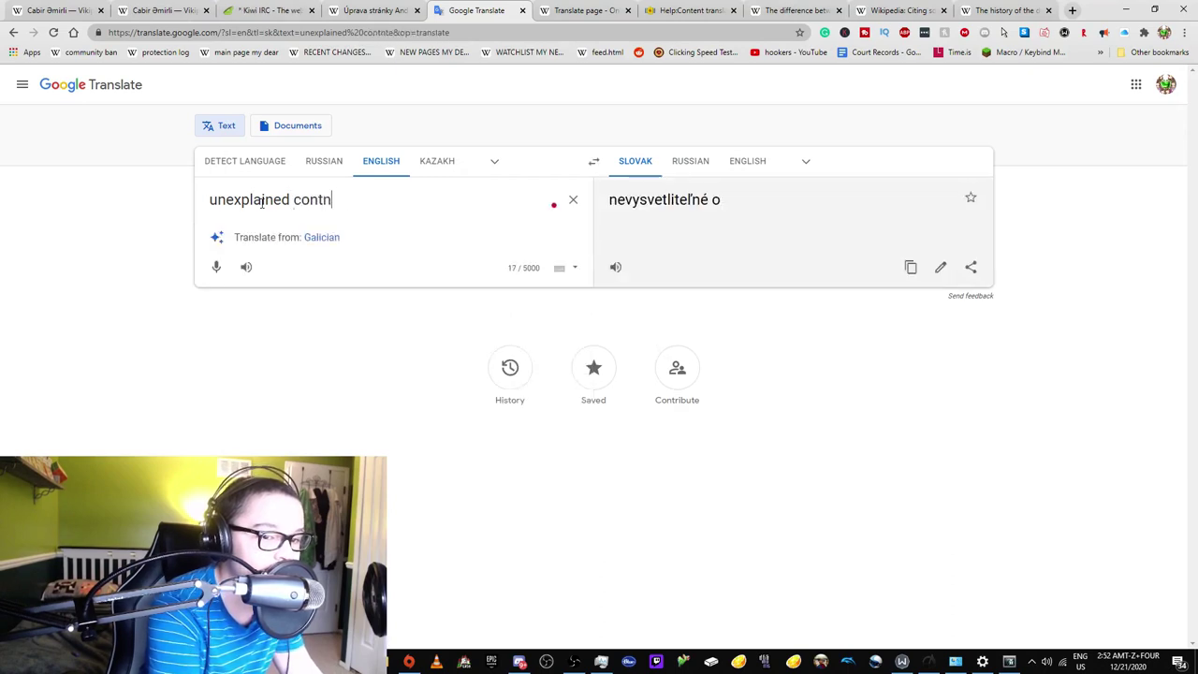
{"action": "key", "text": "BackSpace"}
{"action": "type", "text": "ent remi"}
{"action": "type", "text": "mov"}
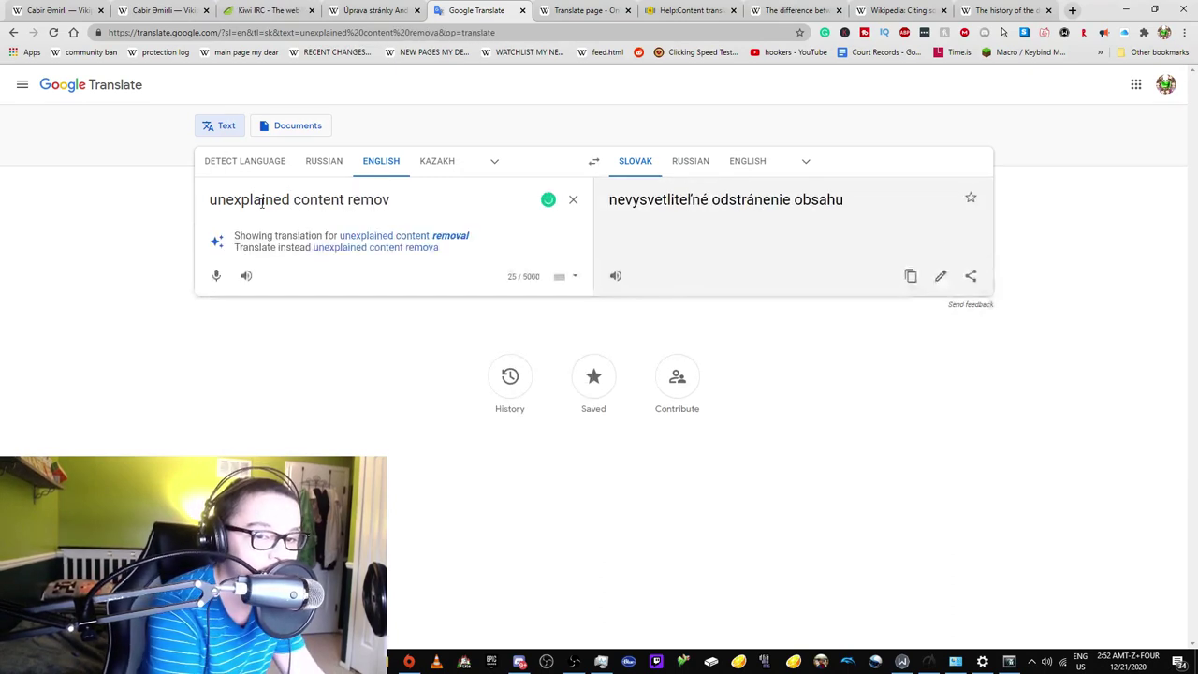
{"action": "type", "text": "al?"}
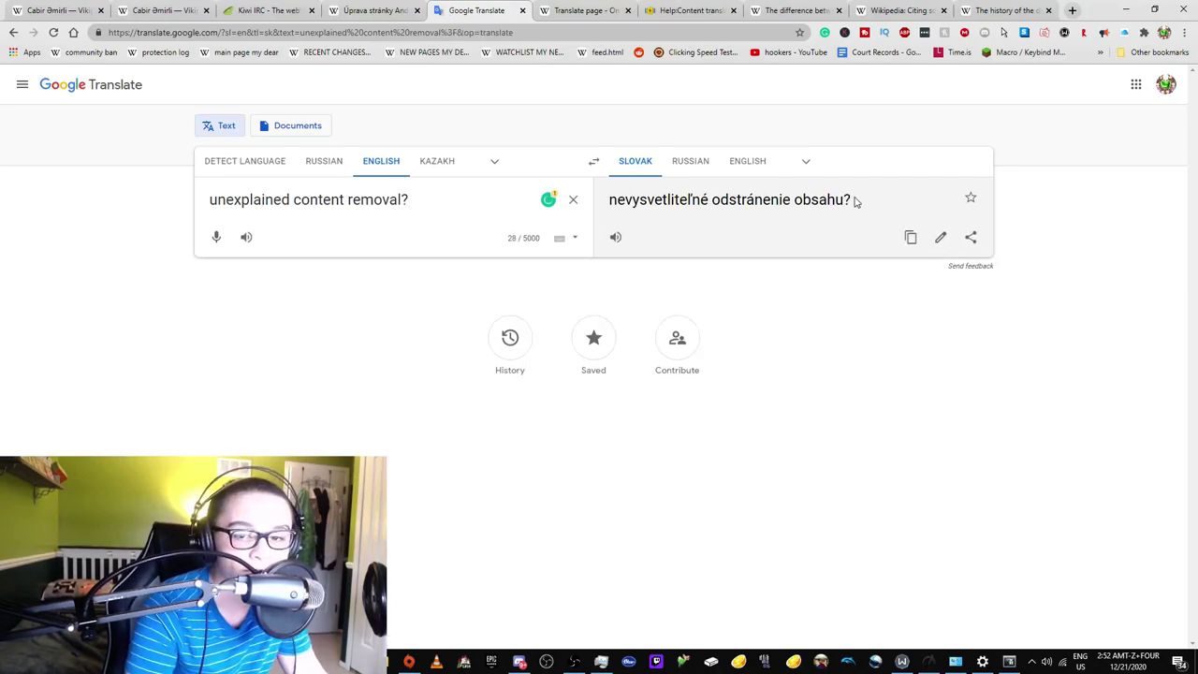
{"action": "left_click_drag", "start_coordinate": [855, 200], "coordinate": [606, 201]}
{"action": "key", "text": "ctrl+c"}
{"action": "left_click", "coordinate": [375, 10]}
{"action": "key", "text": "ctrl+Tab"}
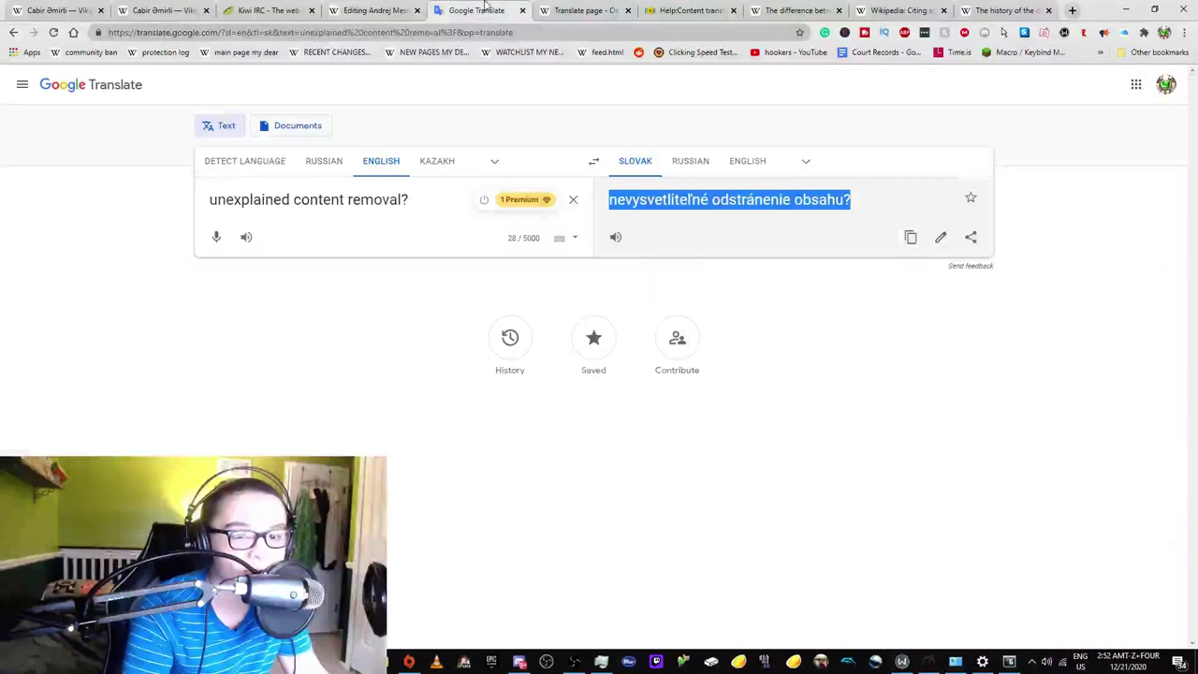
Replace the undo's edit summary with "nevysvetliteľné odstránenie obsahu?" and save
{"action": "left_click", "coordinate": [375, 10]}
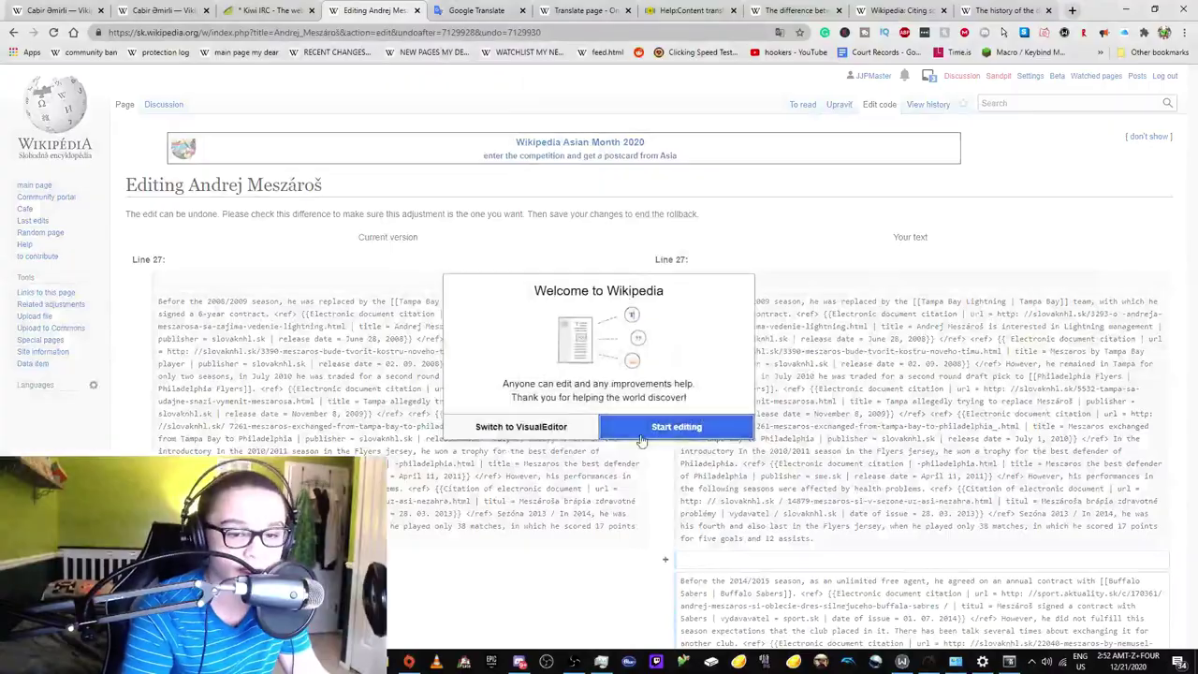
{"action": "left_click", "coordinate": [658, 426]}
{"action": "scroll", "coordinate": [702, 459], "scroll_direction": "down", "scroll_amount": 3}
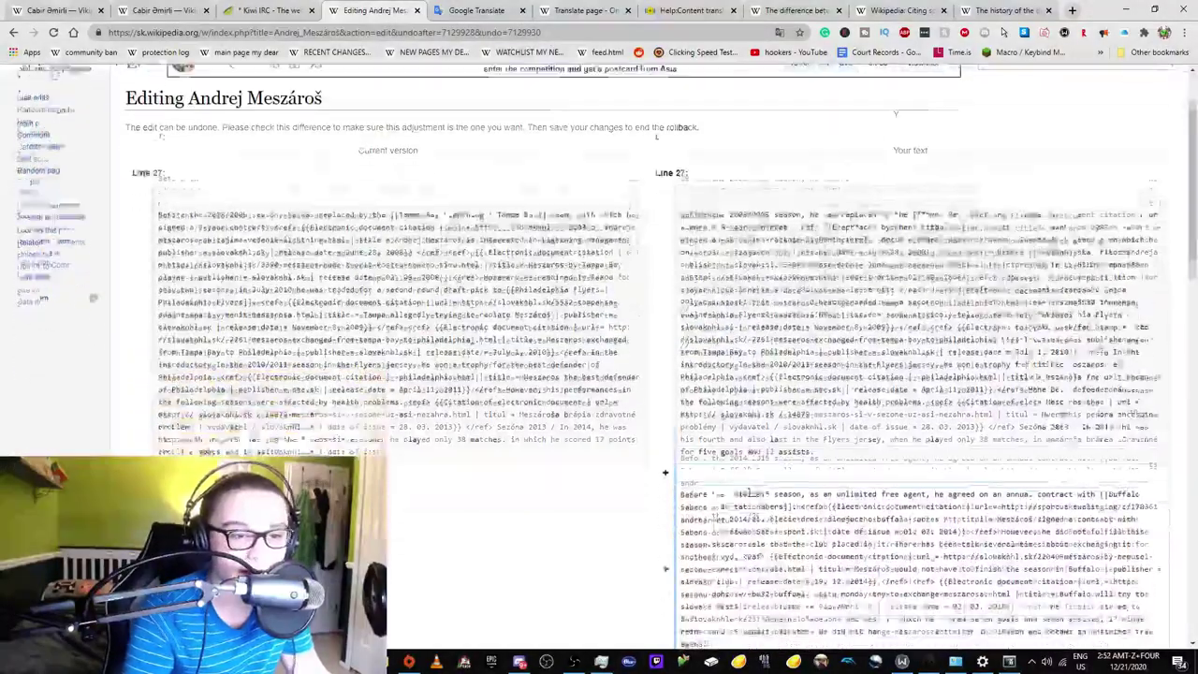
{"action": "scroll", "coordinate": [749, 493], "scroll_direction": "down", "scroll_amount": 15}
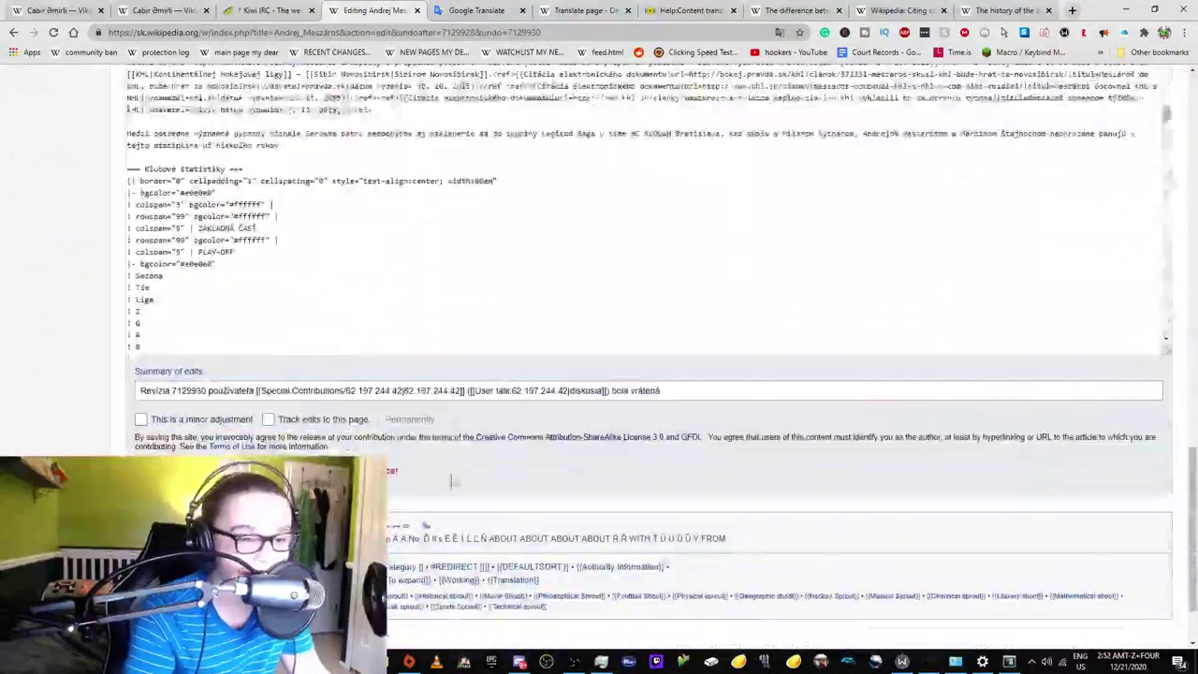
{"action": "left_click", "coordinate": [663, 390]}
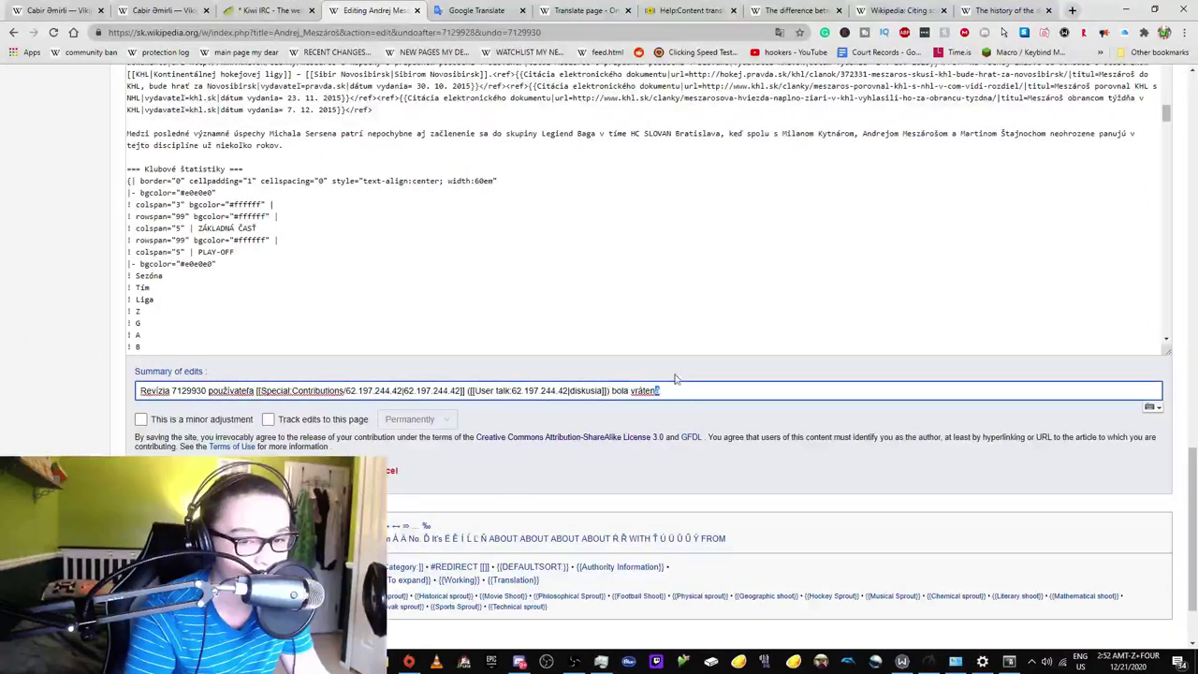
{"action": "left_click_drag", "start_coordinate": [677, 390], "coordinate": [58, 373]}
{"action": "key", "text": "ctrl+v"}
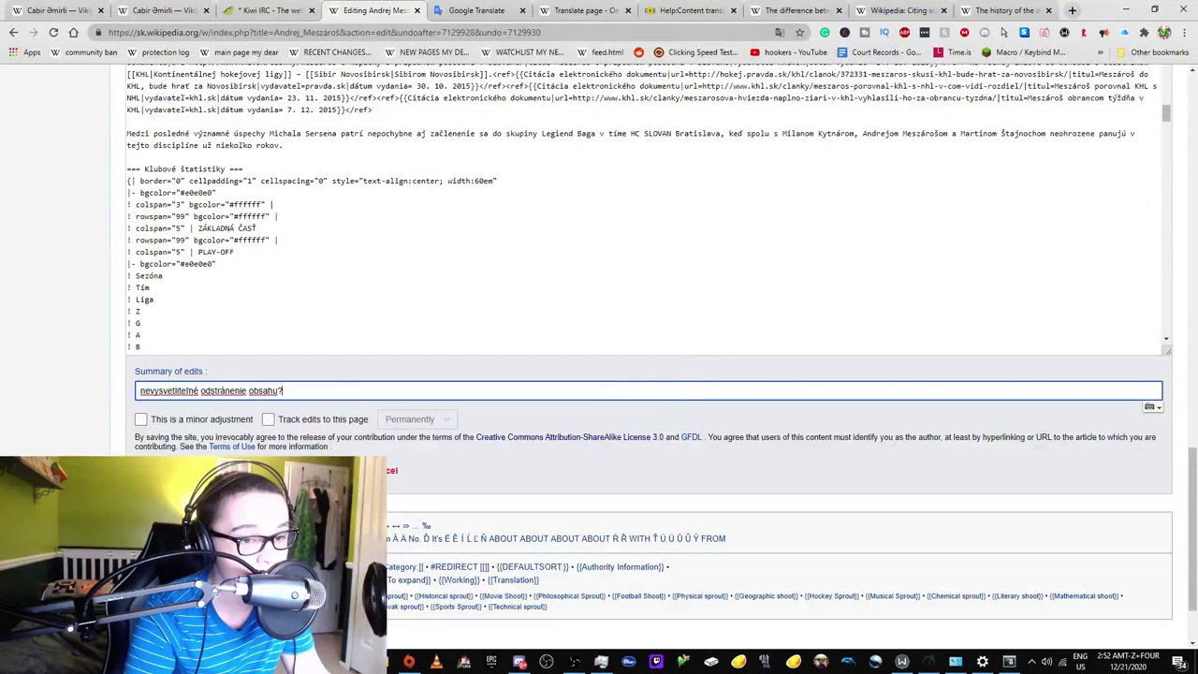
{"action": "key", "text": "Return"}
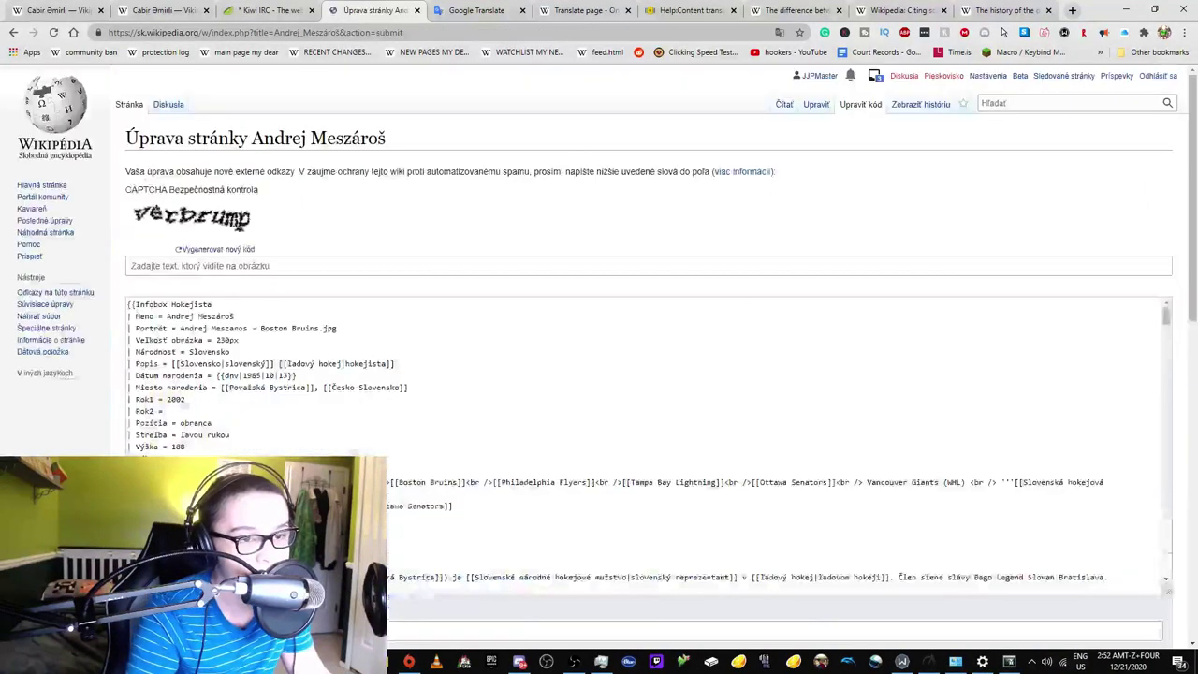
Solve the two CAPTCHA prompts to complete saving the undo
{"action": "left_click", "coordinate": [165, 312]}
{"action": "type", "text": "verbr"}
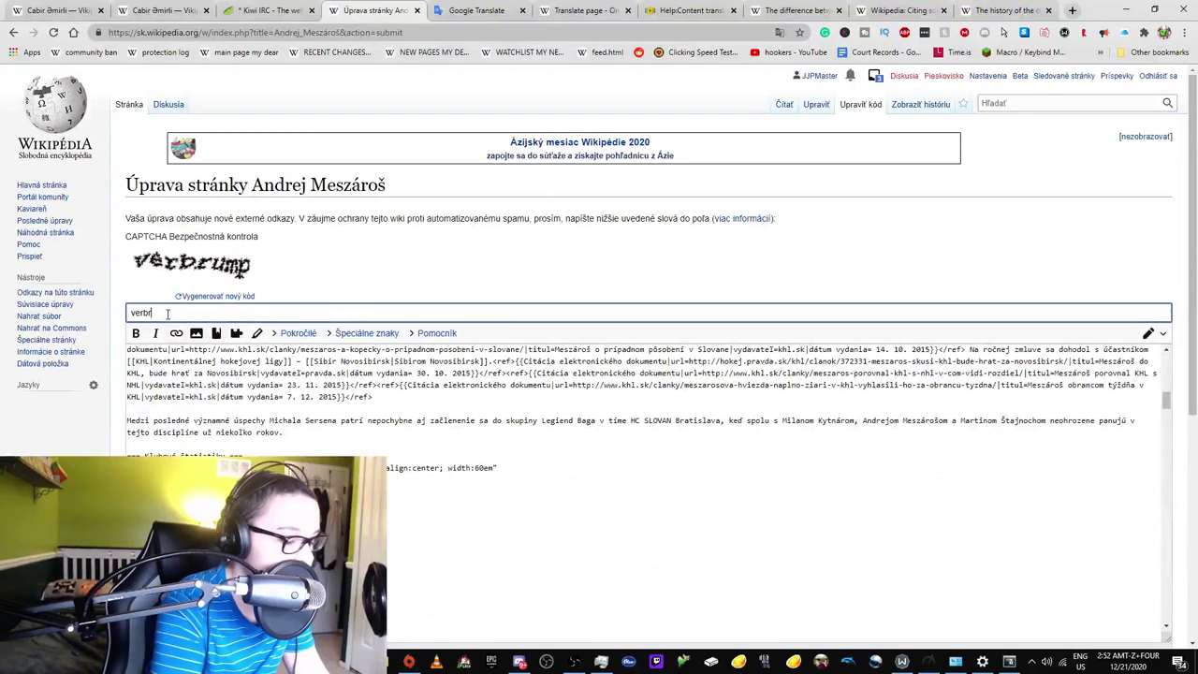
{"action": "type", "text": "ump"}
{"action": "key", "text": "Return"}
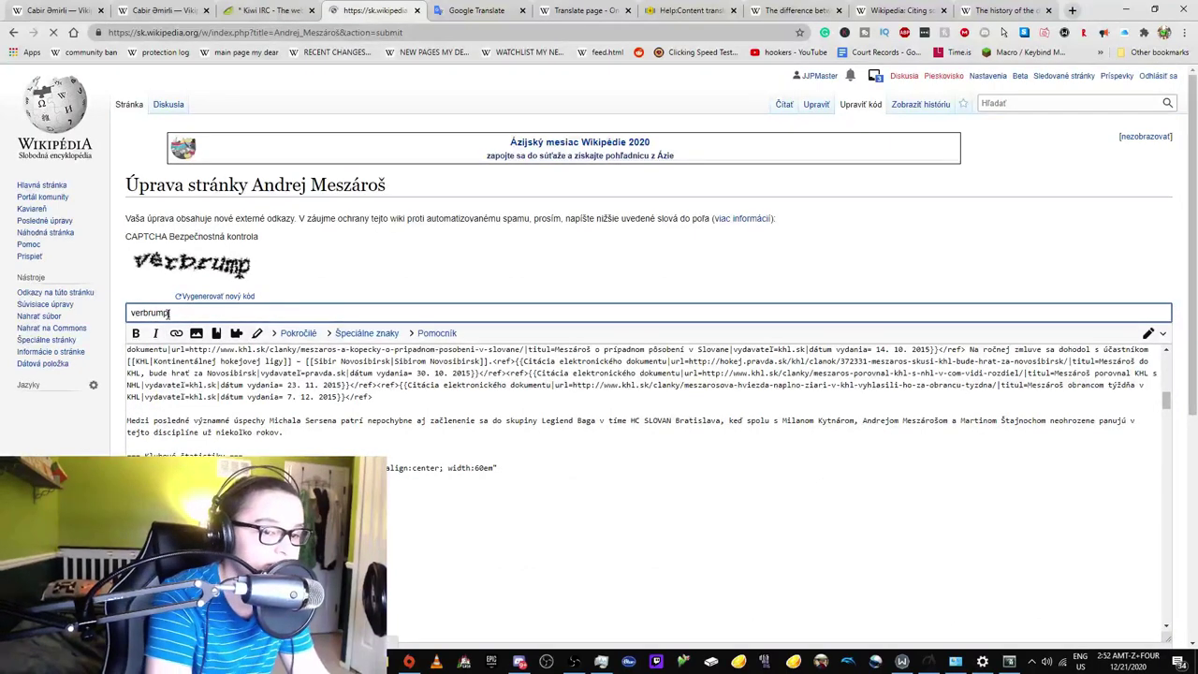
{"action": "left_click", "coordinate": [158, 312]}
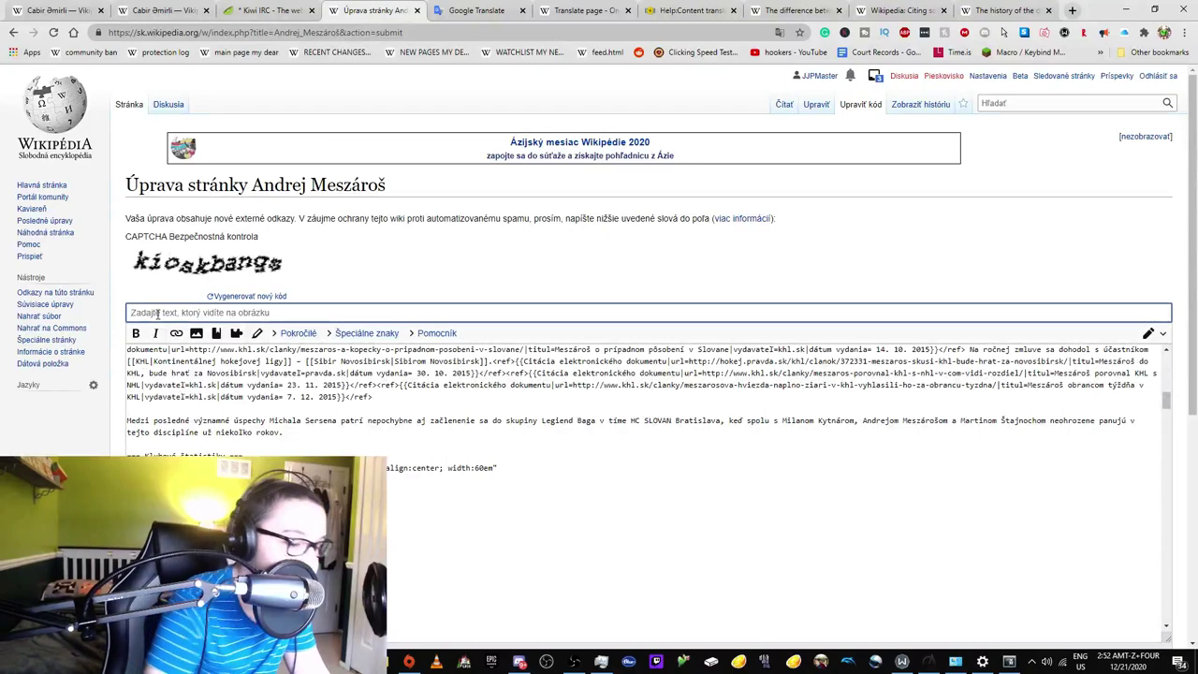
{"action": "type", "text": "kioskbangs"}
{"action": "key", "text": "Return"}
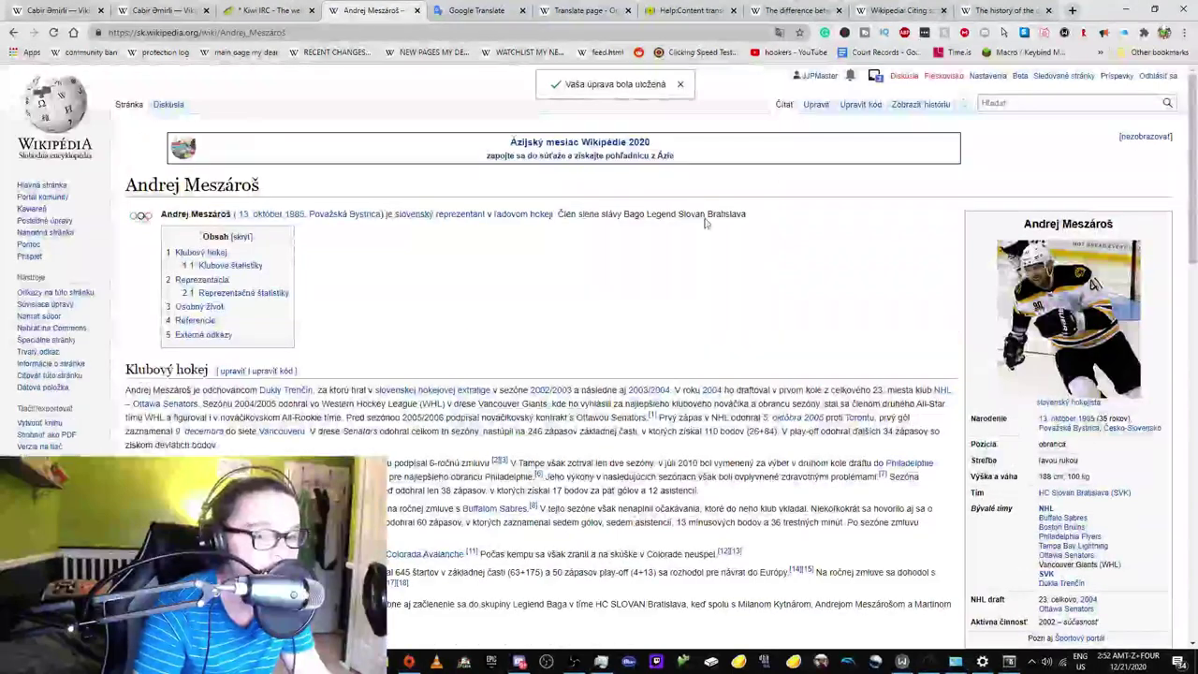
Check the Andrej Meszároš revision history, briefly viewing it in English, then return to the IRC feed
{"action": "left_click", "coordinate": [858, 110]}
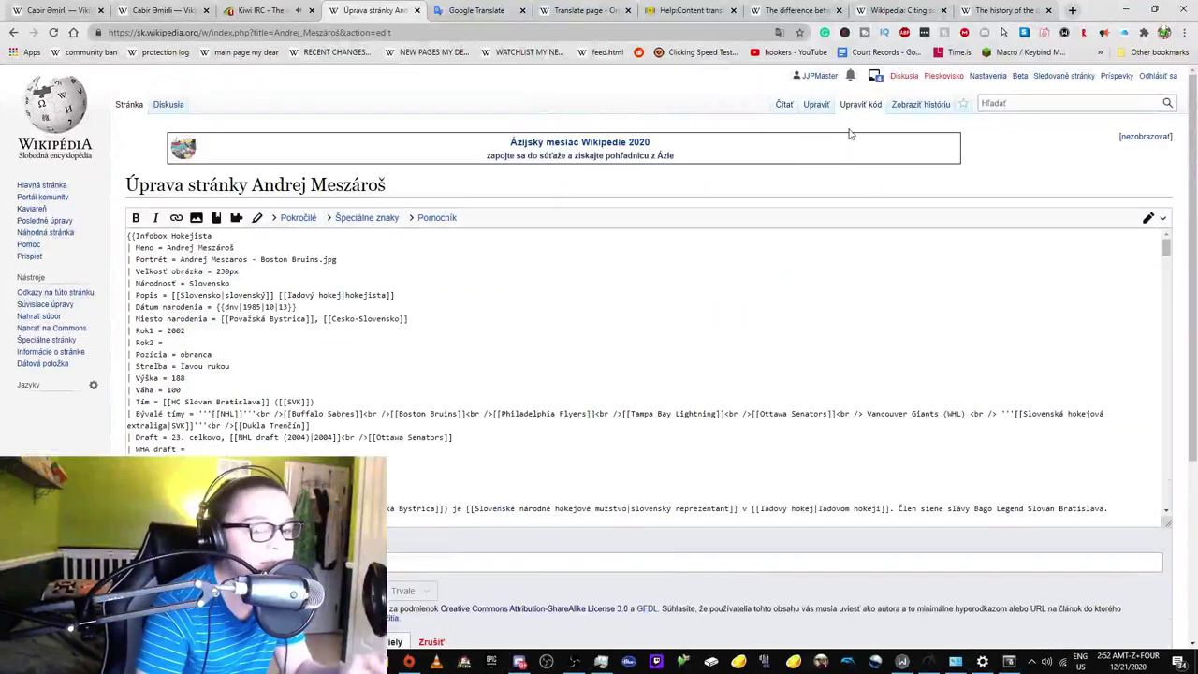
{"action": "left_click", "coordinate": [910, 105]}
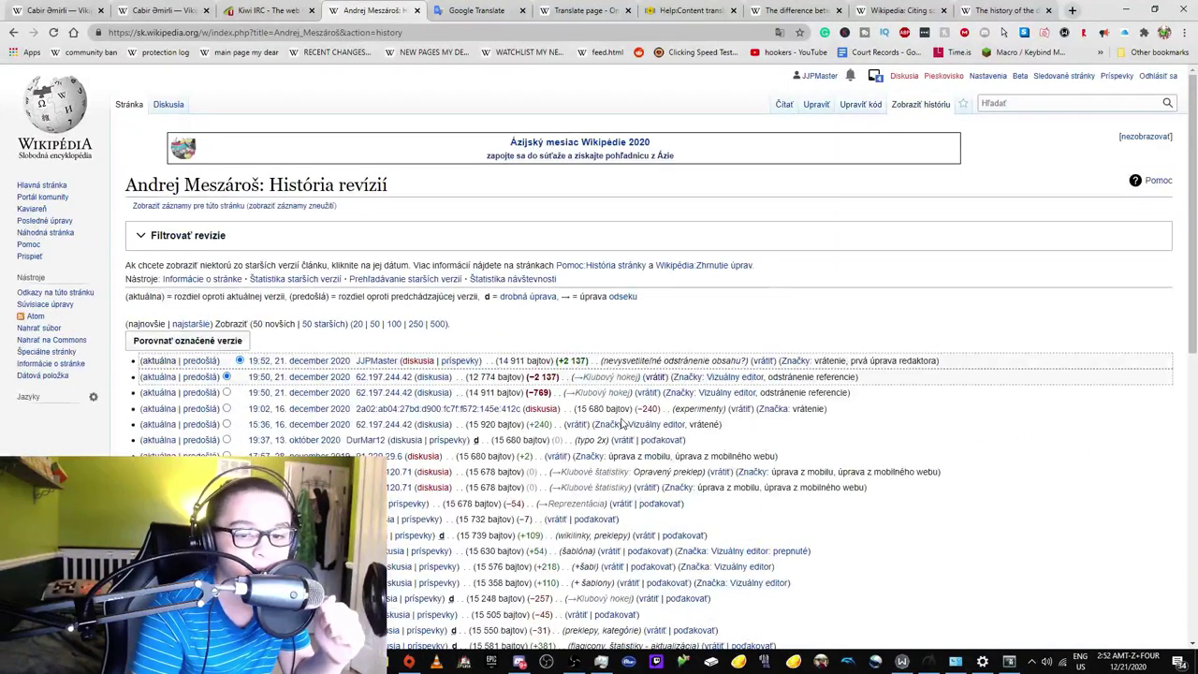
{"action": "scroll", "coordinate": [623, 374], "scroll_direction": "down", "scroll_amount": 2}
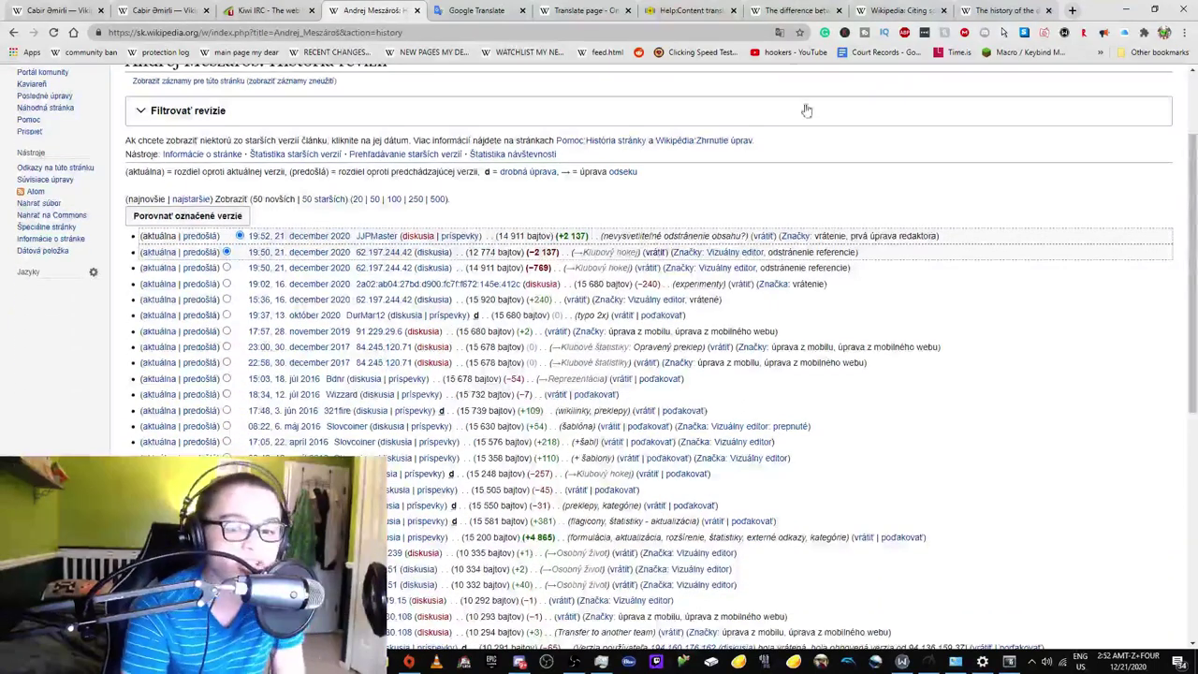
{"action": "left_click", "coordinate": [779, 34]}
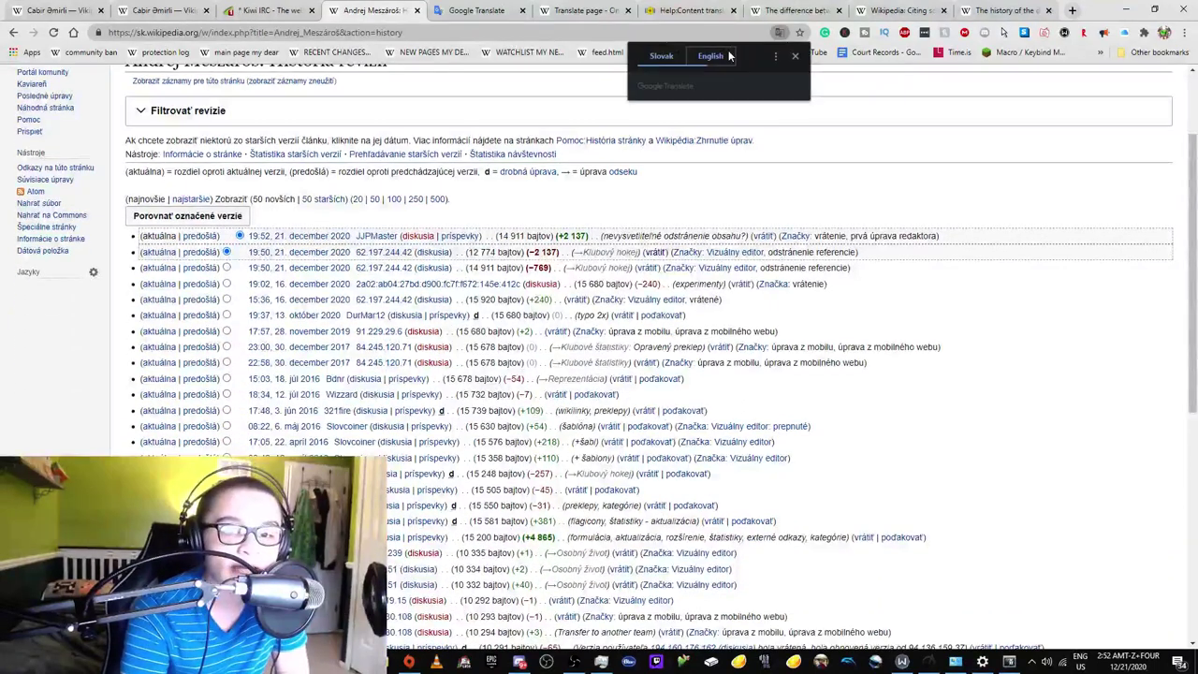
{"action": "left_click", "coordinate": [659, 56]}
{"action": "left_click", "coordinate": [281, 11]}
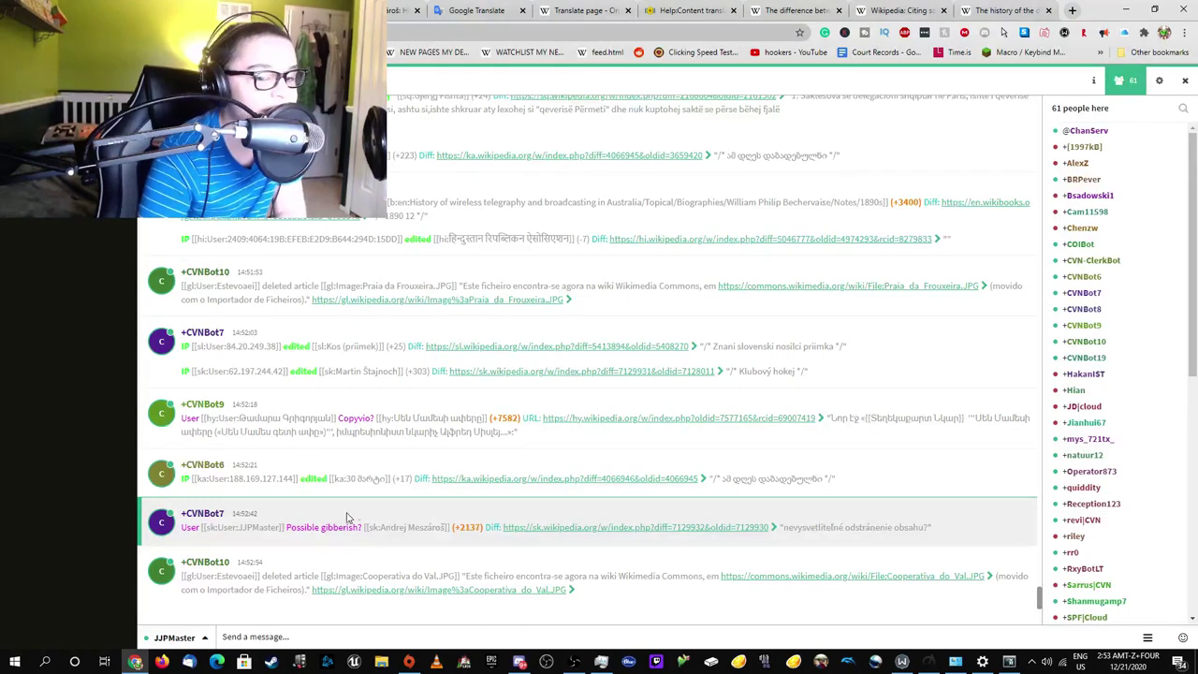
Read the feed's gibberish report on the revert, glancing at the Azerbaijani deletion page and revision history
{"action": "left_click_drag", "start_coordinate": [292, 530], "coordinate": [319, 460]}
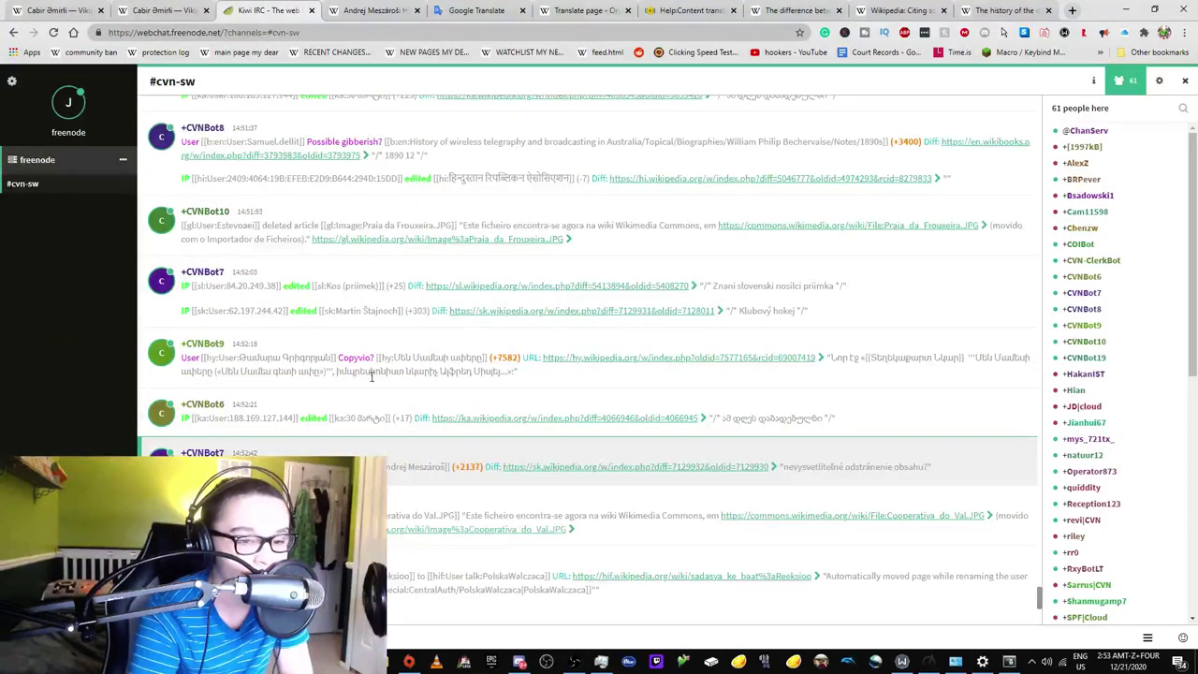
{"action": "left_click", "coordinate": [164, 11]}
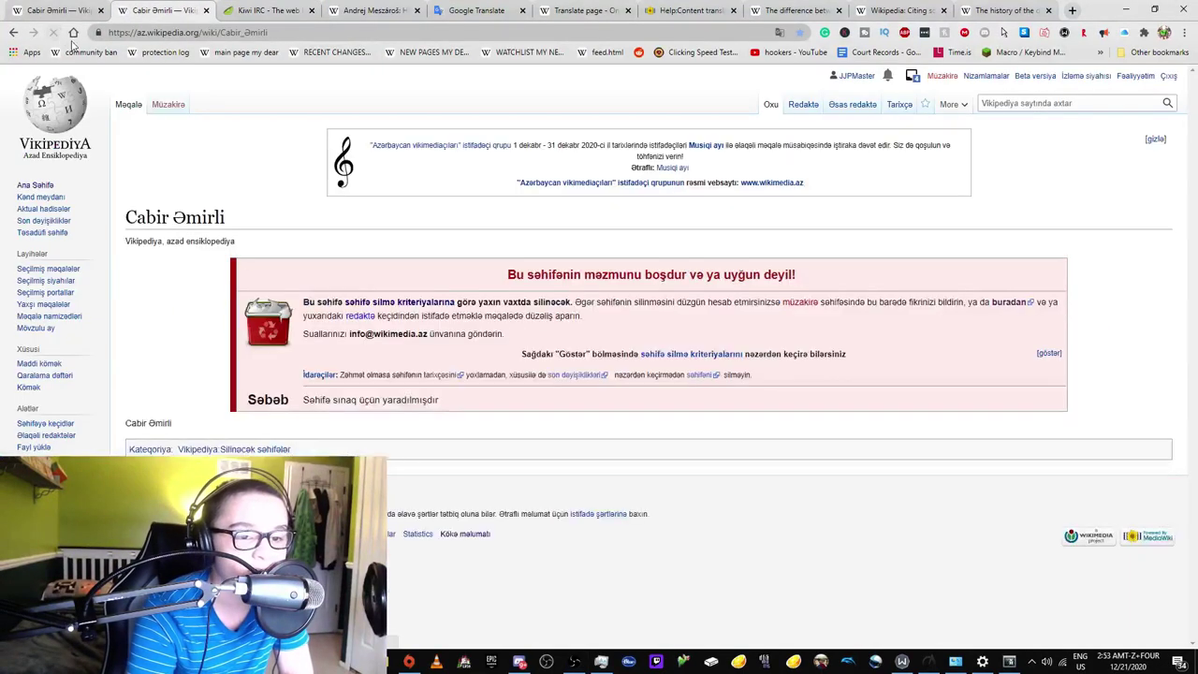
{"action": "left_click", "coordinate": [267, 11]}
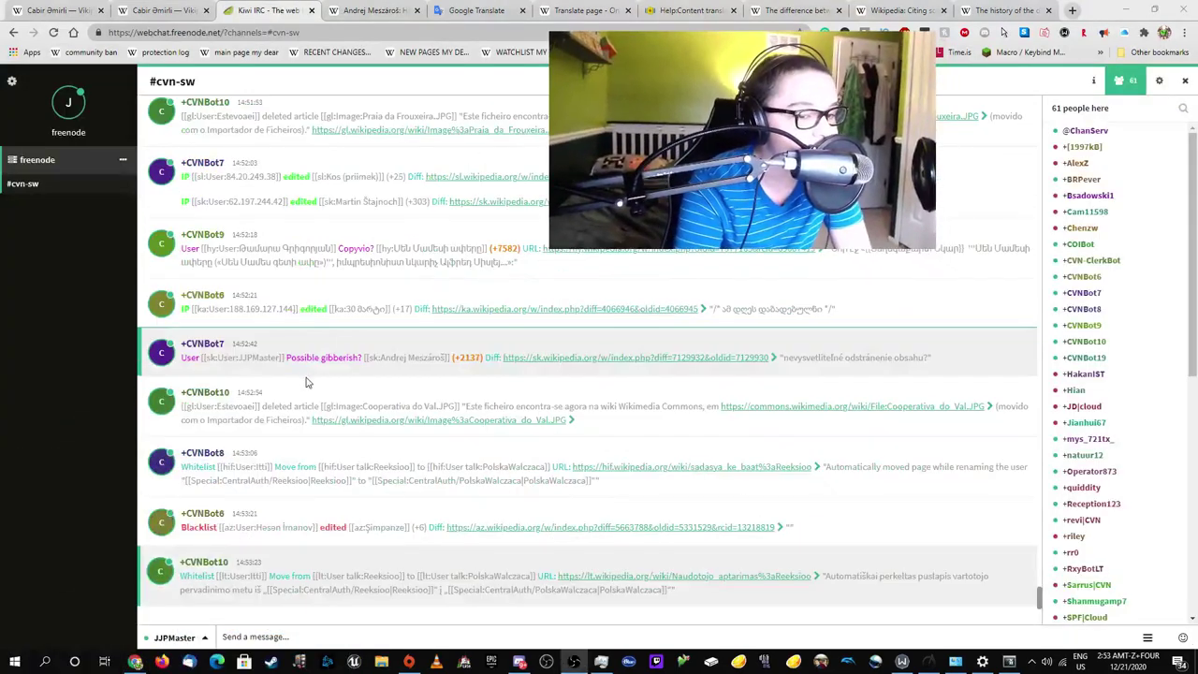
{"action": "left_click_drag", "start_coordinate": [237, 355], "coordinate": [260, 369]}
{"action": "left_click", "coordinate": [252, 313]}
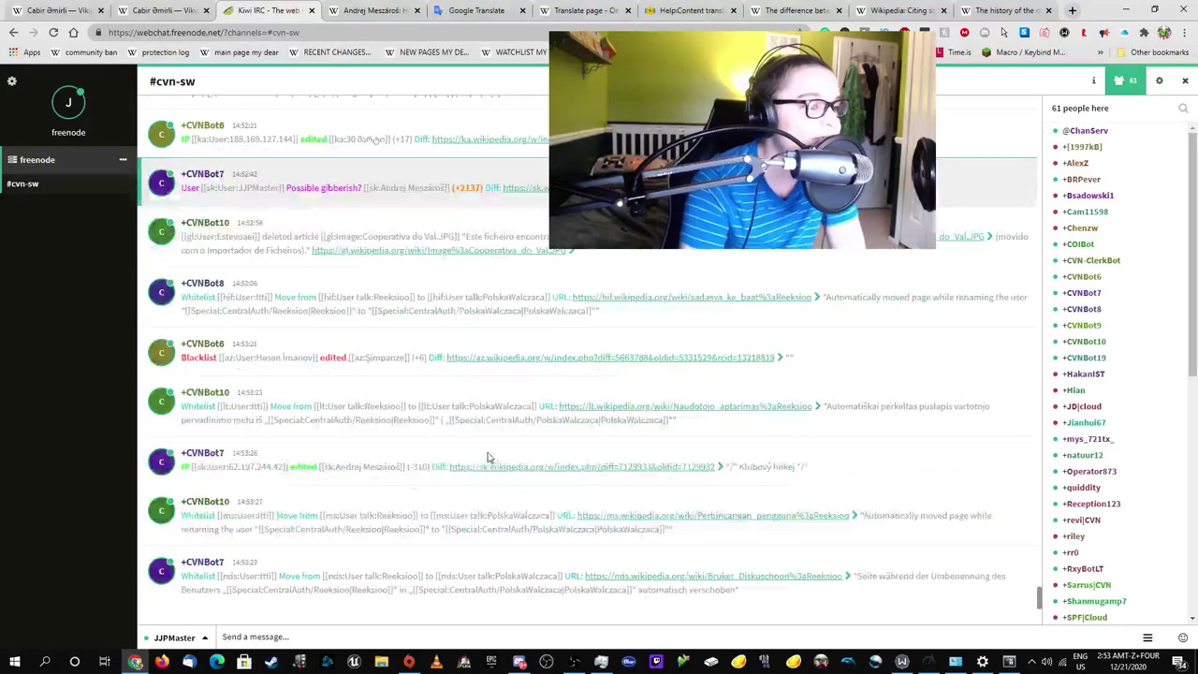
{"action": "left_click", "coordinate": [426, 8]}
{"action": "left_click", "coordinate": [296, 9]}
{"action": "left_click", "coordinate": [384, 8]}
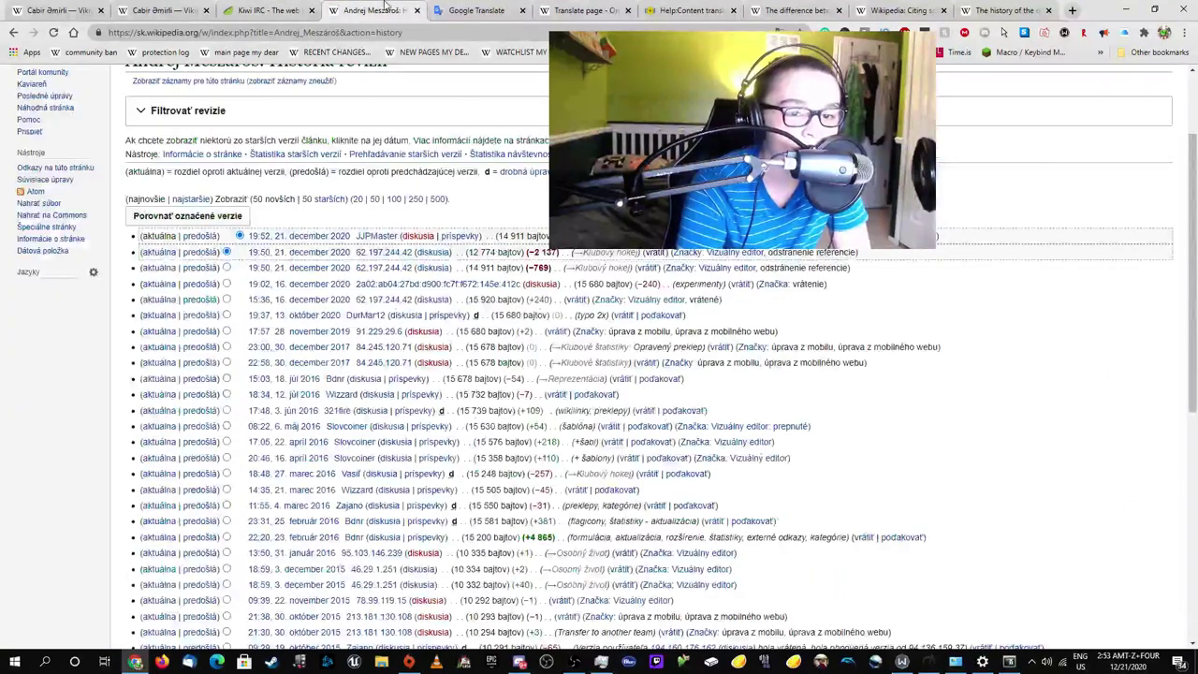
{"action": "left_click", "coordinate": [319, 10]}
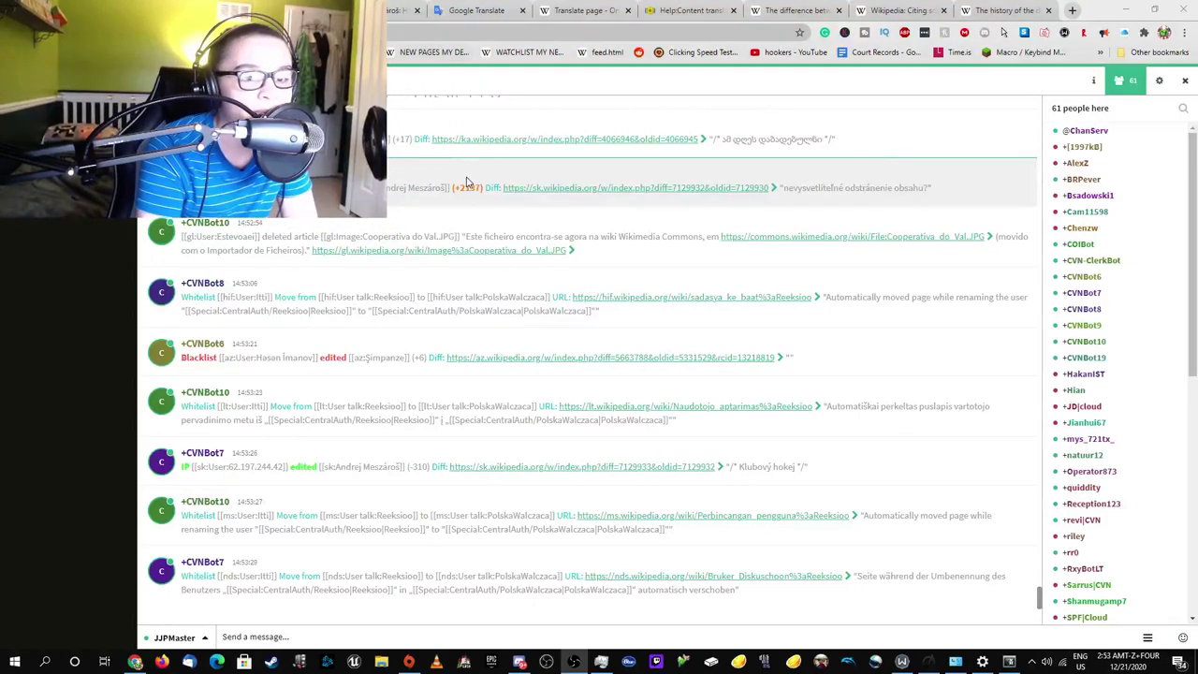
Open the Georgian Wikipedia diff, view it in English, and close it
{"action": "left_click", "coordinate": [470, 142]}
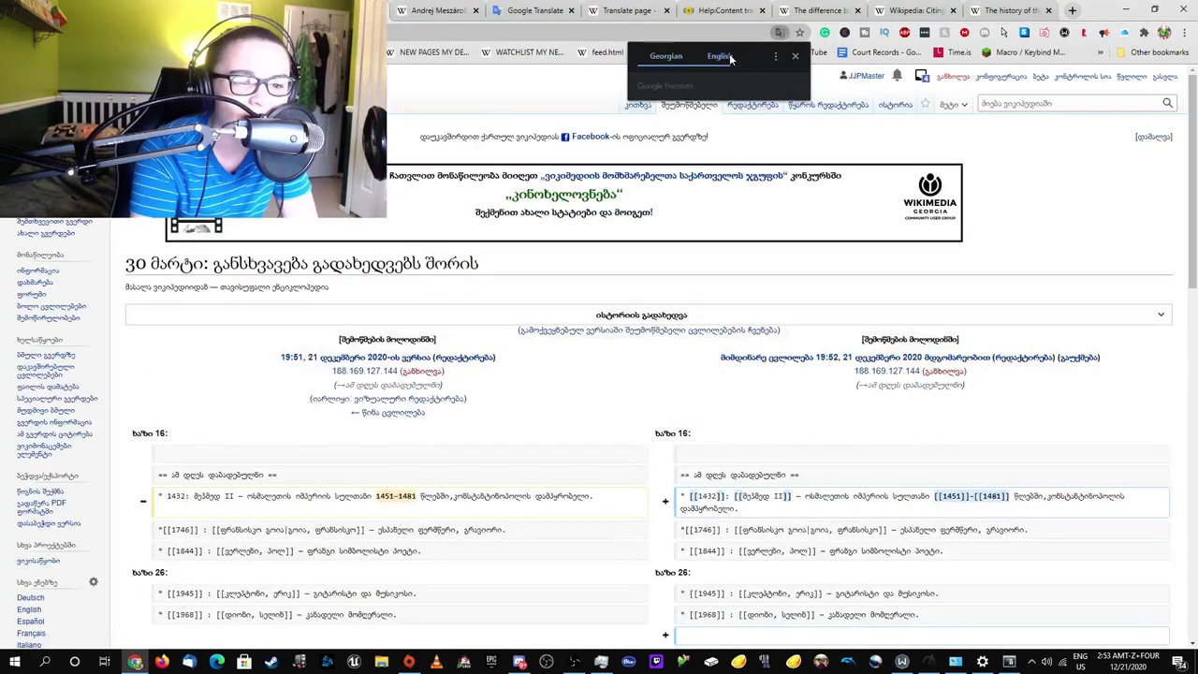
{"action": "left_click", "coordinate": [732, 62]}
{"action": "scroll", "coordinate": [666, 278], "scroll_direction": "down", "scroll_amount": 4}
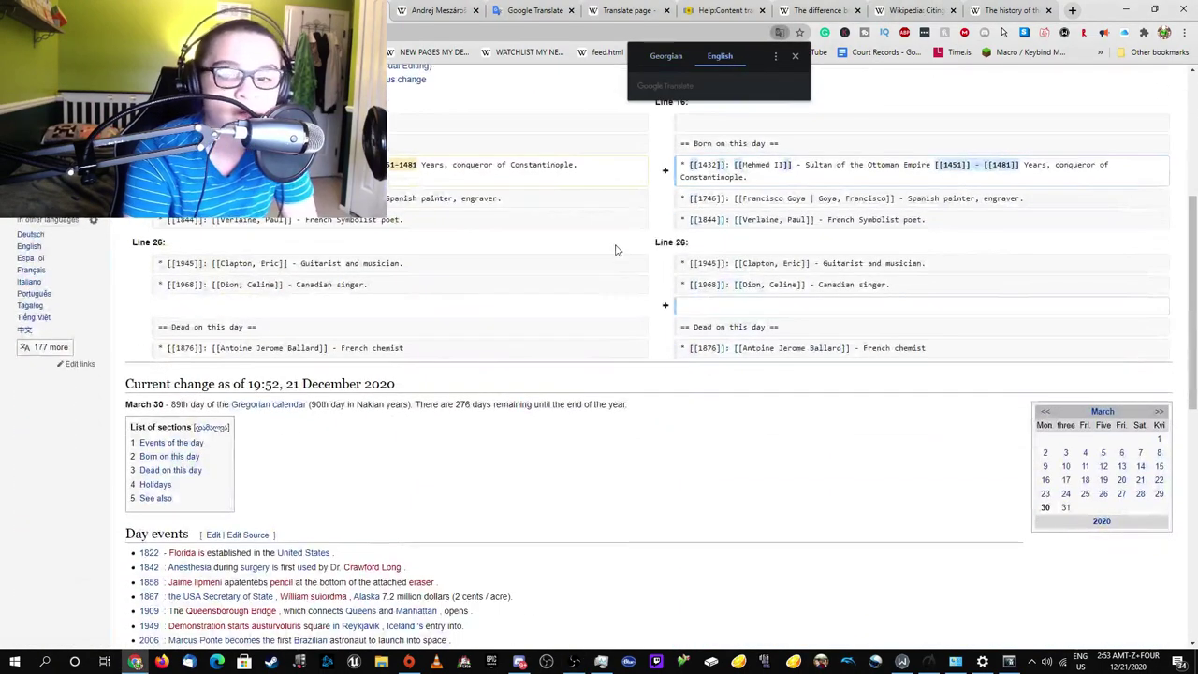
{"action": "key", "text": "ctrl+w"}
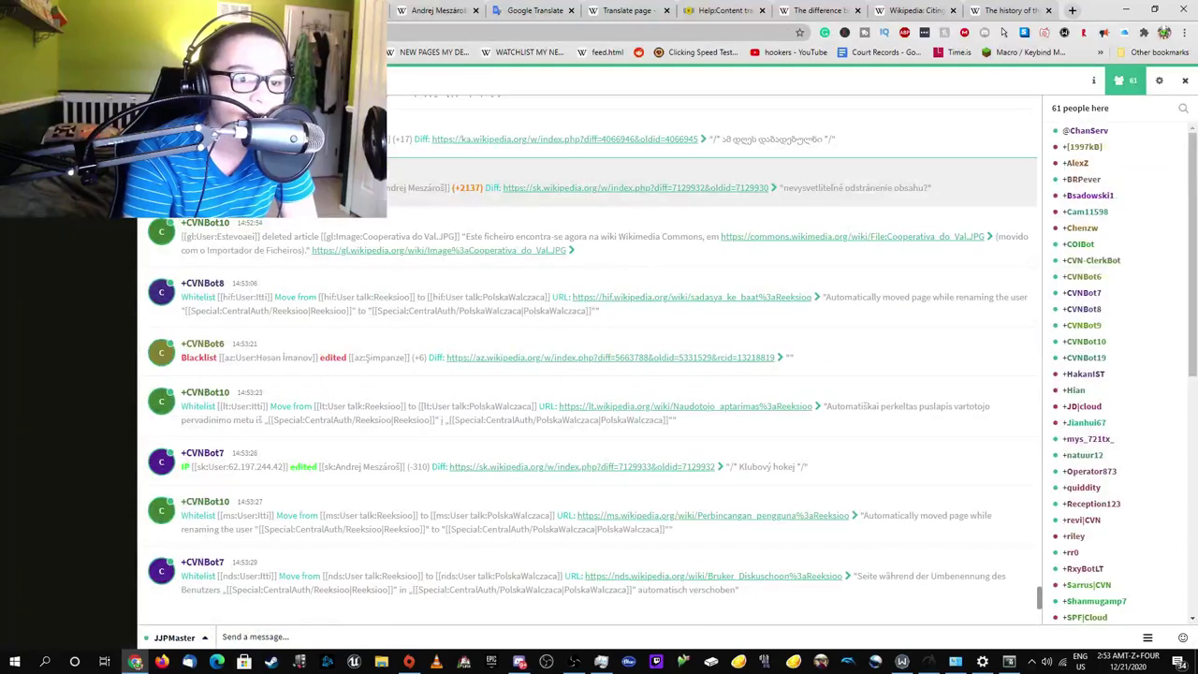
Open the Galician Cooperativa do Val file page in a new tab and view it in English
{"action": "right_click", "coordinate": [417, 250]}
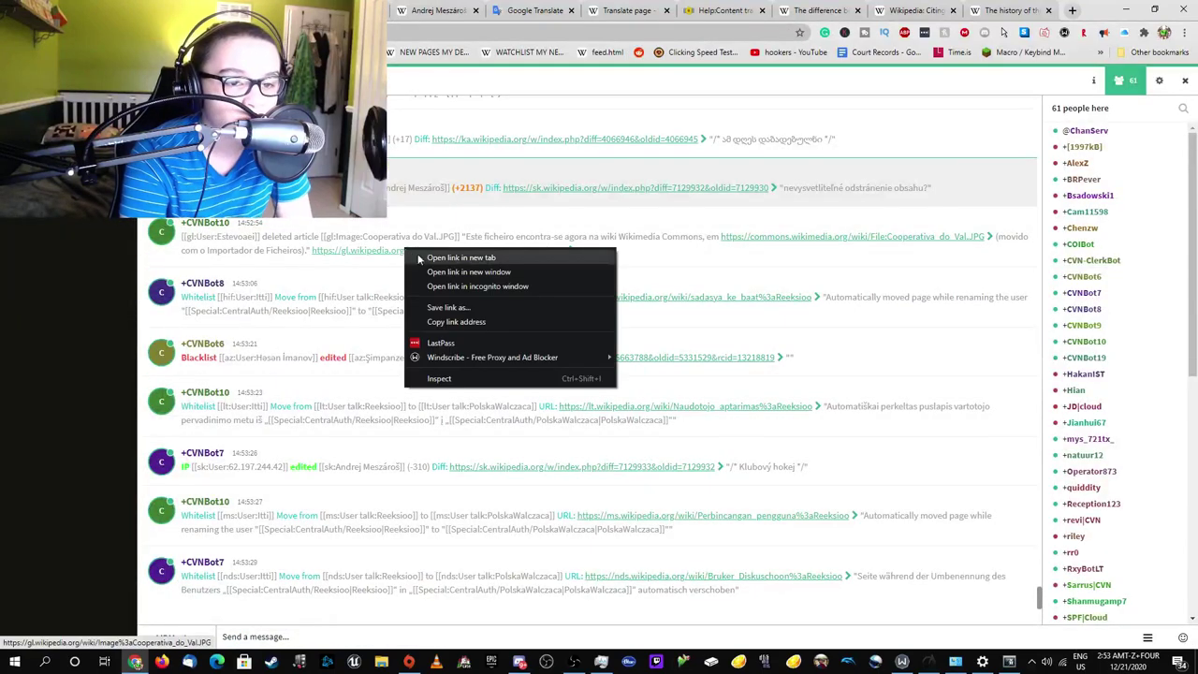
{"action": "left_click", "coordinate": [461, 257]}
{"action": "key", "text": "ctrl+Tab"}
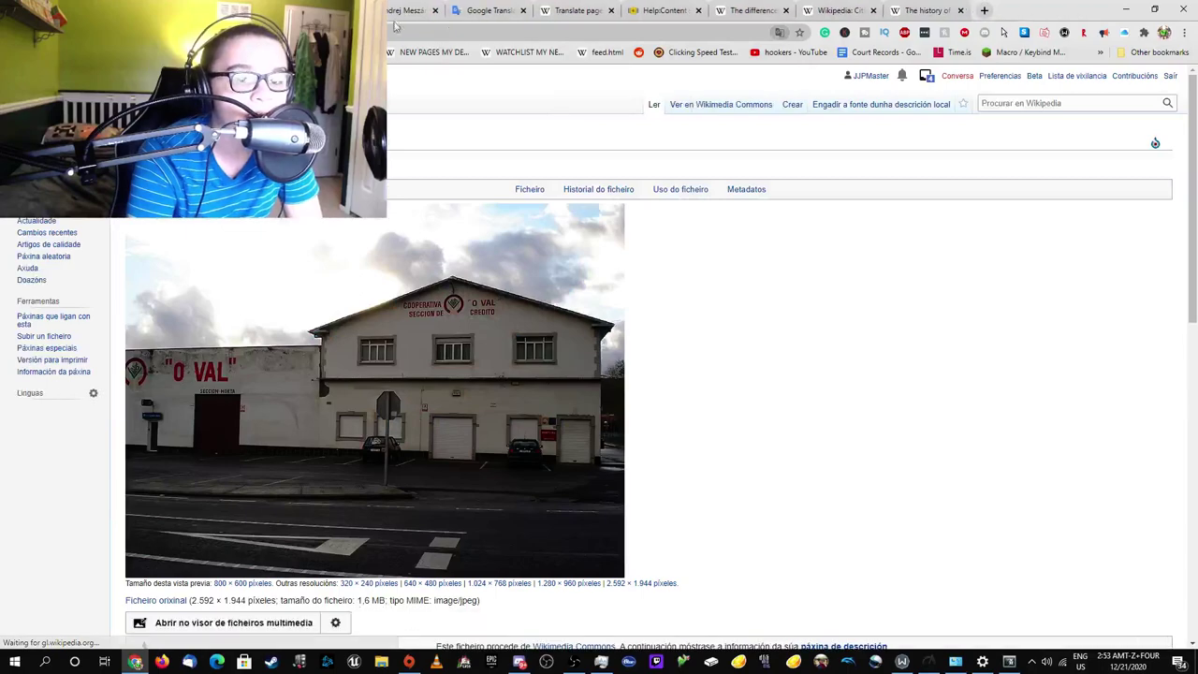
{"action": "left_click", "coordinate": [779, 32]}
{"action": "left_click", "coordinate": [715, 57]}
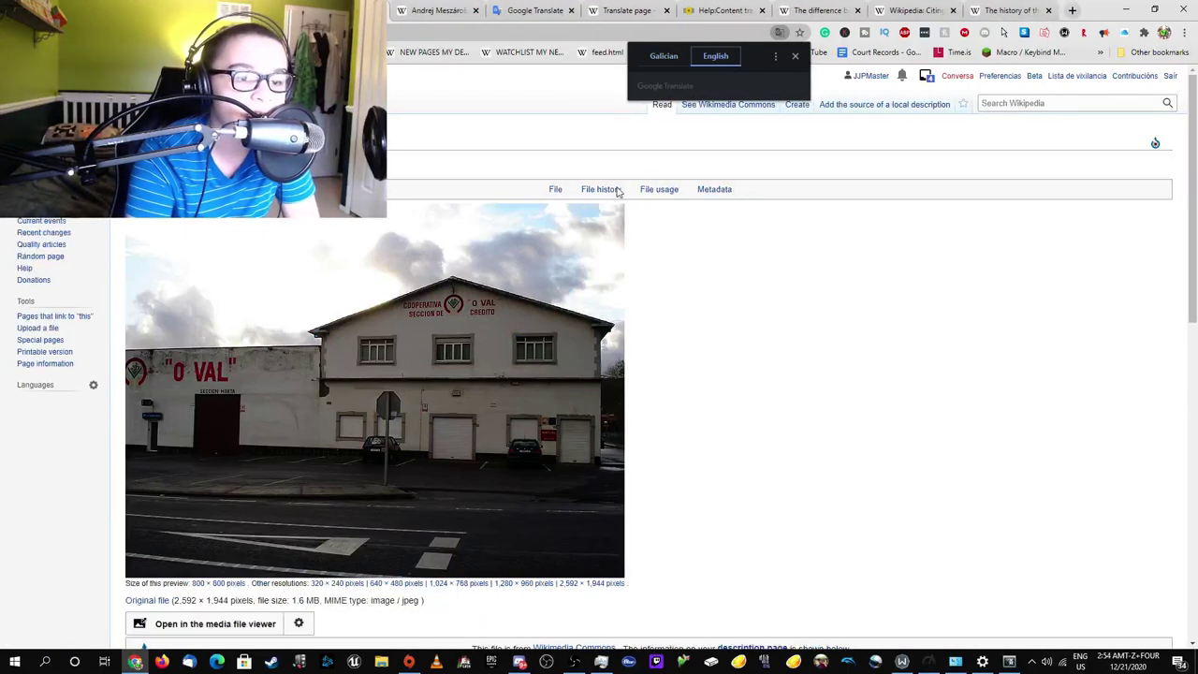
{"action": "scroll", "coordinate": [554, 219], "scroll_direction": "down", "scroll_amount": 4}
{"action": "scroll", "coordinate": [625, 363], "scroll_direction": "up", "scroll_amount": 4}
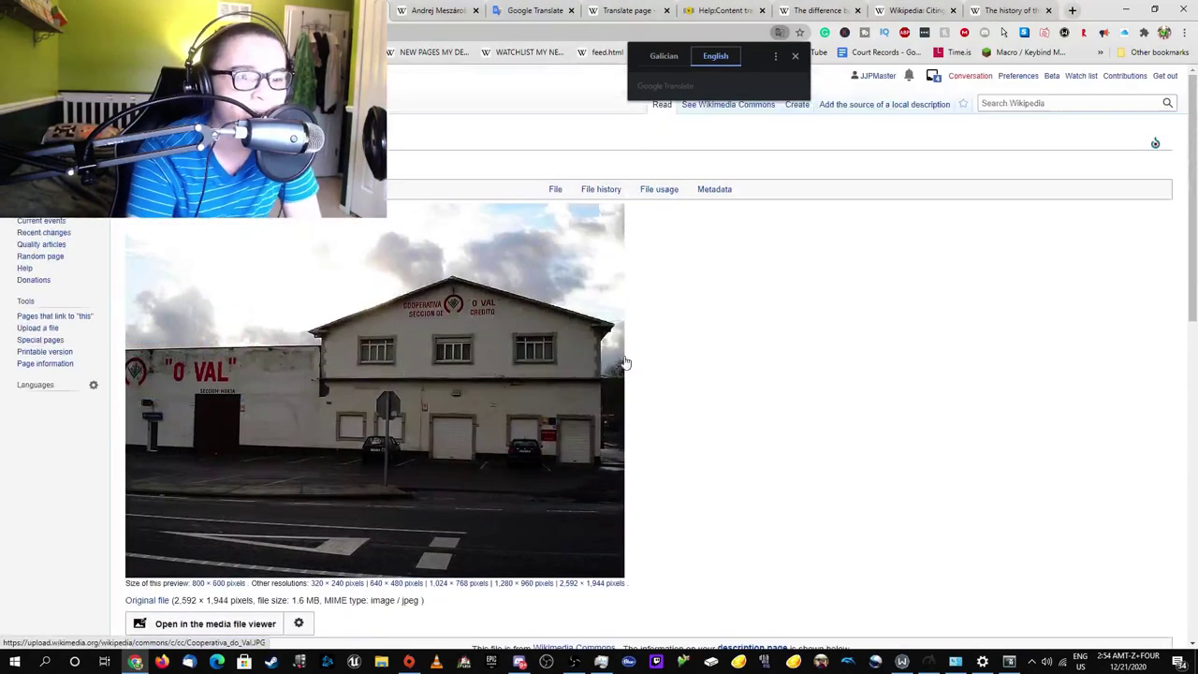
{"action": "scroll", "coordinate": [623, 290], "scroll_direction": "down", "scroll_amount": 3}
{"action": "scroll", "coordinate": [623, 297], "scroll_direction": "up", "scroll_amount": 3}
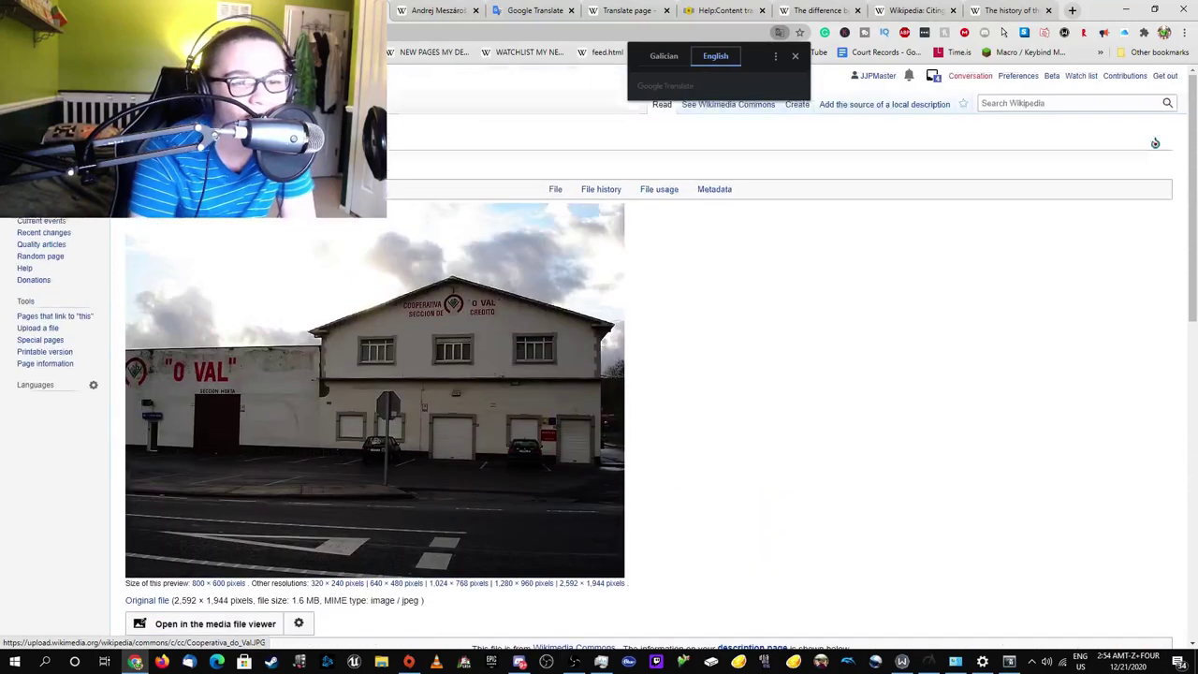
{"action": "key", "text": "ctrl+Tab"}
{"action": "key", "text": "ctrl+Tab"}
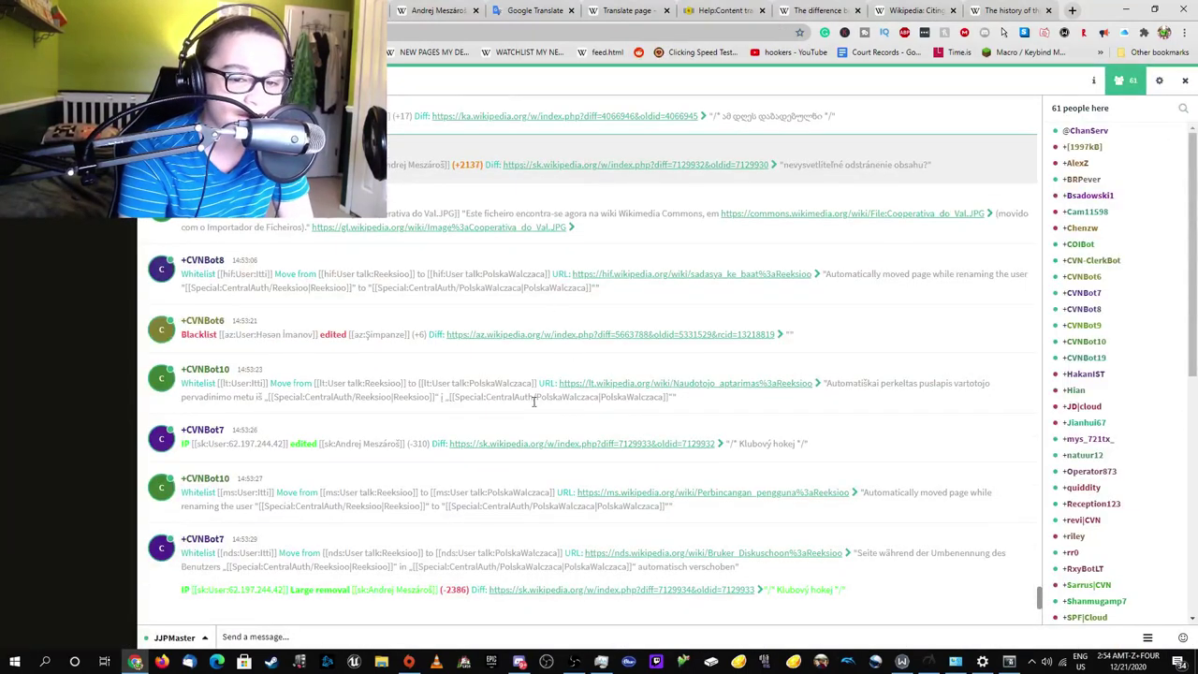
Check the Lithuanian and Low German talk-page links from the feed in new tabs
{"action": "right_click", "coordinate": [586, 386]}
{"action": "left_click", "coordinate": [613, 394]}
{"action": "key", "text": "ctrl+Tab"}
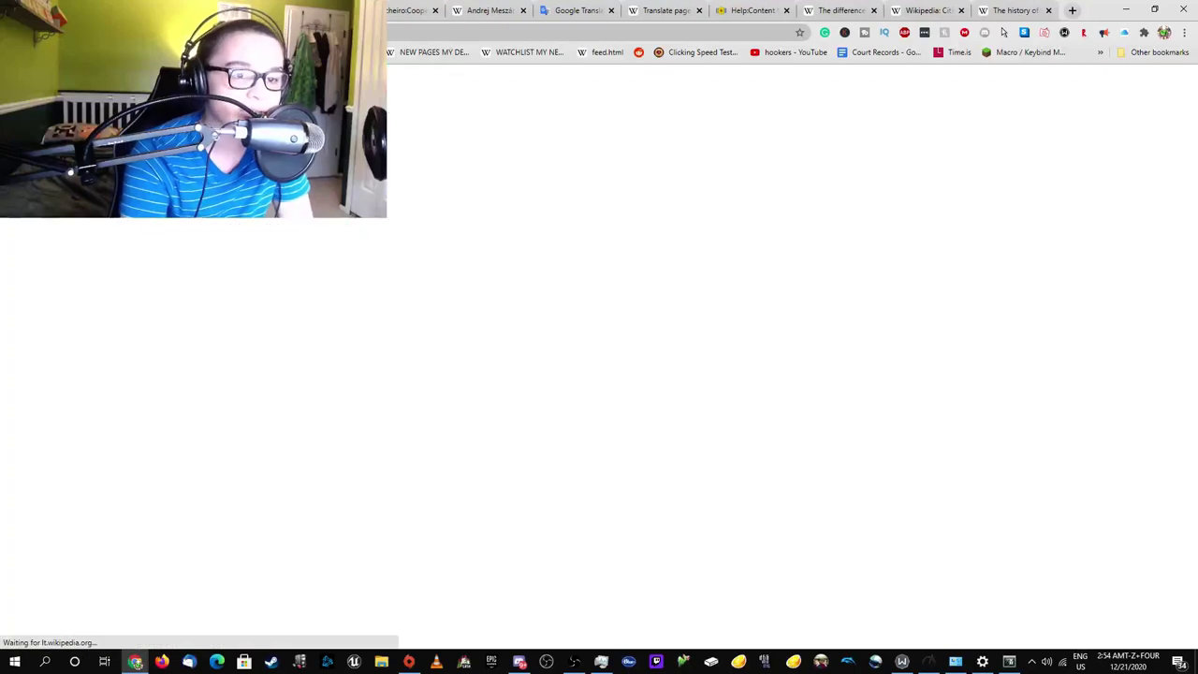
{"action": "key", "text": "ctrl+w"}
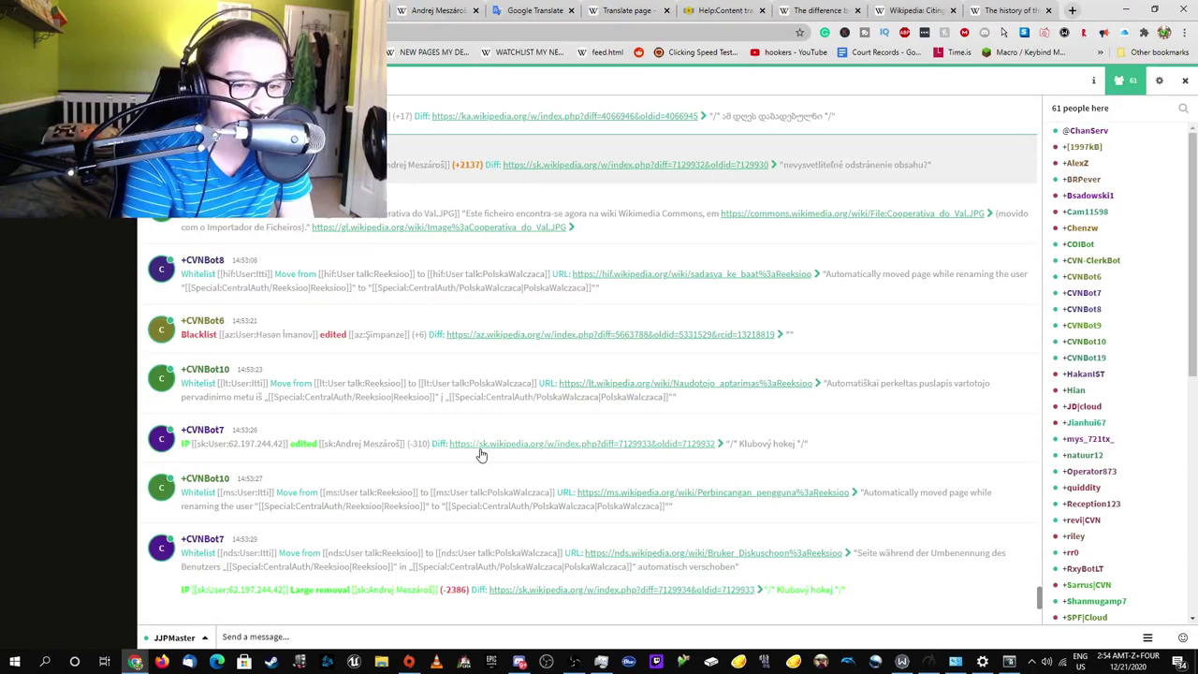
{"action": "right_click", "coordinate": [642, 554]}
{"action": "left_click", "coordinate": [683, 427]}
{"action": "key", "text": "ctrl+Tab"}
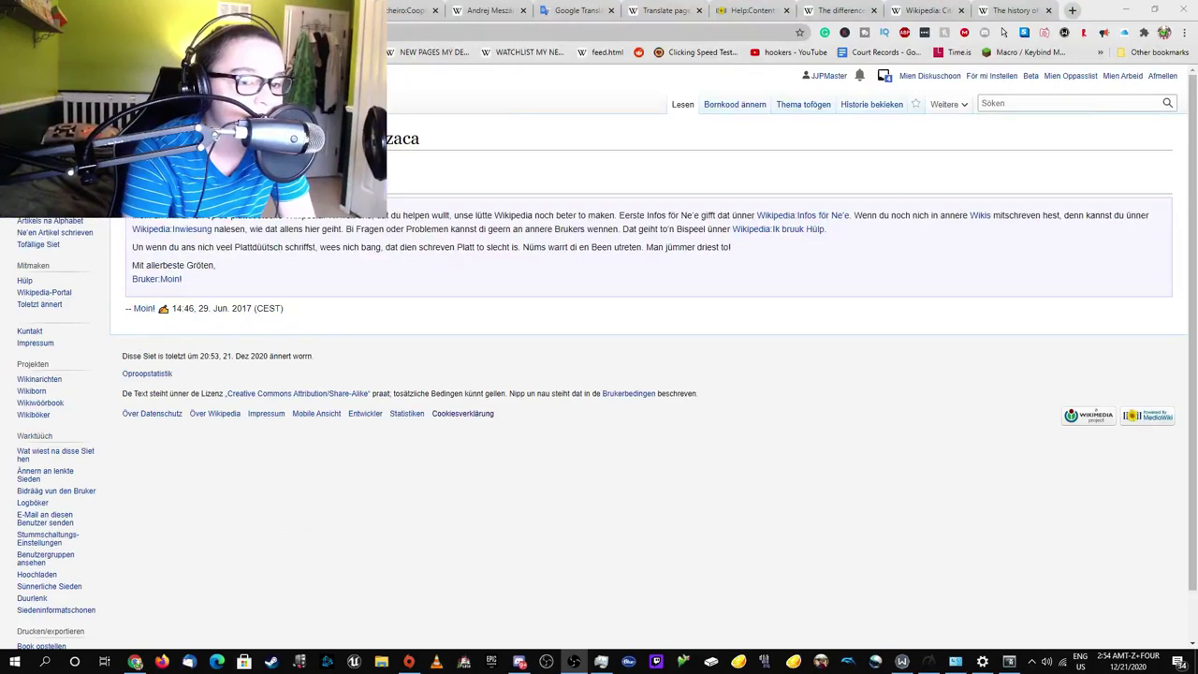
{"action": "key", "text": "alt+Tab"}
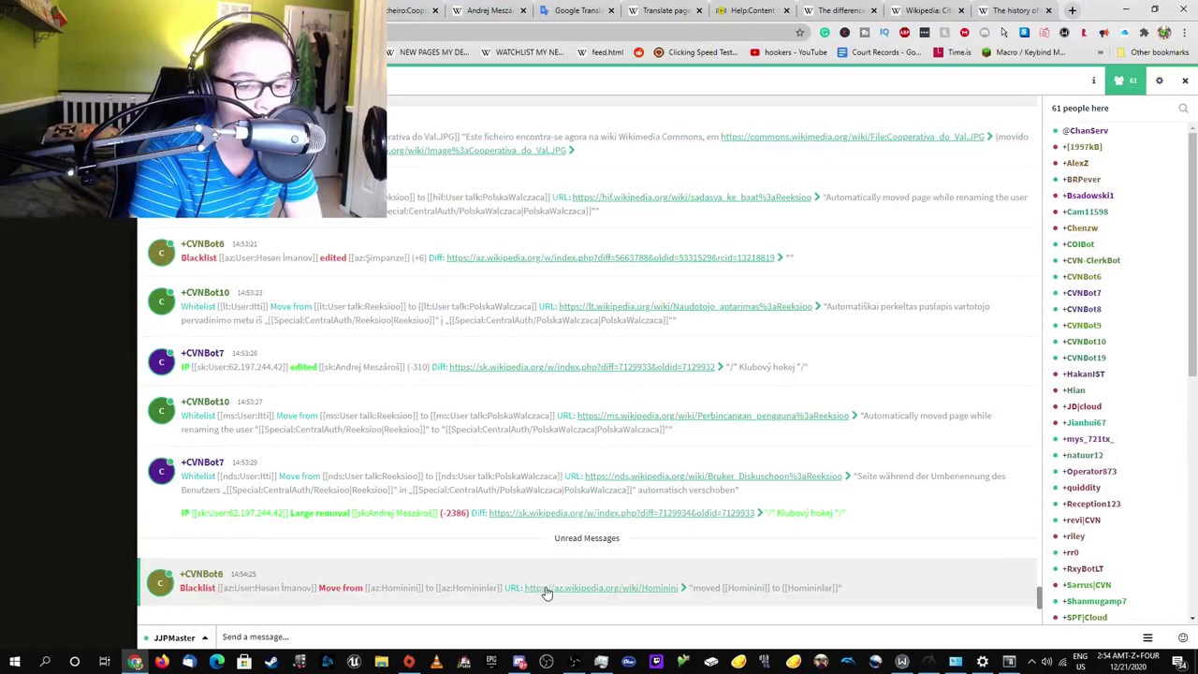
Open the Malay user talk page, review its notices, and glance at 'Apa yang Wikipedia bukan'
{"action": "left_click", "coordinate": [648, 417]}
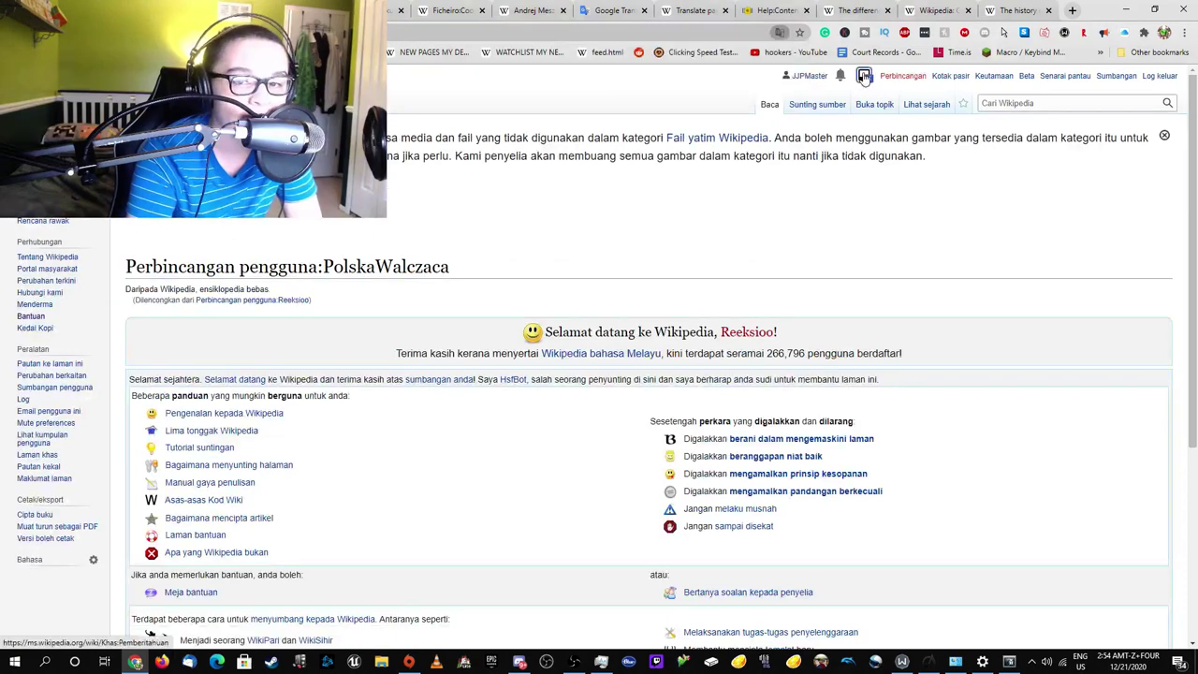
{"action": "left_click", "coordinate": [864, 76]}
{"action": "left_click", "coordinate": [763, 163]}
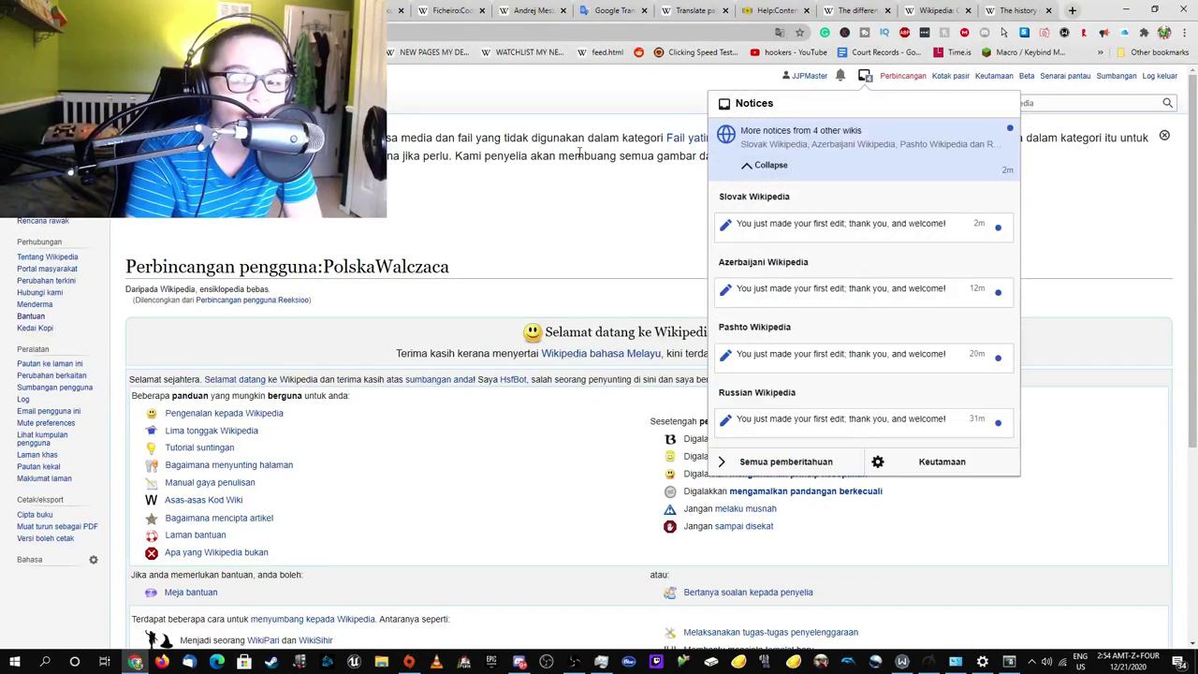
{"action": "scroll", "coordinate": [436, 254], "scroll_direction": "down", "scroll_amount": 3}
{"action": "left_click", "coordinate": [436, 254]}
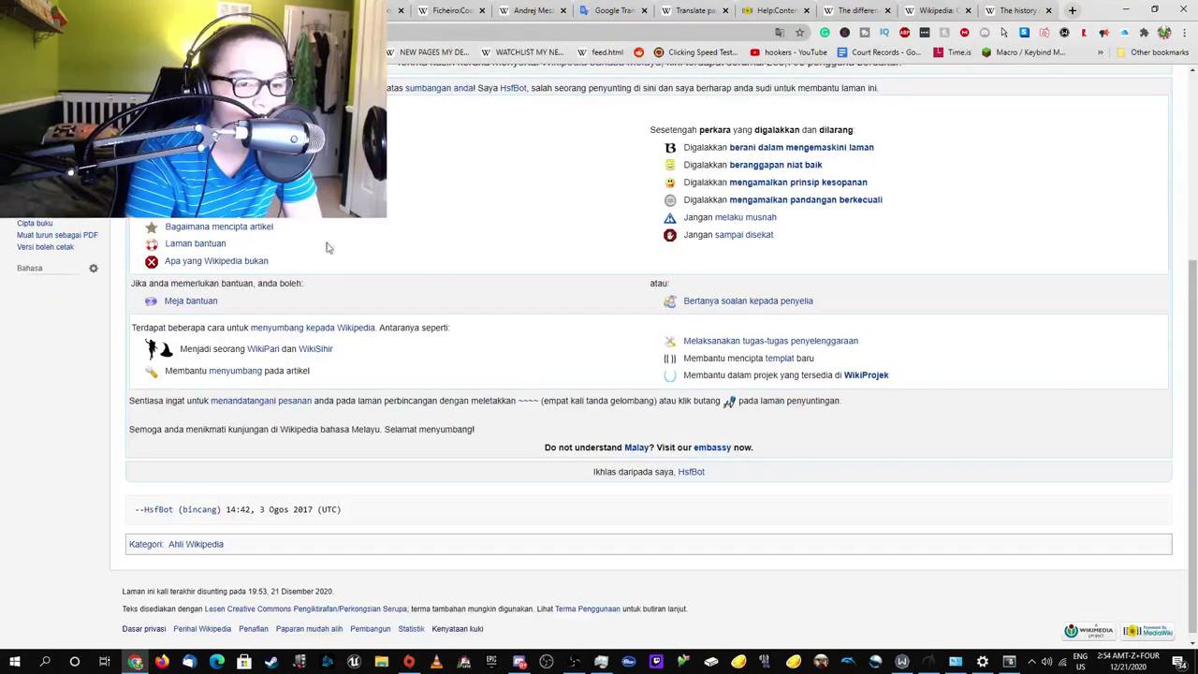
{"action": "right_click", "coordinate": [231, 266]}
{"action": "left_click", "coordinate": [281, 270]}
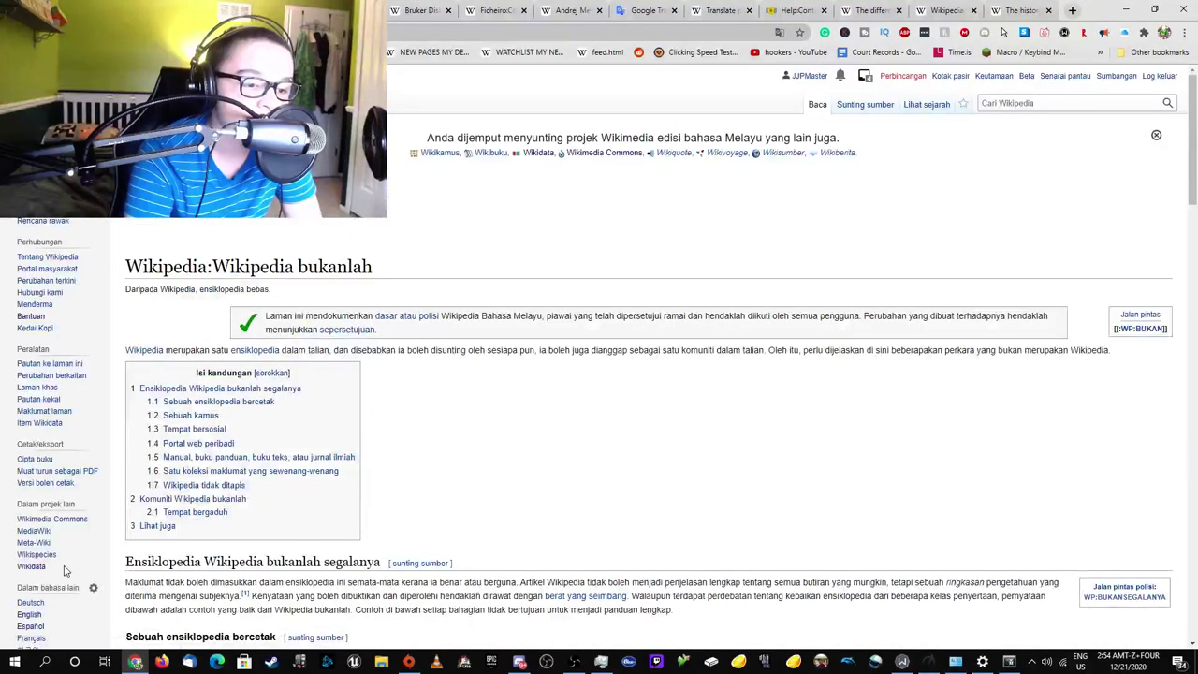
{"action": "key", "text": "ctrl+w"}
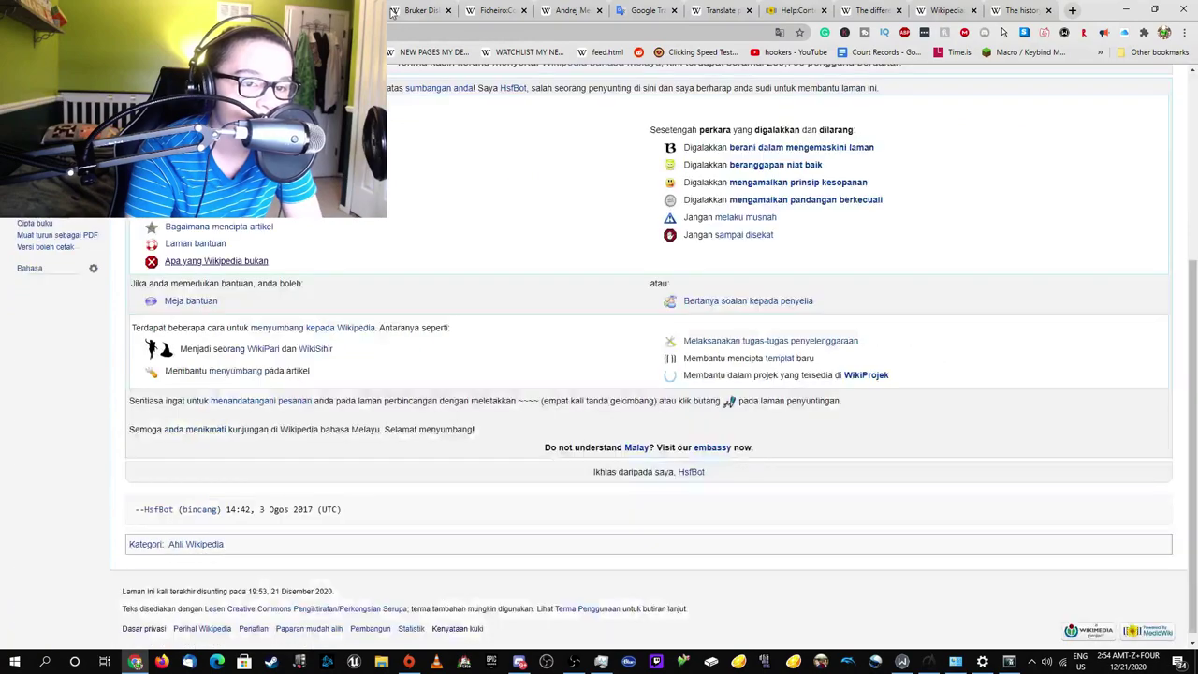
Close seven leftover tabs, including Low German, Galician, Slovak and Google Translate, and return to the page top
{"action": "left_click", "coordinate": [448, 10]}
{"action": "left_click", "coordinate": [448, 11]}
{"action": "left_click", "coordinate": [448, 11]}
{"action": "left_click", "coordinate": [448, 10]}
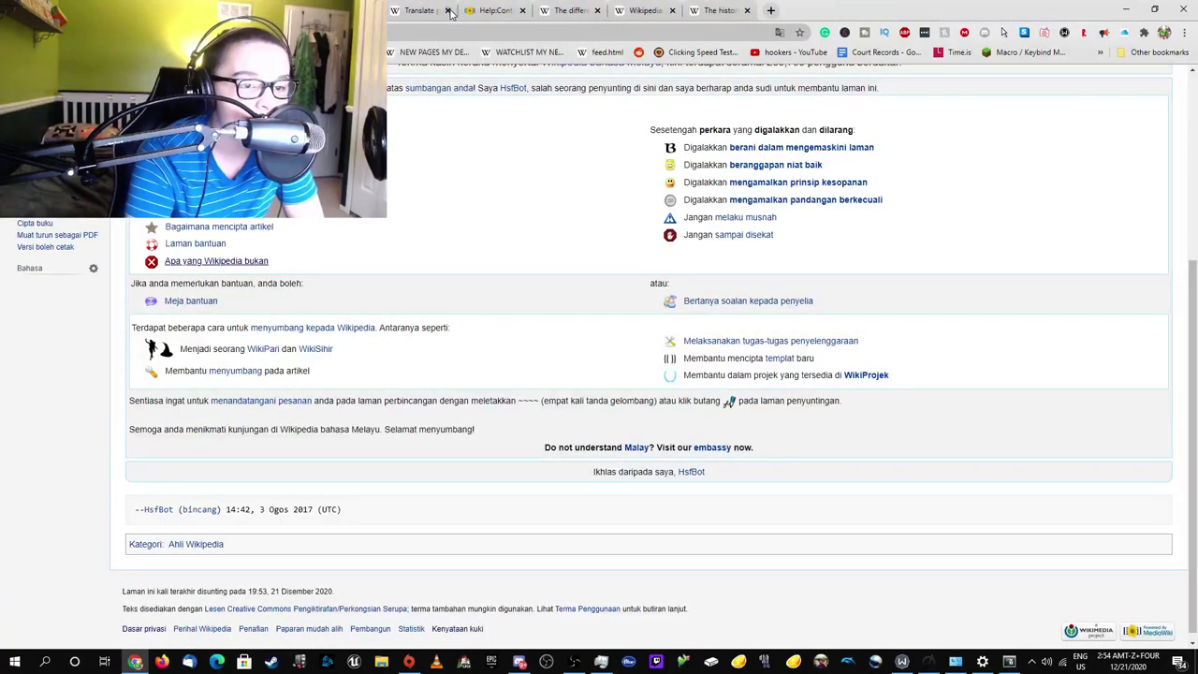
{"action": "left_click", "coordinate": [448, 11]}
{"action": "left_click", "coordinate": [448, 11]}
{"action": "left_click", "coordinate": [449, 10]}
{"action": "left_click", "coordinate": [448, 11]}
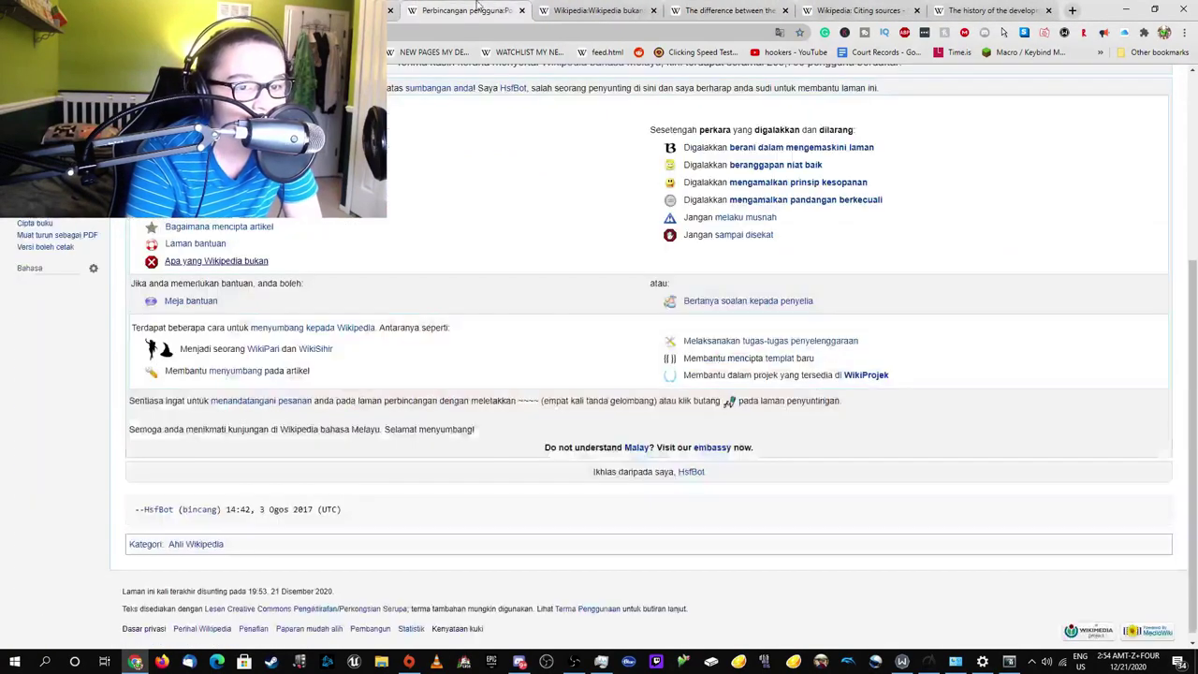
{"action": "scroll", "coordinate": [142, 283], "scroll_direction": "up", "scroll_amount": 2}
{"action": "scroll", "coordinate": [142, 284], "scroll_direction": "up", "scroll_amount": 2}
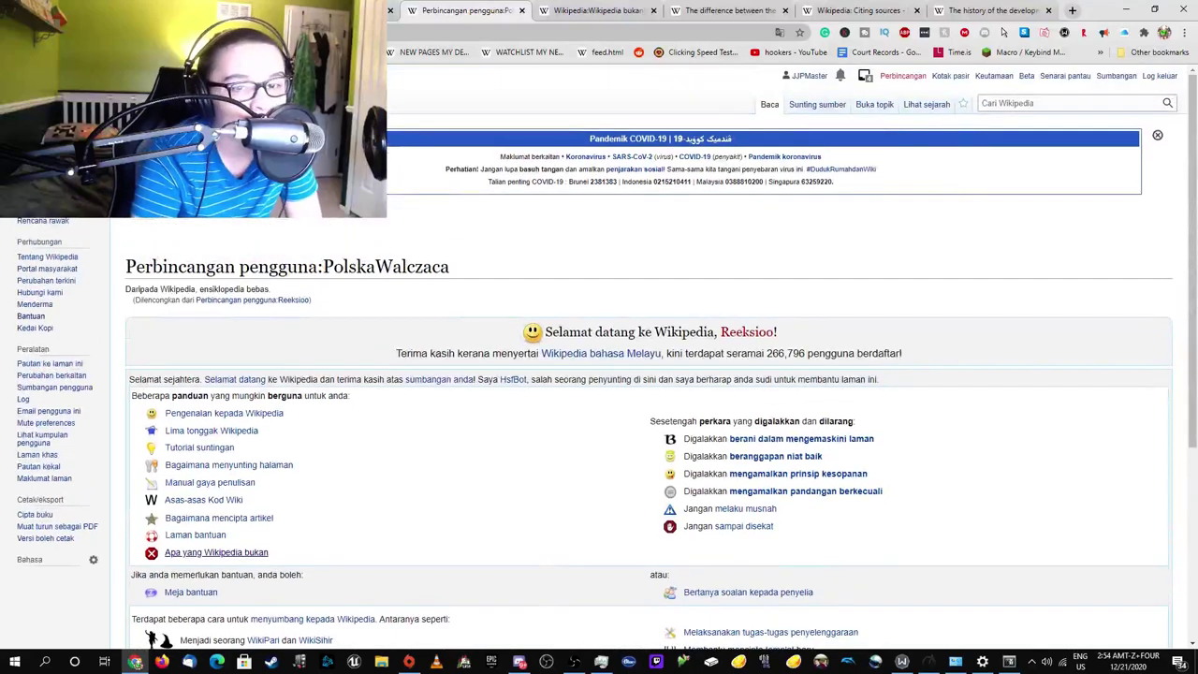
Open the feed's new Basque page Erbosamak in a new tab
{"action": "key", "text": "alt+Tab"}
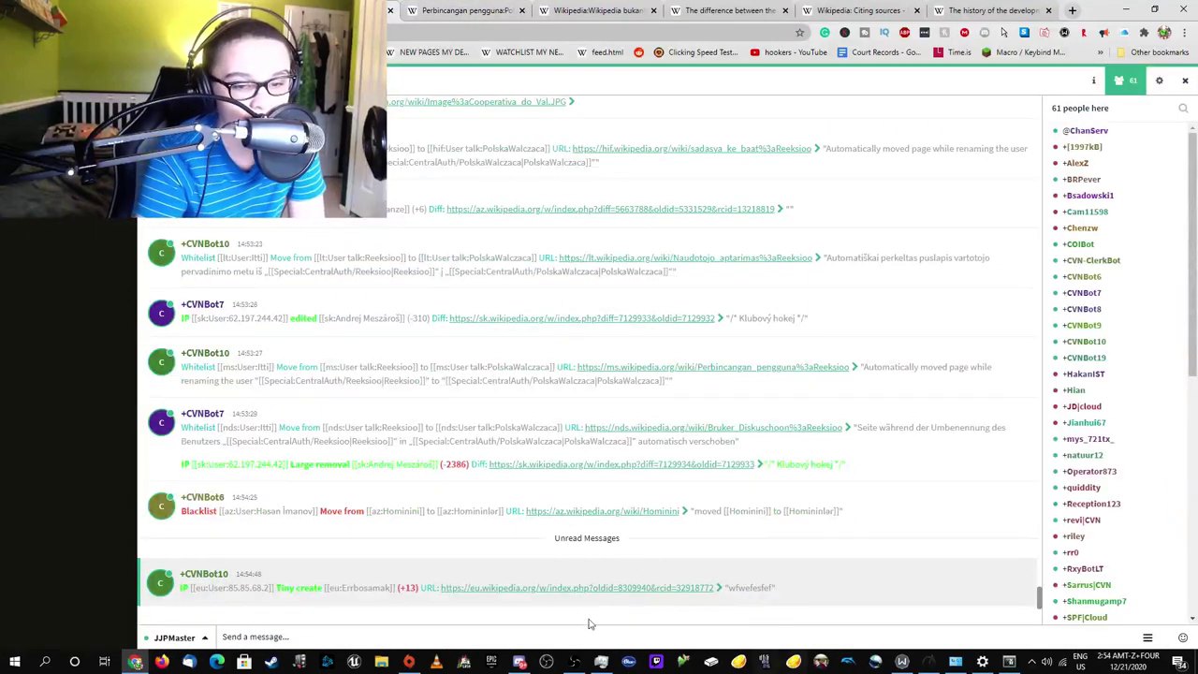
{"action": "right_click", "coordinate": [484, 556]}
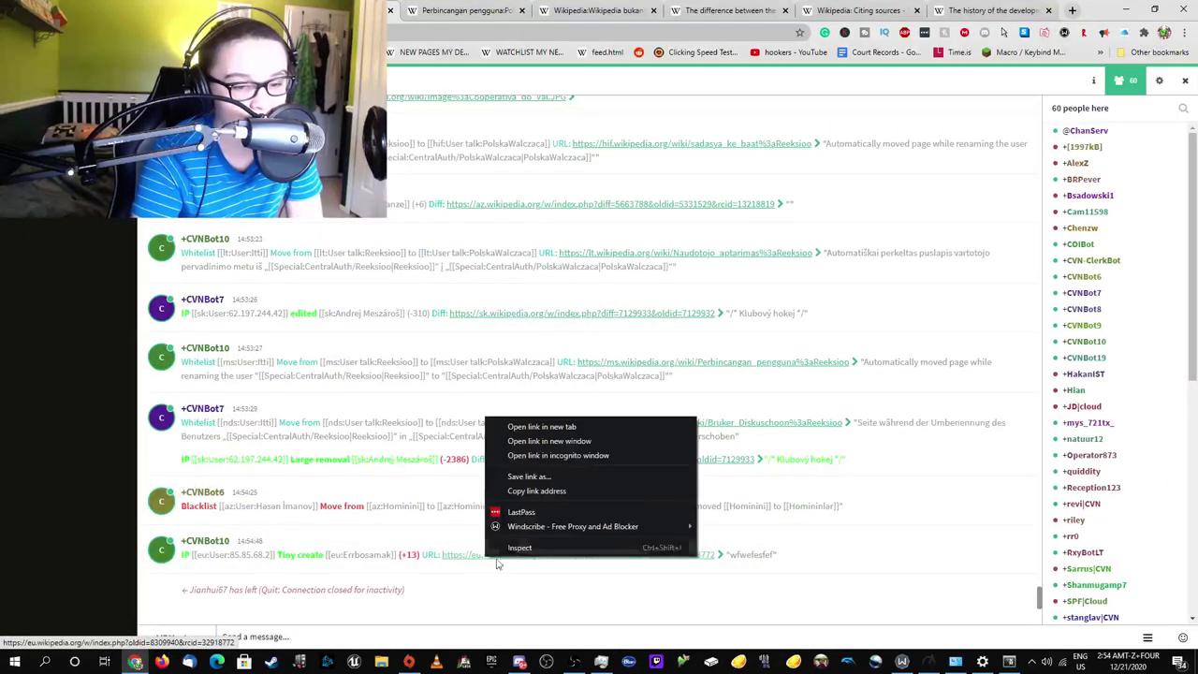
{"action": "left_click", "coordinate": [526, 427]}
Check Erbosamak's nonsense content in English translation, then restore the Basque original
{"action": "key", "text": "ctrl+Tab"}
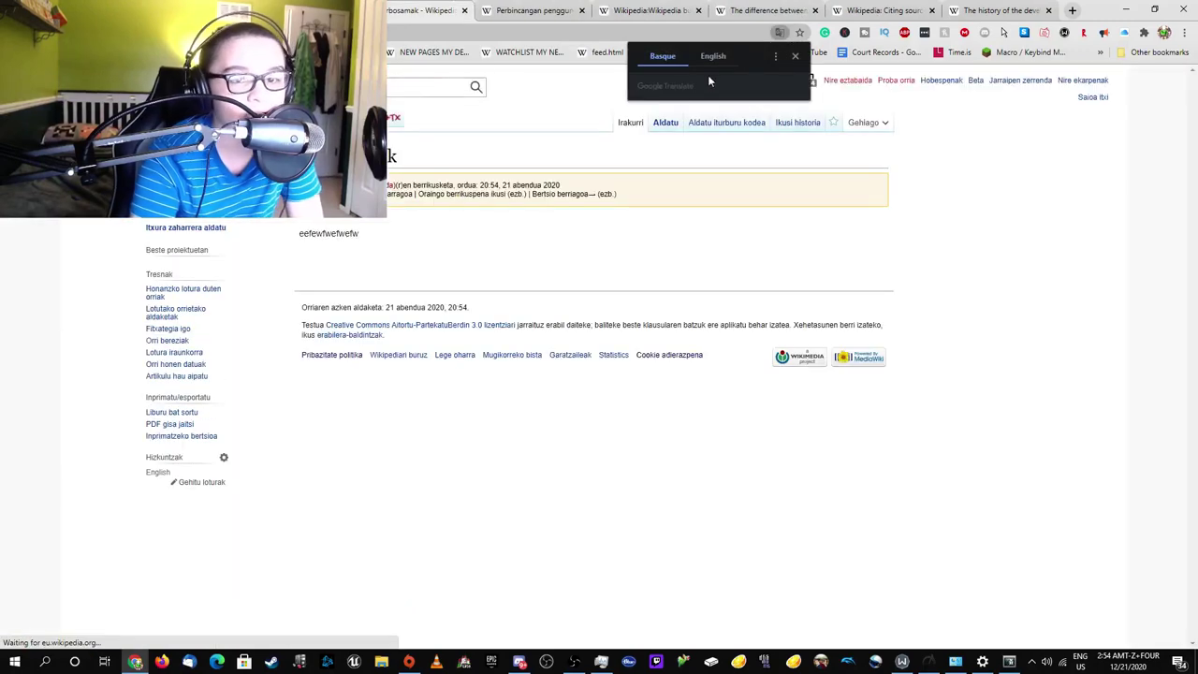
{"action": "left_click", "coordinate": [711, 58]}
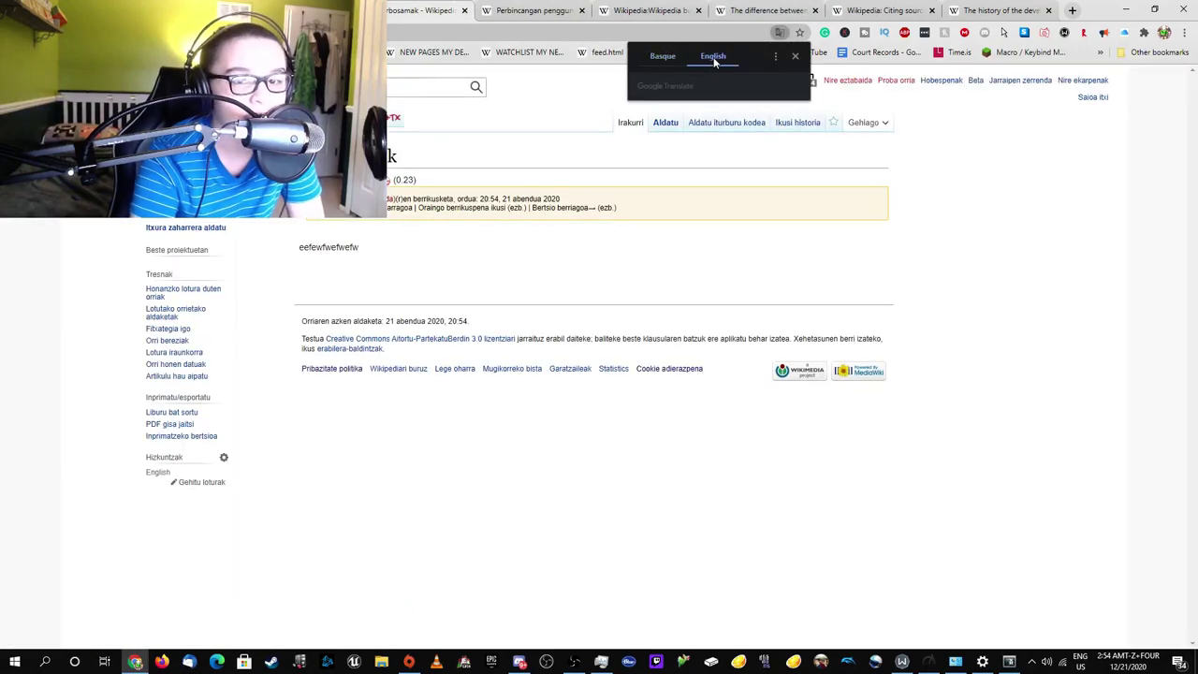
{"action": "left_click", "coordinate": [657, 56]}
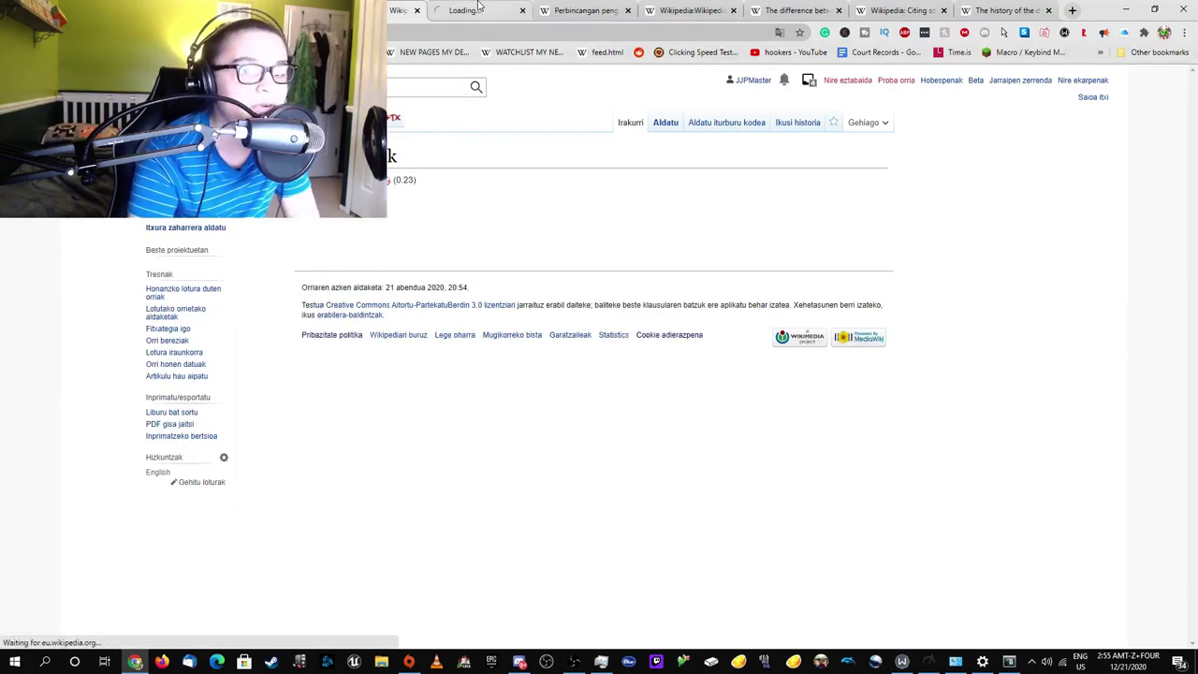
{"action": "left_click", "coordinate": [478, 7]}
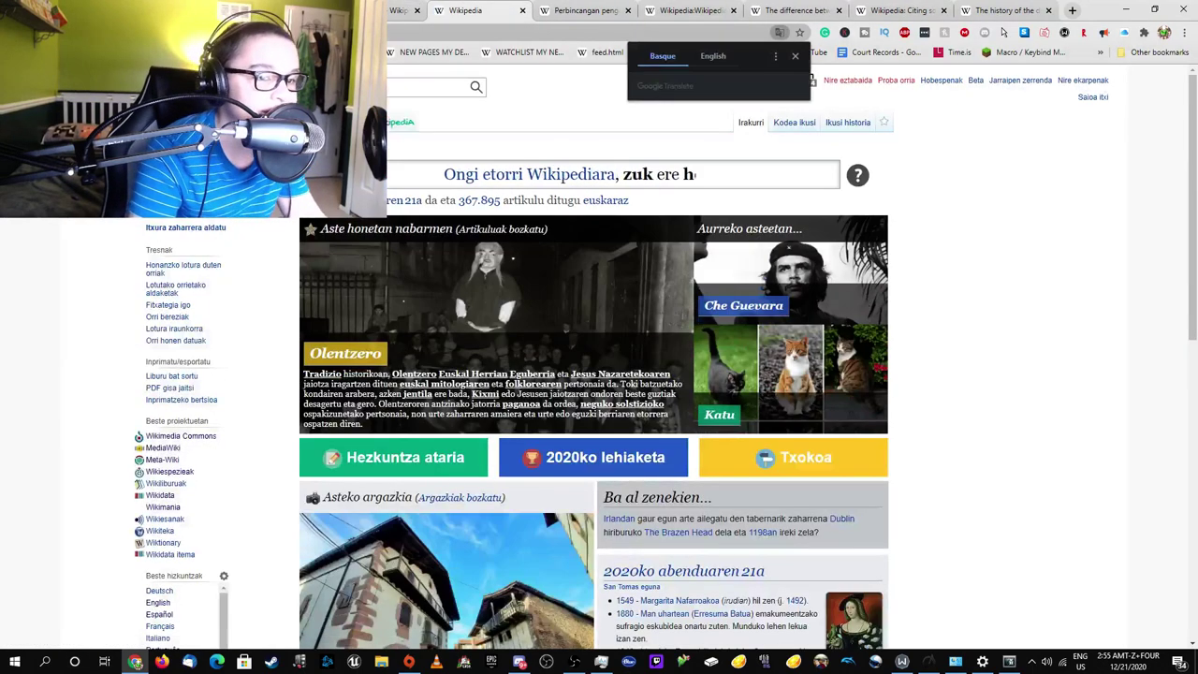
{"action": "key", "text": "ctrl+l"}
Look up the WP:DEL deletion policy page and open the Basque Wikipedia main page
{"action": "type", "text": "w"}
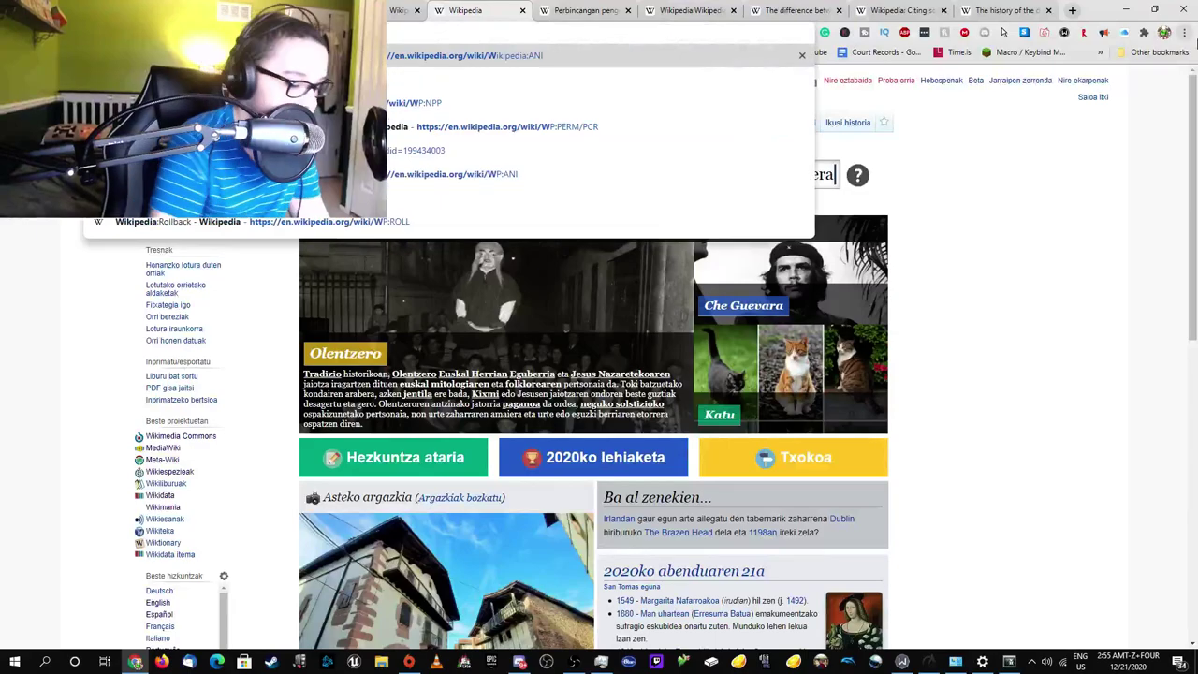
{"action": "type", "text": "p:del"}
{"action": "key", "text": "Return"}
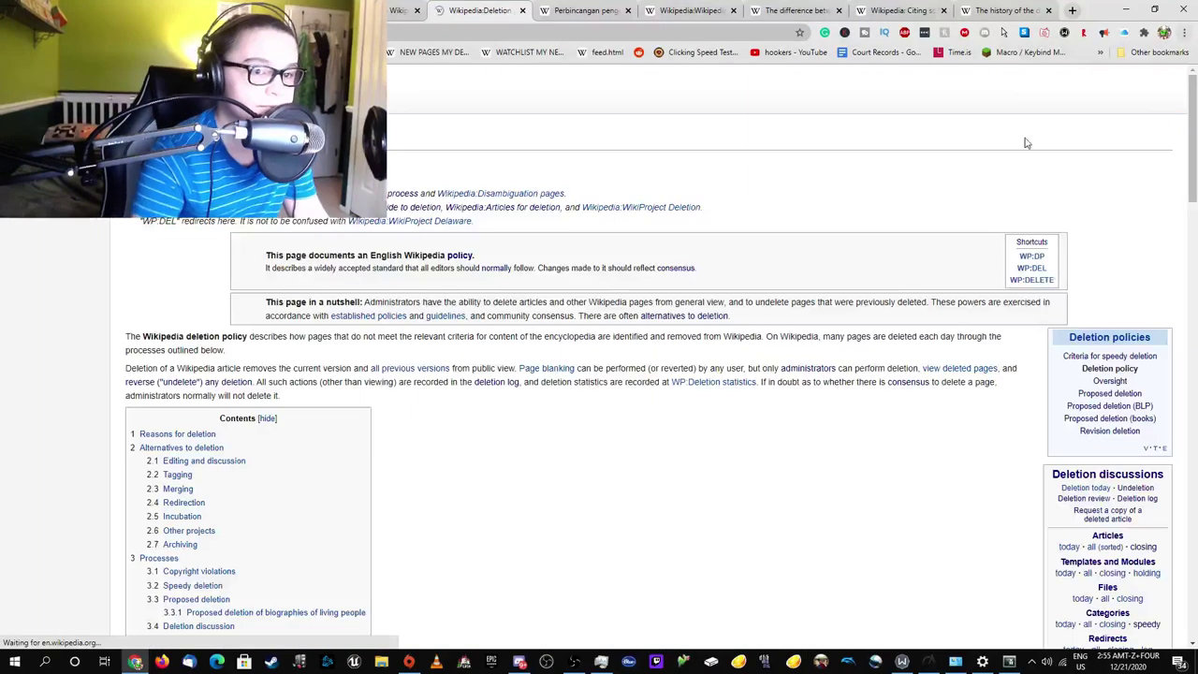
{"action": "scroll", "coordinate": [1026, 142], "scroll_direction": "down", "scroll_amount": 8}
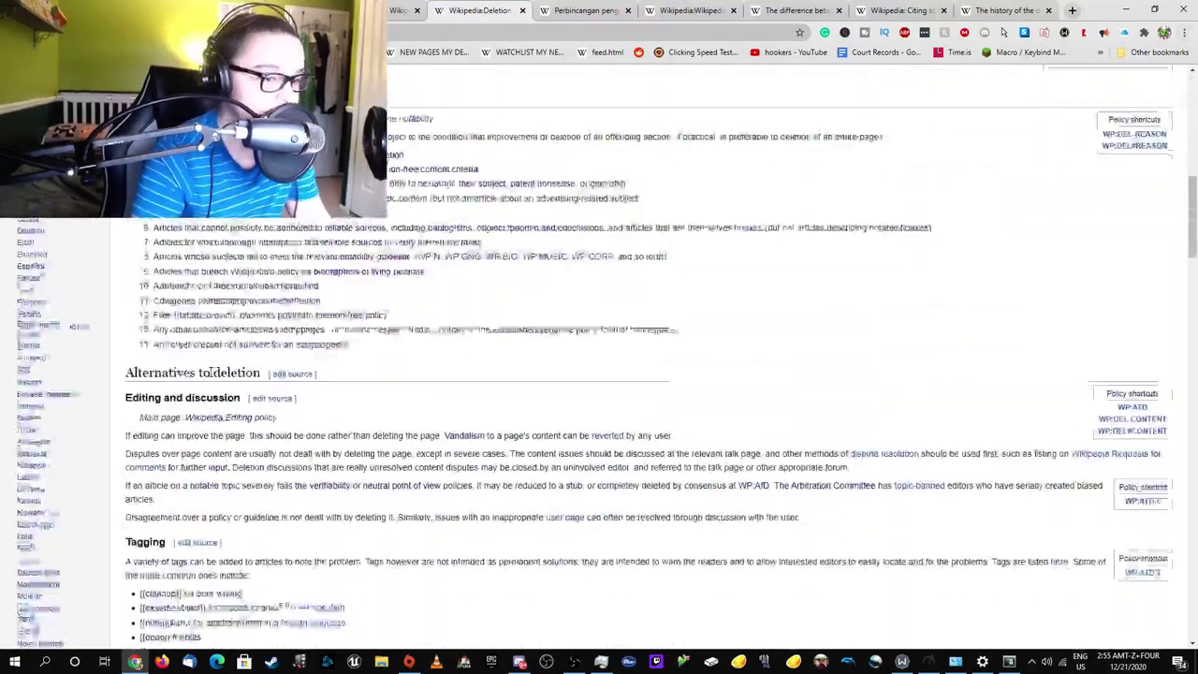
{"action": "left_click", "coordinate": [406, 8]}
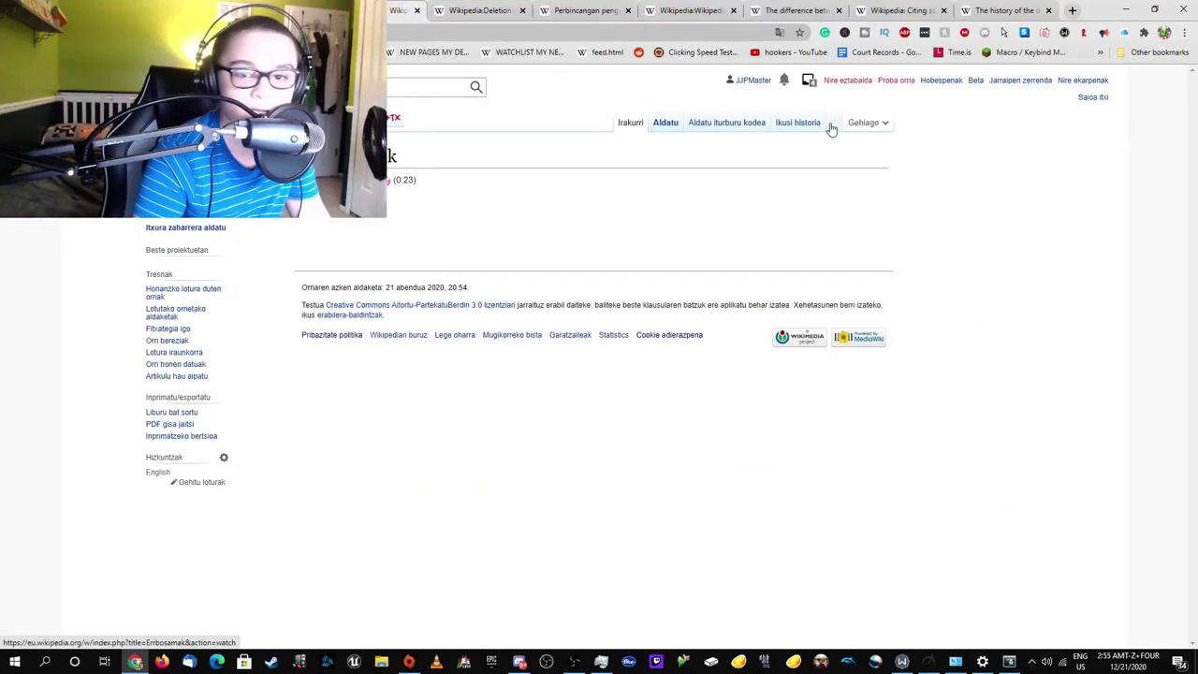
{"action": "left_click", "coordinate": [666, 124]}
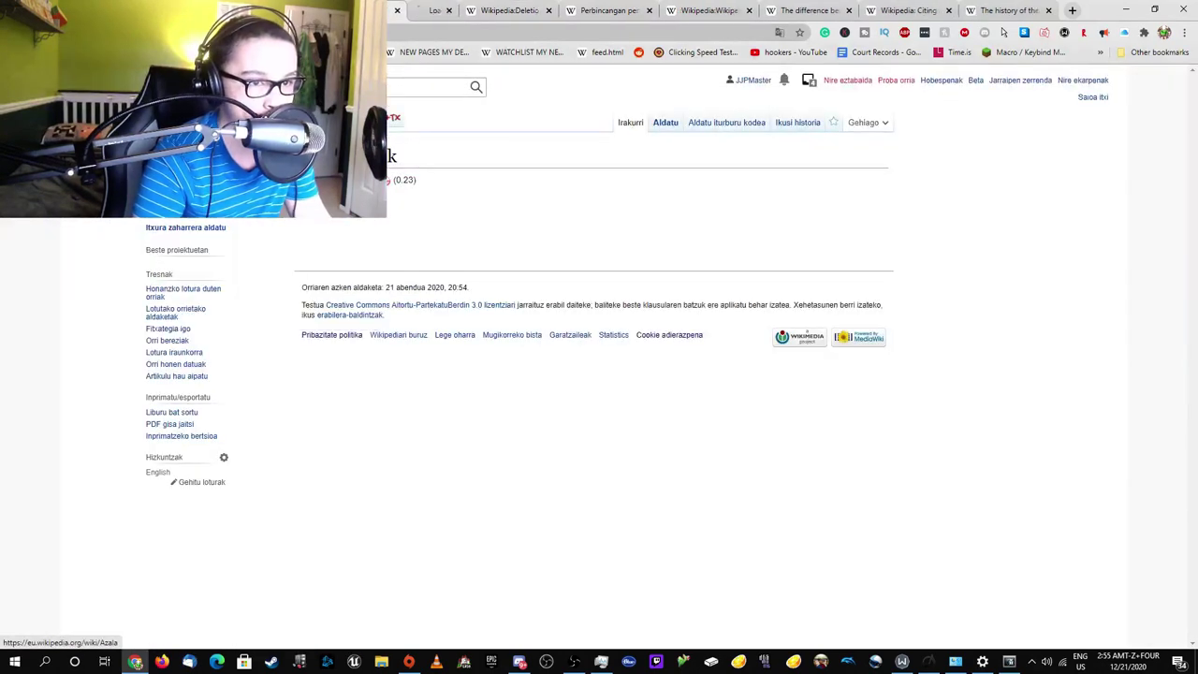
{"action": "left_click", "coordinate": [182, 140]}
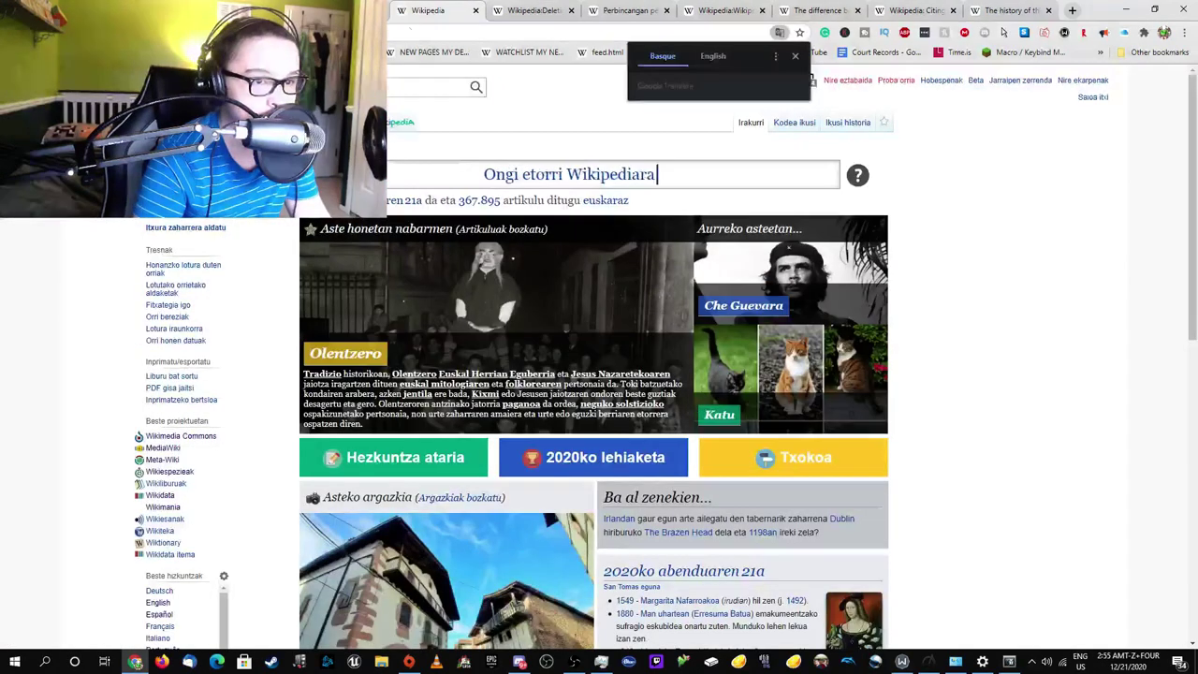
Read through the Wikipedia deletion policy page
{"action": "left_click", "coordinate": [530, 9]}
{"action": "scroll", "coordinate": [233, 370], "scroll_direction": "down", "scroll_amount": 5}
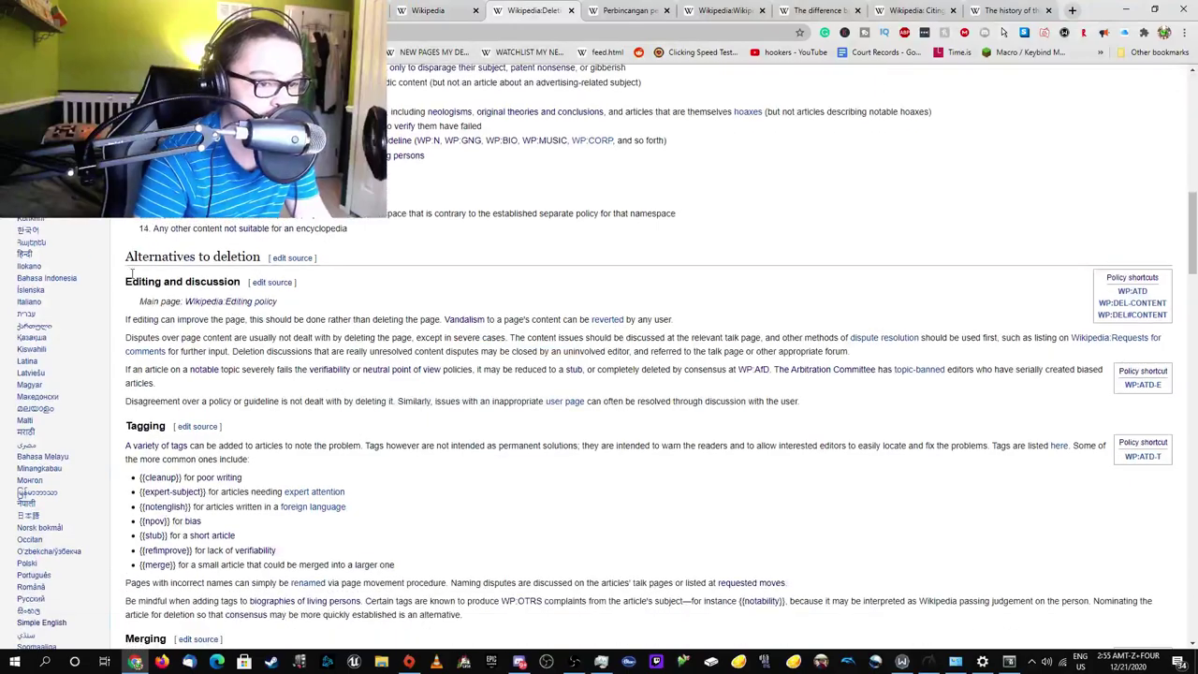
{"action": "scroll", "coordinate": [81, 447], "scroll_direction": "up", "scroll_amount": 10}
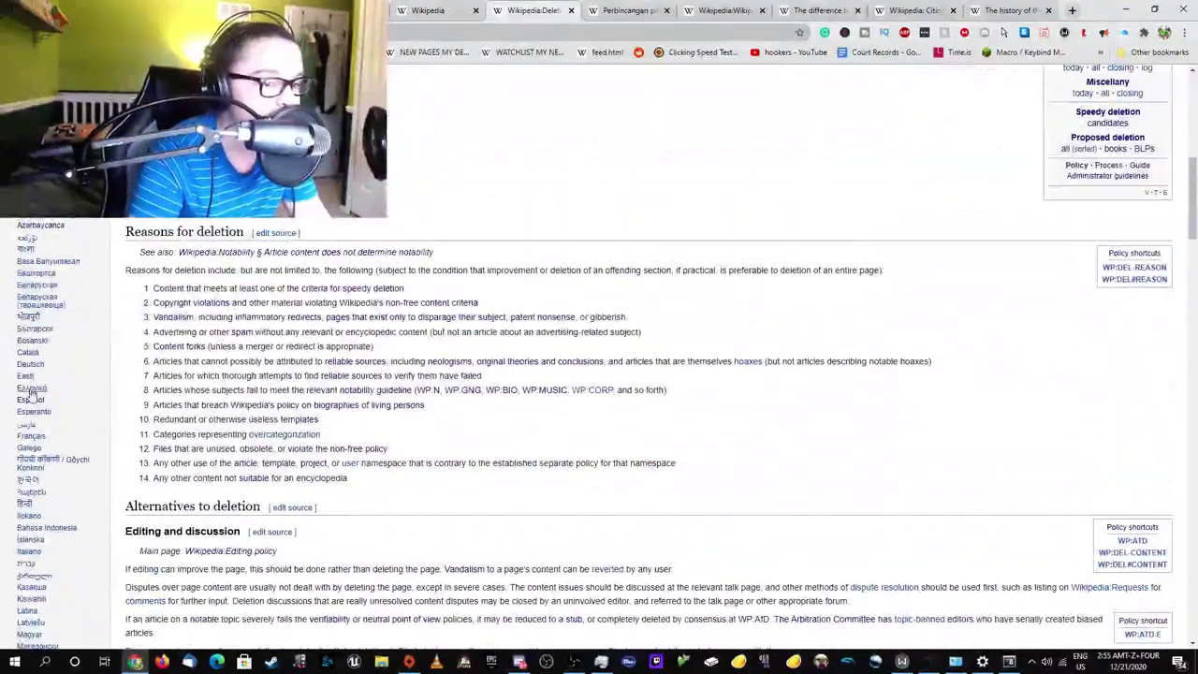
{"action": "scroll", "coordinate": [56, 351], "scroll_direction": "down", "scroll_amount": 1}
{"action": "scroll", "coordinate": [24, 383], "scroll_direction": "down", "scroll_amount": 2}
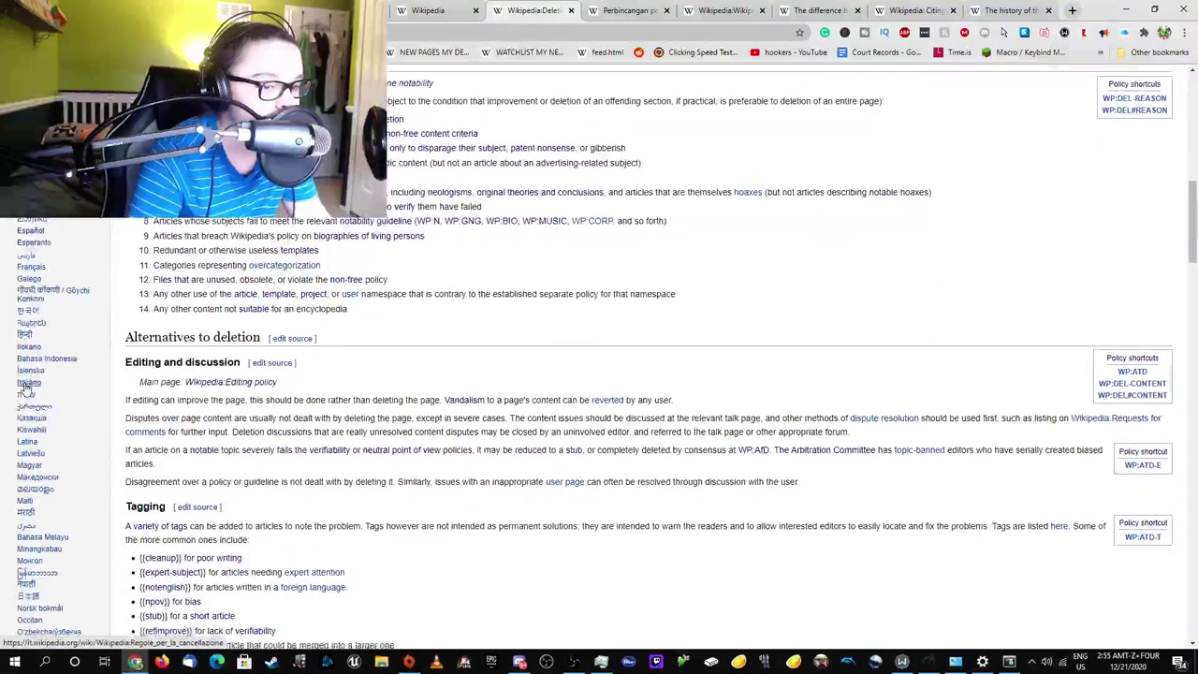
{"action": "scroll", "coordinate": [48, 382], "scroll_direction": "down", "scroll_amount": 2}
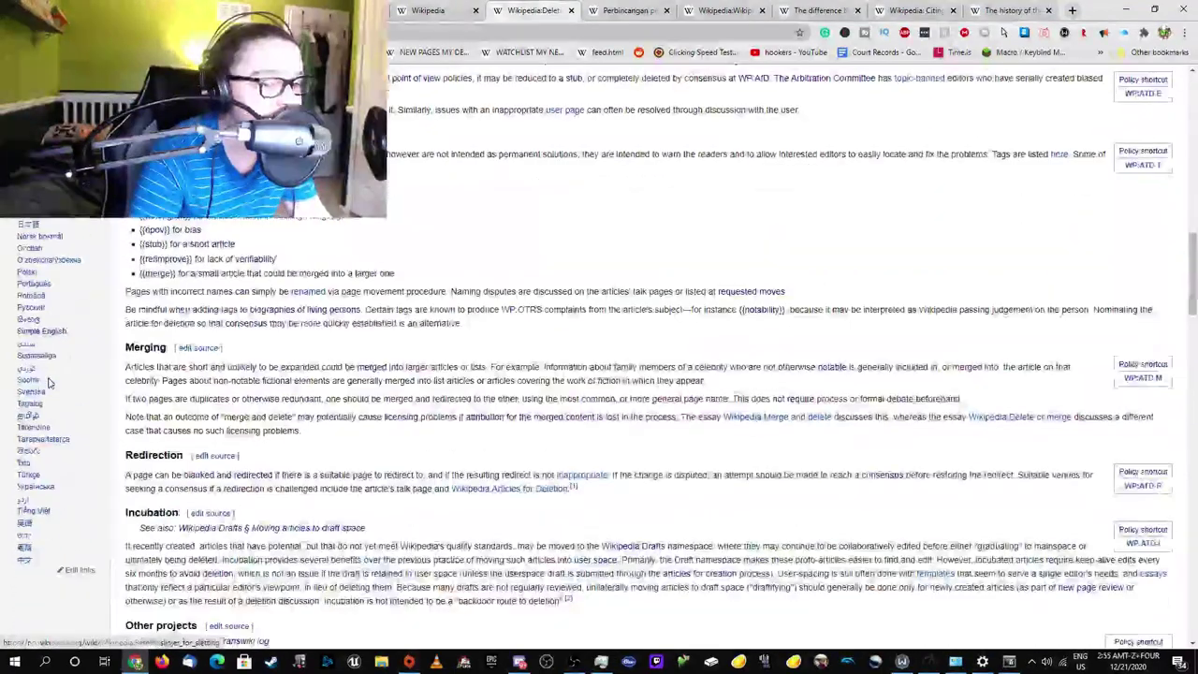
Open Txikipedia from the Basque main page in a new tab and translate it to English
{"action": "left_click", "coordinate": [436, 10]}
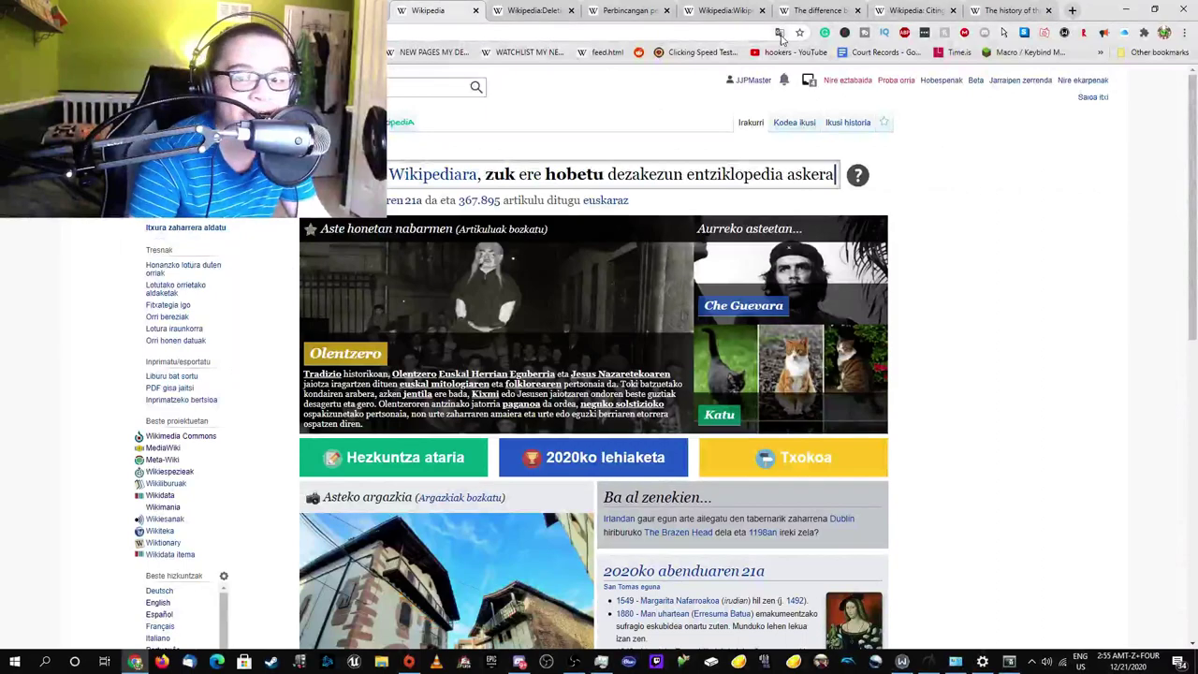
{"action": "left_click", "coordinate": [780, 34]}
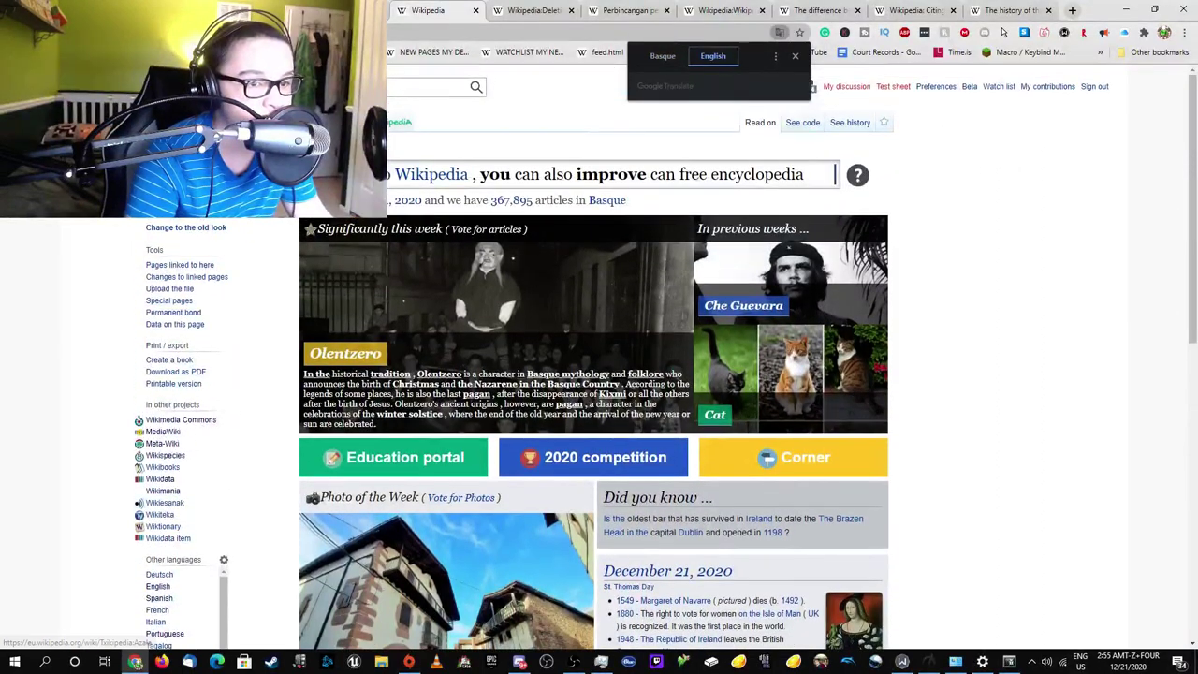
{"action": "right_click", "coordinate": [183, 226]}
{"action": "left_click", "coordinate": [225, 155]}
{"action": "left_click", "coordinate": [486, 7]}
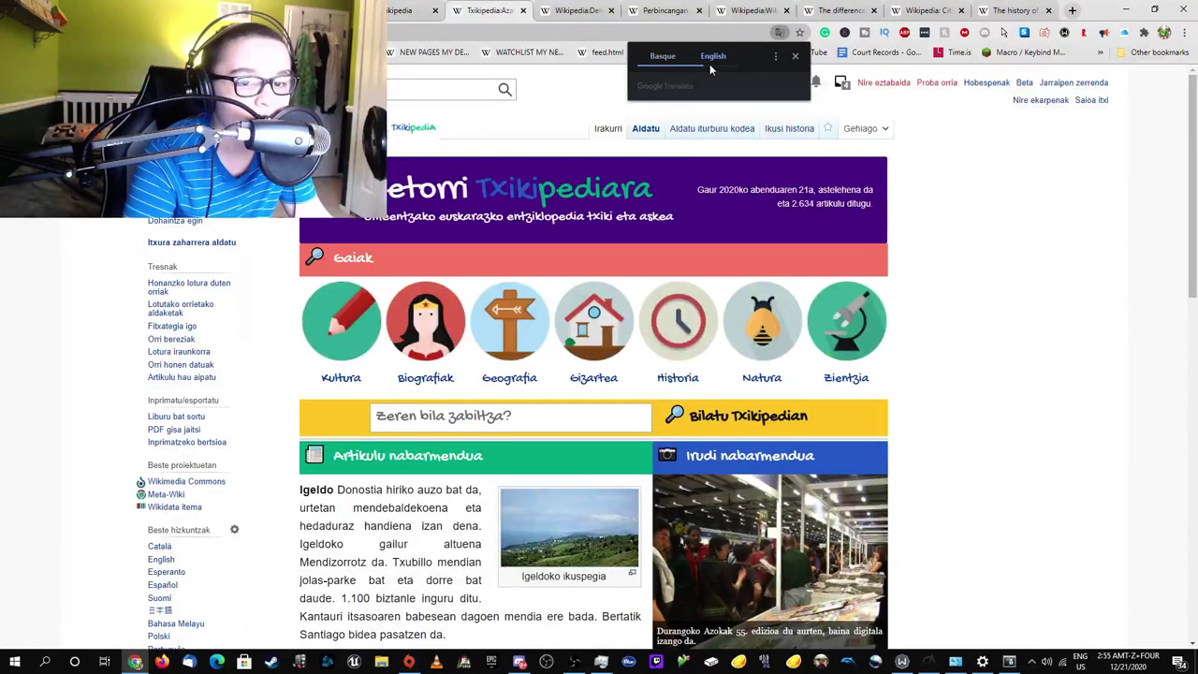
{"action": "left_click", "coordinate": [709, 64]}
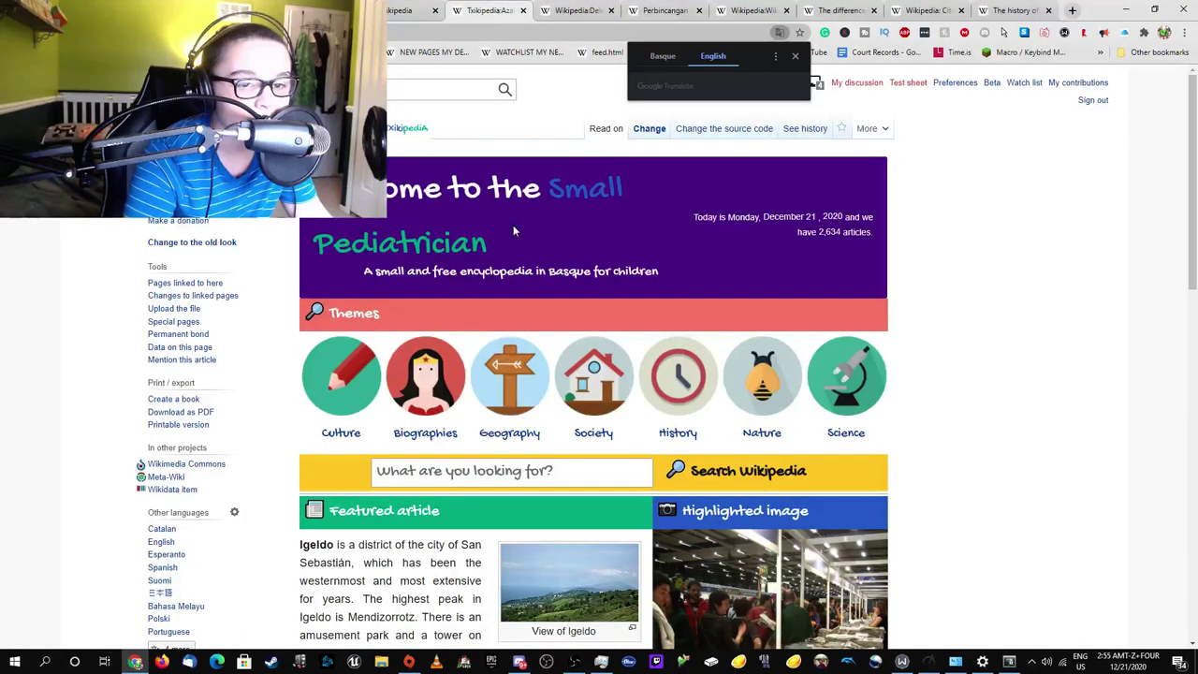
Visit Txikipedia's English counterpart, then return to the nonsense Erbosamak article
{"action": "scroll", "coordinate": [173, 429], "scroll_direction": "down", "scroll_amount": 1}
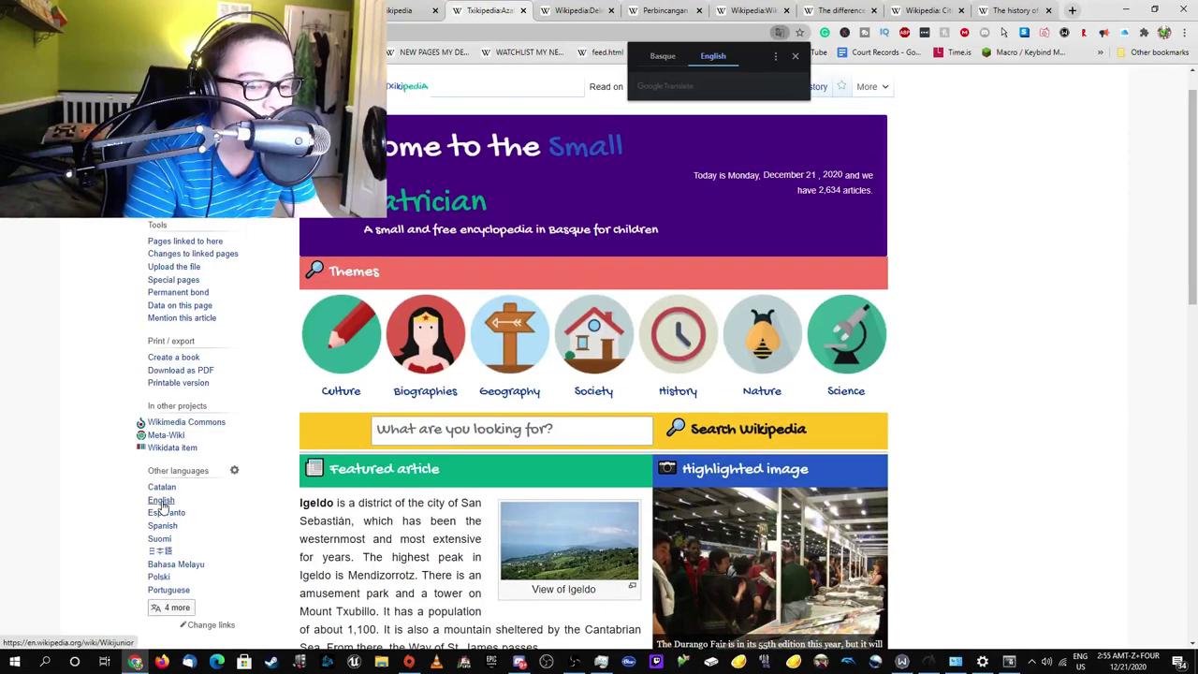
{"action": "left_click", "coordinate": [162, 503]}
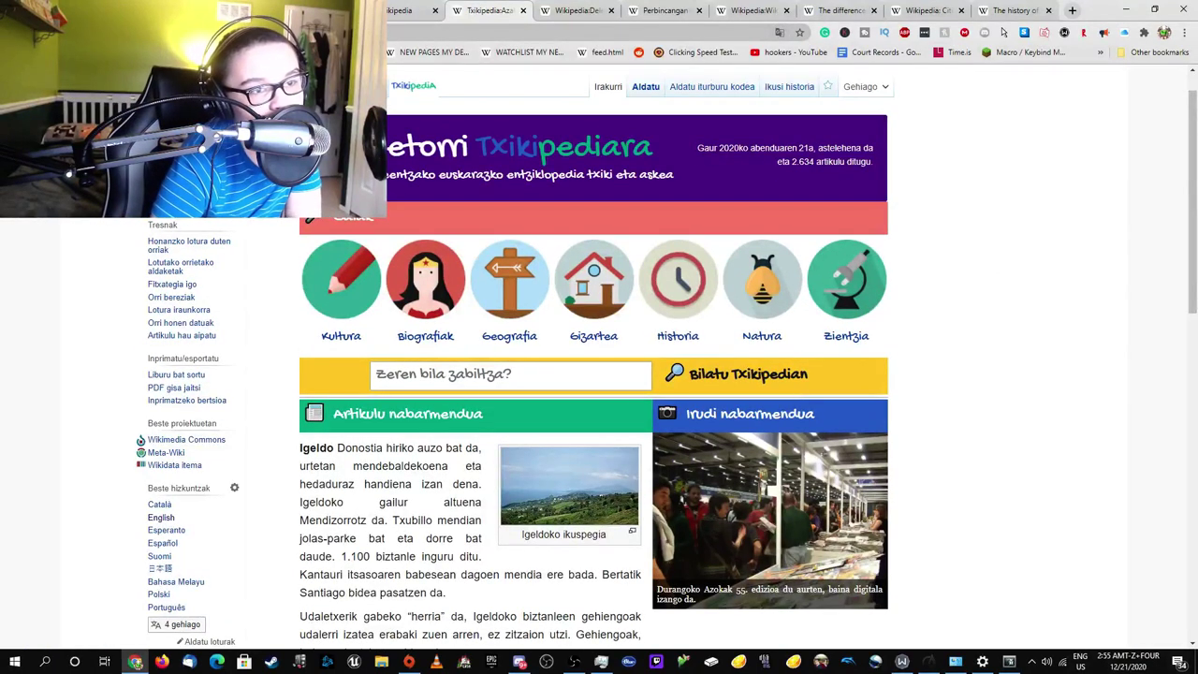
{"action": "key", "text": "alt+Left"}
{"action": "key", "text": "alt+Left"}
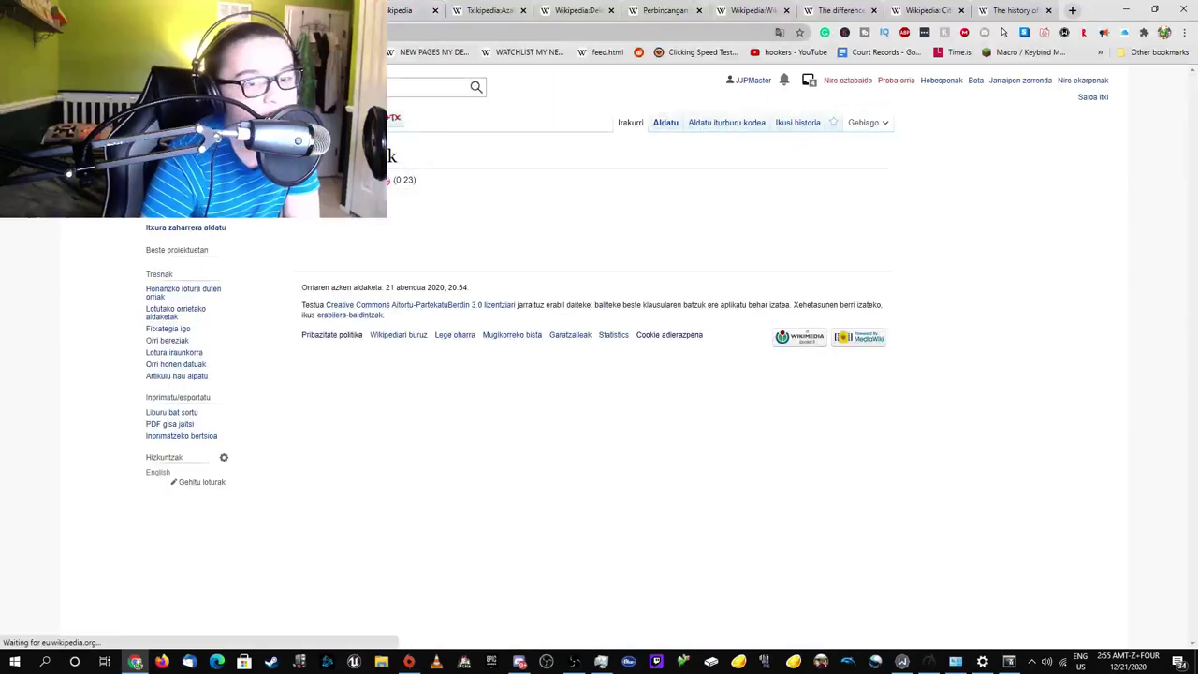
Publish Erbosamak with a {{delete}} tag at the top, using the source editor
{"action": "left_click", "coordinate": [668, 125]}
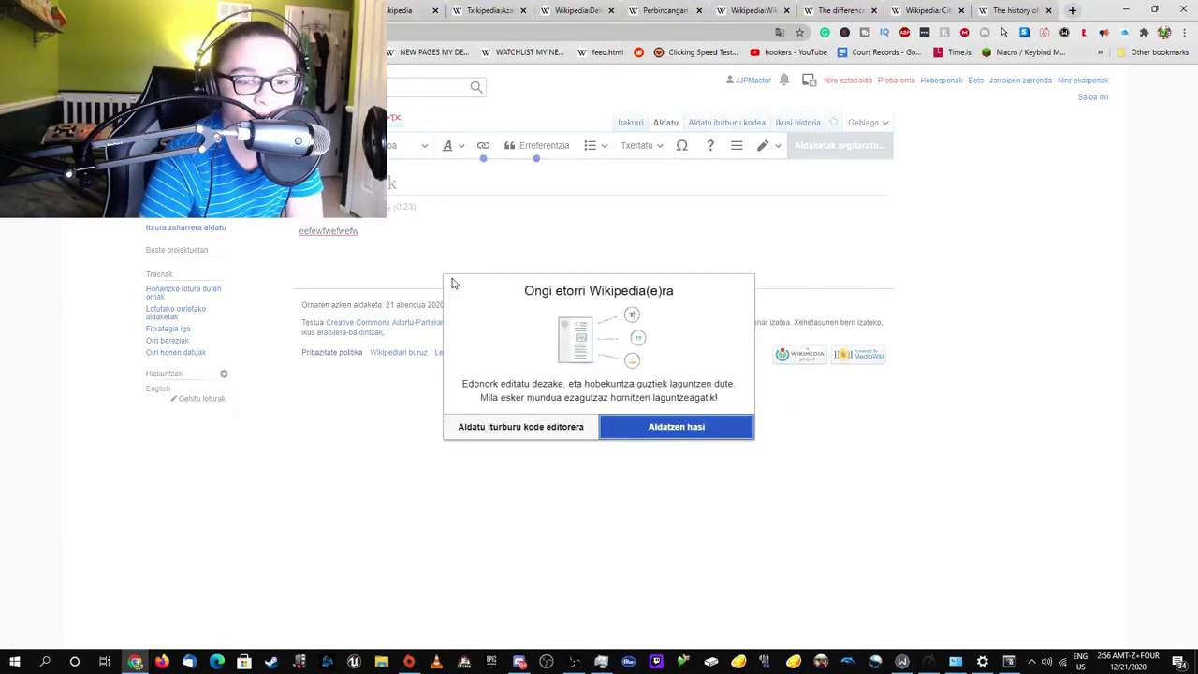
{"action": "left_click", "coordinate": [524, 426]}
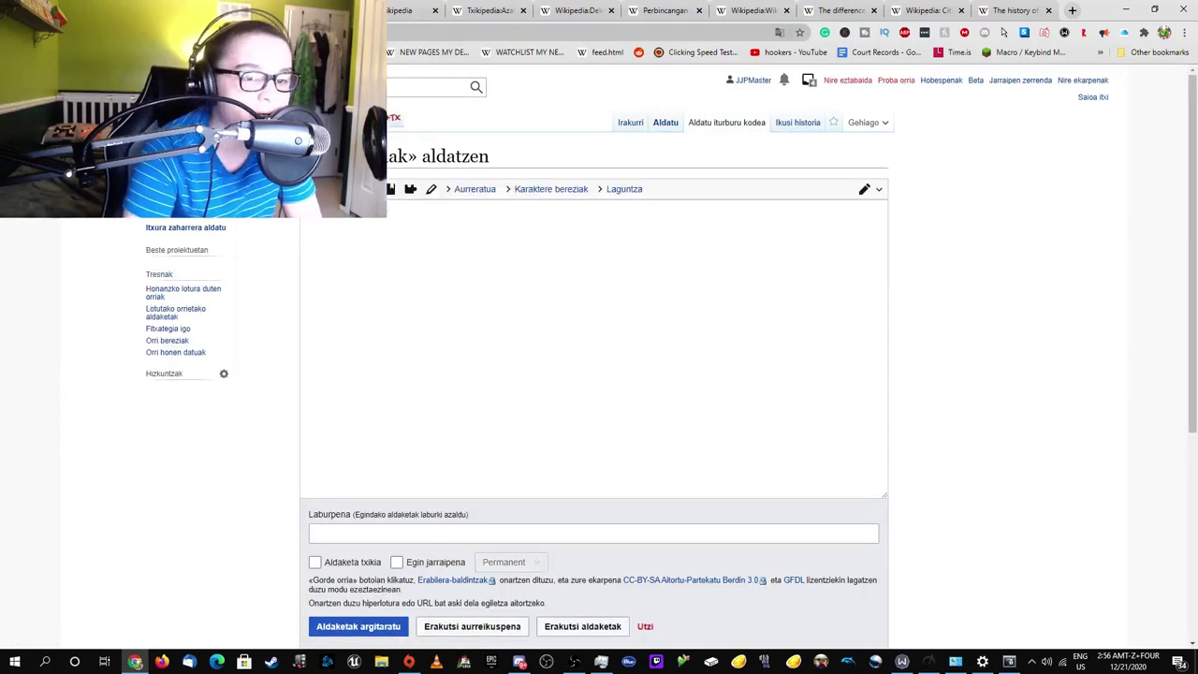
{"action": "type", "text": "eetewtwetwetw"}
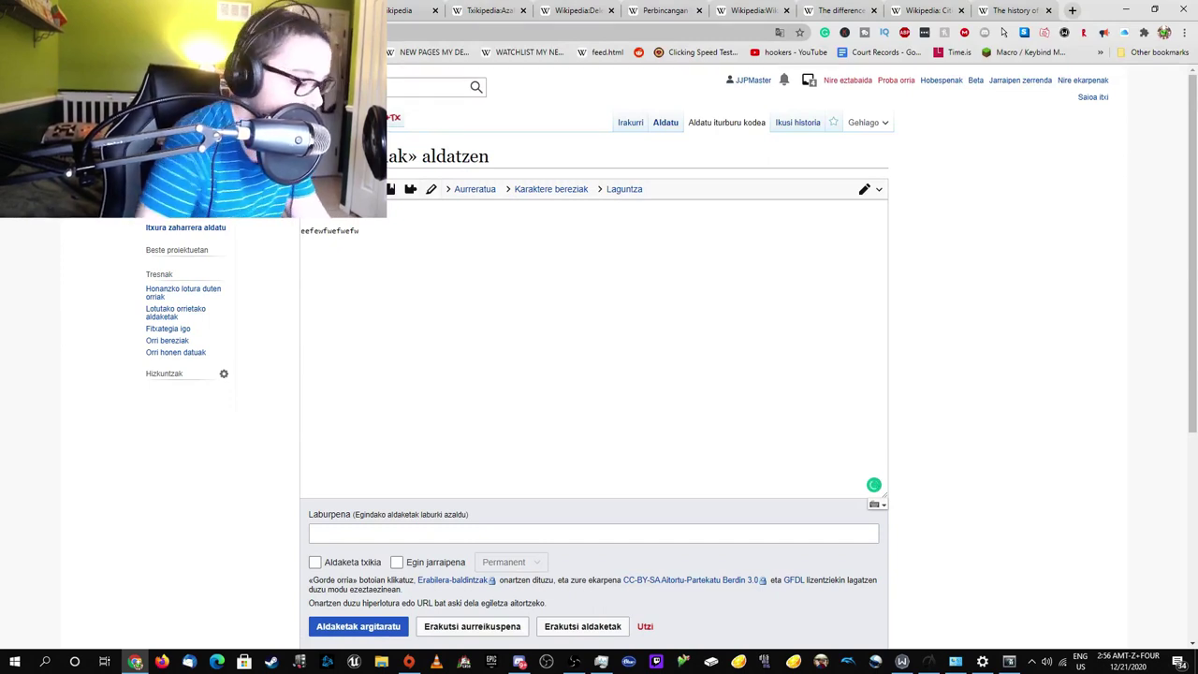
{"action": "type", "text": "{{delete}}"}
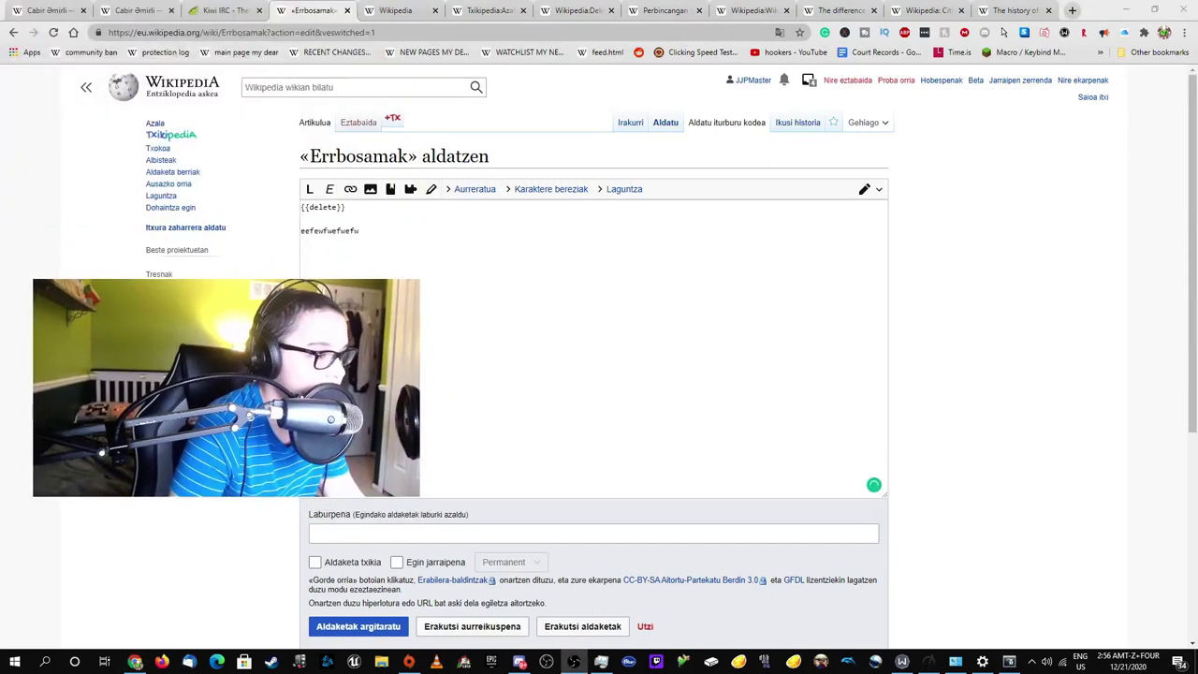
{"action": "left_click", "coordinate": [336, 626]}
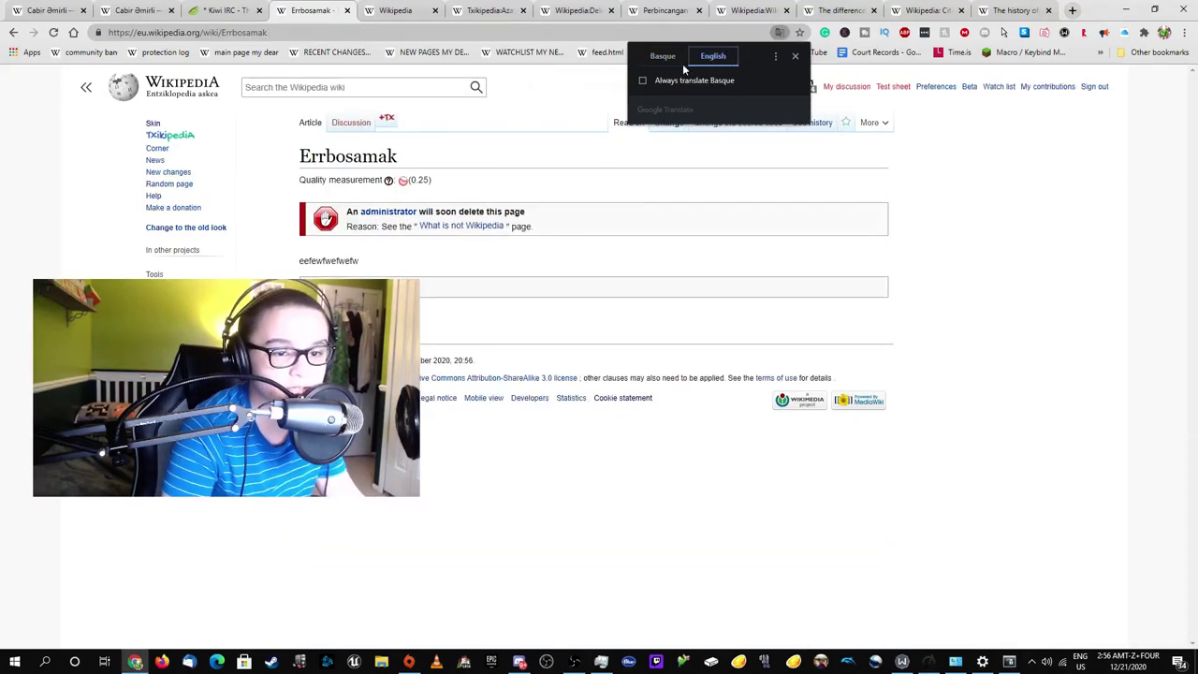
{"action": "left_click", "coordinate": [659, 59]}
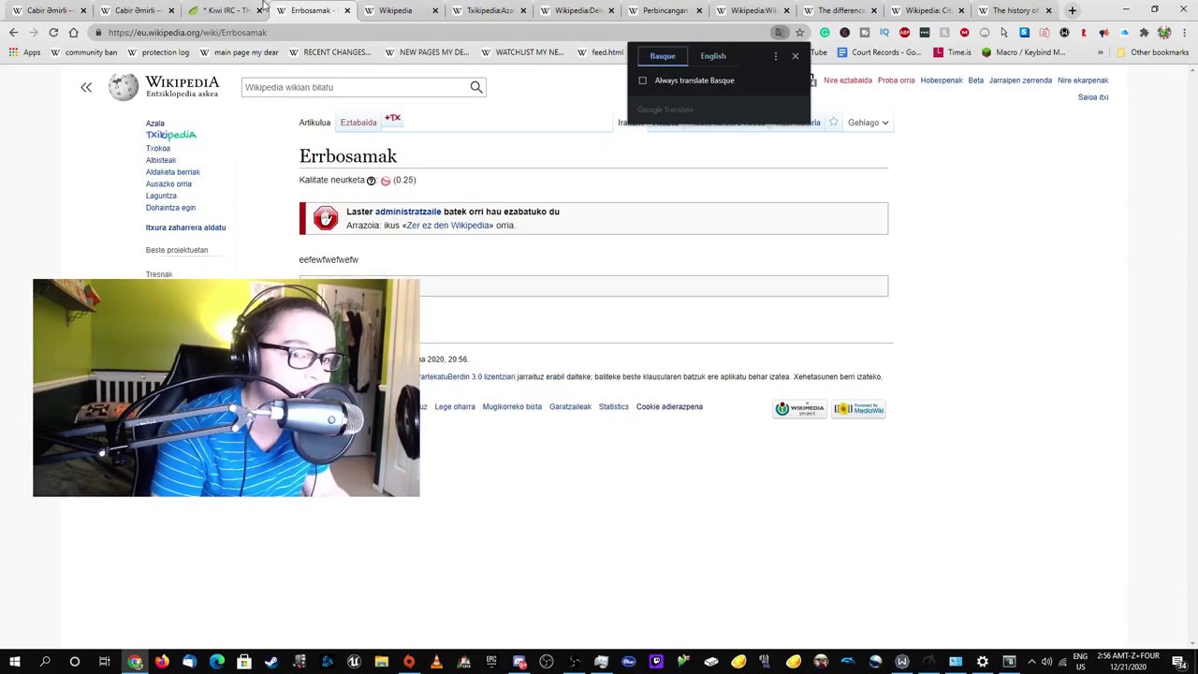
Check the Azerbaijani page tagged for deletion and open your own user page there
{"action": "left_click", "coordinate": [137, 8]}
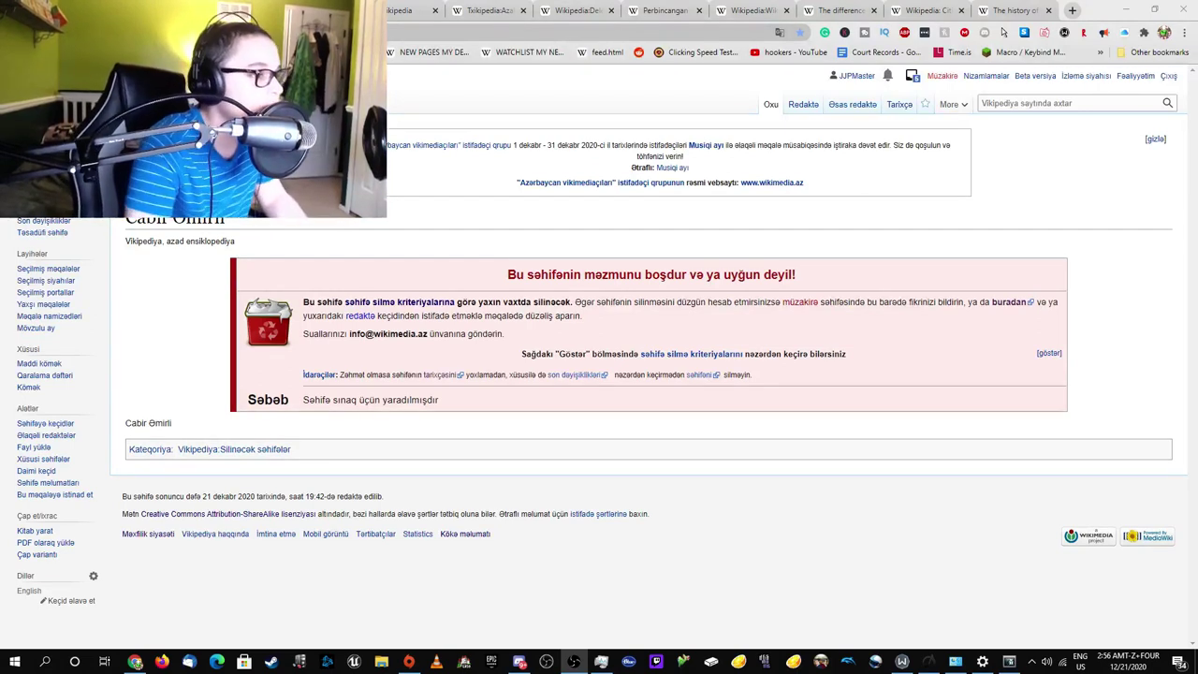
{"action": "left_click", "coordinate": [856, 75]}
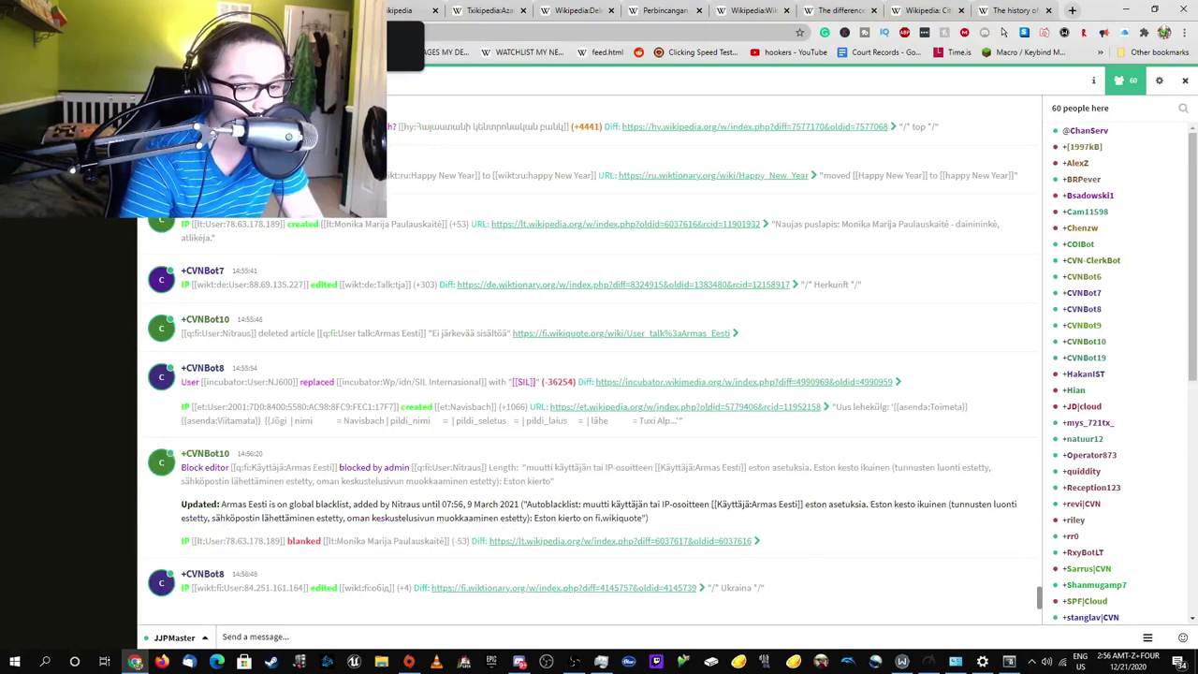
Reload Erbosamak to confirm it still shows the deletion notice and Ezabatzeko category
{"action": "key", "text": "ctrl+Tab"}
{"action": "key", "text": "ctrl+Tab"}
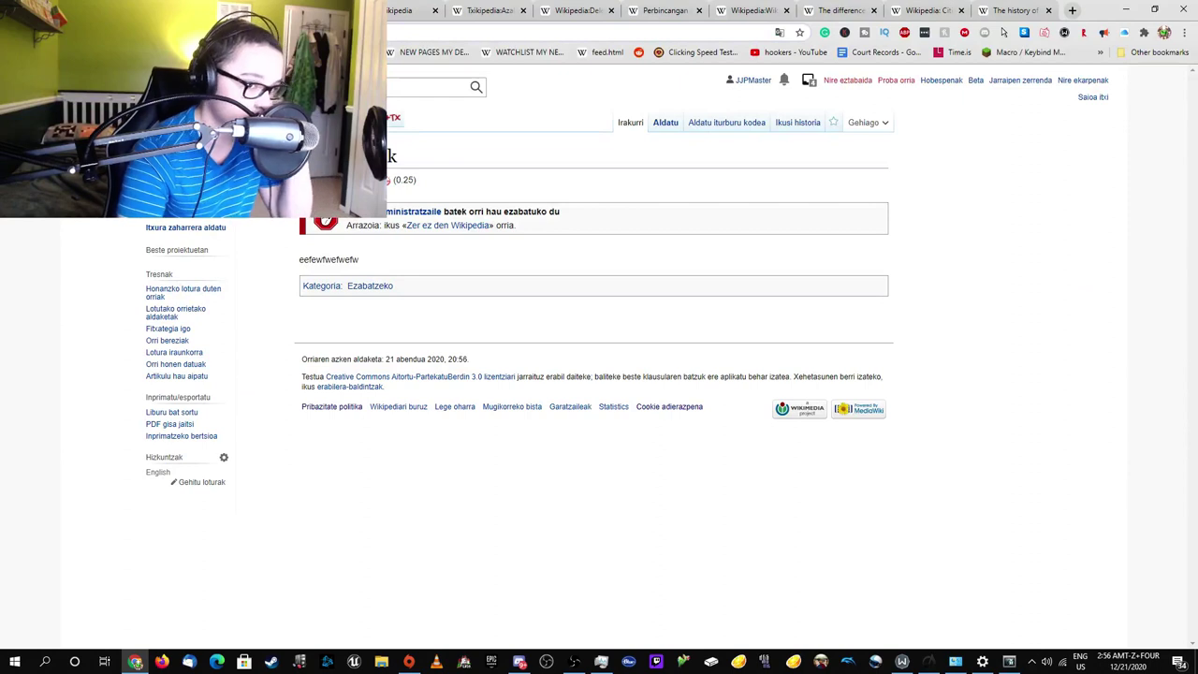
{"action": "key", "text": "F5"}
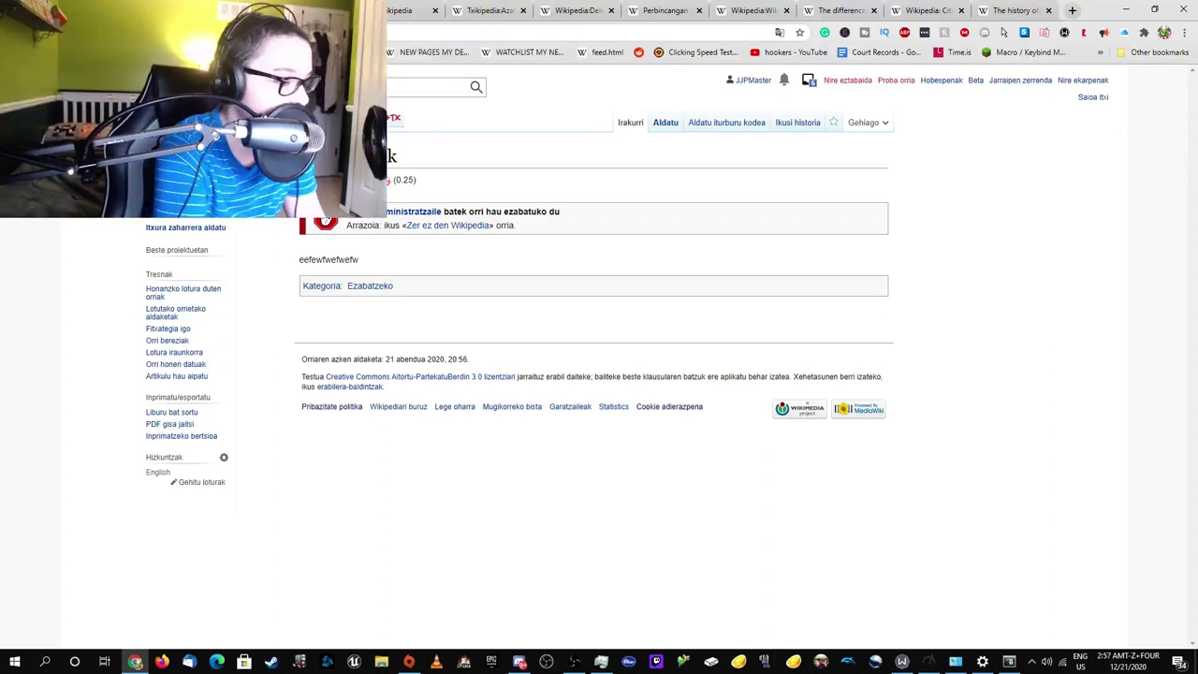
{"action": "key", "text": "ctrl+l"}
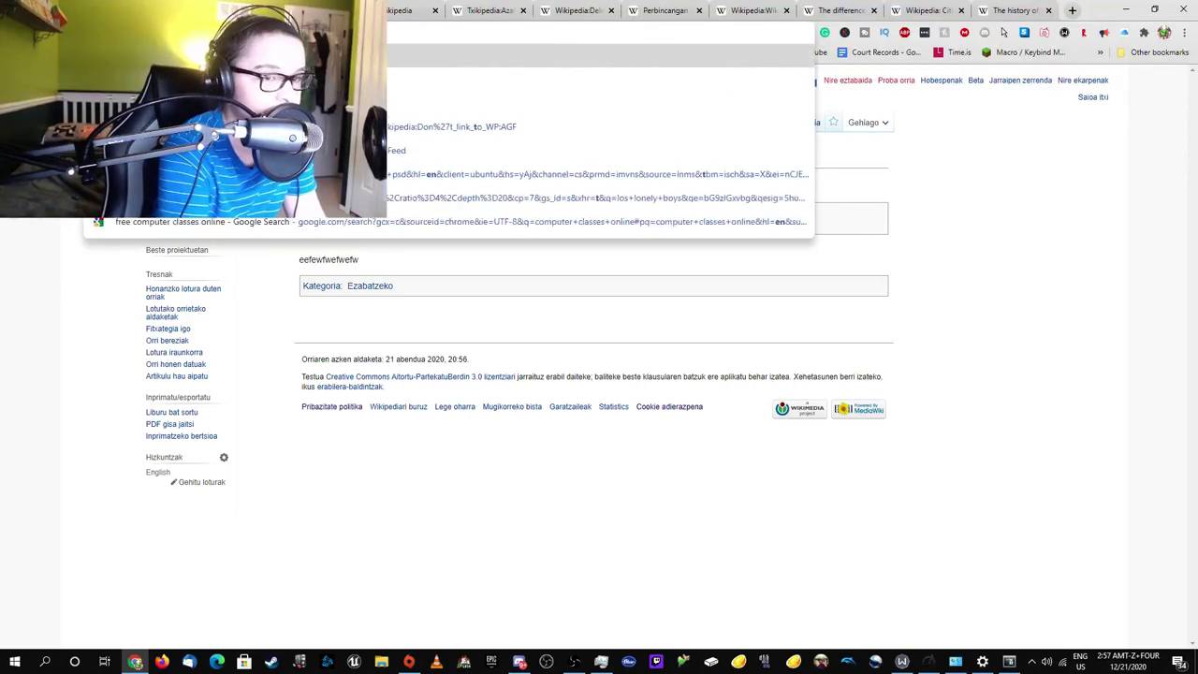
{"action": "key", "text": "Escape"}
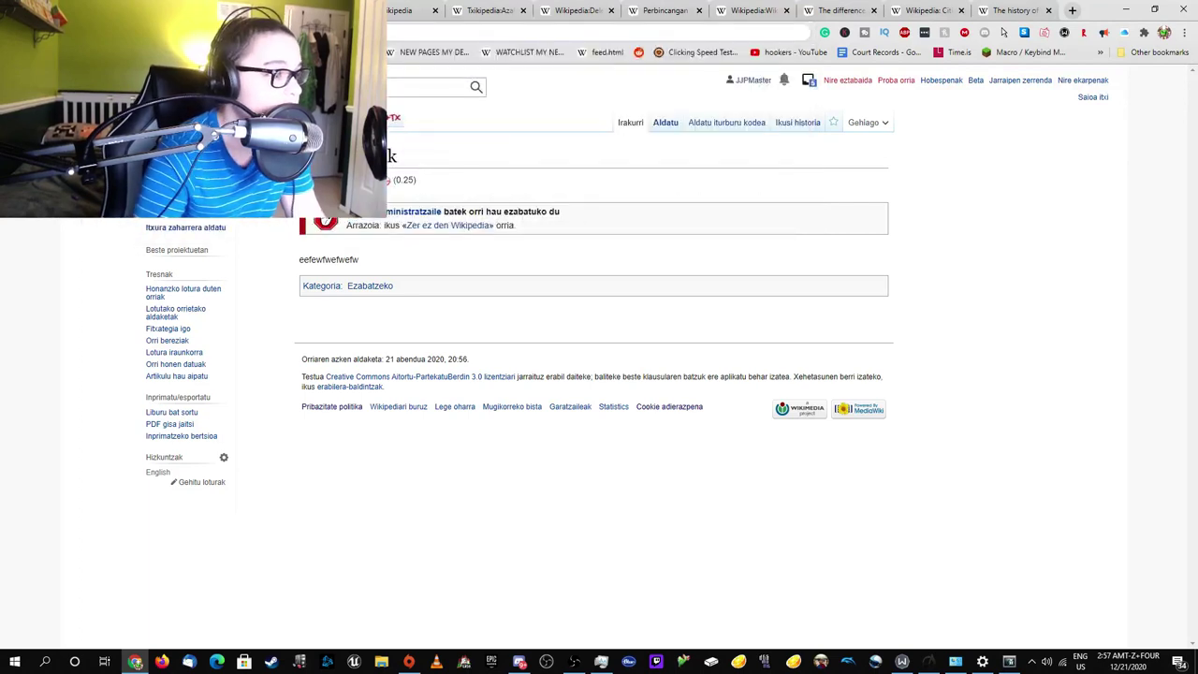